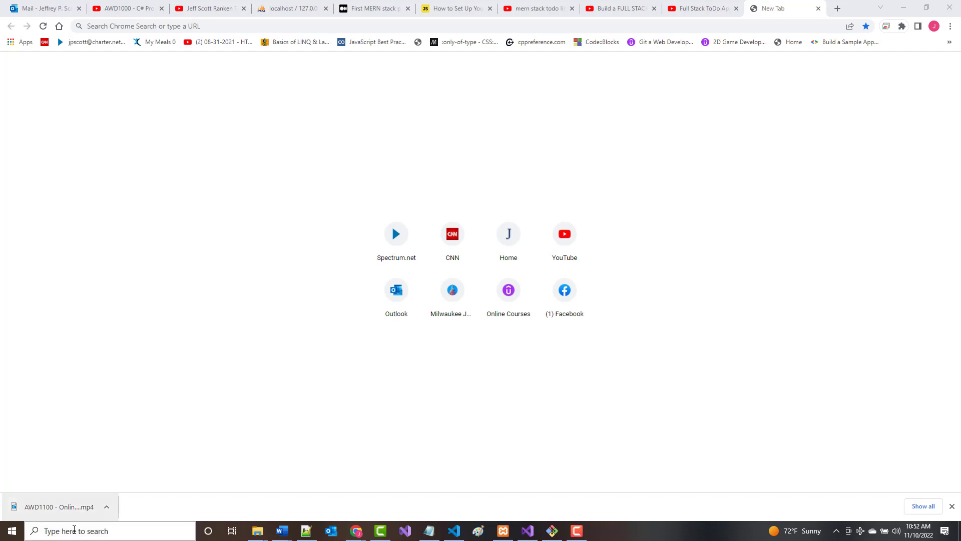
Search for 'control panel' from the taskbar and open Control Panel.
{"action": "left_click", "coordinate": [75, 530]}
{"action": "type", "text": "contr"}
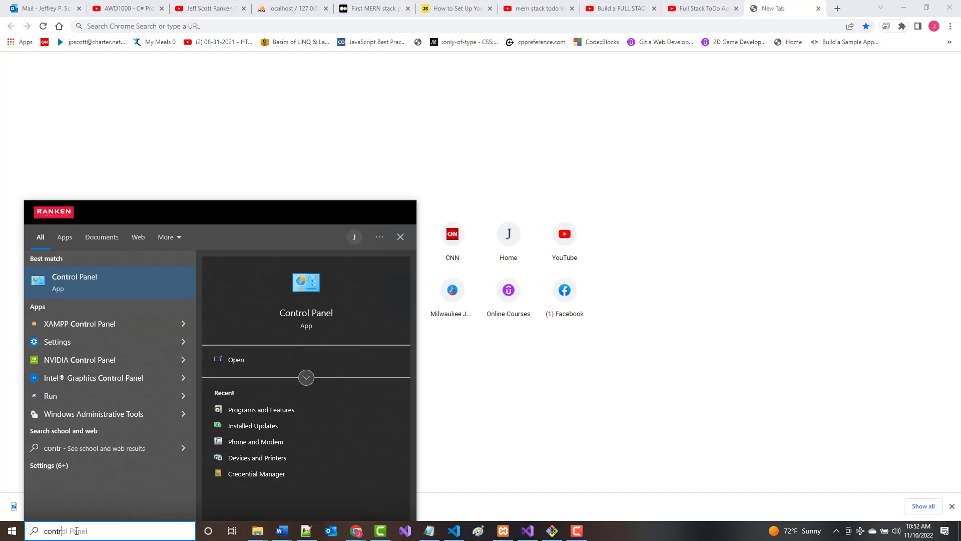
{"action": "type", "text": "ol panel"}
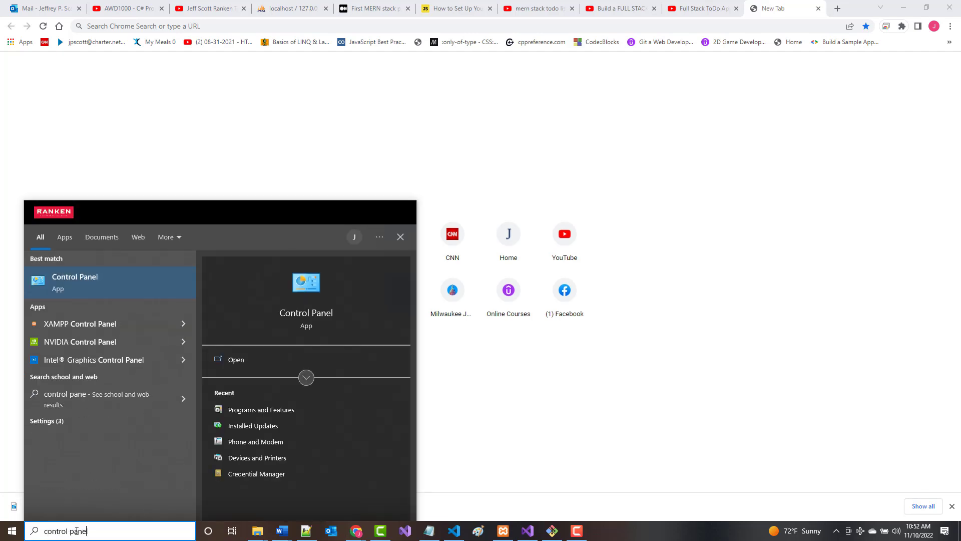
{"action": "key", "text": "Return"}
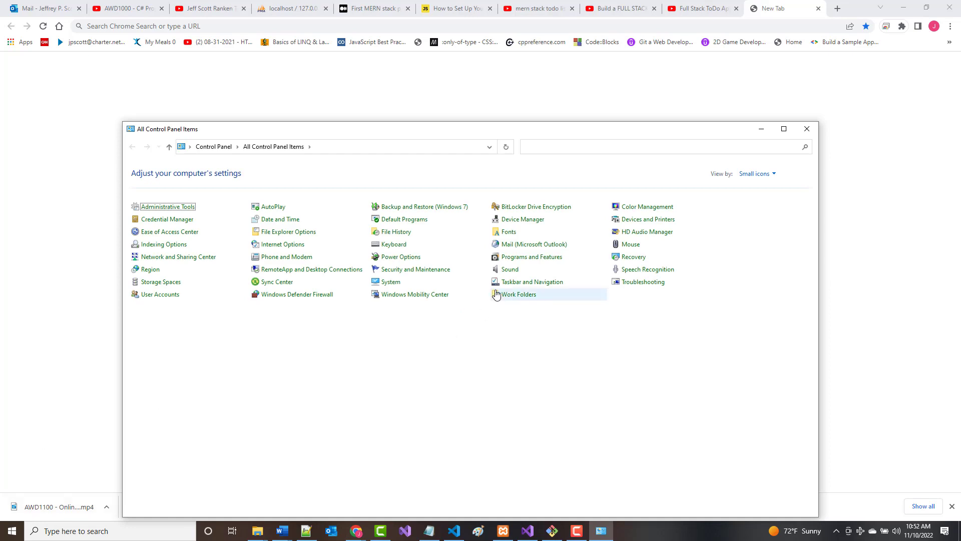
Uninstall Mobirise 5.6.5 from Programs and Features, then close the programs list.
{"action": "left_click", "coordinate": [521, 257]}
{"action": "scroll", "coordinate": [442, 309], "scroll_direction": "down", "scroll_amount": 6}
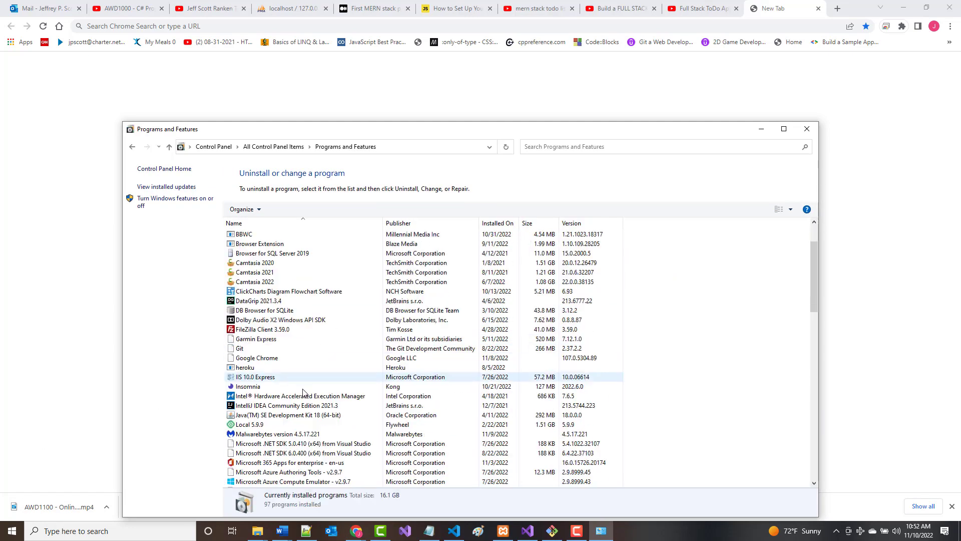
{"action": "scroll", "coordinate": [249, 400], "scroll_direction": "down", "scroll_amount": 6}
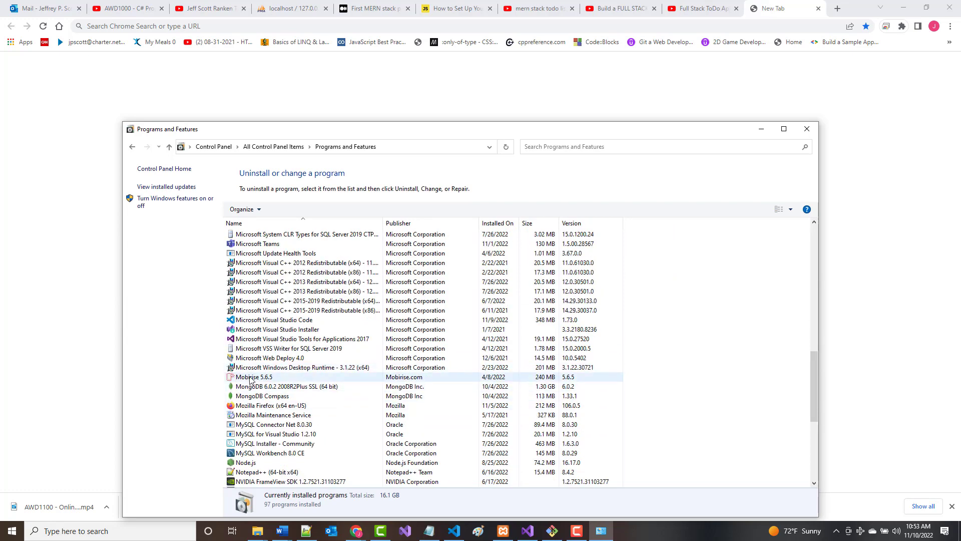
{"action": "right_click", "coordinate": [250, 379]}
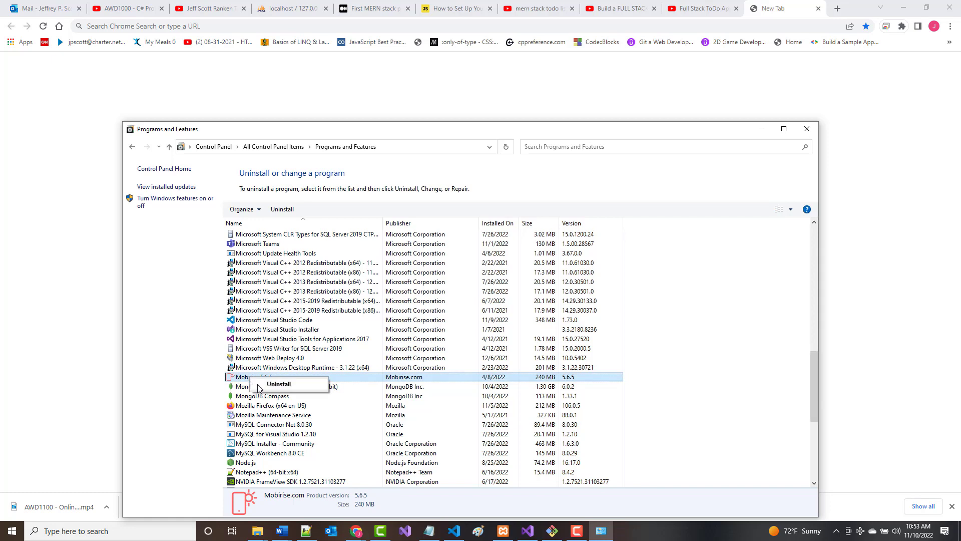
{"action": "left_click", "coordinate": [283, 384]}
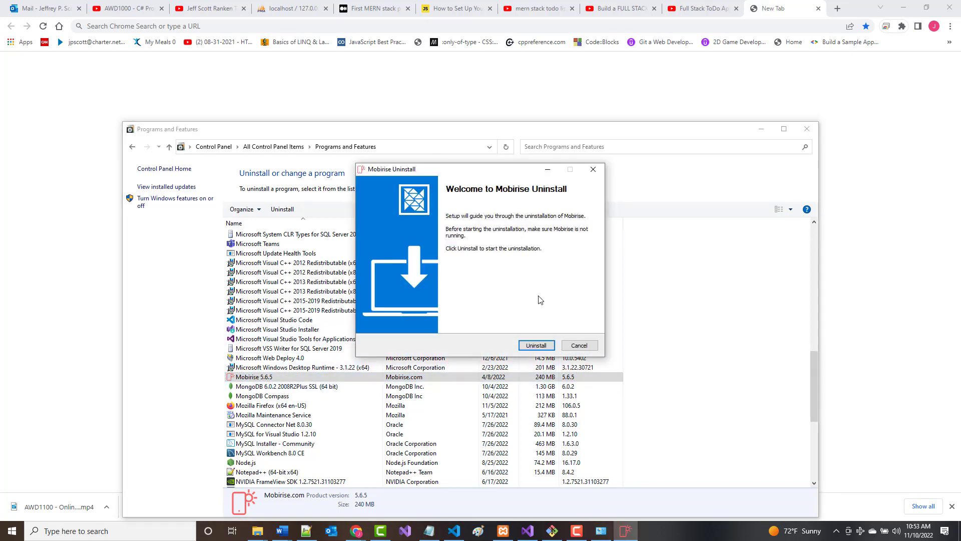
{"action": "left_click", "coordinate": [531, 347]}
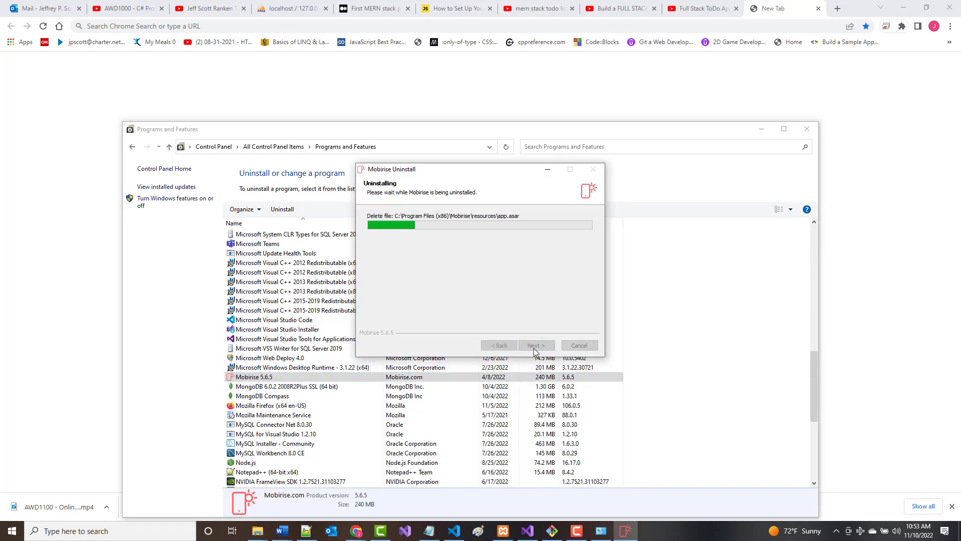
{"action": "left_click", "coordinate": [536, 345]}
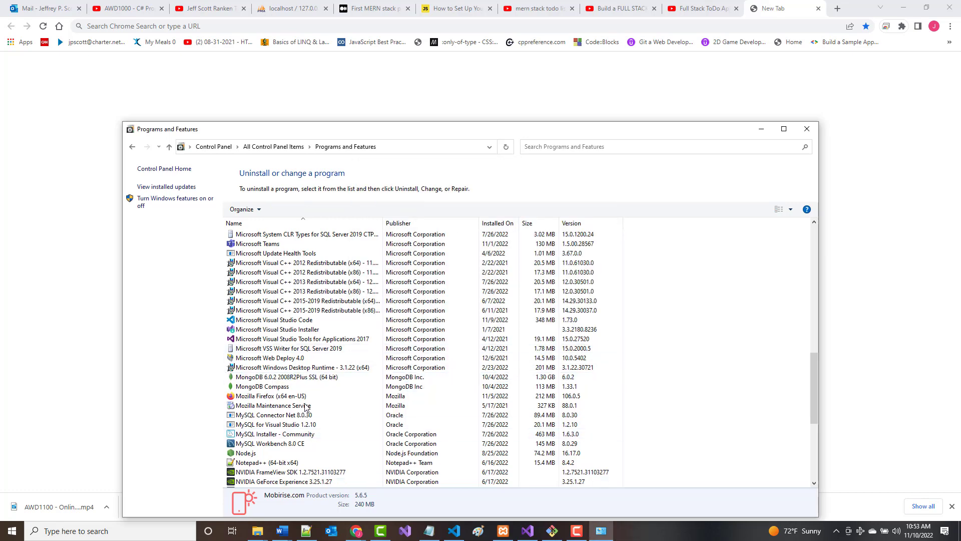
{"action": "scroll", "coordinate": [307, 407], "scroll_direction": "down", "scroll_amount": 2}
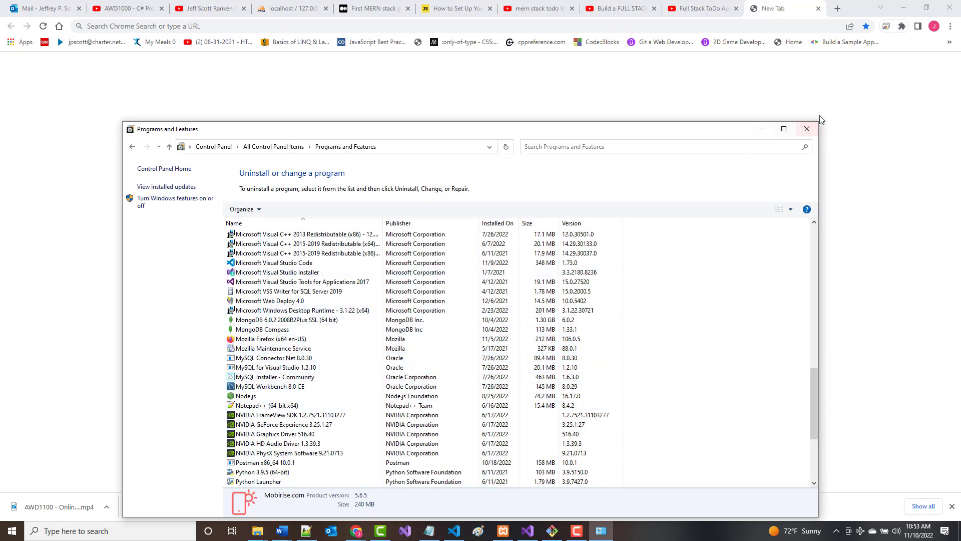
{"action": "left_click", "coordinate": [807, 129]}
Load mobirise.com in Chrome and download MobiriseSetup.exe for Windows.
{"action": "left_click", "coordinate": [161, 26]}
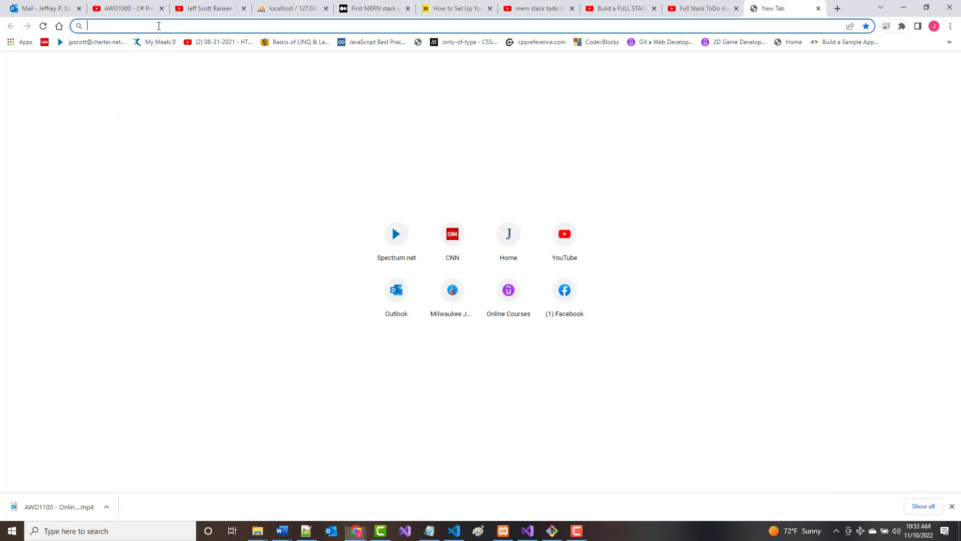
{"action": "type", "text": "mobi"}
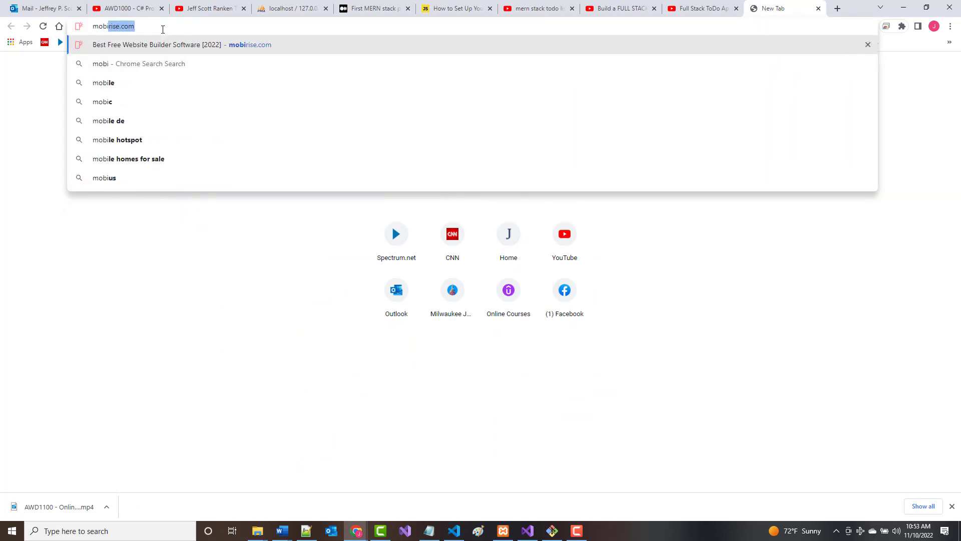
{"action": "type", "text": "rise.com"}
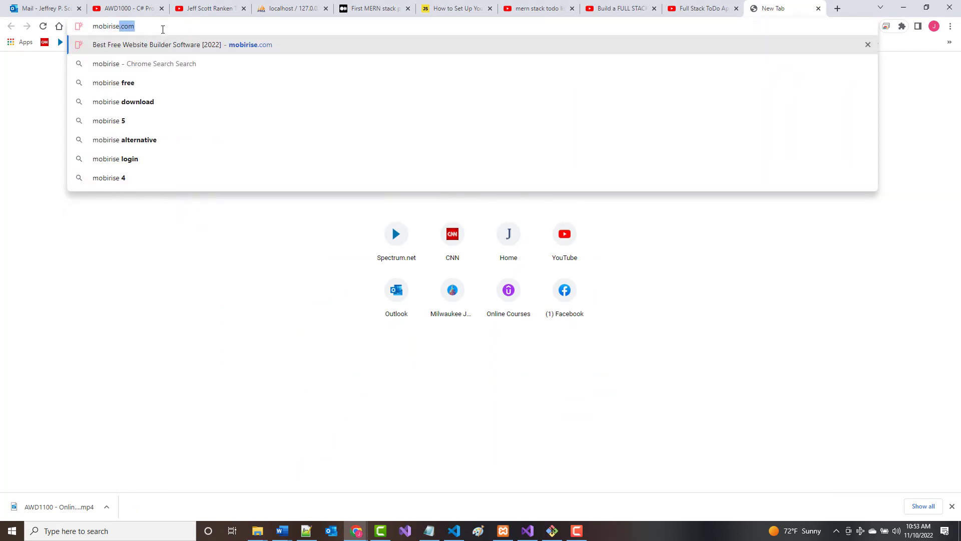
{"action": "key", "text": "Return"}
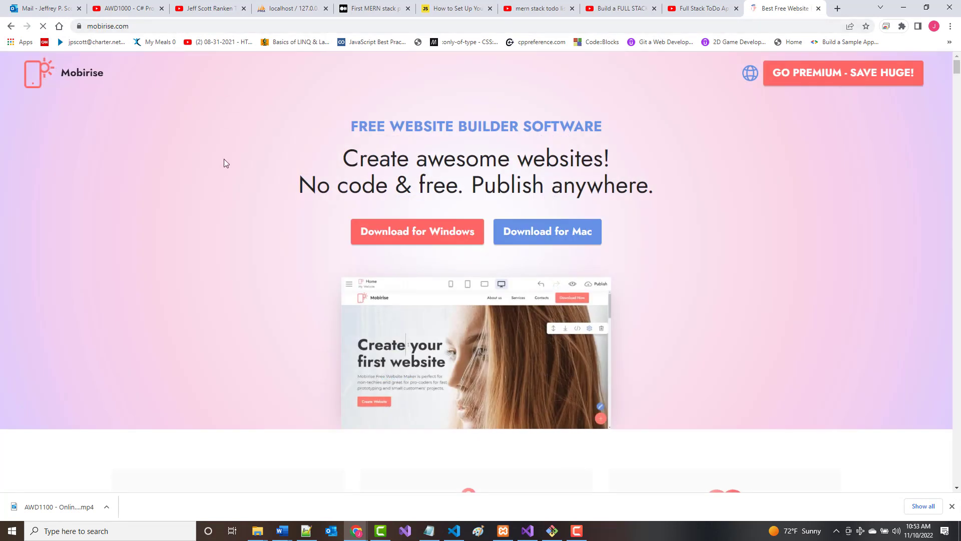
{"action": "left_click", "coordinate": [427, 237]}
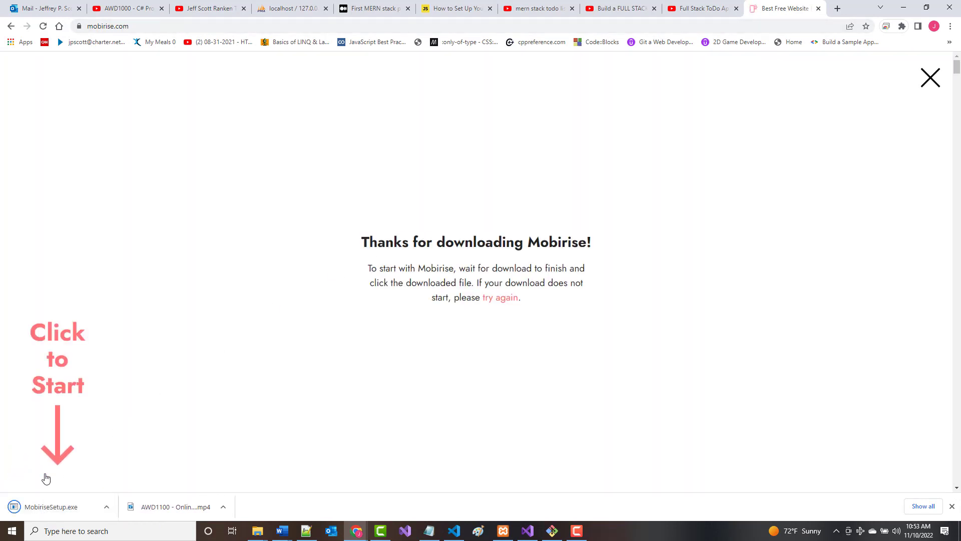
{"action": "right_click", "coordinate": [50, 507]}
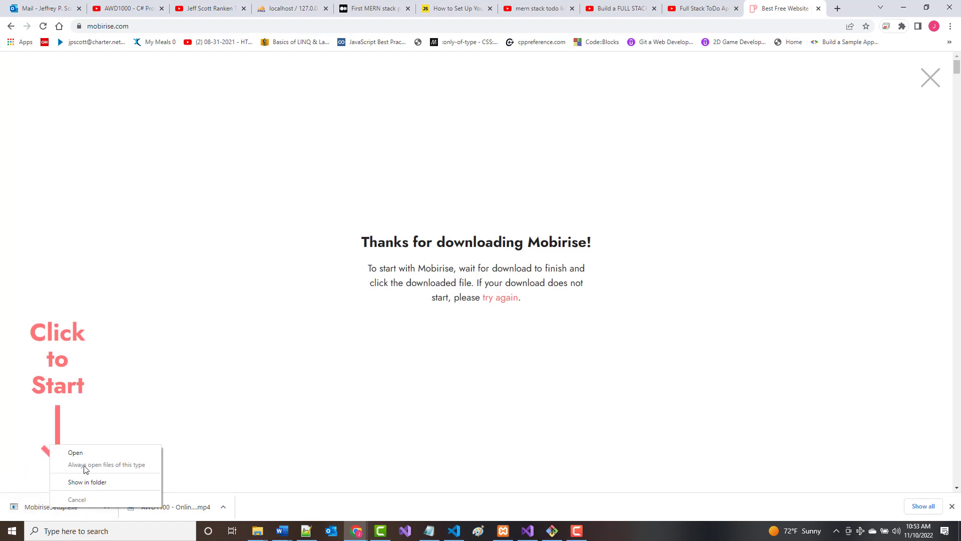
Run MobiriseSetup.exe, install into the default folder, and launch Mobirise from the taskbar.
{"action": "left_click", "coordinate": [77, 452]}
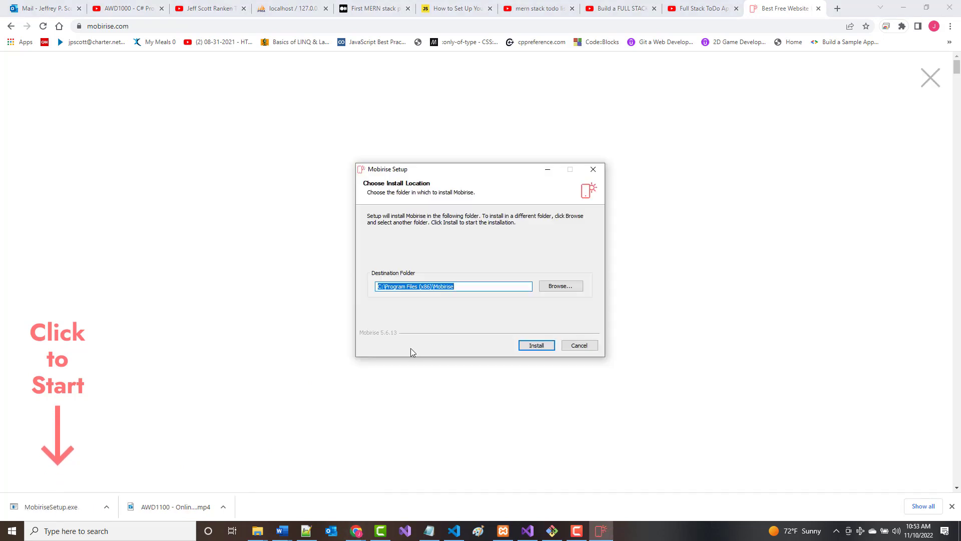
{"action": "left_click", "coordinate": [532, 345]}
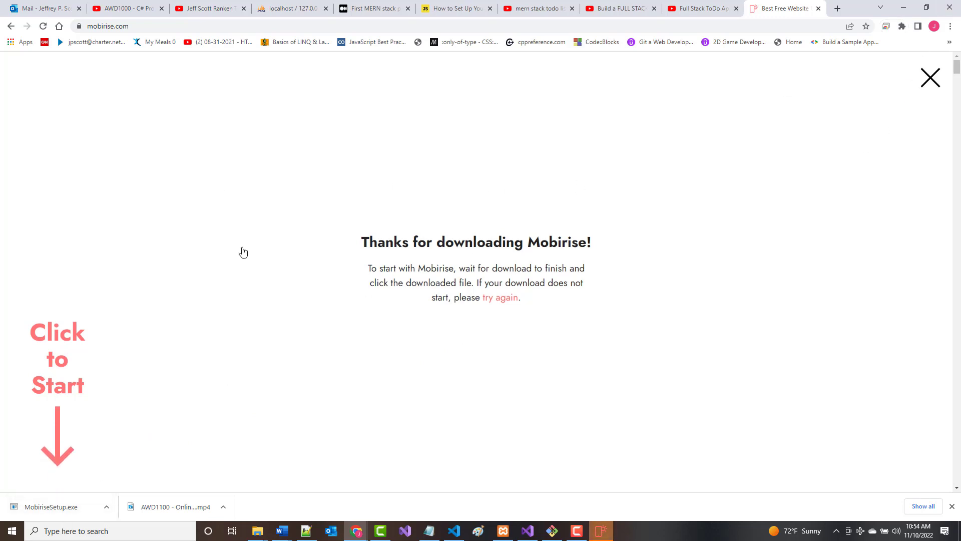
{"action": "left_click", "coordinate": [602, 532]}
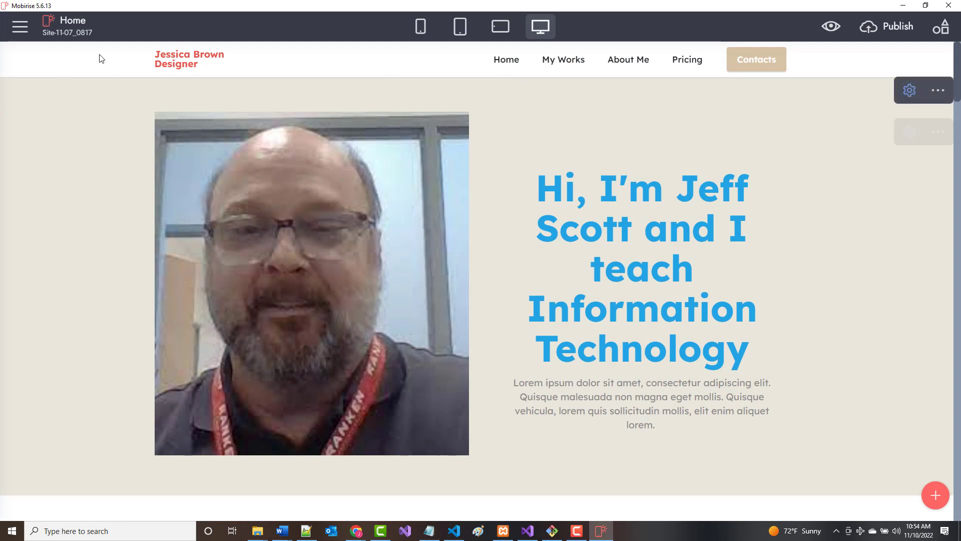
From the Sites manager, start new site Site-11-10_1055 and browse its page templates.
{"action": "left_click", "coordinate": [13, 31]}
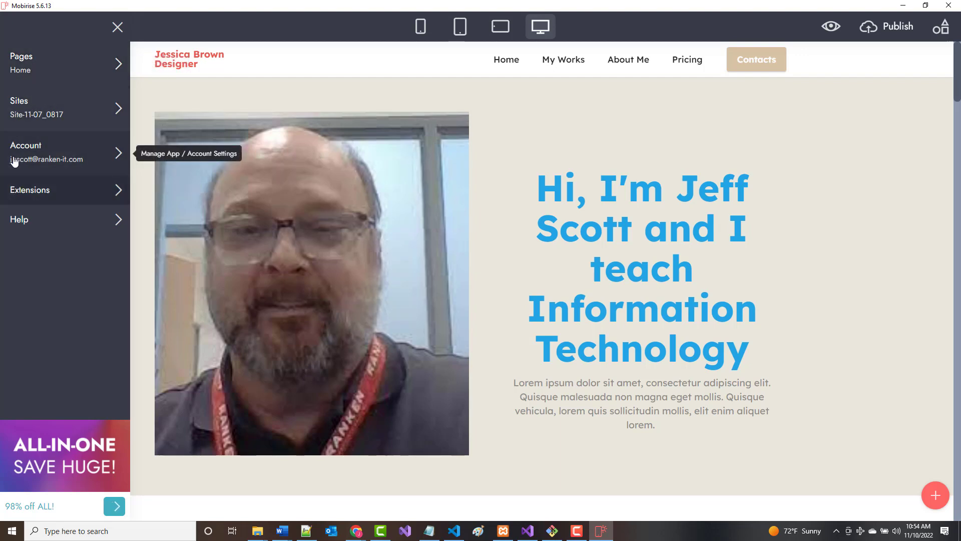
{"action": "left_click", "coordinate": [27, 120]}
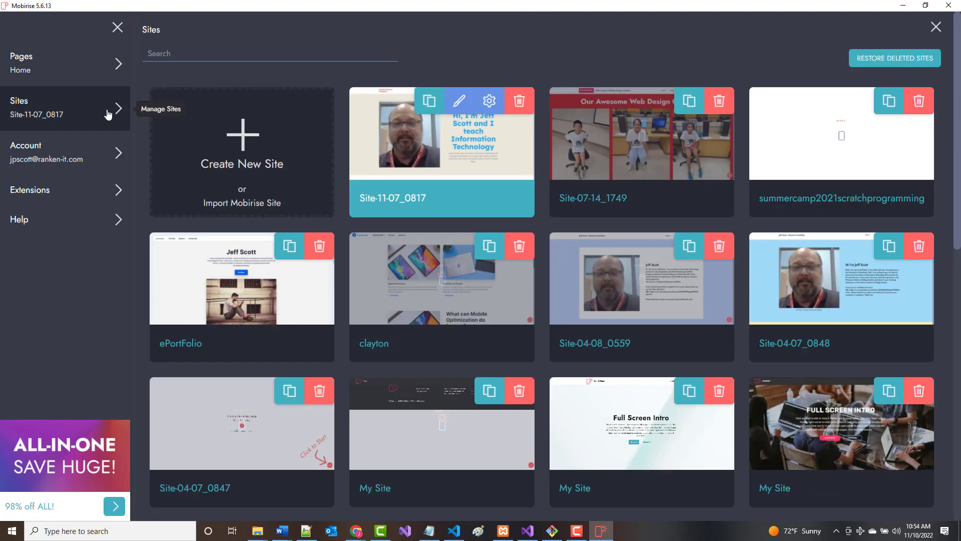
{"action": "left_click", "coordinate": [243, 145]}
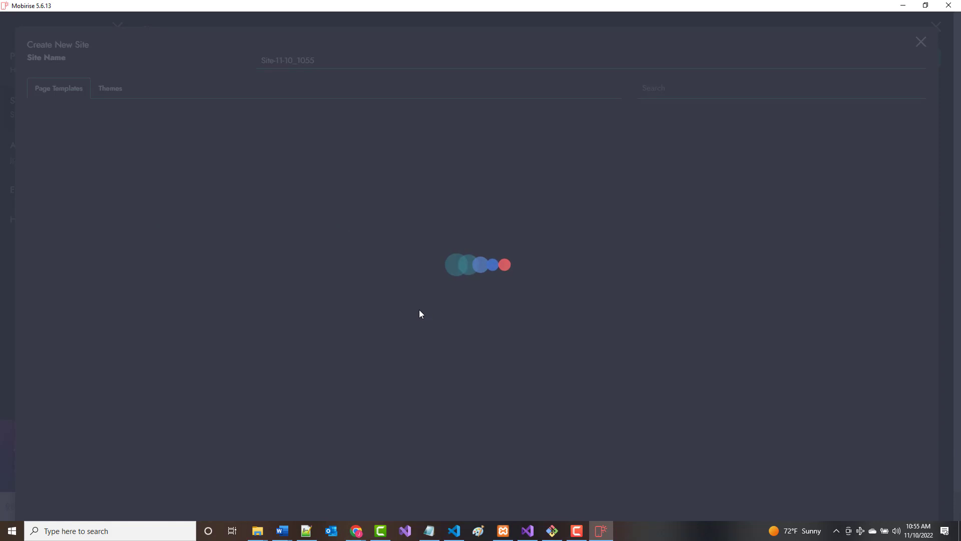
{"action": "scroll", "coordinate": [457, 269], "scroll_direction": "down", "scroll_amount": 12}
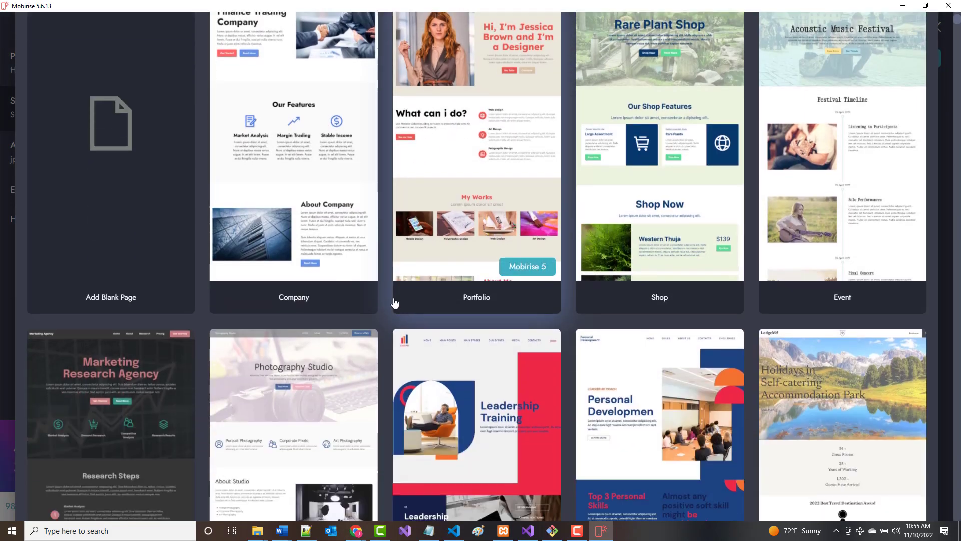
{"action": "scroll", "coordinate": [378, 308], "scroll_direction": "up", "scroll_amount": 12}
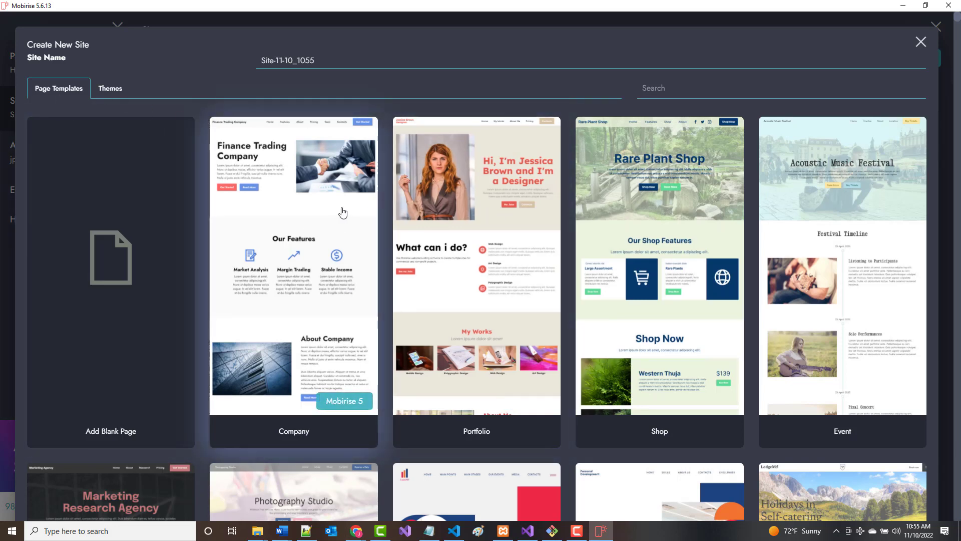
Choose the Mobirise 5 theme and create the site from its Portfolio template.
{"action": "left_click", "coordinate": [112, 88]}
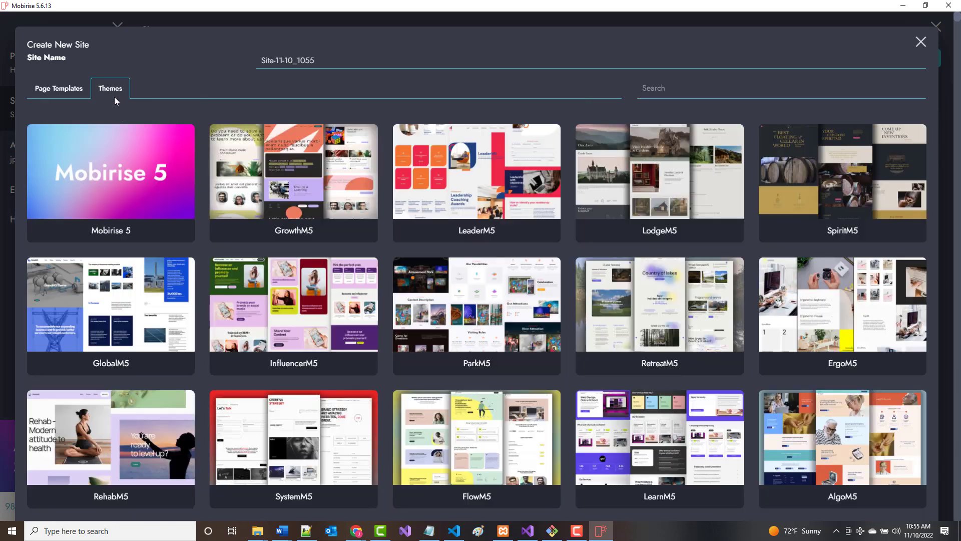
{"action": "left_click", "coordinate": [103, 170]}
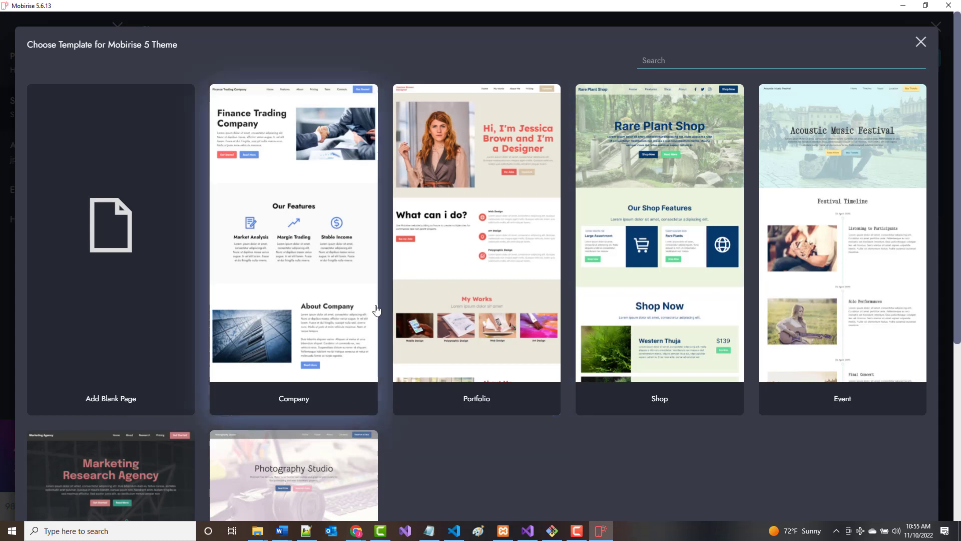
{"action": "scroll", "coordinate": [438, 317], "scroll_direction": "down", "scroll_amount": 5}
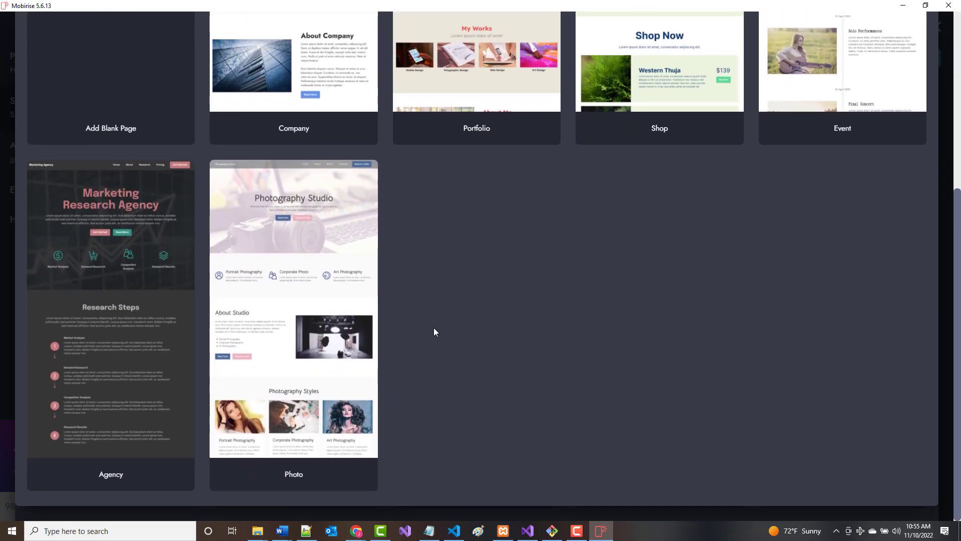
{"action": "scroll", "coordinate": [434, 331], "scroll_direction": "up", "scroll_amount": 5}
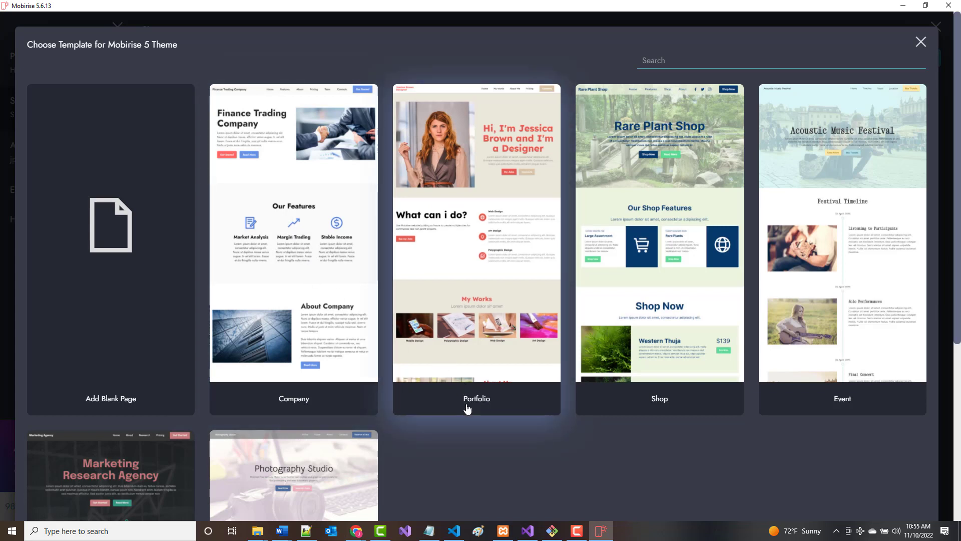
{"action": "left_click", "coordinate": [444, 315]}
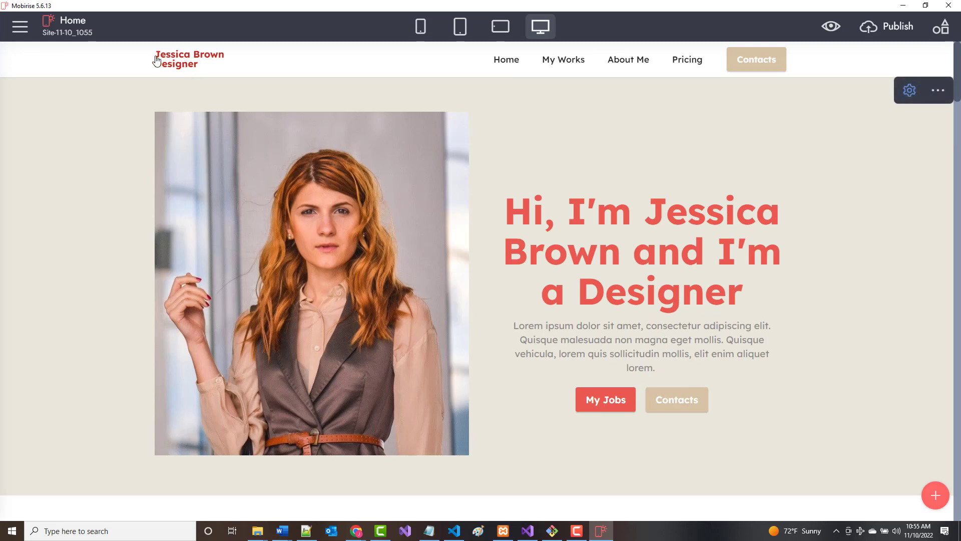
Replace the logo text with the author's name followed by '- E-Portfolio'.
{"action": "left_click", "coordinate": [200, 67]}
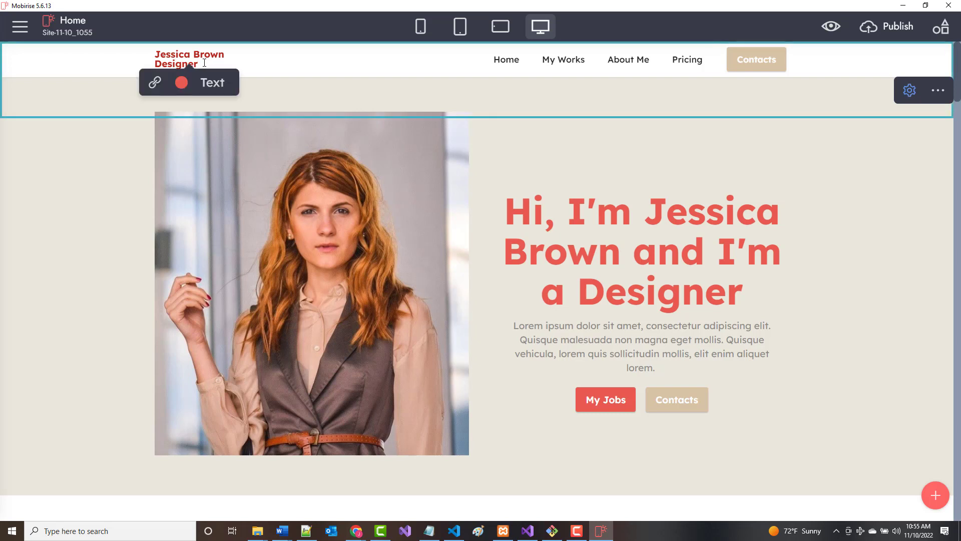
{"action": "left_click_drag", "start_coordinate": [203, 63], "coordinate": [158, 50]}
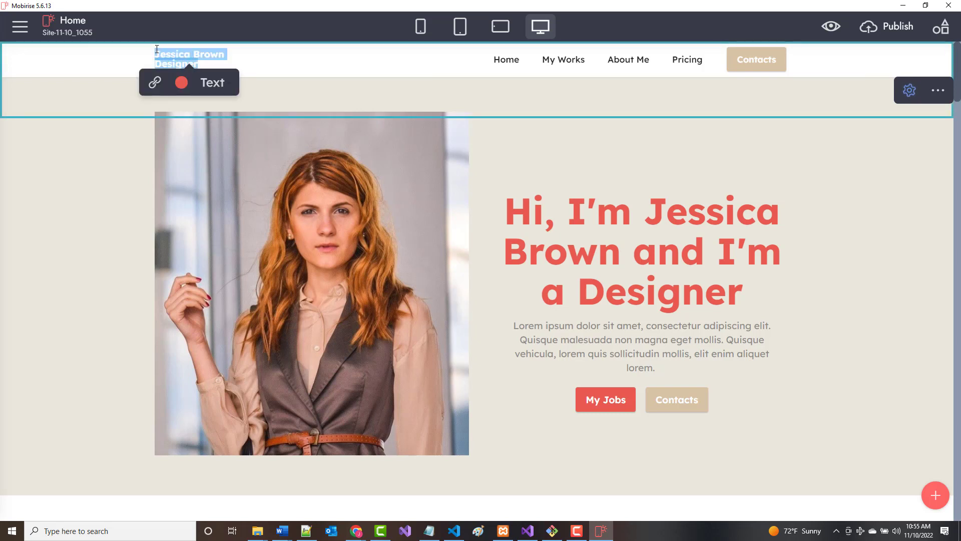
{"action": "type", "text": "Jeff"}
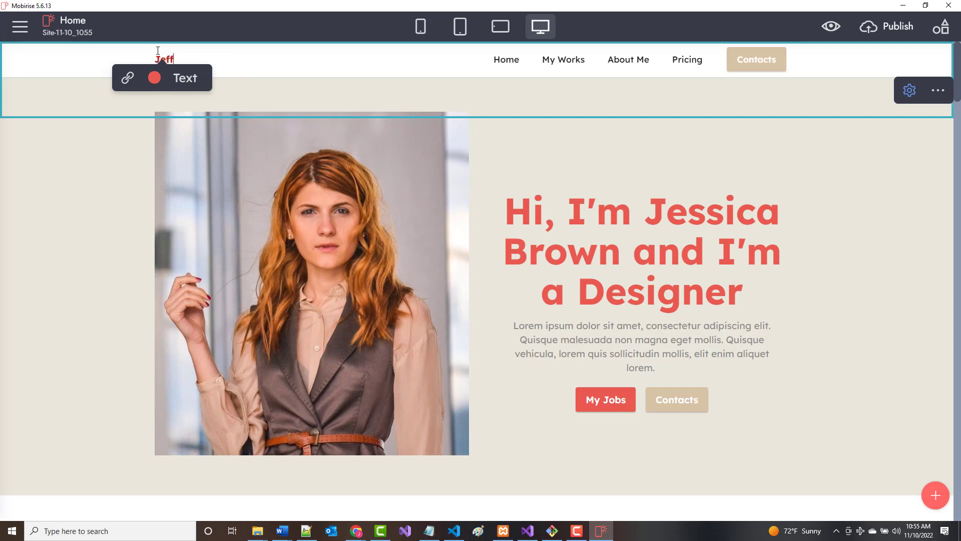
{"action": "type", "text": " Scott - "}
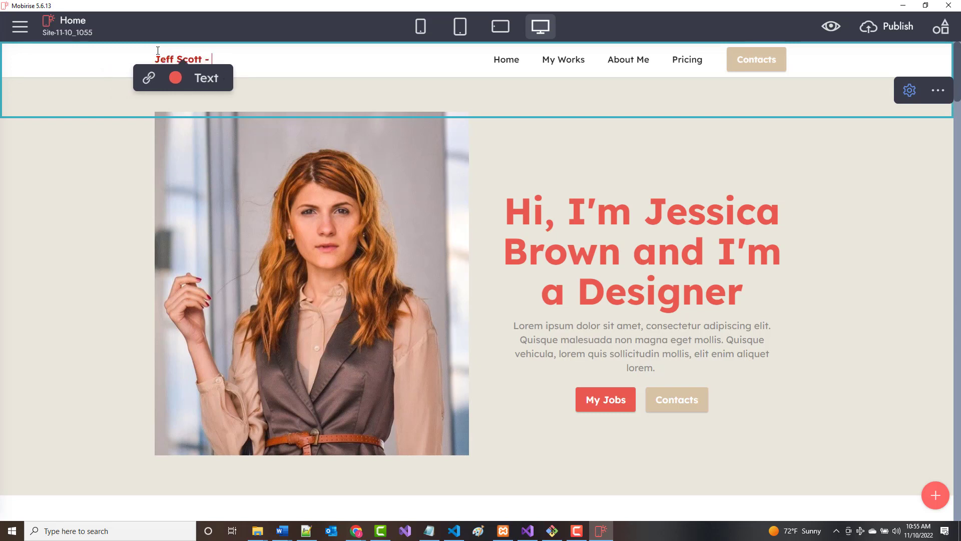
{"action": "type", "text": "E-Portf"}
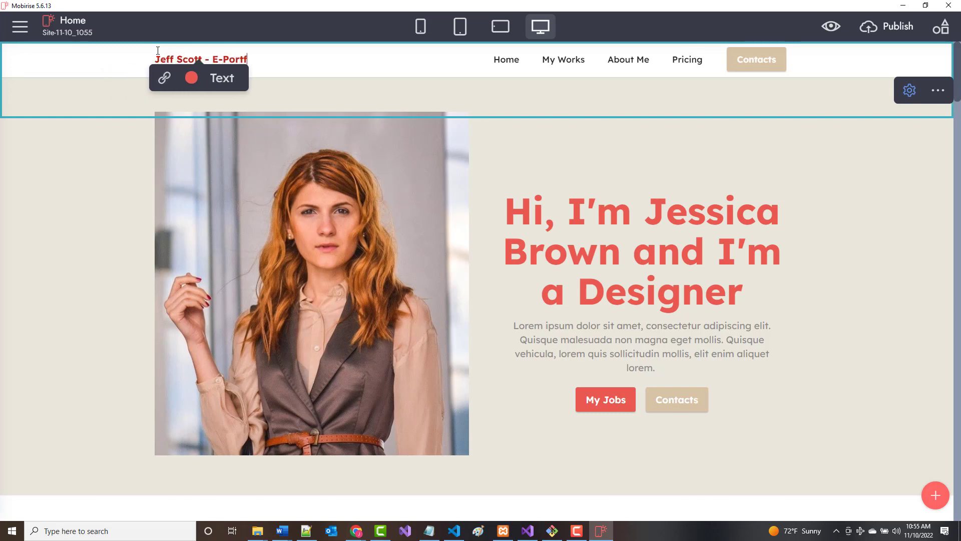
{"action": "type", "text": "olio"}
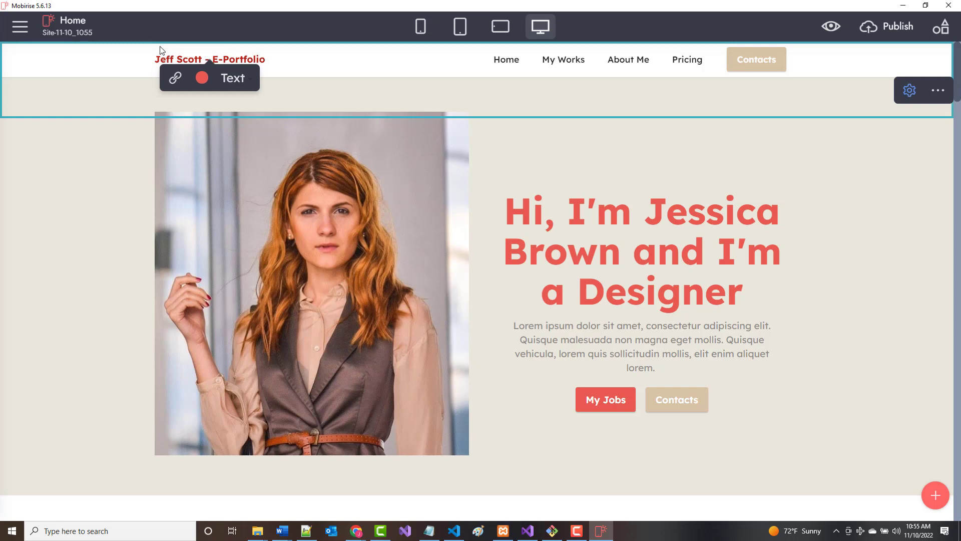
{"action": "left_click", "coordinate": [510, 92]}
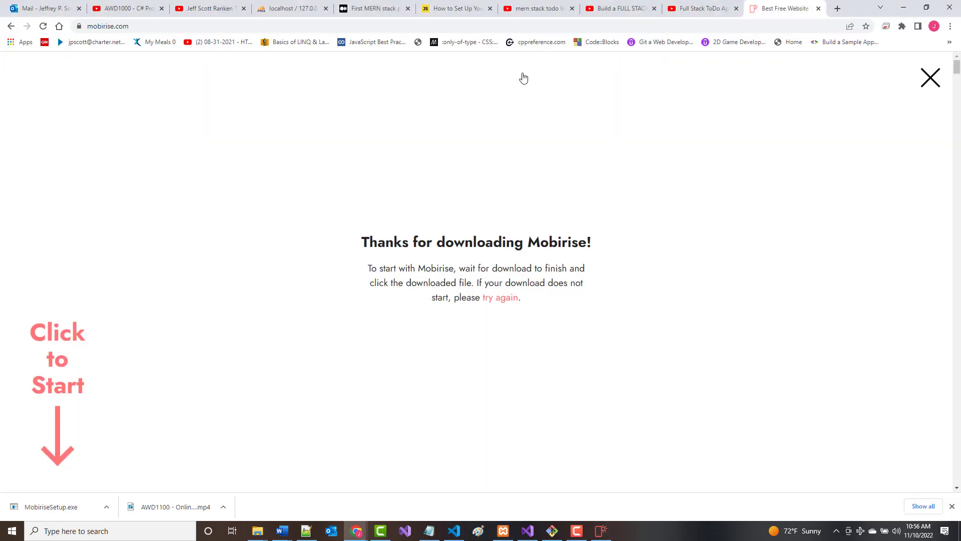
Go to images.google.com and search images for the author's name.
{"action": "left_click", "coordinate": [182, 28]}
{"action": "type", "text": "im"}
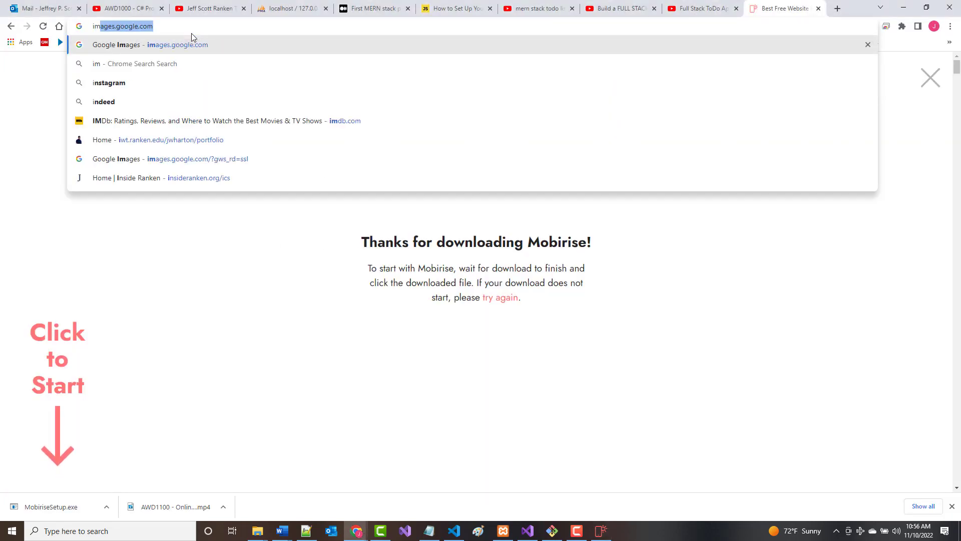
{"action": "type", "text": "ages.google.com"}
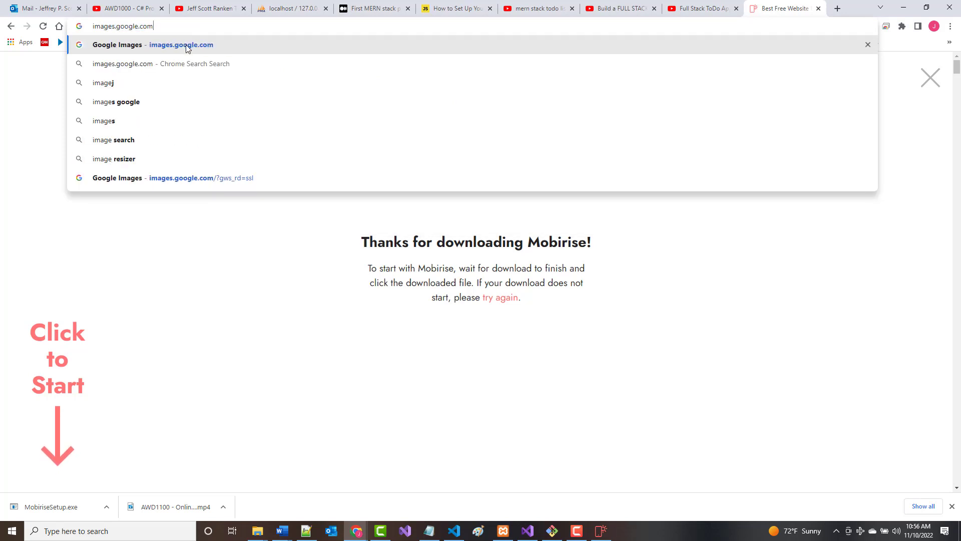
{"action": "key", "text": "Return"}
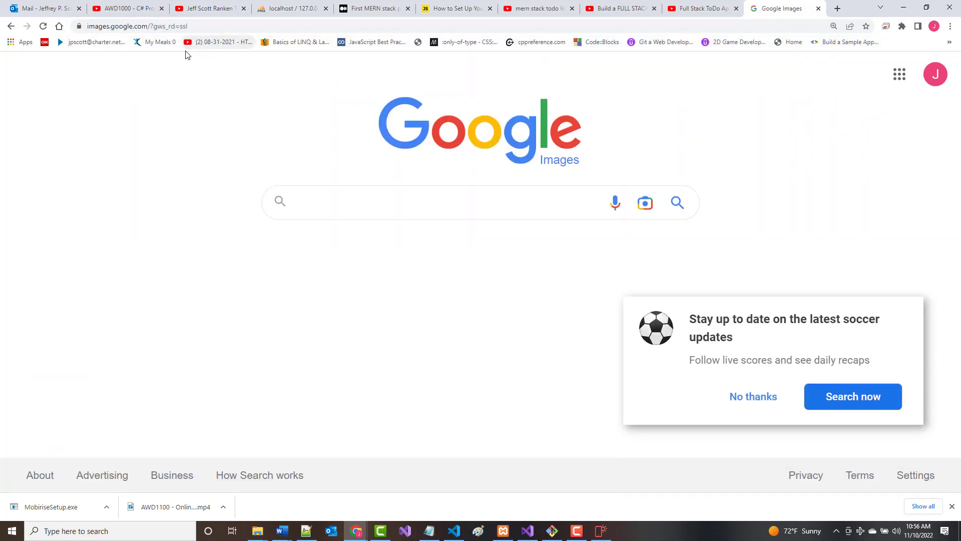
{"action": "left_click", "coordinate": [764, 396]}
{"action": "left_click", "coordinate": [350, 202]}
{"action": "type", "text": "jeff scott"}
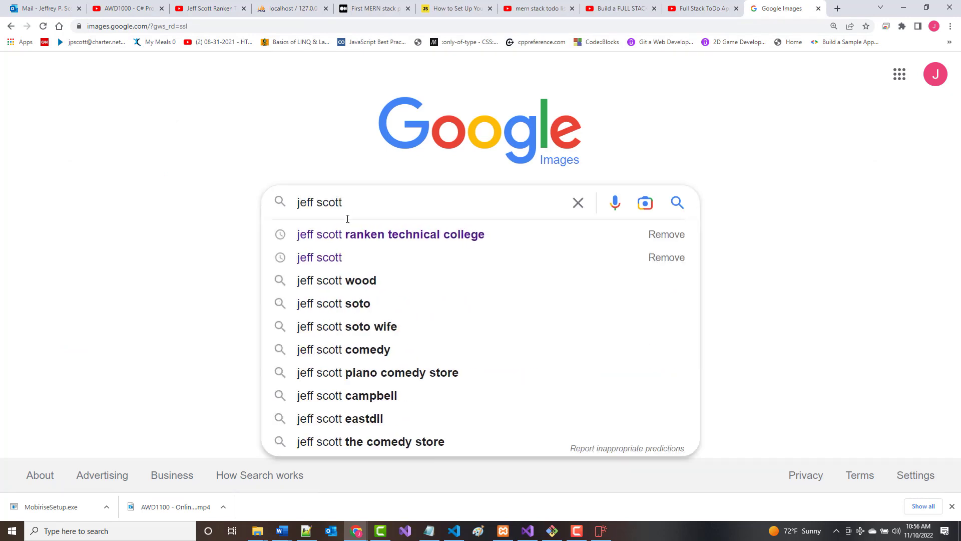
{"action": "key", "text": "Down"}
{"action": "key", "text": "Return"}
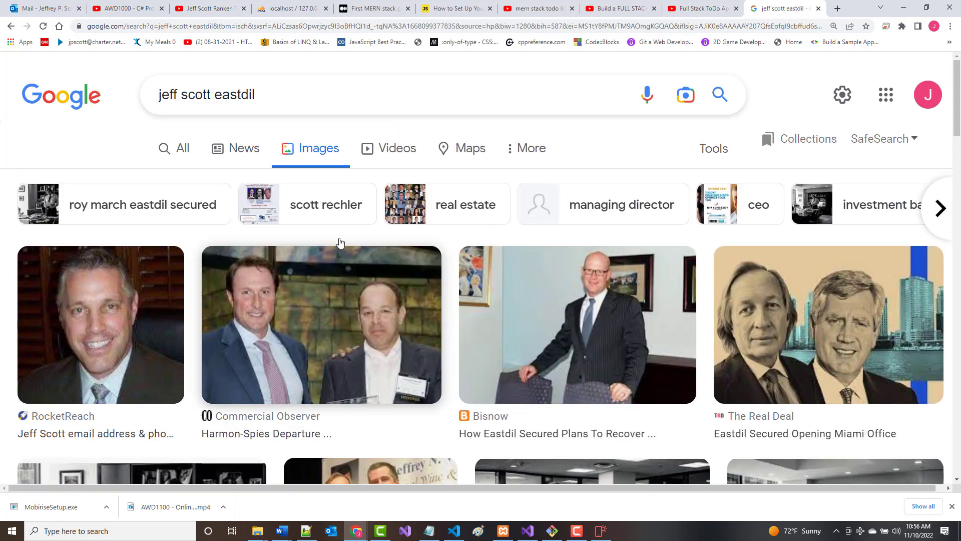
Refine the image search to the author's name plus 'ranken technical college'.
{"action": "double_click", "coordinate": [229, 102]}
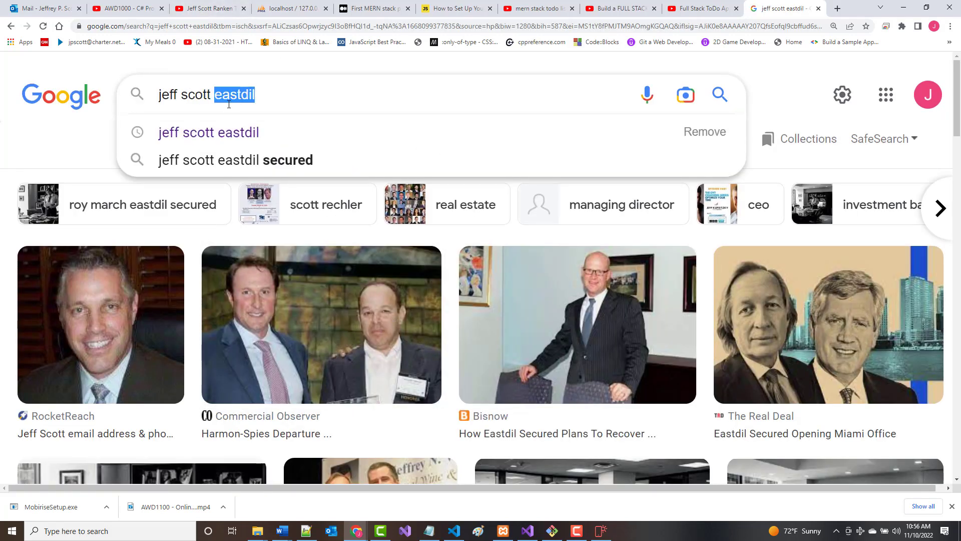
{"action": "type", "text": "ranken te"}
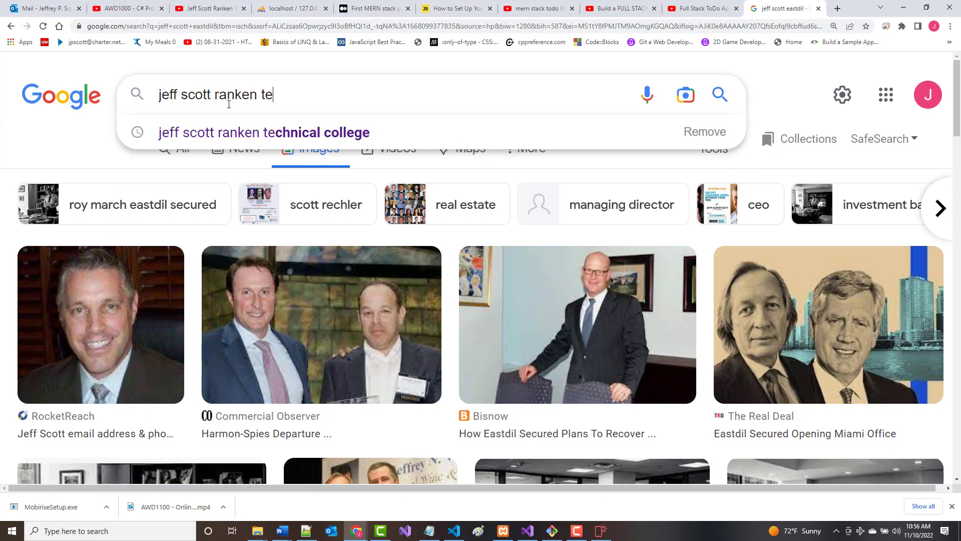
{"action": "type", "text": "chnical colle"}
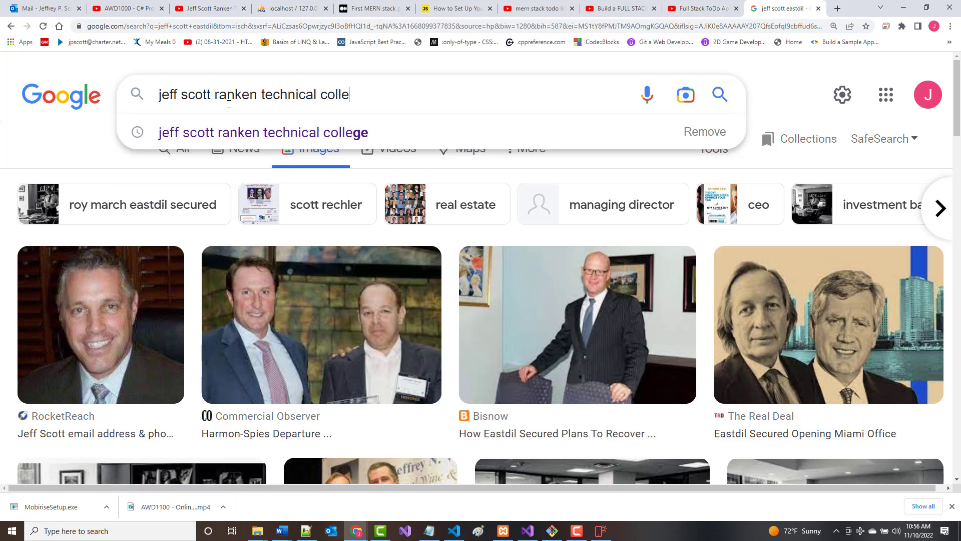
{"action": "type", "text": "ge"}
{"action": "key", "text": "Return"}
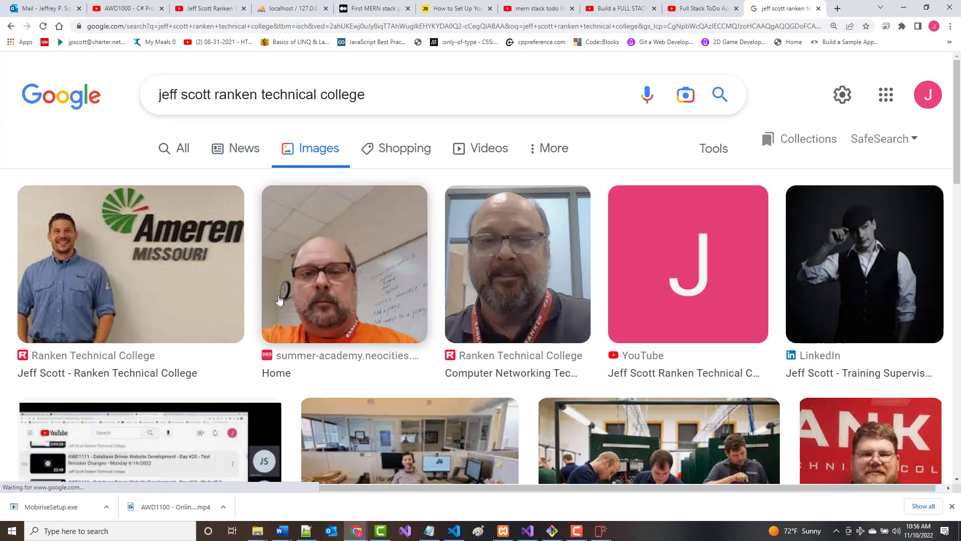
{"action": "scroll", "coordinate": [544, 259], "scroll_direction": "down", "scroll_amount": 1}
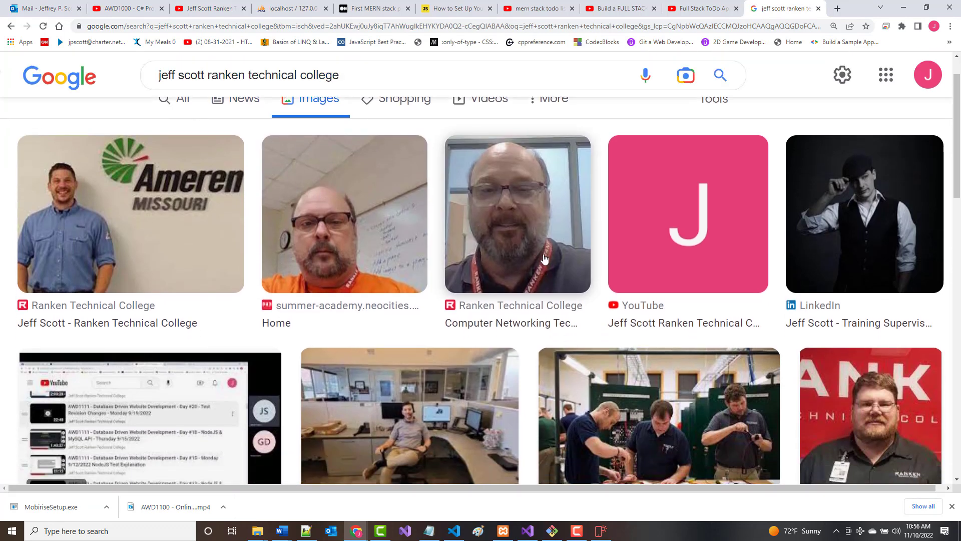
{"action": "scroll", "coordinate": [544, 259], "scroll_direction": "down", "scroll_amount": 6}
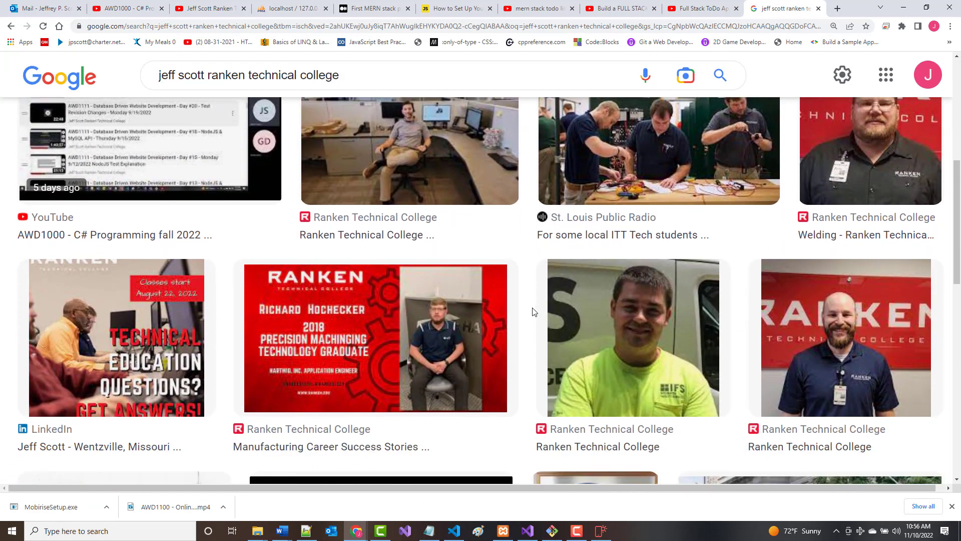
{"action": "scroll", "coordinate": [532, 314], "scroll_direction": "down", "scroll_amount": 4}
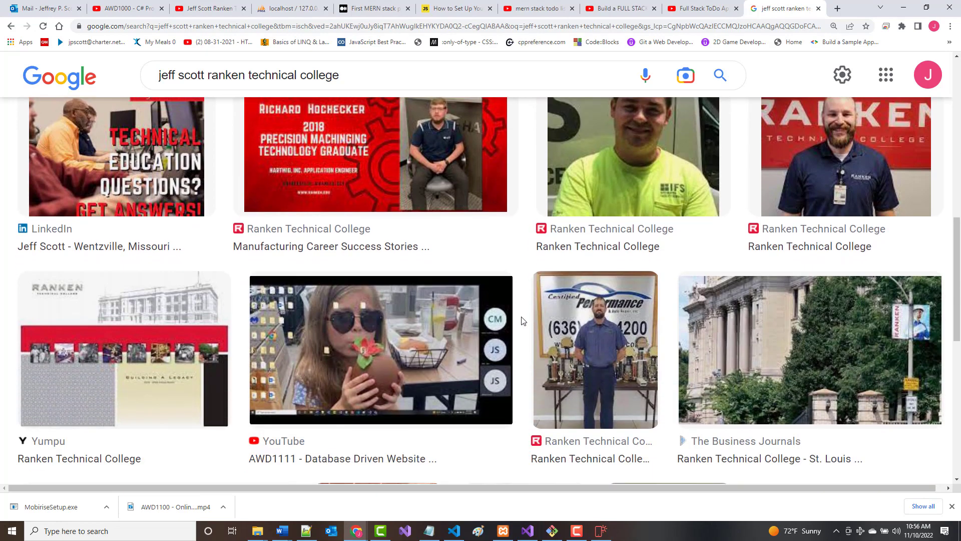
{"action": "scroll", "coordinate": [522, 321], "scroll_direction": "down", "scroll_amount": 5}
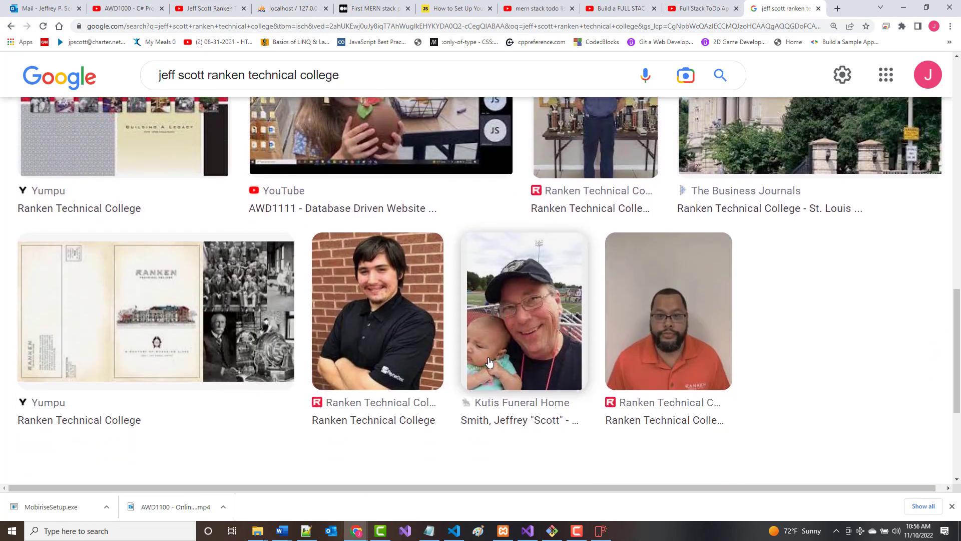
{"action": "scroll", "coordinate": [484, 365], "scroll_direction": "down", "scroll_amount": 3}
{"action": "scroll", "coordinate": [485, 365], "scroll_direction": "up", "scroll_amount": 20}
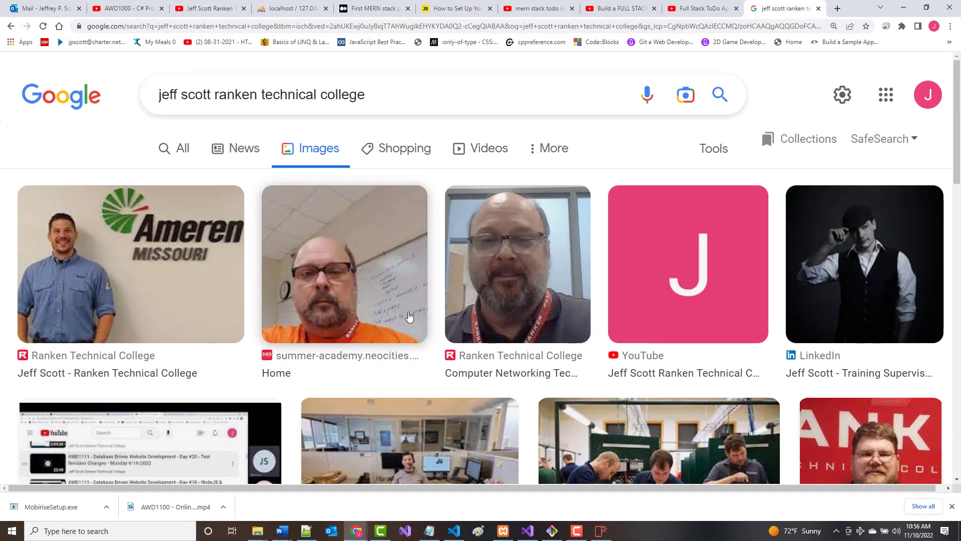
Save the orange-shirt photo to the Desktop as Me.jpg.
{"action": "left_click", "coordinate": [331, 294]}
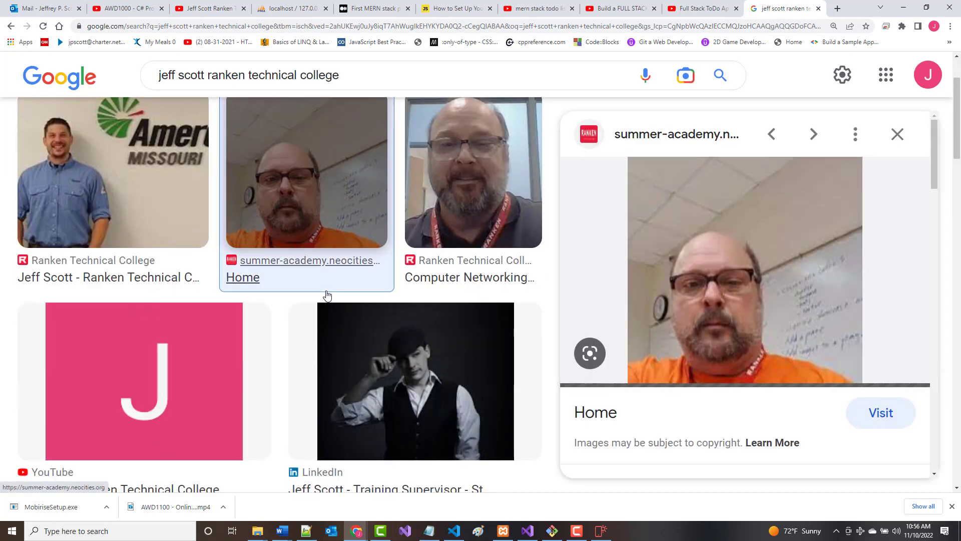
{"action": "right_click", "coordinate": [700, 314]}
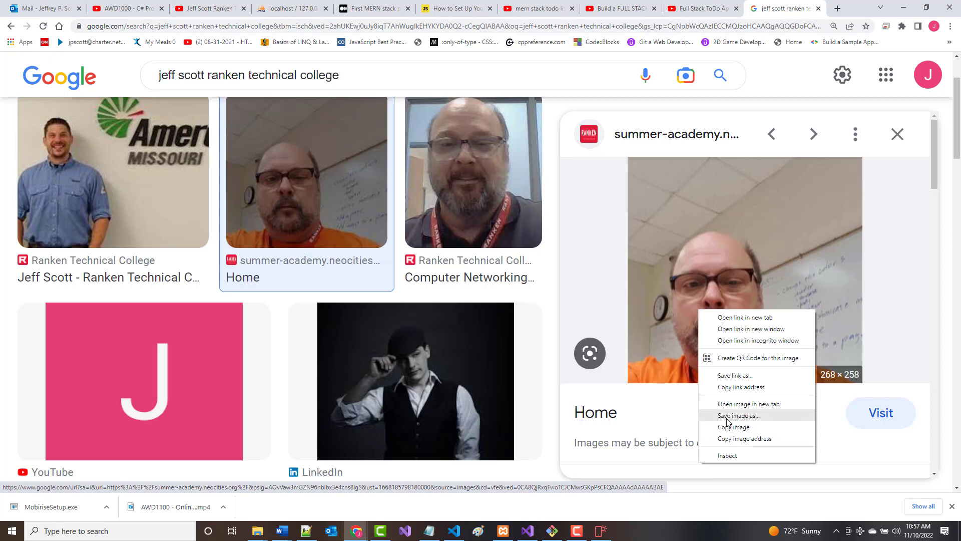
{"action": "left_click", "coordinate": [724, 415]}
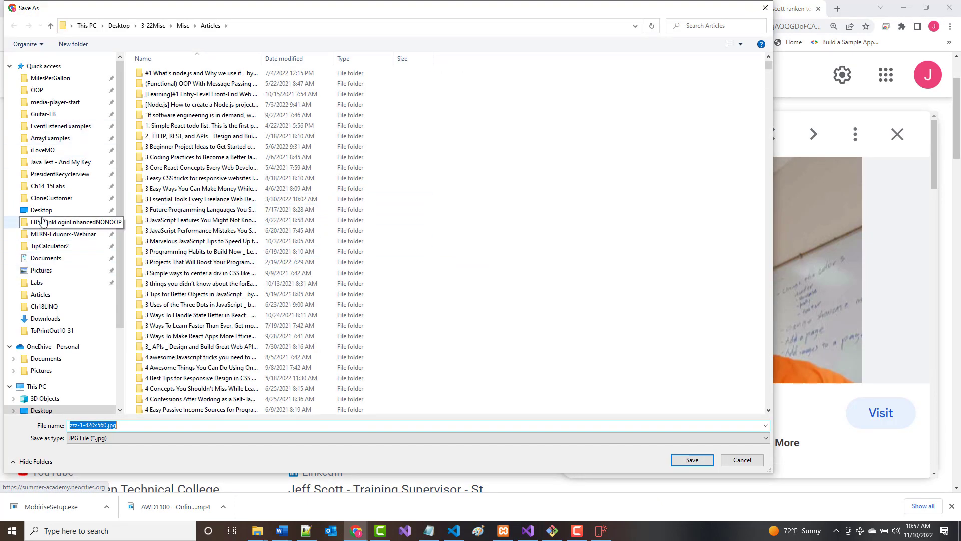
{"action": "left_click", "coordinate": [41, 210]}
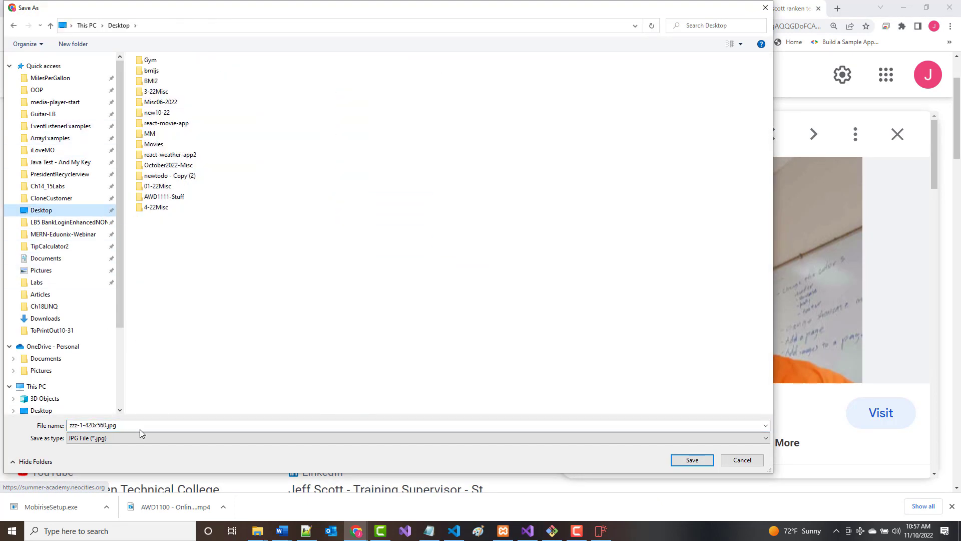
{"action": "left_click", "coordinate": [105, 425]}
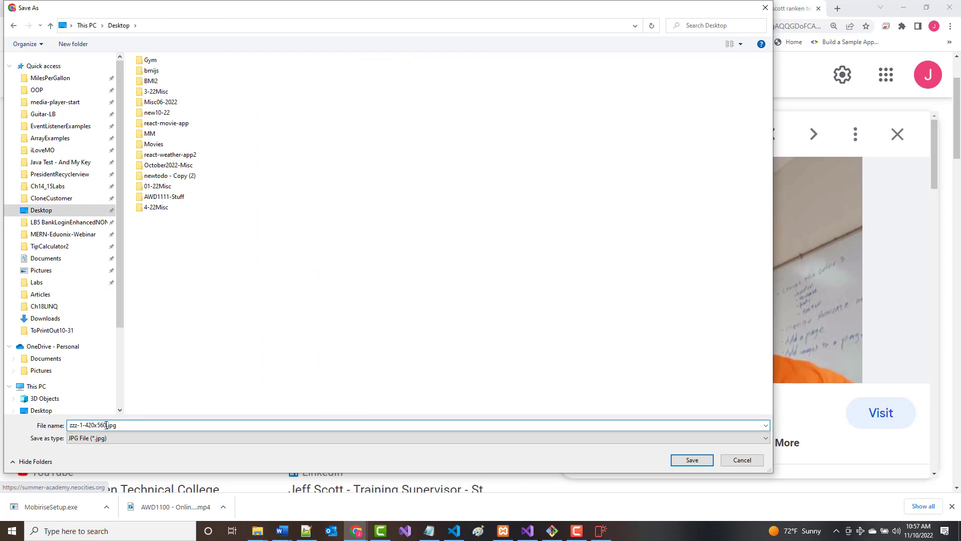
{"action": "left_click_drag", "start_coordinate": [107, 425], "coordinate": [24, 435]}
{"action": "type", "text": "Me"}
{"action": "key", "text": "Return"}
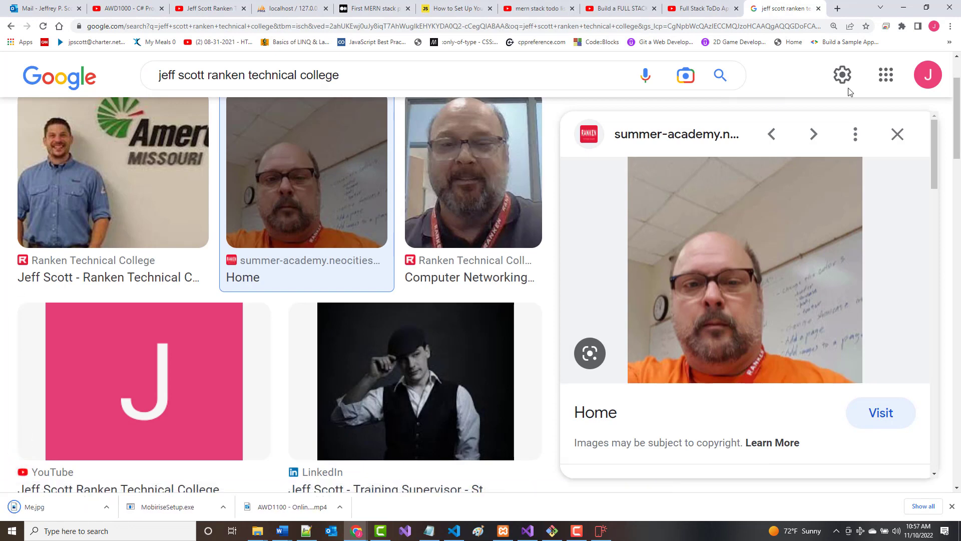
Swap the hero section's stock portrait for Me.jpg from the Desktop.
{"action": "left_click", "coordinate": [904, 7]}
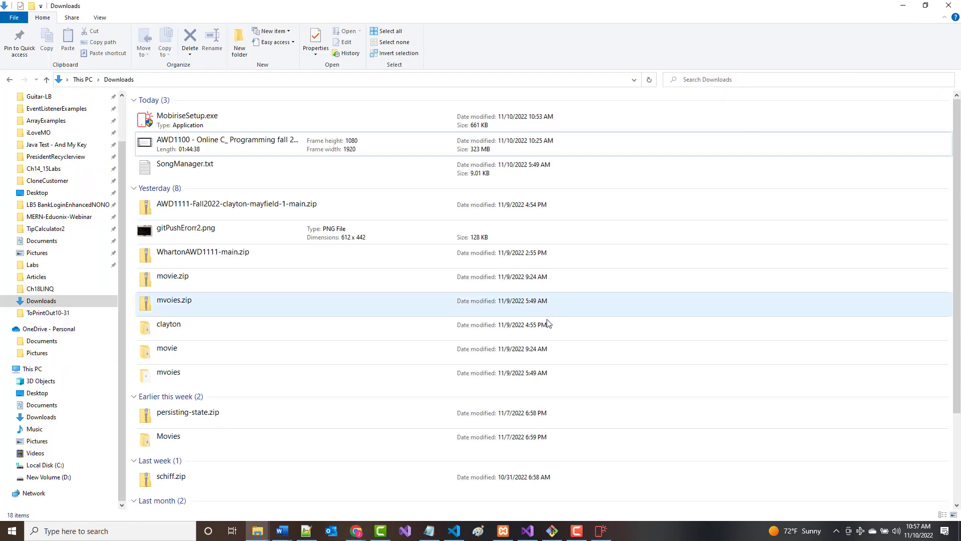
{"action": "left_click", "coordinate": [903, 6]}
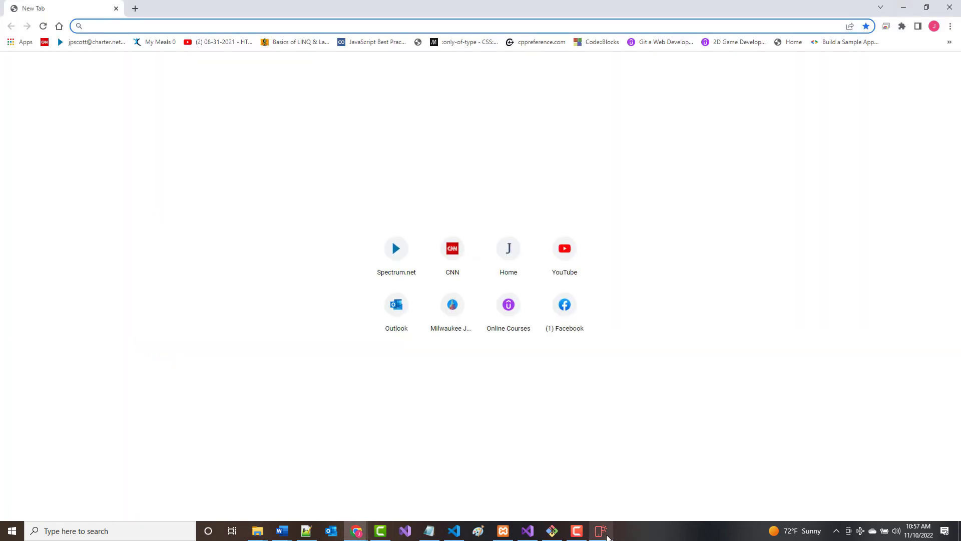
{"action": "left_click", "coordinate": [606, 535]}
{"action": "left_click", "coordinate": [330, 319]}
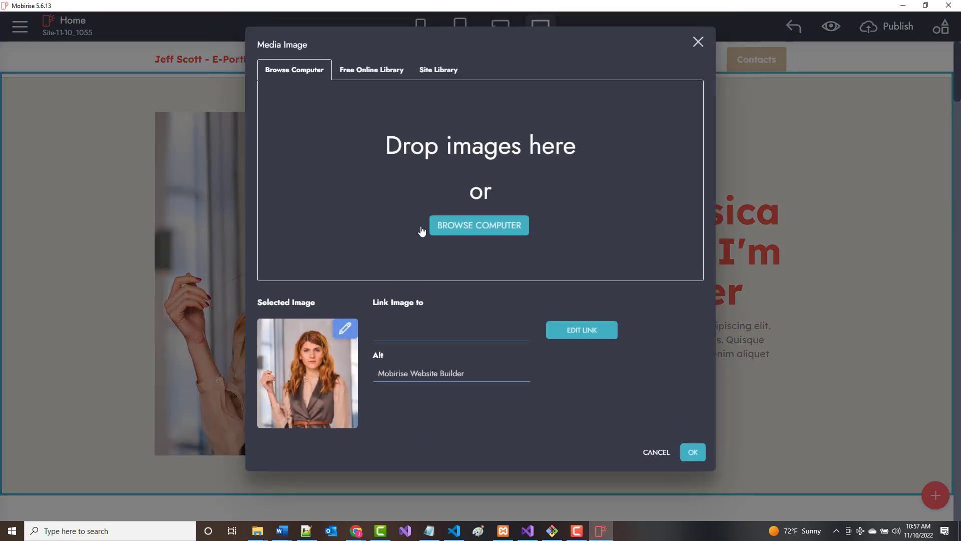
{"action": "left_click", "coordinate": [479, 224]}
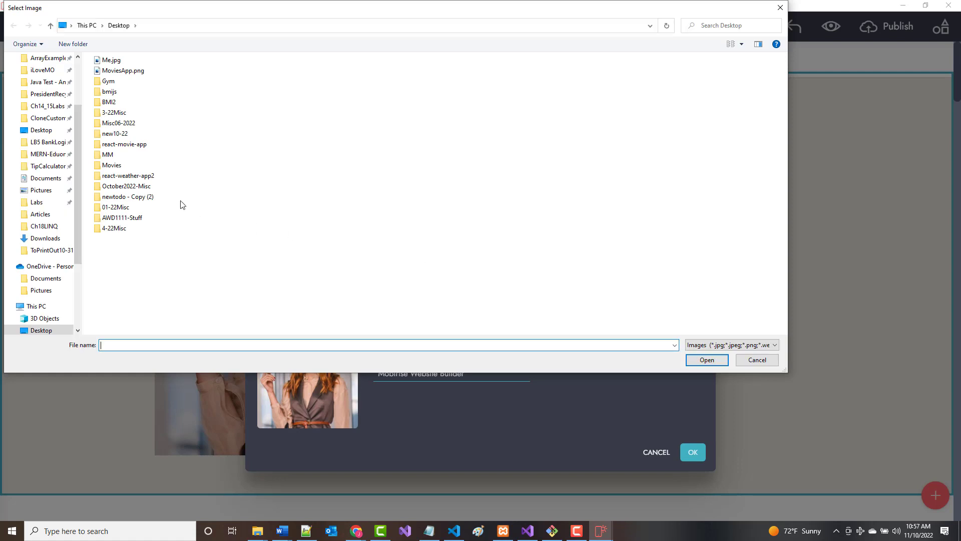
{"action": "double_click", "coordinate": [111, 59]}
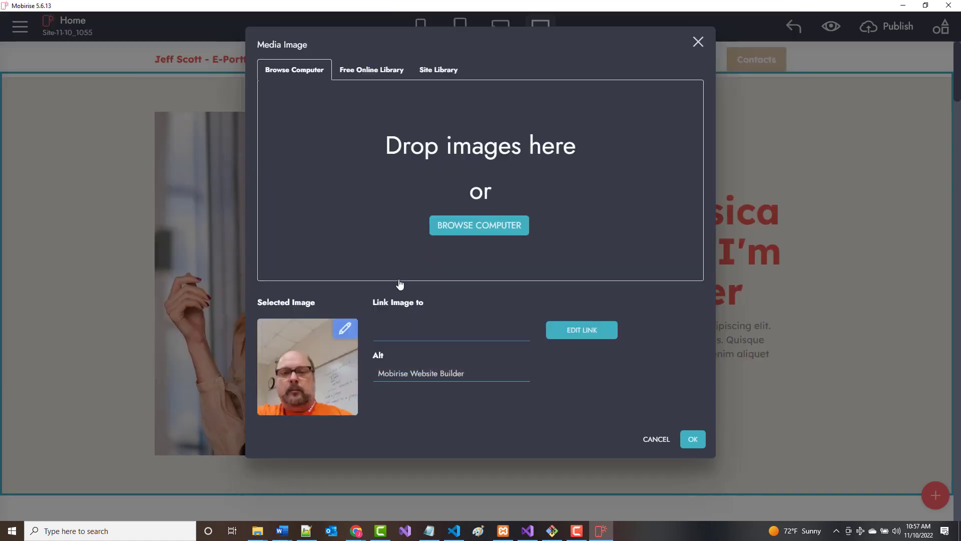
{"action": "left_click", "coordinate": [693, 444]}
{"action": "mouse_move", "coordinate": [454, 530]}
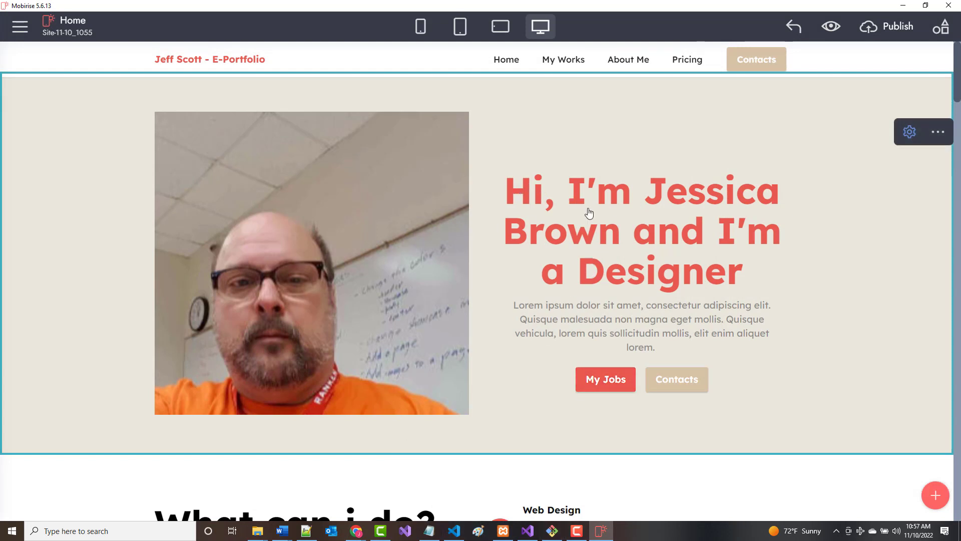
Rewrite the hero heading as 'Hello. My name is …' with the author's name, ending 'and this is my e-portfolio'.
{"action": "left_click", "coordinate": [511, 192]}
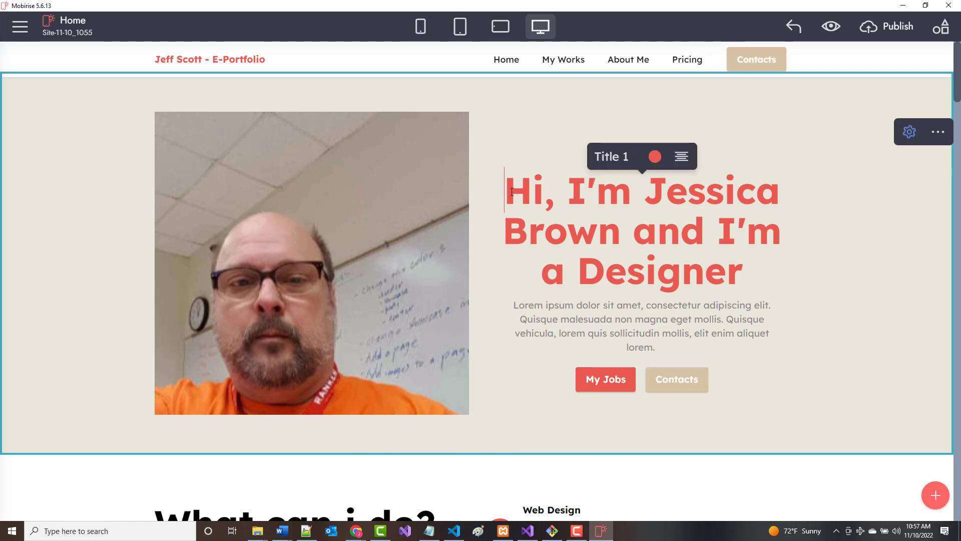
{"action": "left_click_drag", "start_coordinate": [512, 191], "coordinate": [750, 273]}
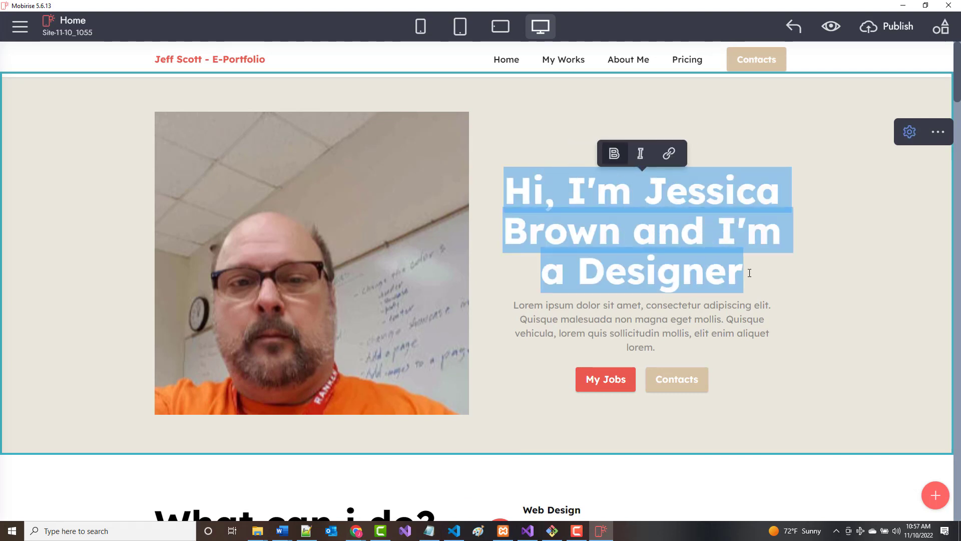
{"action": "type", "text": "Hell"}
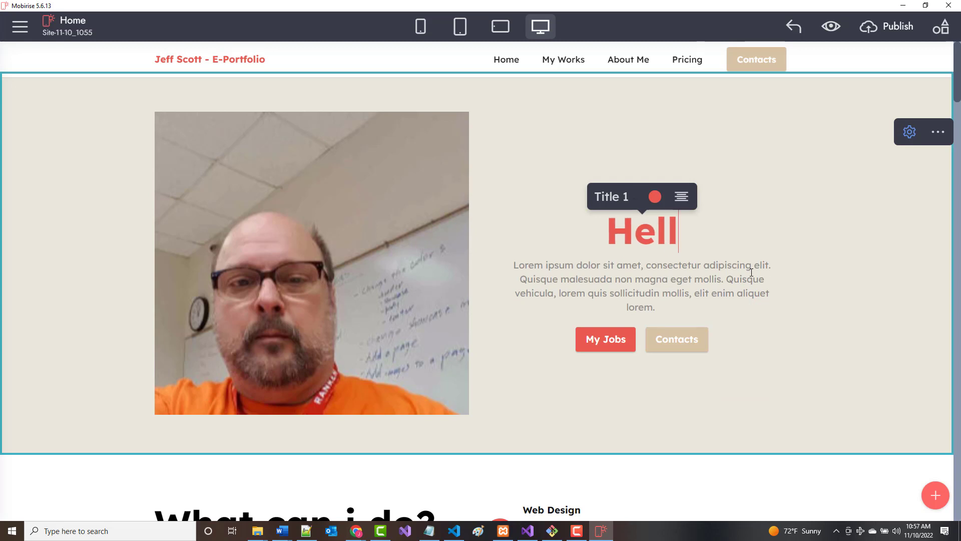
{"action": "type", "text": "o. My Na"}
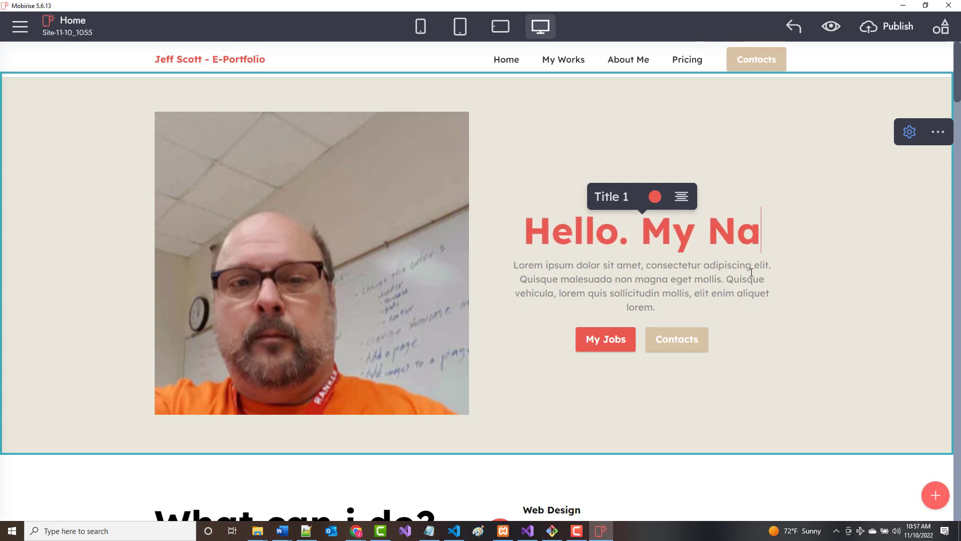
{"action": "key", "text": "BackSpace"}
{"action": "key", "text": "BackSpace"}
{"action": "type", "text": "name is "}
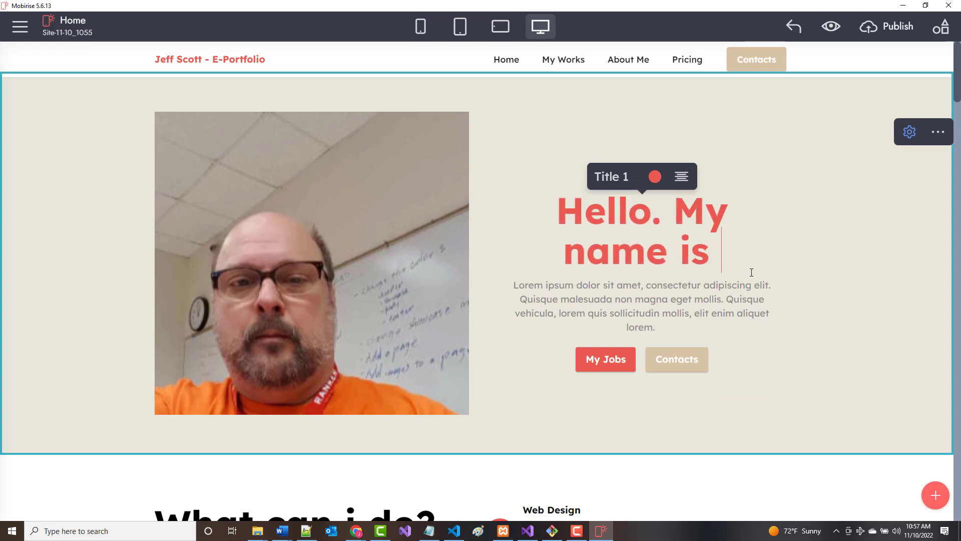
{"action": "type", "text": "Jeff Scott and this"}
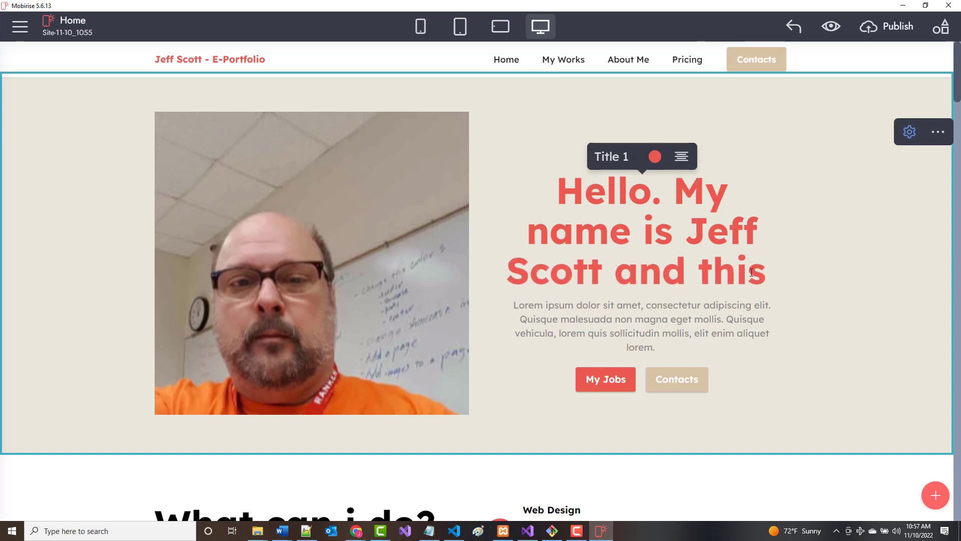
{"action": "type", "text": " is my e-"}
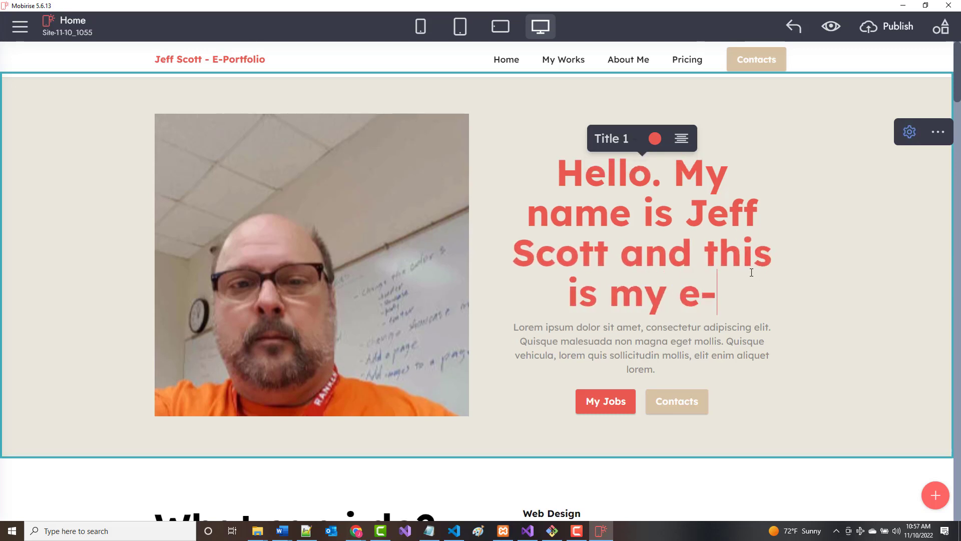
{"action": "type", "text": "portfoli"}
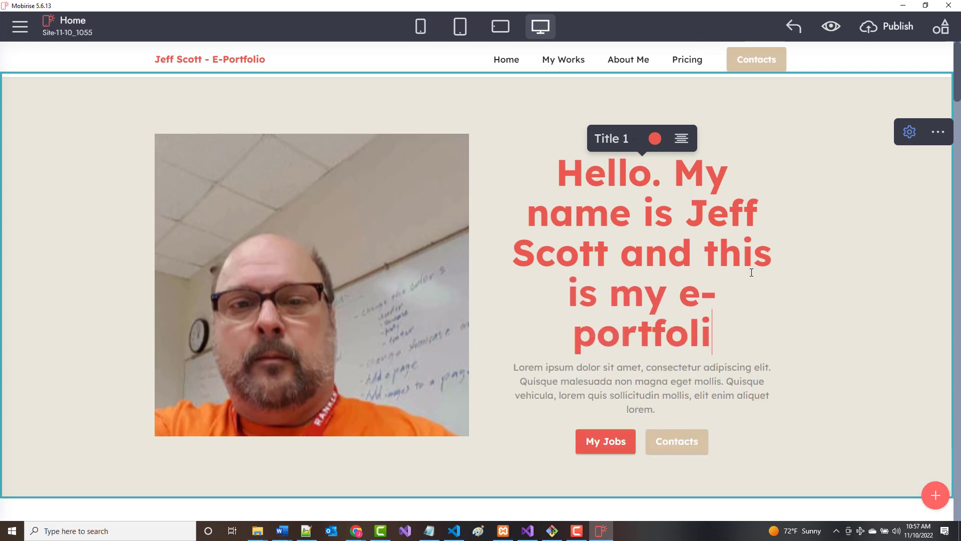
{"action": "type", "text": "o"}
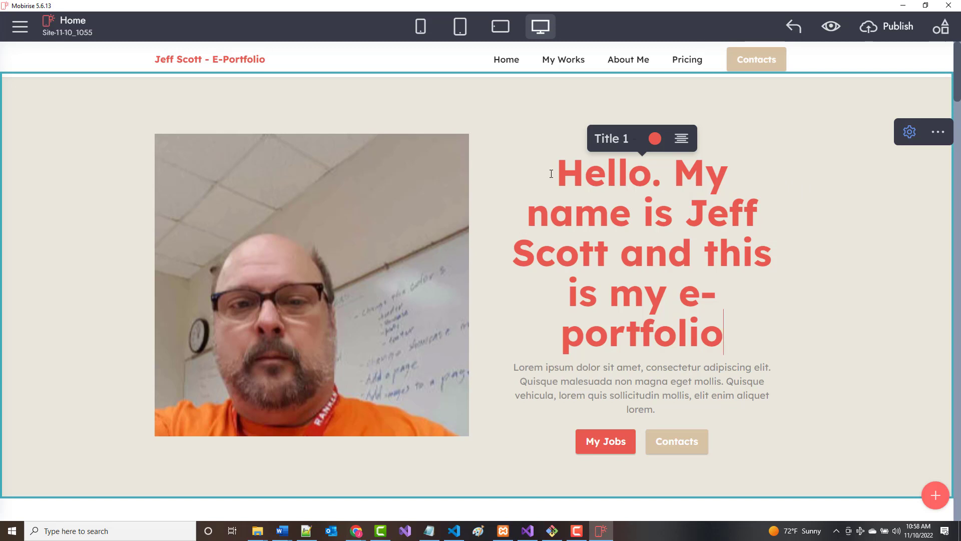
{"action": "left_click_drag", "start_coordinate": [560, 171], "coordinate": [740, 323]}
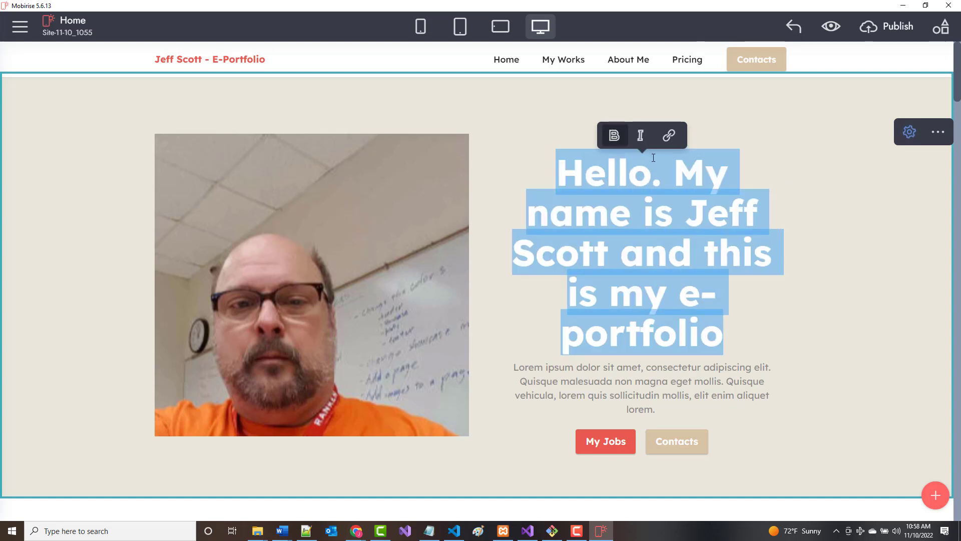
Change the hero greeting heading's colour to a darker red.
{"action": "left_click", "coordinate": [627, 181]}
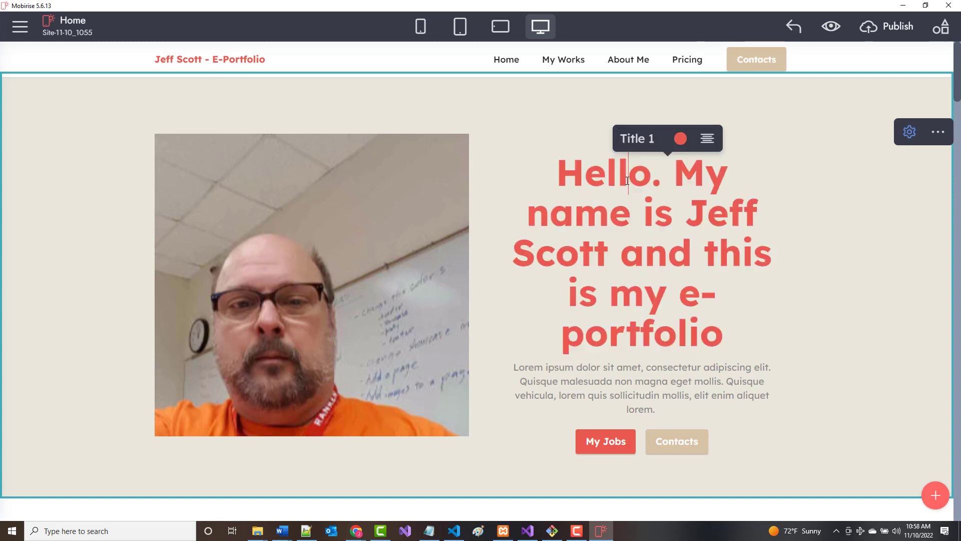
{"action": "left_click", "coordinate": [680, 138]}
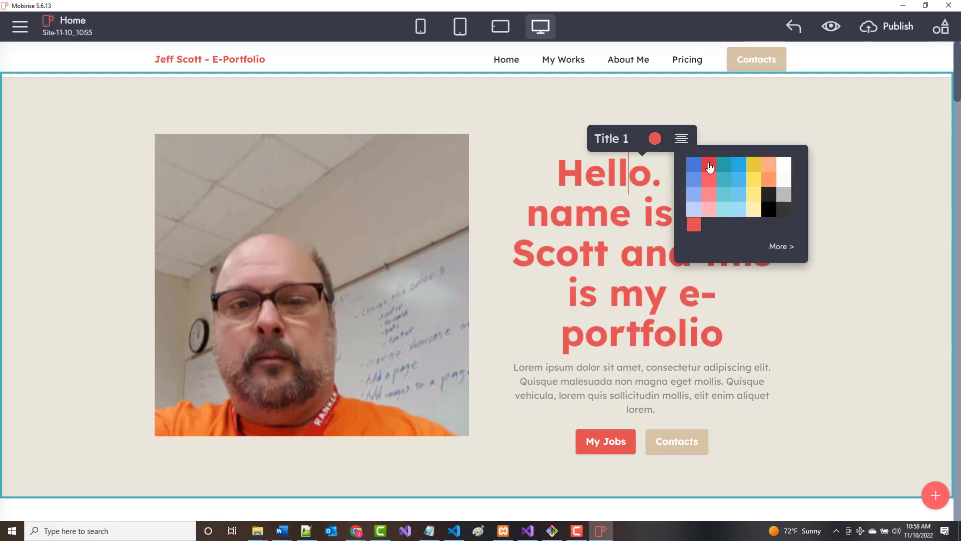
{"action": "left_click", "coordinate": [704, 171]}
{"action": "left_click", "coordinate": [816, 327]}
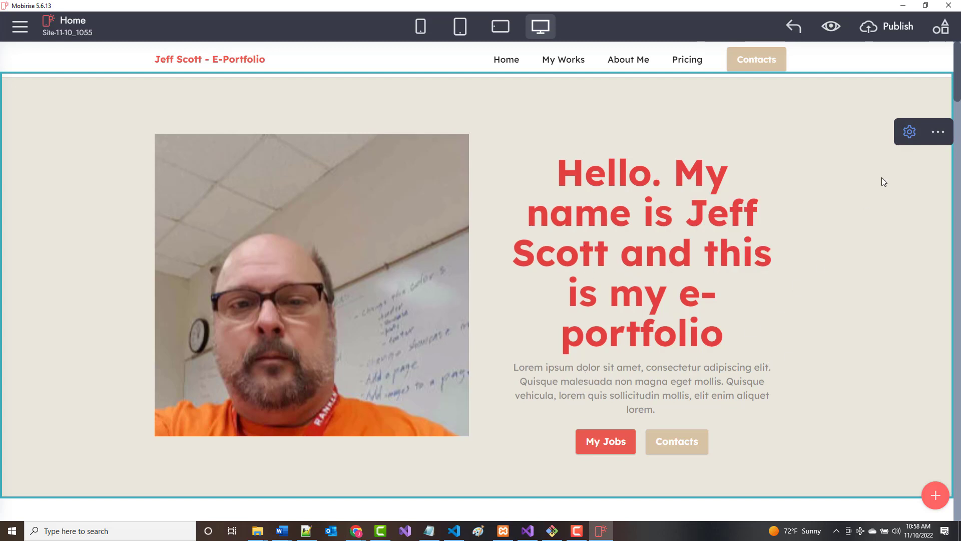
In the hero block's Parameters, switch off Text and Buttons to hide the paragraph and both buttons.
{"action": "left_click", "coordinate": [910, 134]}
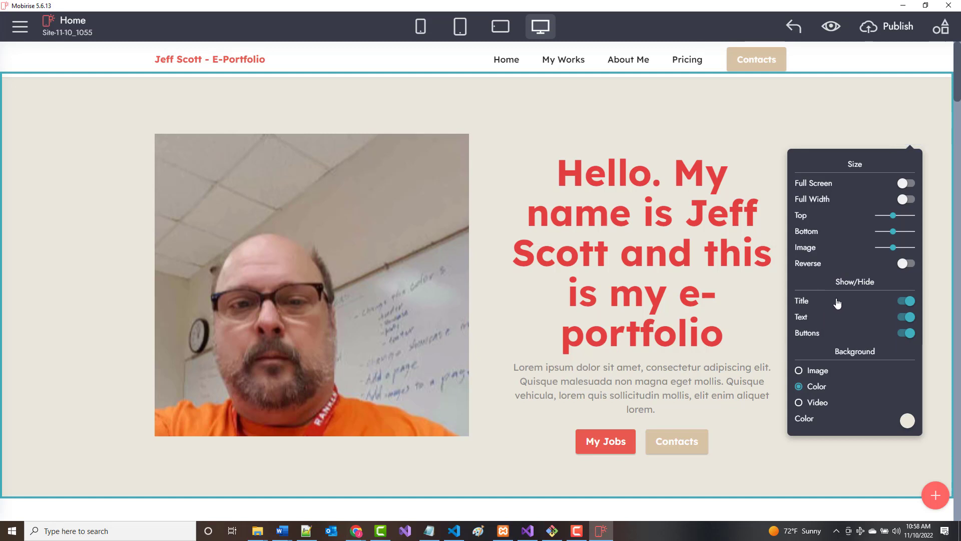
{"action": "left_click", "coordinate": [902, 320]}
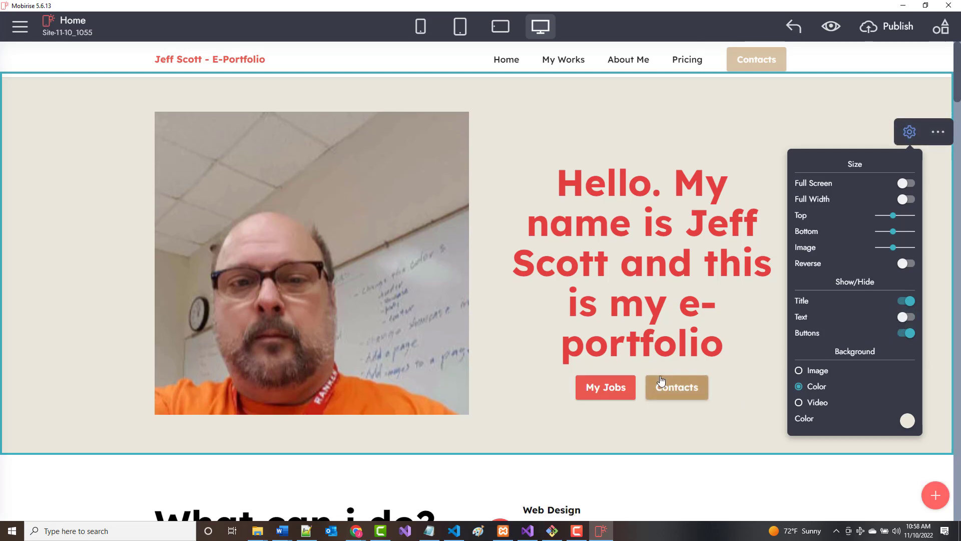
{"action": "left_click", "coordinate": [901, 335]}
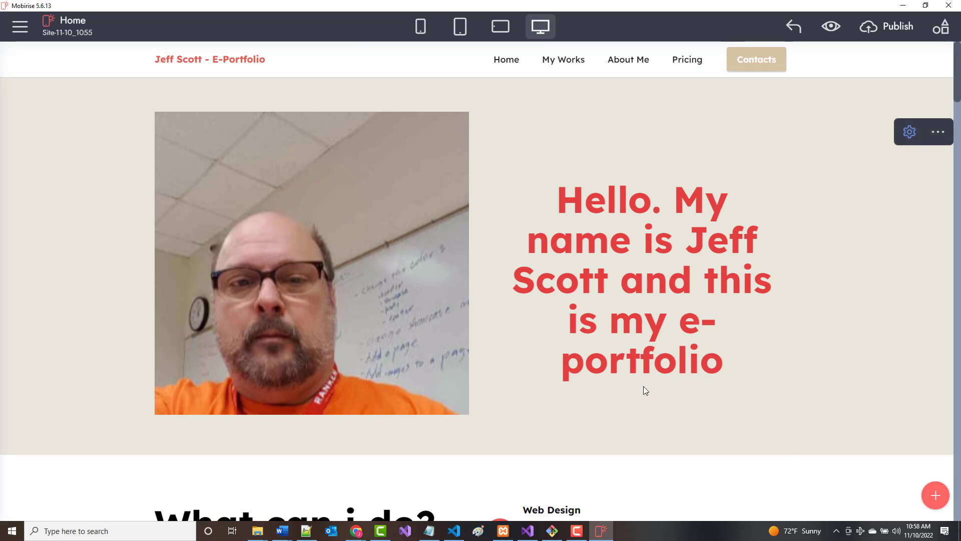
Replace the Web Design feature icon with the database icon.
{"action": "scroll", "coordinate": [642, 388], "scroll_direction": "down", "scroll_amount": 5}
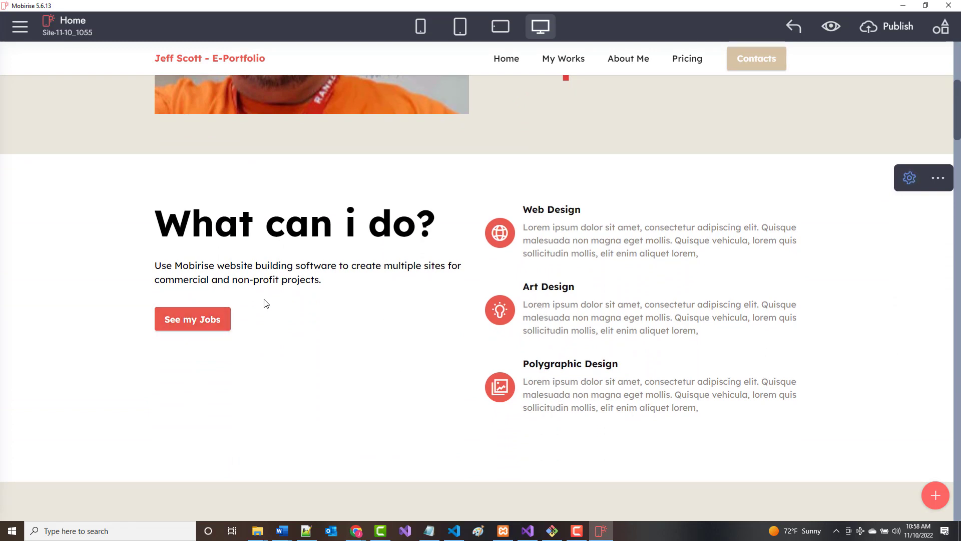
{"action": "left_click", "coordinate": [205, 318]}
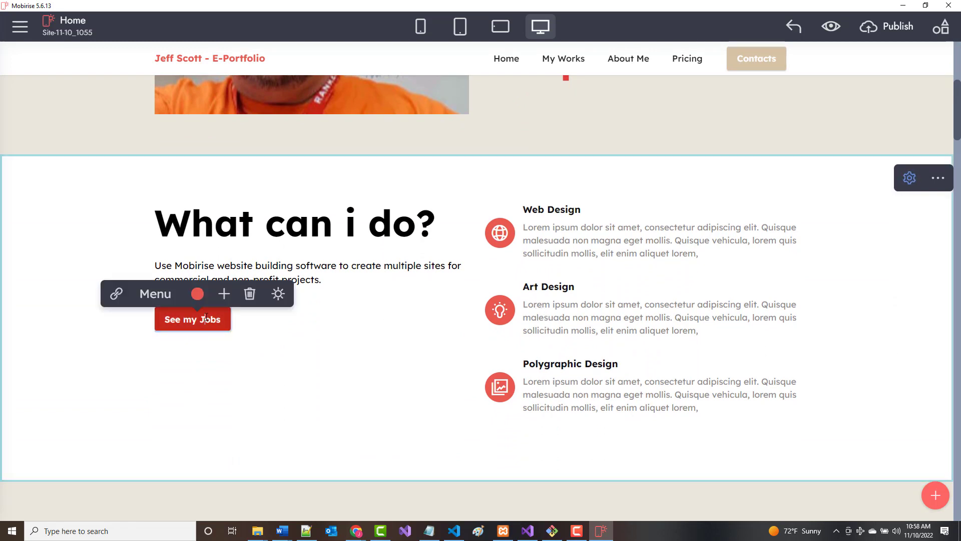
{"action": "left_click", "coordinate": [353, 333]}
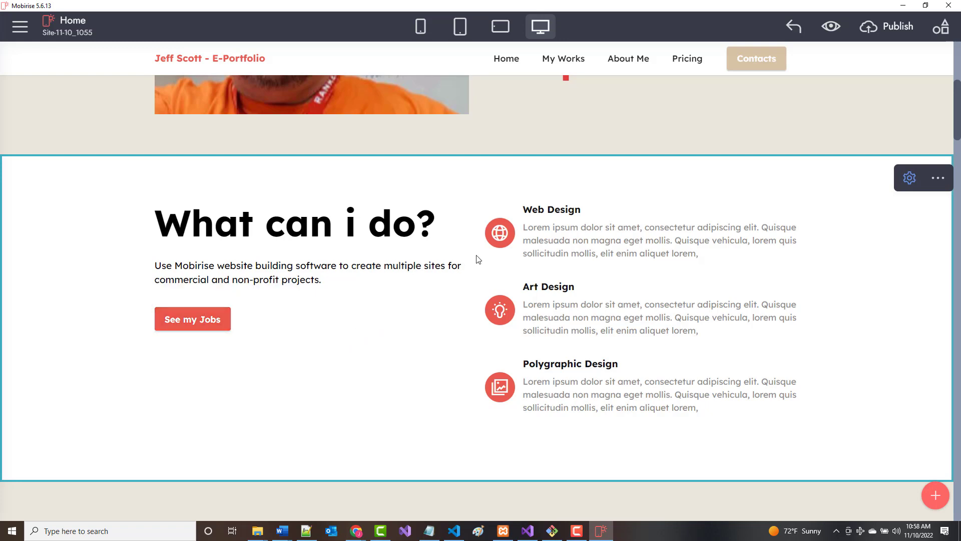
{"action": "left_click", "coordinate": [502, 239]}
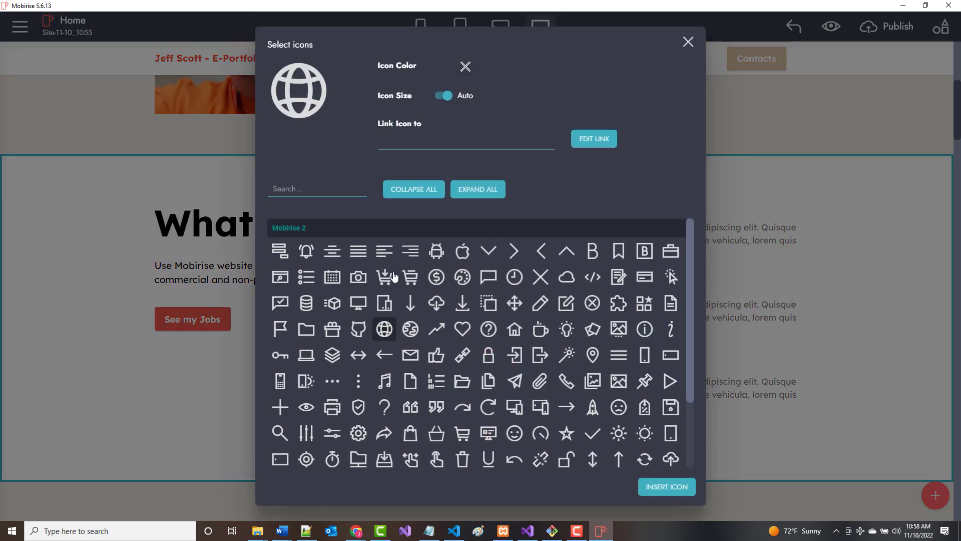
{"action": "scroll", "coordinate": [473, 385], "scroll_direction": "down", "scroll_amount": 5}
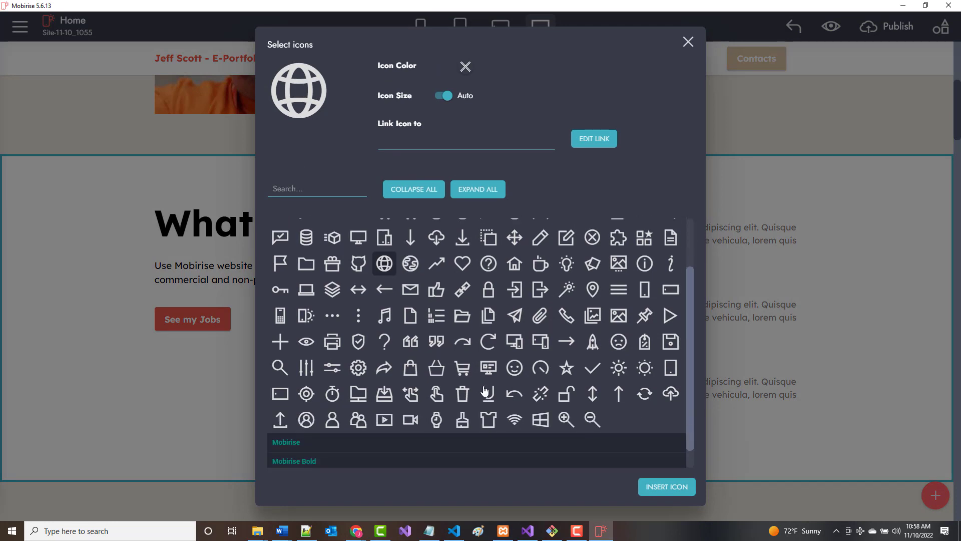
{"action": "scroll", "coordinate": [466, 395], "scroll_direction": "up", "scroll_amount": 5}
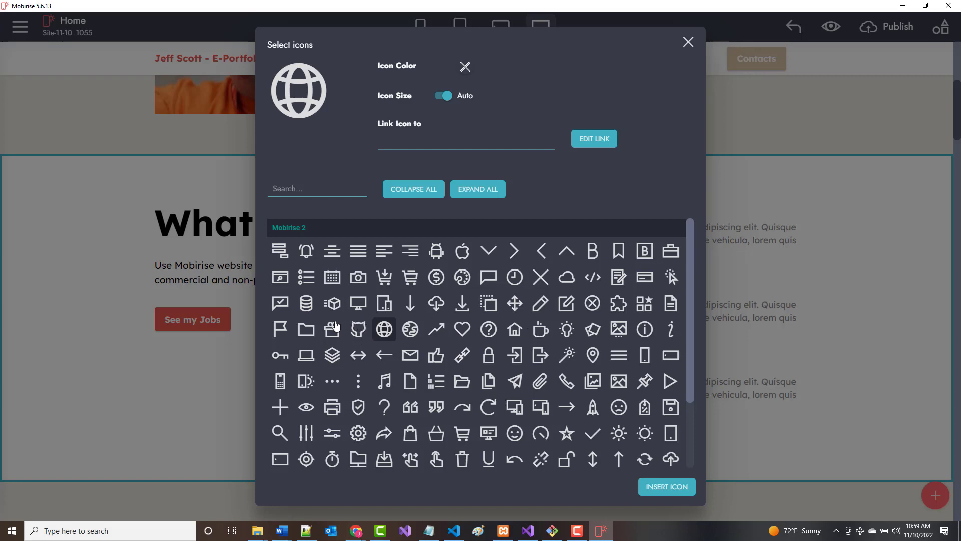
{"action": "left_click", "coordinate": [308, 307]}
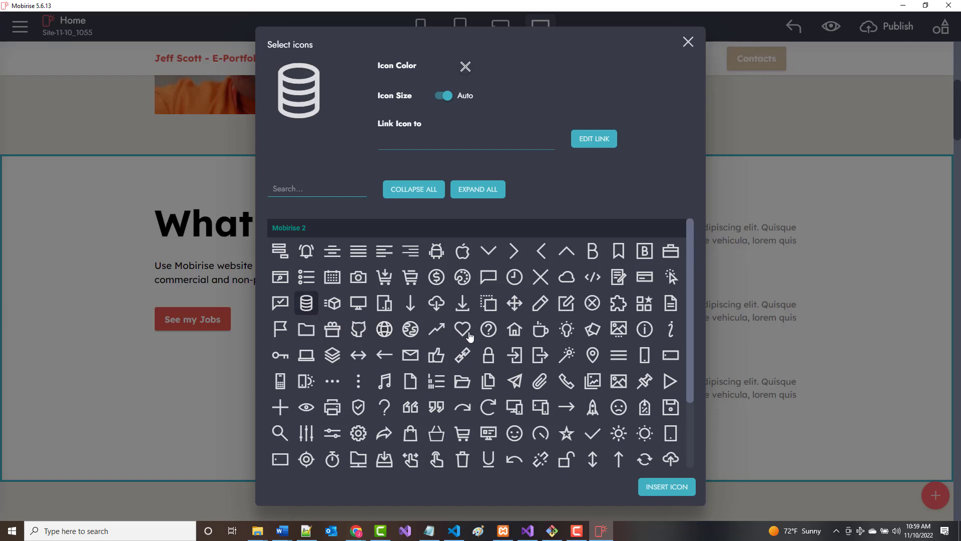
{"action": "left_click", "coordinate": [648, 484]}
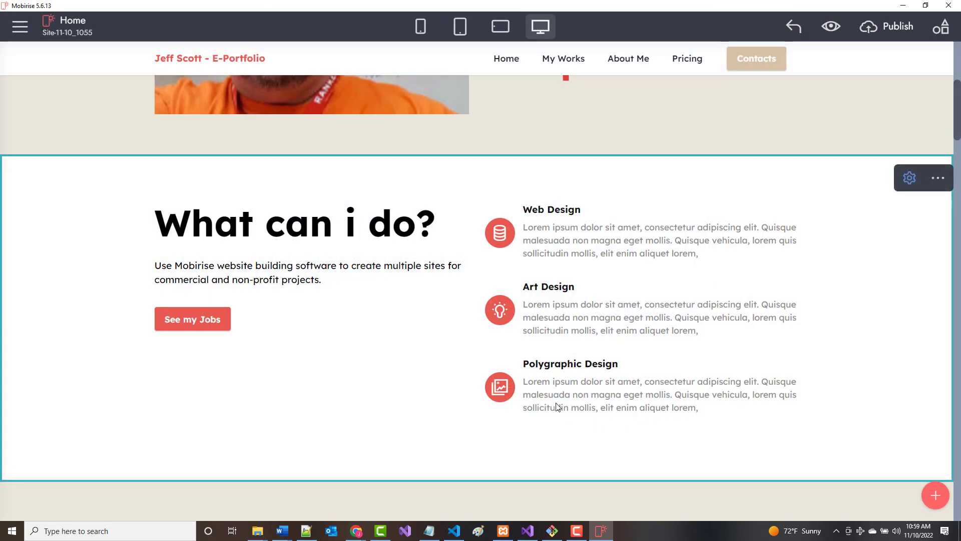
Give Art Design a globe icon and Polygraphic Design a pencil icon.
{"action": "left_click", "coordinate": [500, 313]}
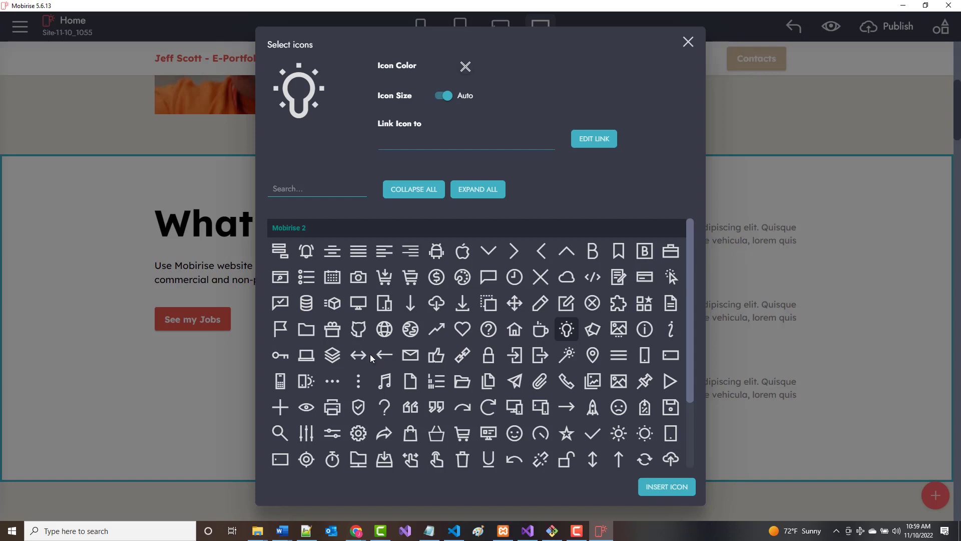
{"action": "left_click", "coordinate": [383, 330]}
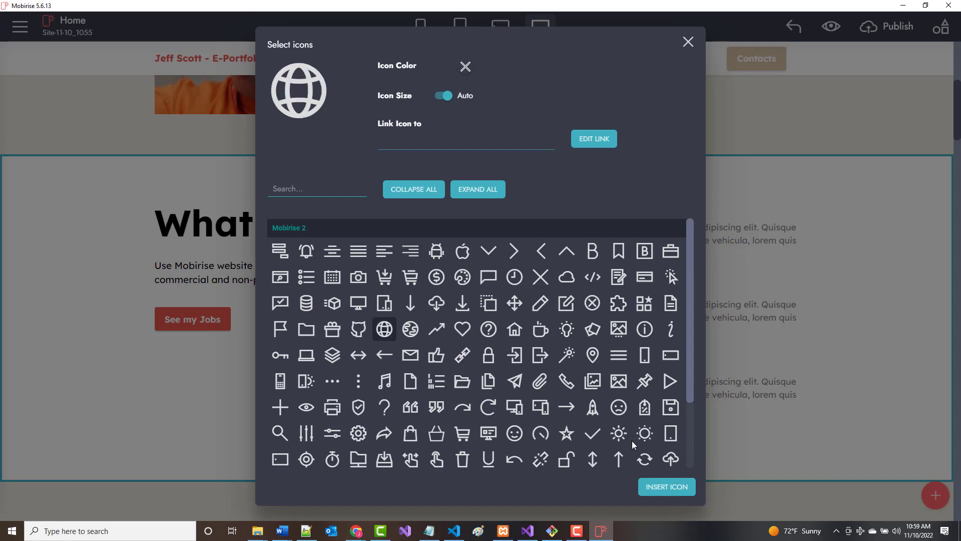
{"action": "left_click", "coordinate": [661, 484]}
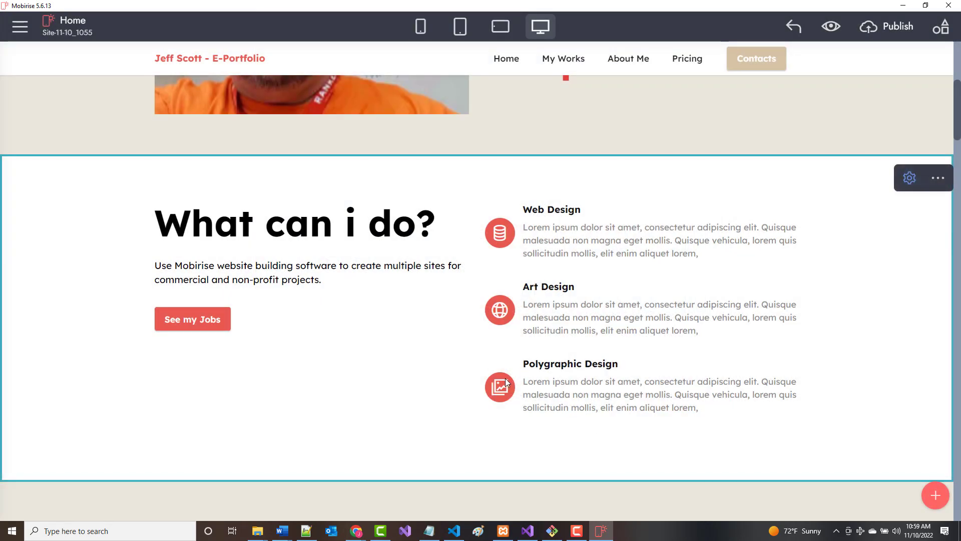
{"action": "left_click", "coordinate": [502, 386]}
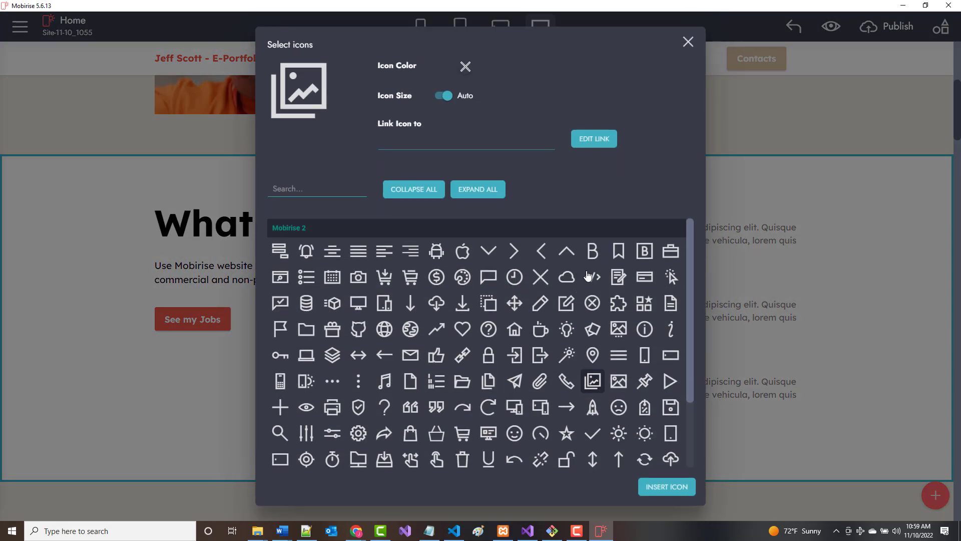
{"action": "left_click", "coordinate": [540, 304]}
{"action": "left_click", "coordinate": [666, 486]}
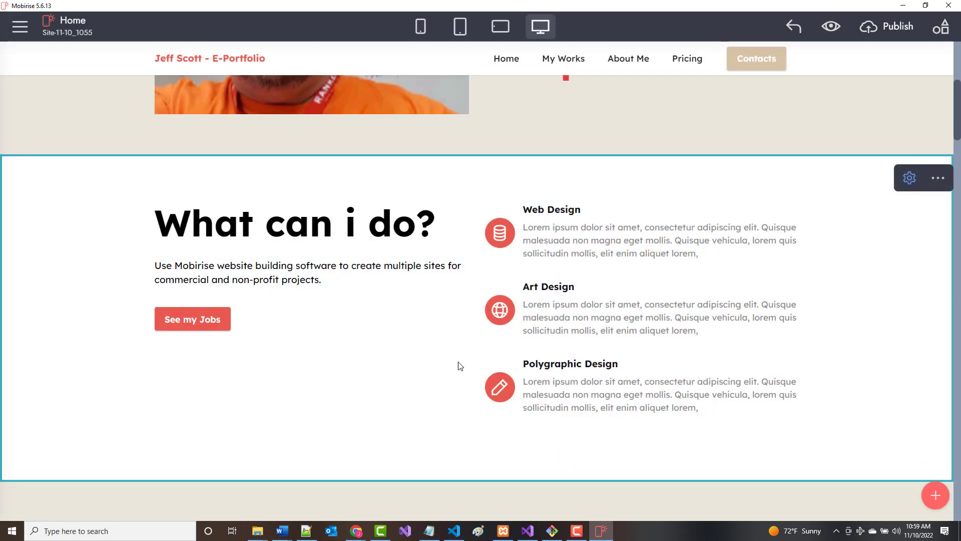
Retitle the Web Design heading as 'Information Technology Instructor'.
{"action": "left_click", "coordinate": [542, 230]}
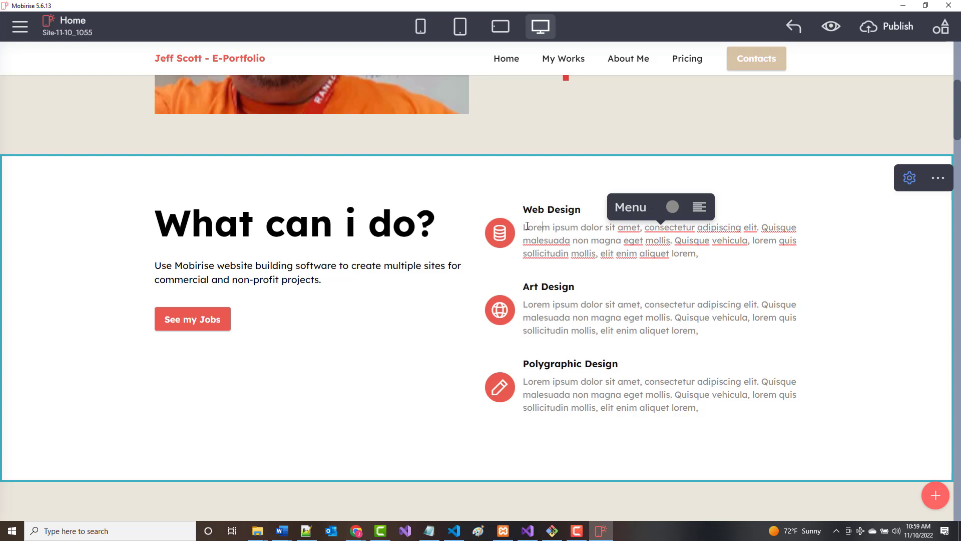
{"action": "left_click_drag", "start_coordinate": [524, 226], "coordinate": [697, 254]}
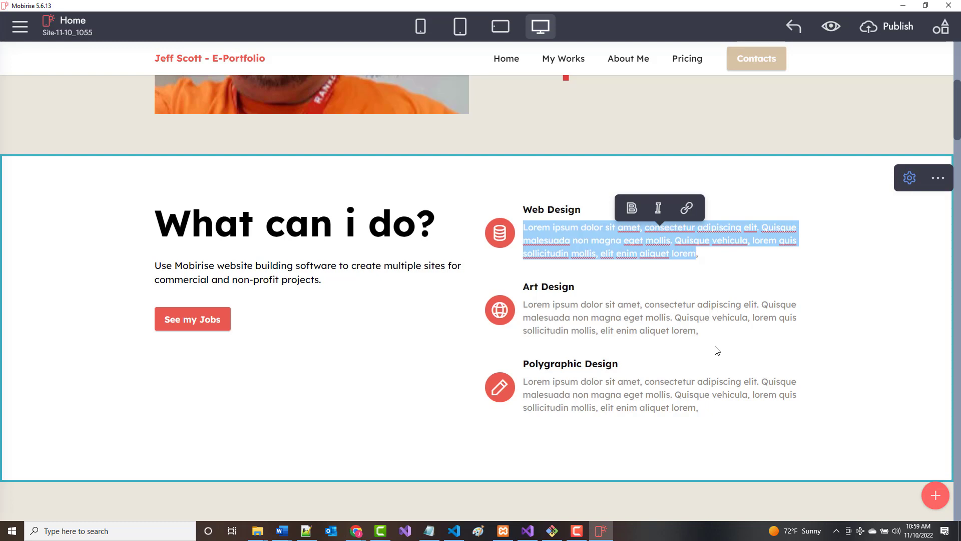
{"action": "left_click", "coordinate": [556, 210]}
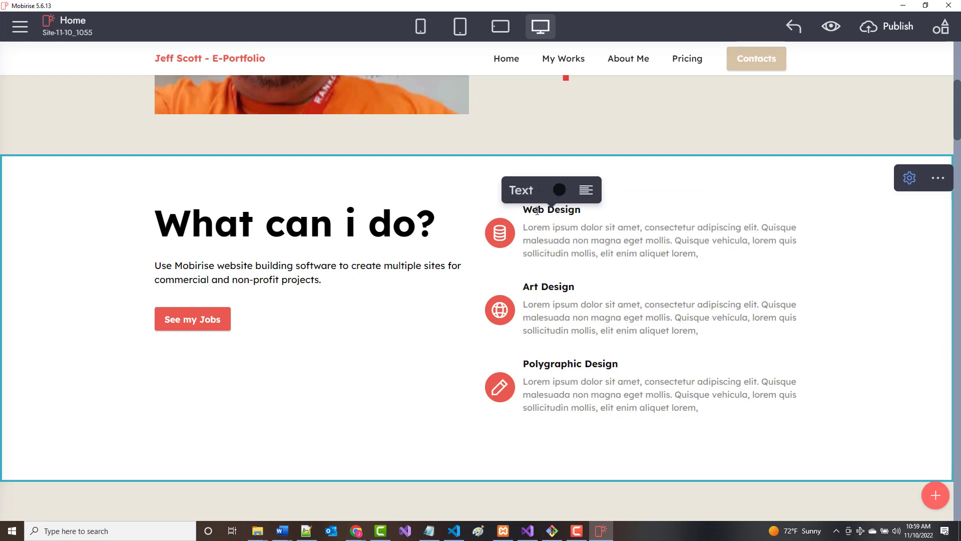
{"action": "left_click_drag", "start_coordinate": [529, 208], "coordinate": [580, 213]}
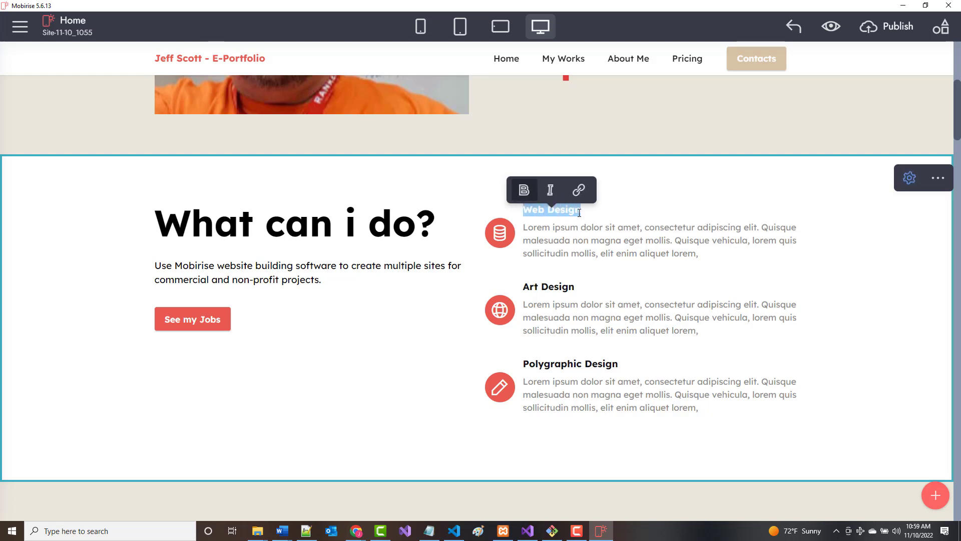
{"action": "type", "text": "Informa"}
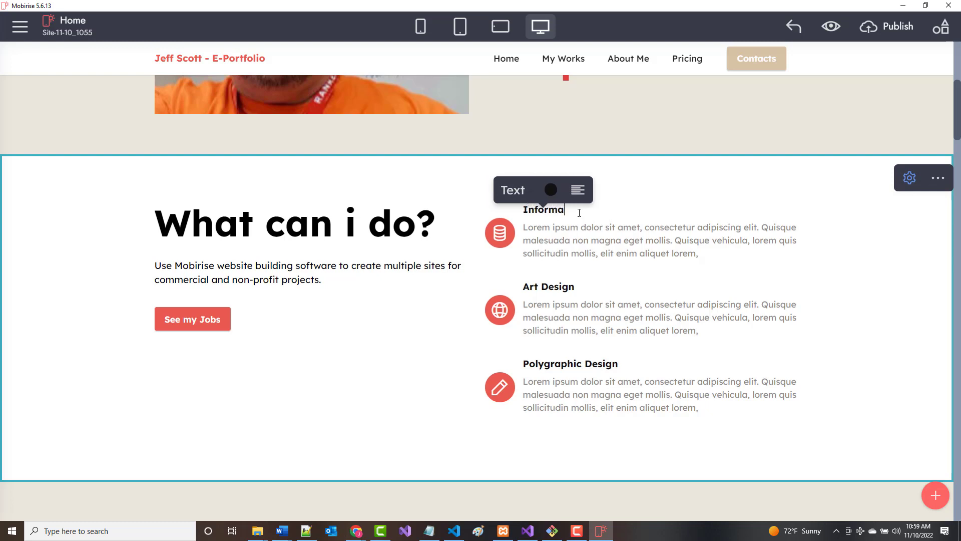
{"action": "type", "text": "tion Technol"}
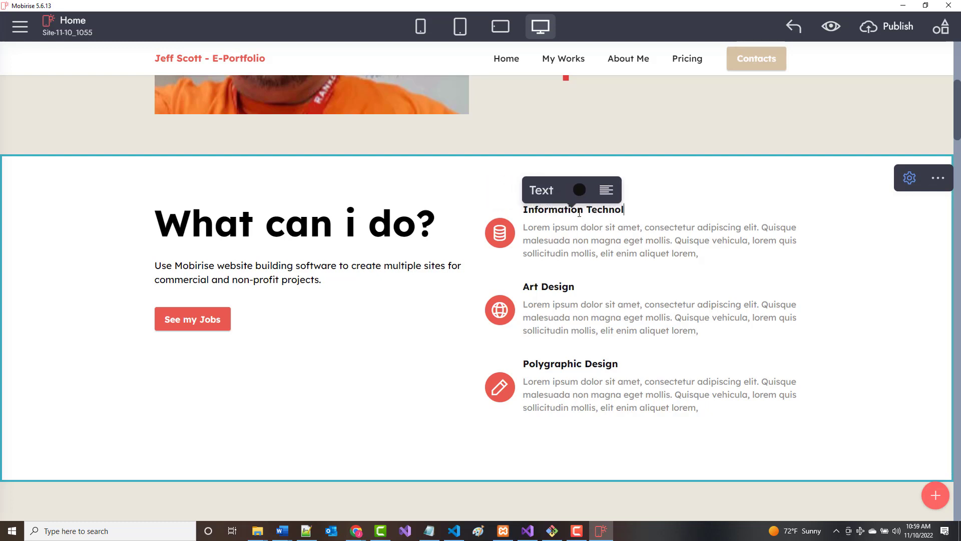
{"action": "type", "text": "ogy Instructor"}
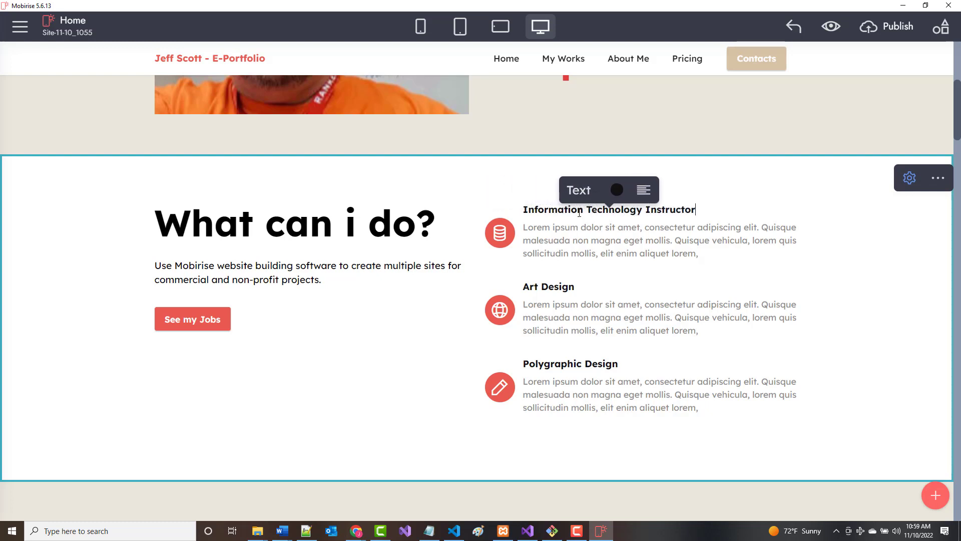
Replace its placeholder text with 30+ years of Technical College teaching and courses taught, ending with MERN Stack, Java, Android and iOS Development.
{"action": "left_click", "coordinate": [524, 228]}
{"action": "left_click_drag", "start_coordinate": [524, 227], "coordinate": [701, 256]}
{"action": "type", "text": "30"}
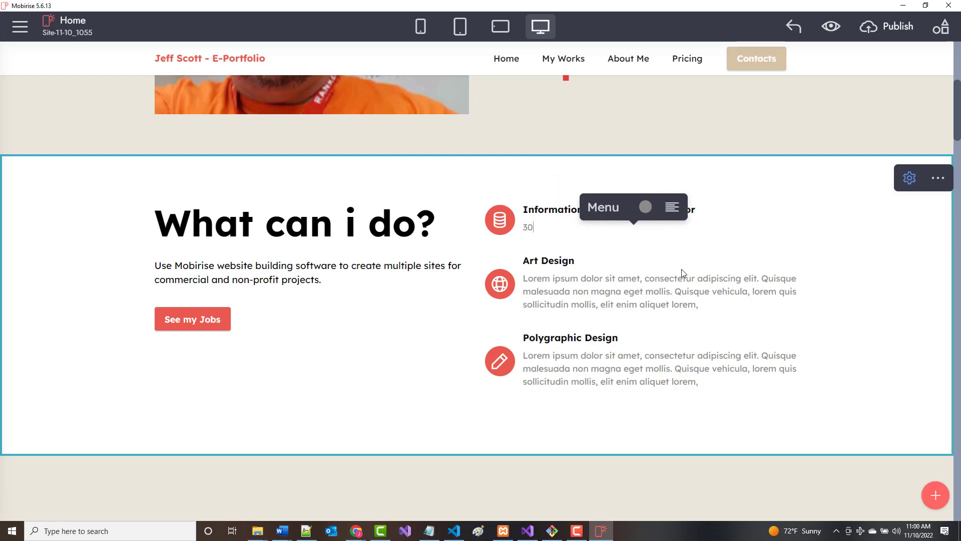
{"action": "type", "text": "+ y"}
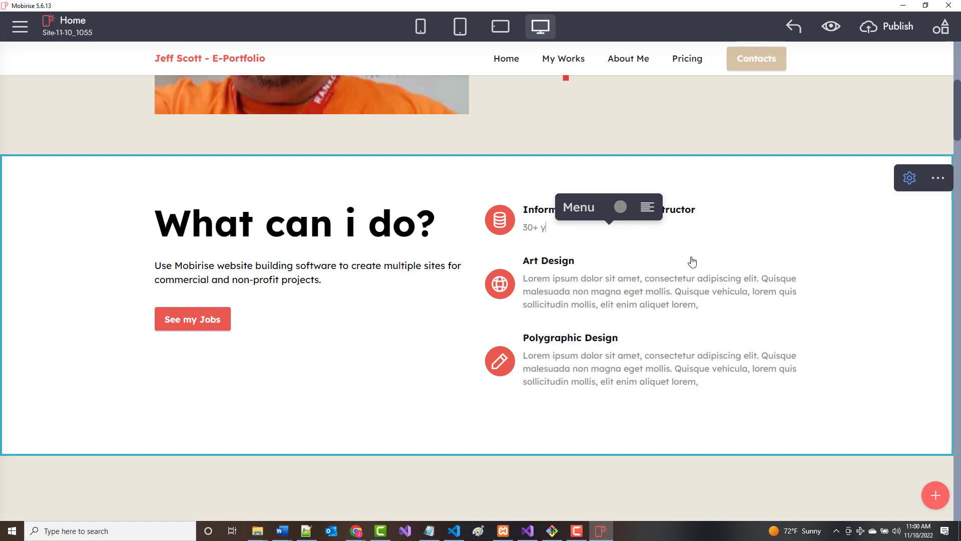
{"action": "type", "text": "ears of experience"}
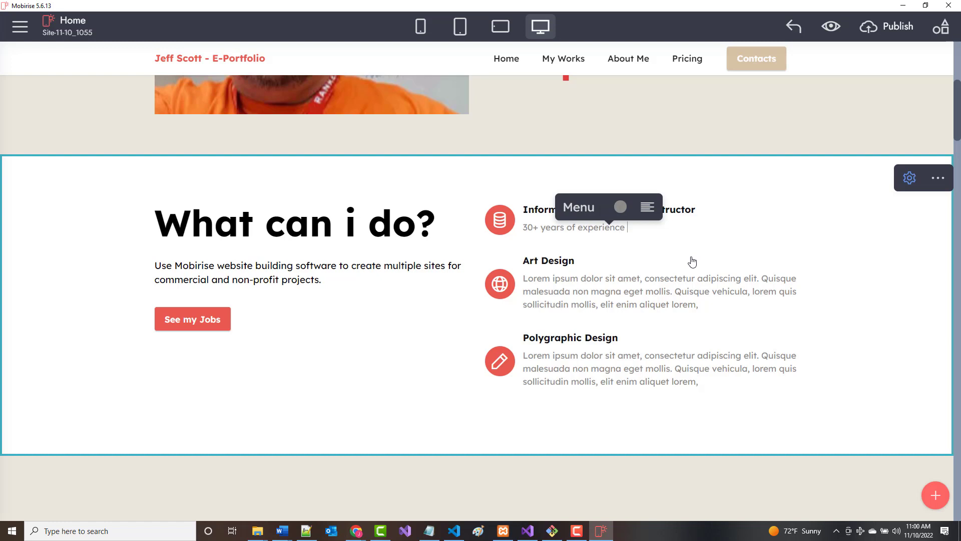
{"action": "type", "text": " teaching at the T"}
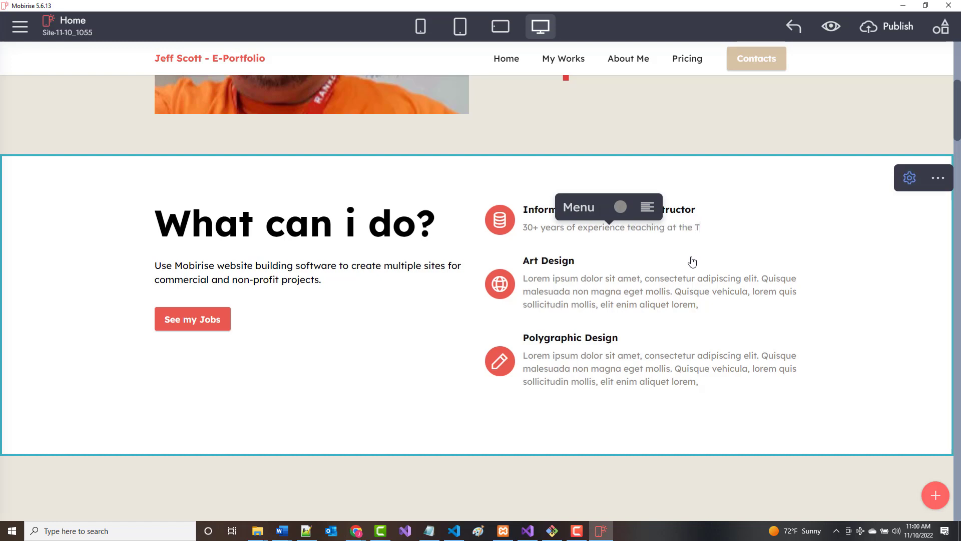
{"action": "type", "text": "echni"}
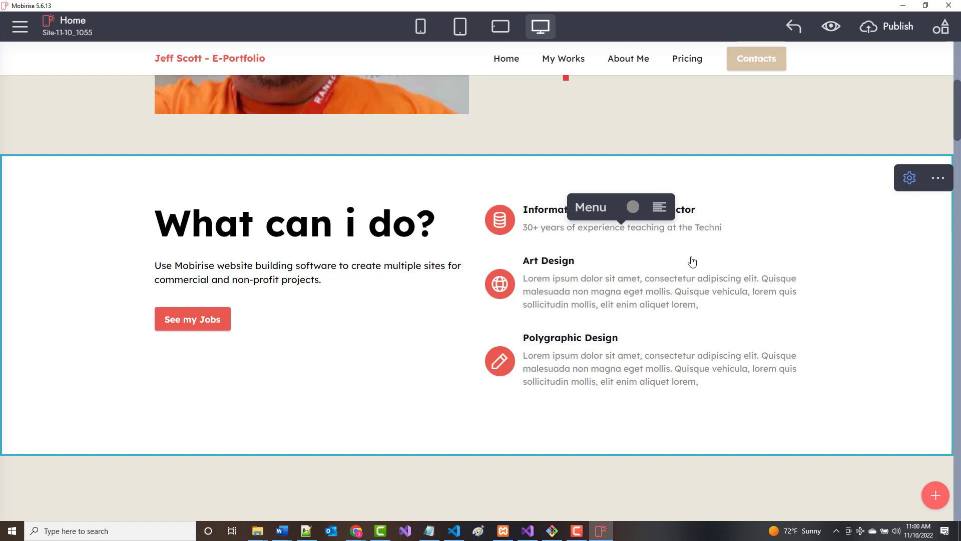
{"action": "type", "text": "cal Colleg"}
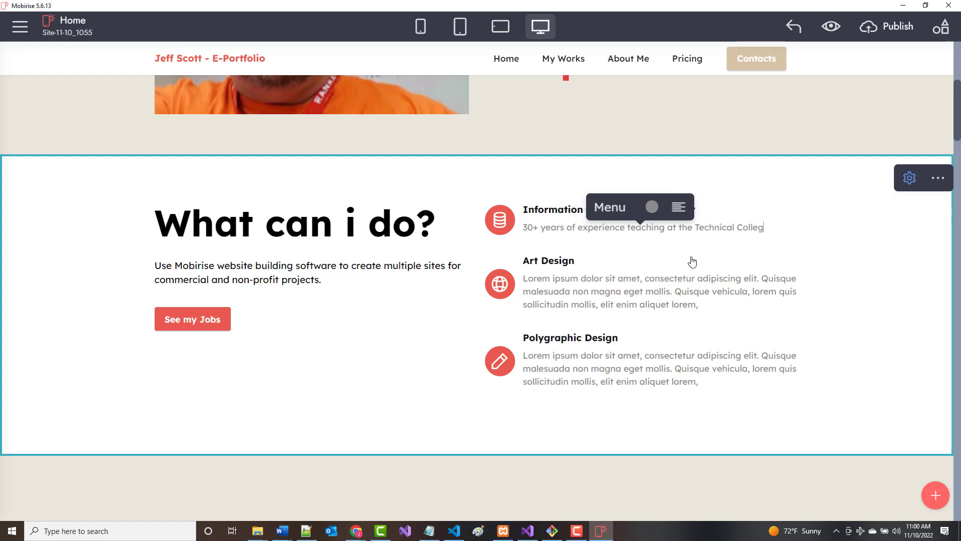
{"action": "type", "text": "e lev"}
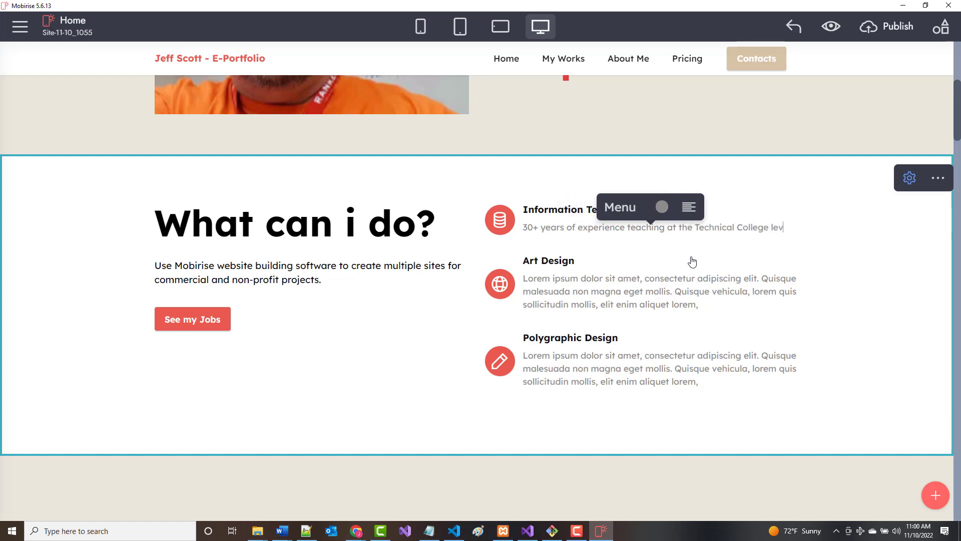
{"action": "type", "text": "e"}
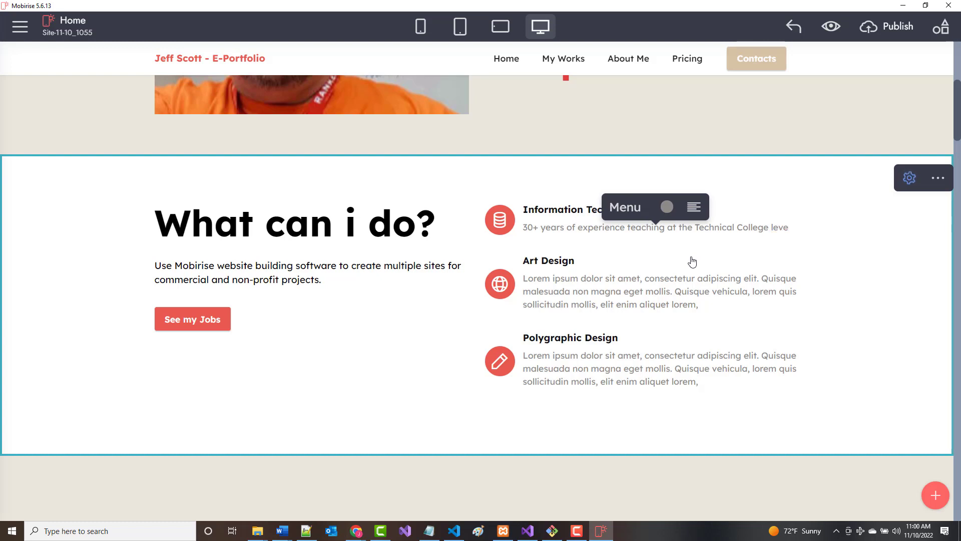
{"action": "type", "text": "l. Am"}
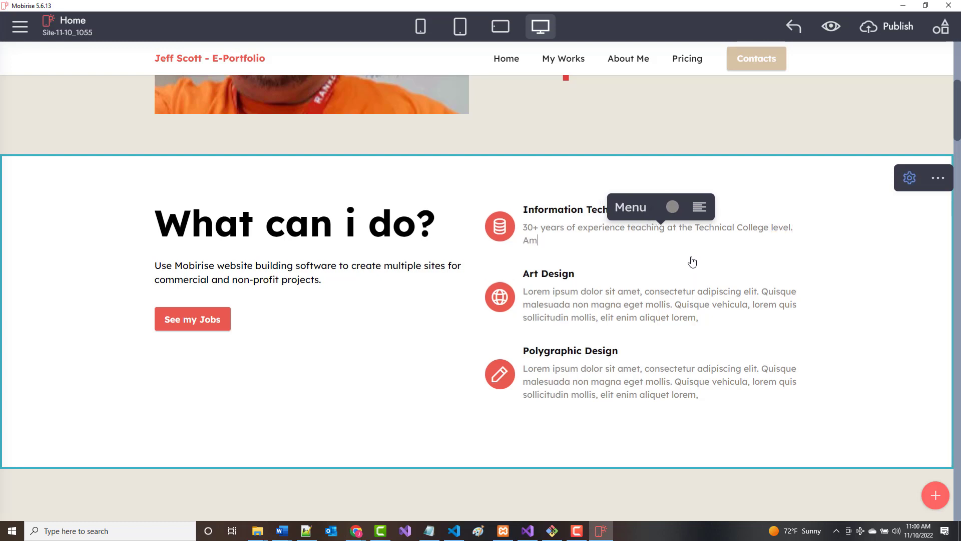
{"action": "type", "text": "ong the courses I have taught: "}
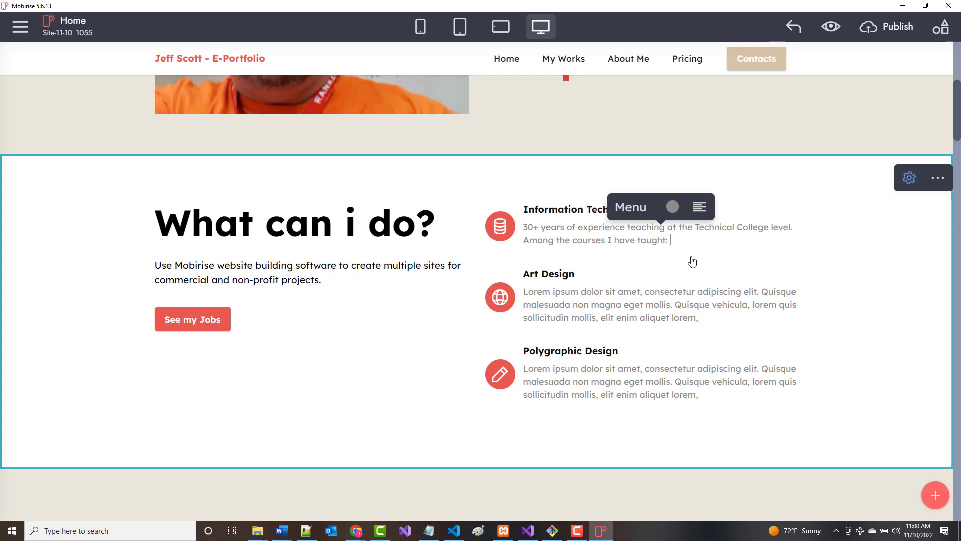
{"action": "type", "text": "HTML/CSS/JavaScript"}
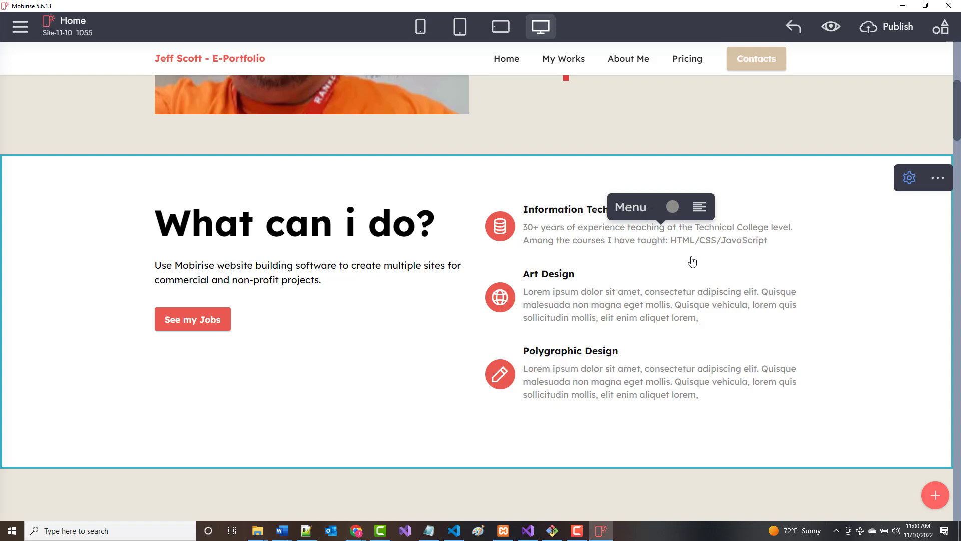
{"action": "type", "text": ", C#, Node"}
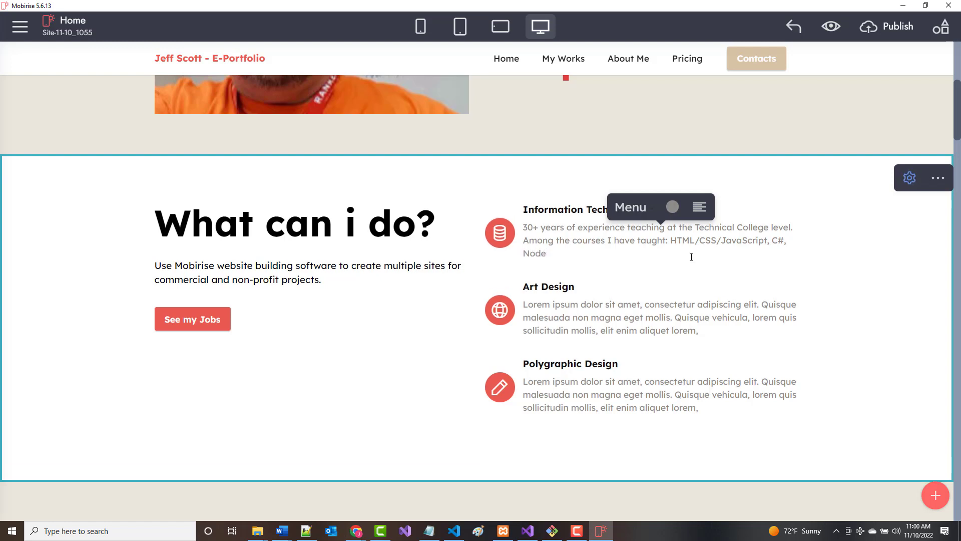
{"action": "key", "text": "BackSpace"}
{"action": "key", "text": "BackSpace"}
{"action": "key", "text": "BackSpace"}
{"action": "key", "text": "BackSpace"}
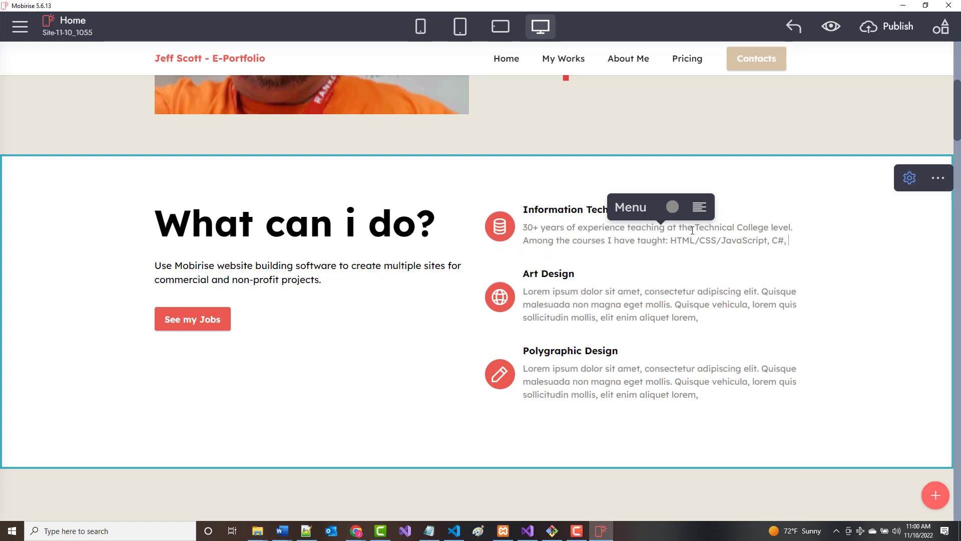
{"action": "type", "text": "MERN"}
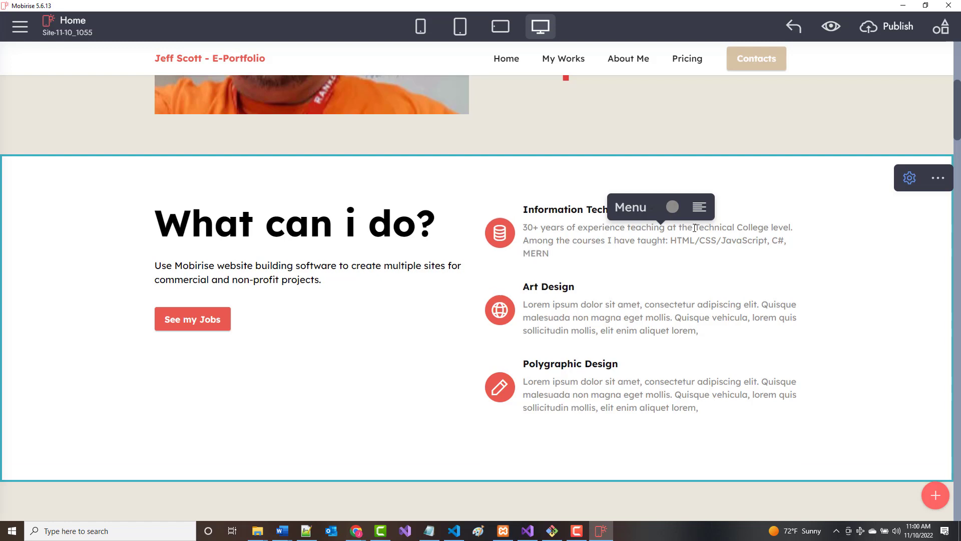
{"action": "type", "text": " Stack, Java"}
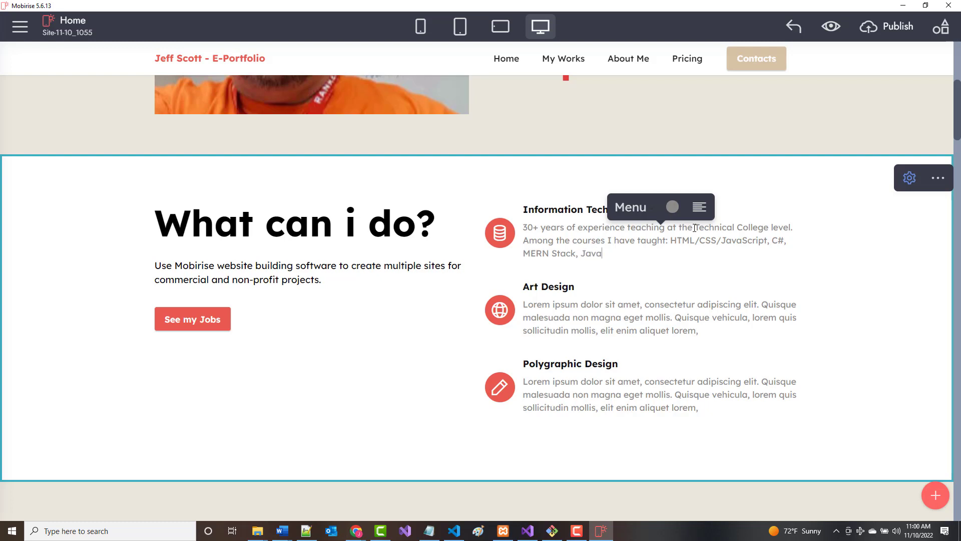
{"action": "type", "text": ", Android Development"}
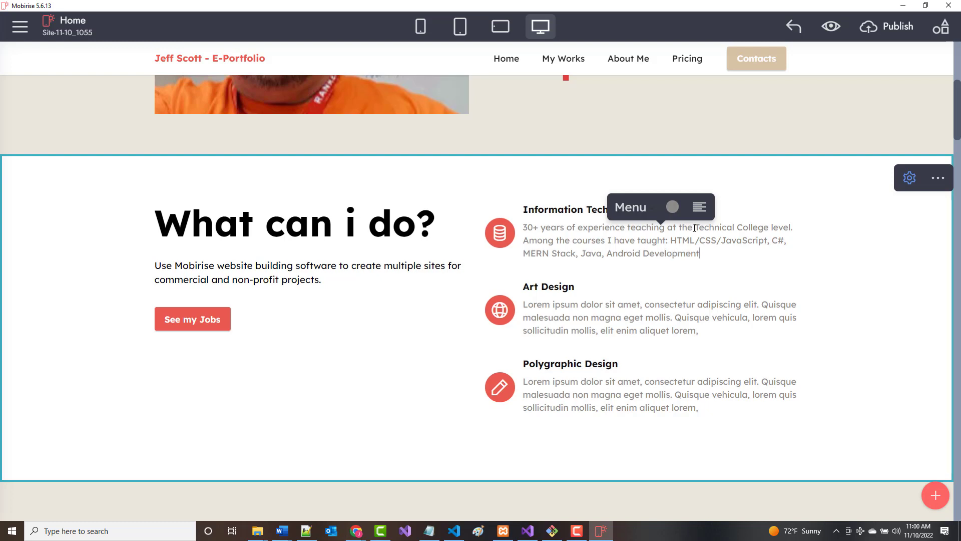
{"action": "type", "text": ", iOS Development."}
Retitle the Art Design heading as 'Programmer'.
{"action": "left_click", "coordinate": [541, 288]}
{"action": "left_click_drag", "start_coordinate": [524, 287], "coordinate": [576, 288]}
{"action": "type", "text": "Pro"}
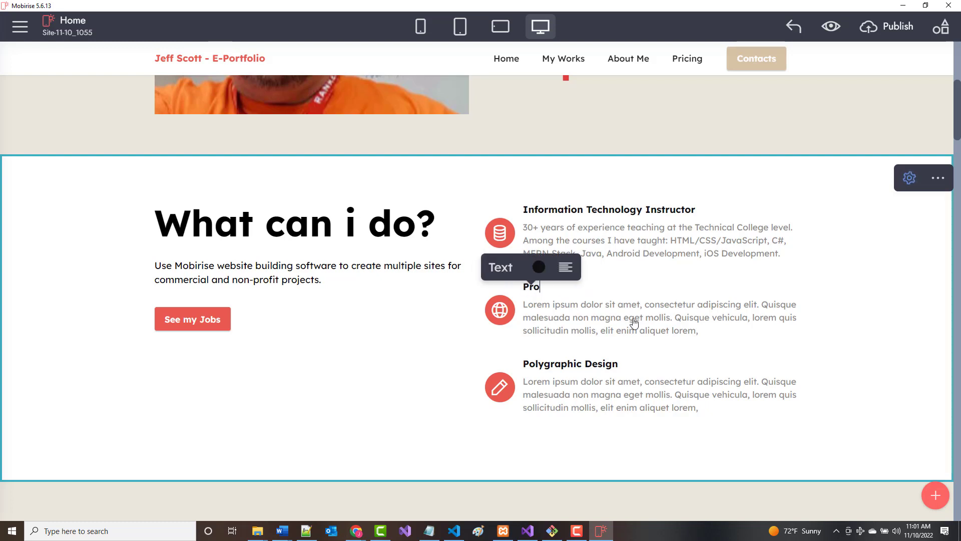
{"action": "type", "text": "grammer"}
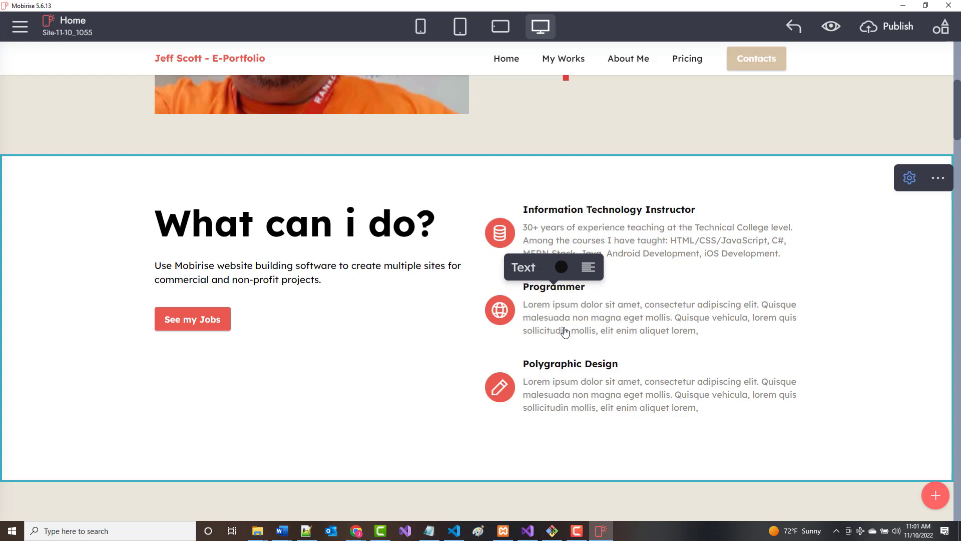
Replace its paragraph with '5 years professional programming experience. C Programmer at AT & T - Bell Laboratories for about 4 years'.
{"action": "left_click", "coordinate": [526, 304]}
{"action": "left_click_drag", "start_coordinate": [525, 304], "coordinate": [723, 330]}
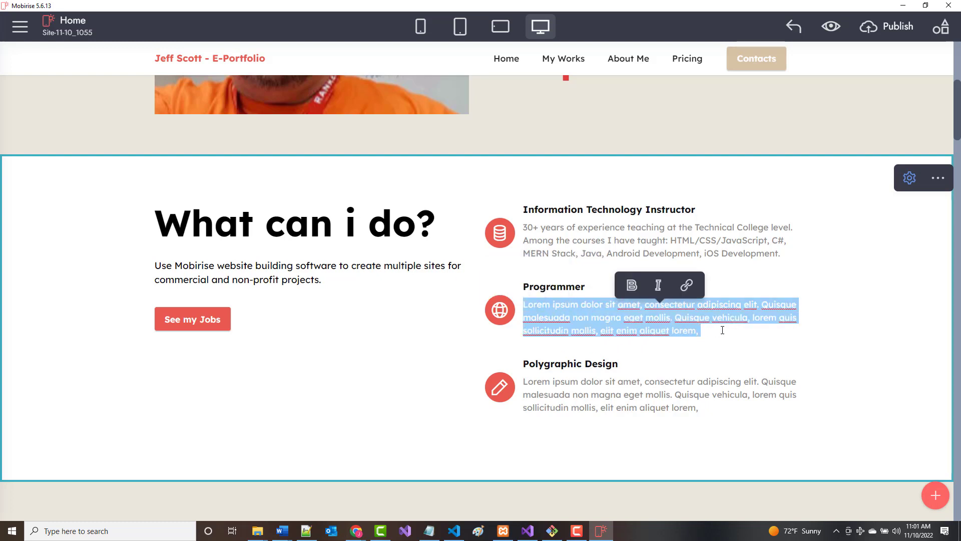
{"action": "key", "text": "BackSpace"}
{"action": "type", "text": "5 years"}
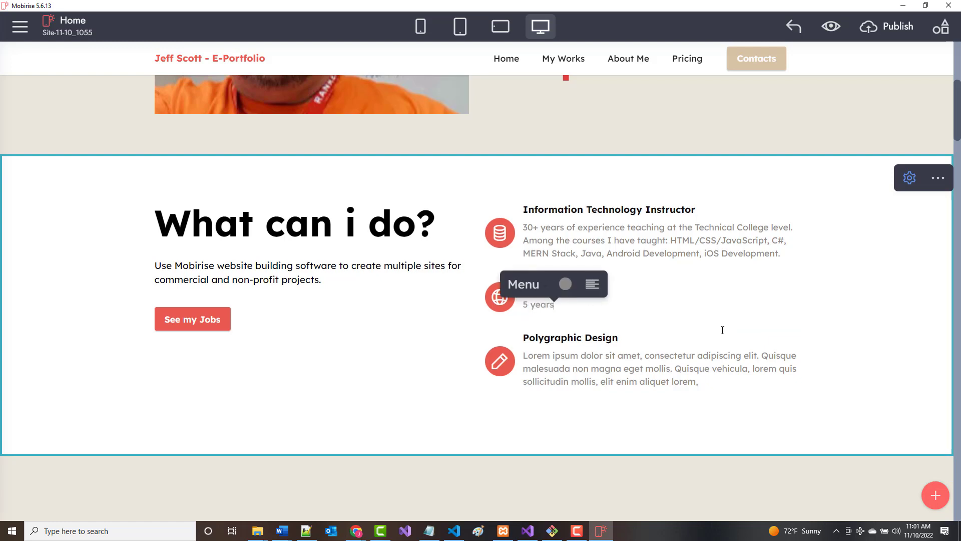
{"action": "type", "text": " progr"}
{"action": "key", "text": "BackSpace"}
{"action": "key", "text": "BackSpace"}
{"action": "key", "text": "BackSpace"}
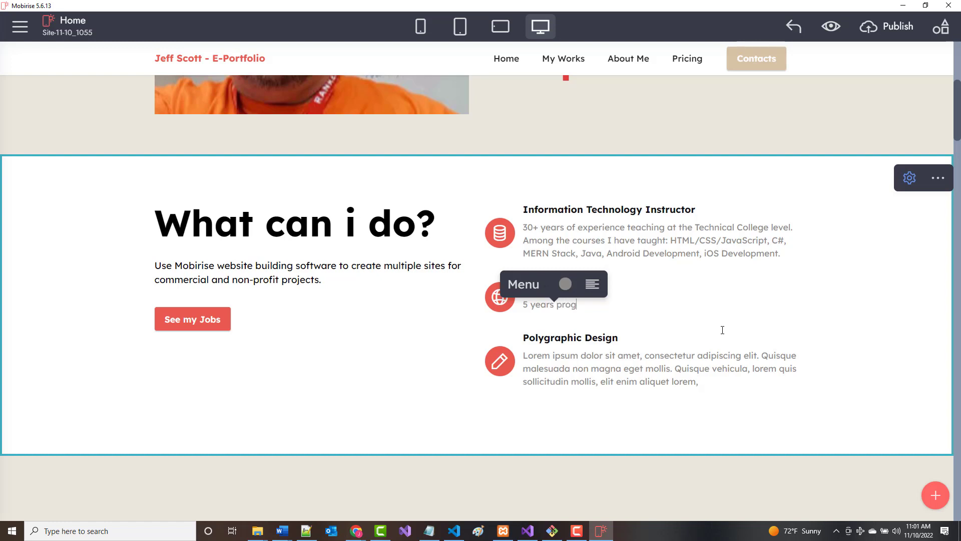
{"action": "type", "text": "fessional "}
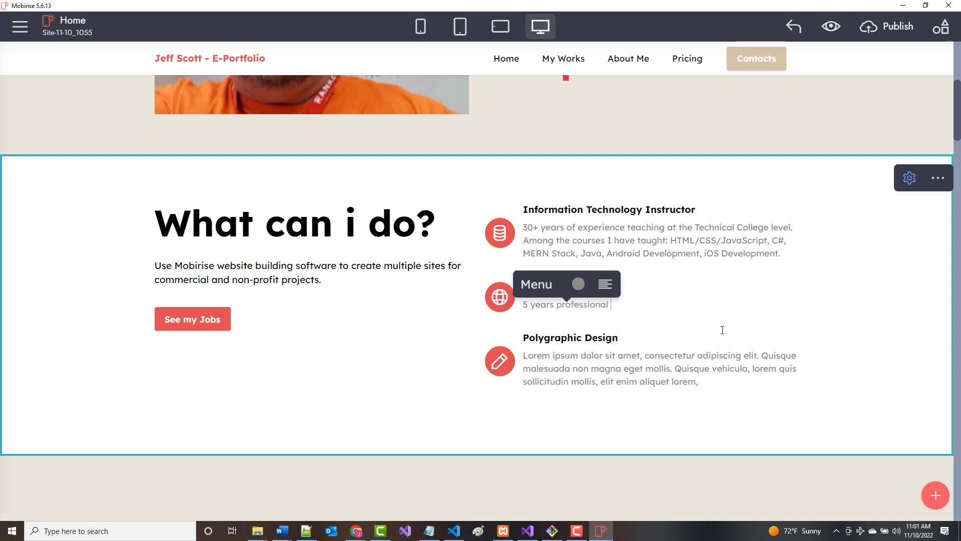
{"action": "type", "text": "programming expr"}
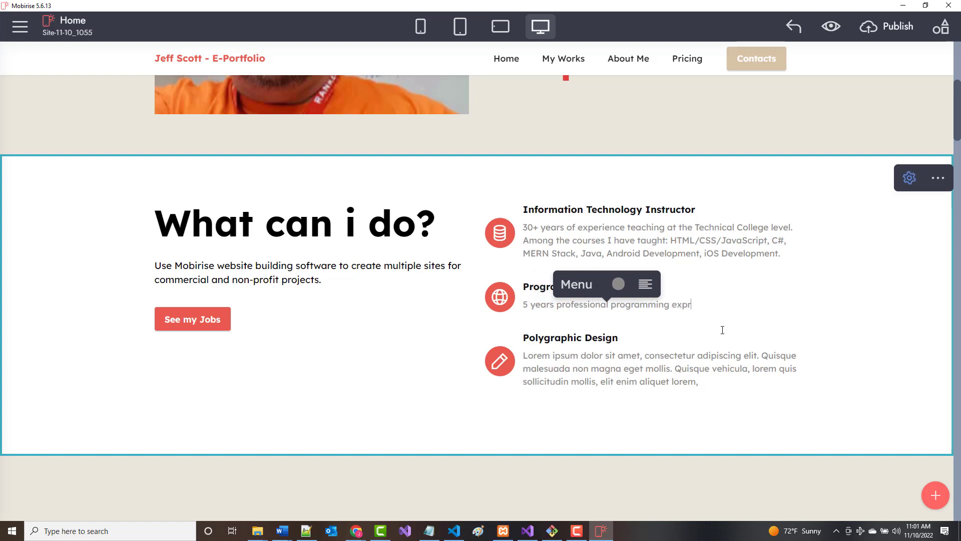
{"action": "key", "text": "BackSpace"}
{"action": "type", "text": "erien"}
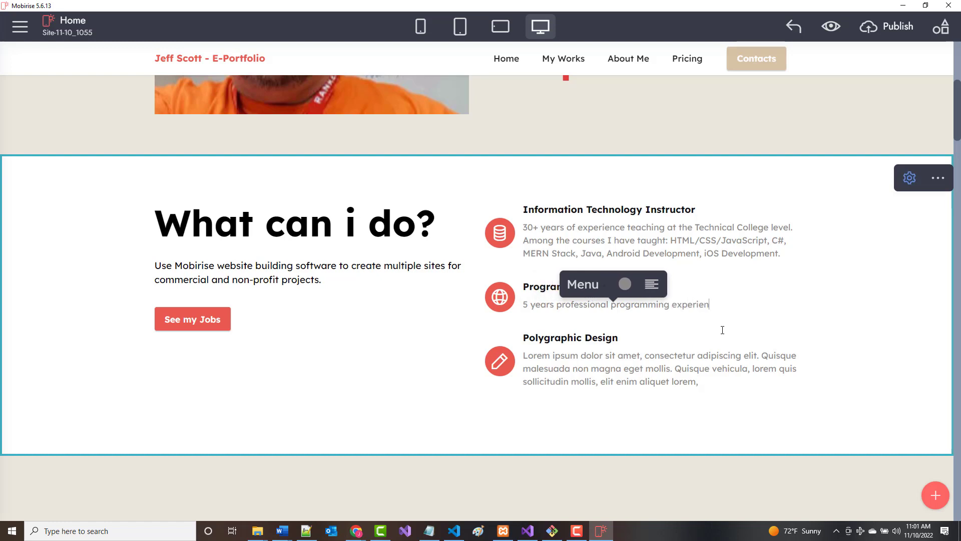
{"action": "type", "text": "ce."}
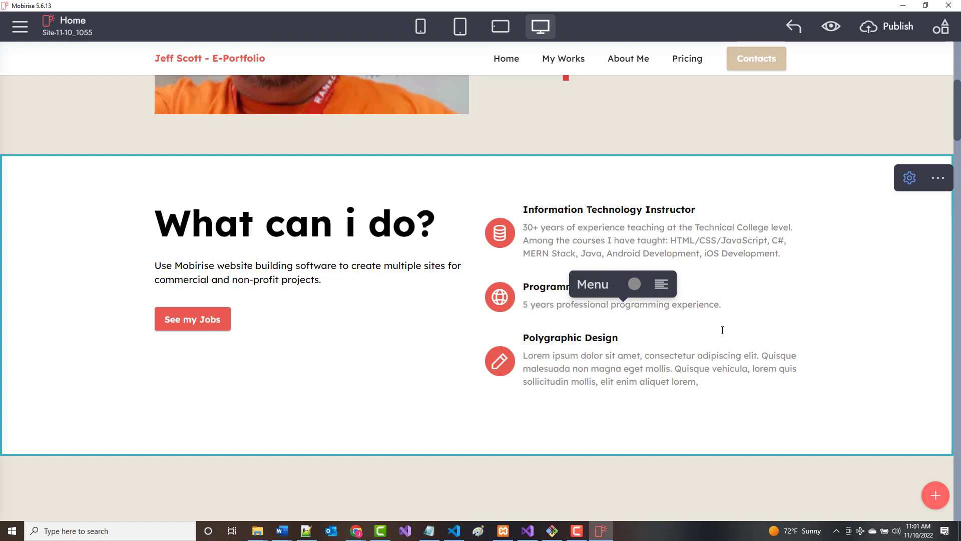
{"action": "type", "text": " C Program"}
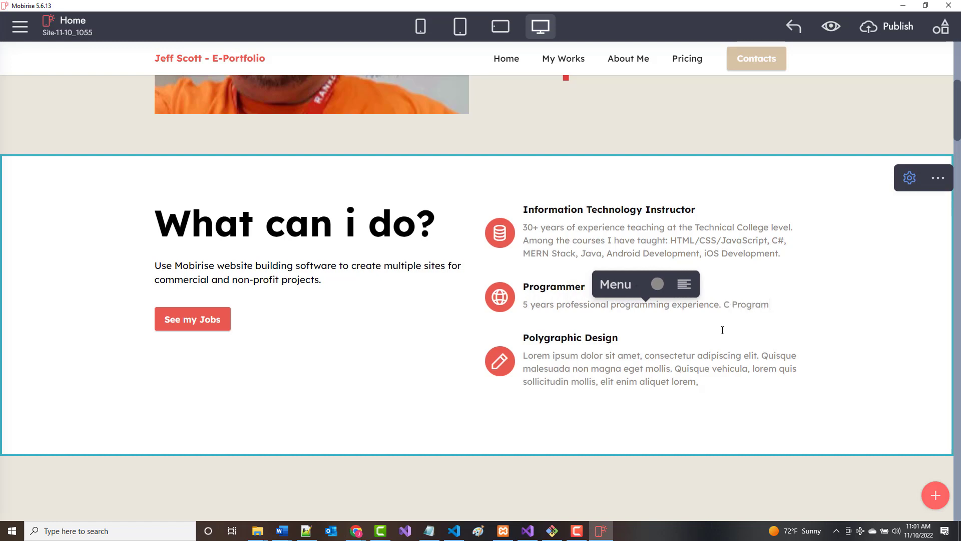
{"action": "type", "text": "mer at A"}
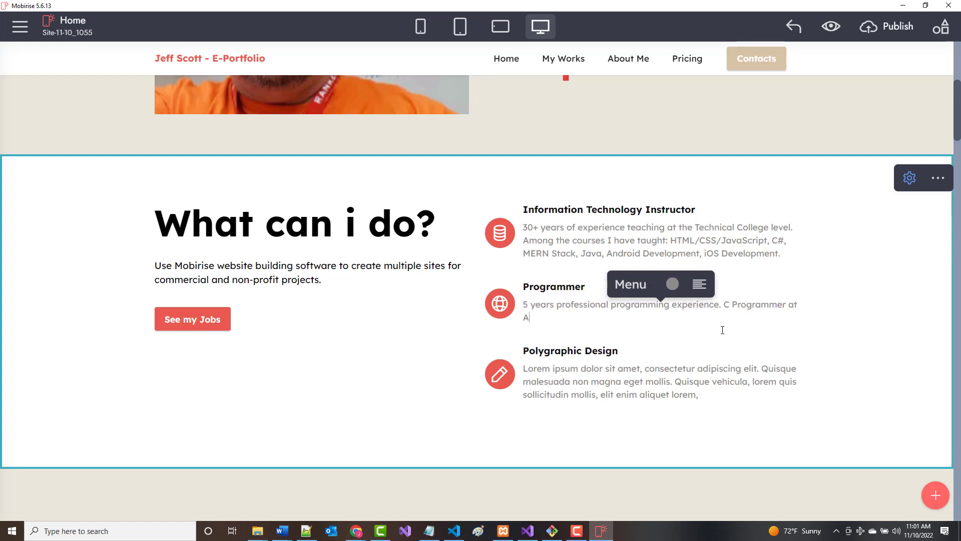
{"action": "type", "text": "T & T - Bell Laboratories for "}
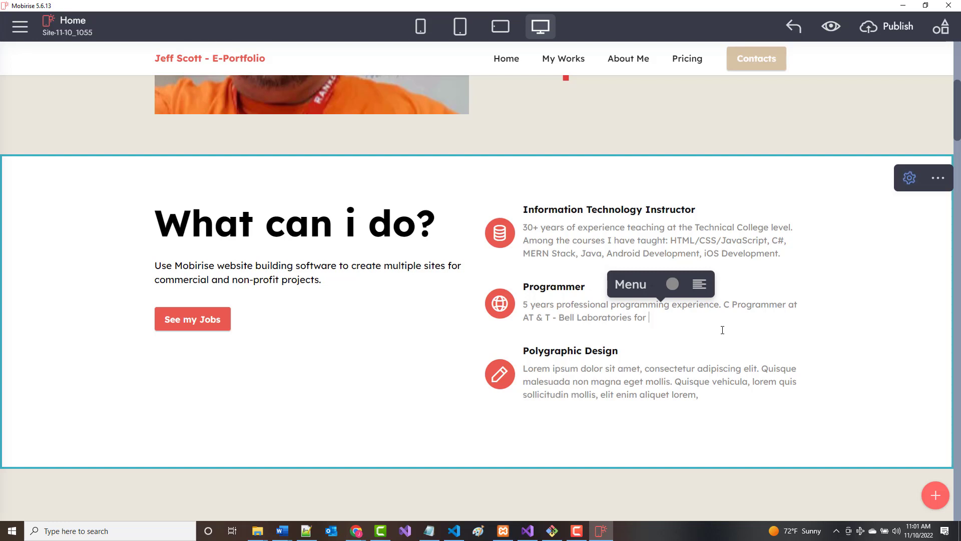
{"action": "type", "text": "about 4 year"}
{"action": "key", "text": "BackSpace"}
{"action": "type", "text": "ars"}
Add 'Programmer/Analyst for 1 year at Woodward Governor Company Rockford IL' to the Programmer text.
{"action": "key", "text": "BackSpace"}
{"action": "key", "text": "BackSpace"}
{"action": "key", "text": "BackSpace"}
{"action": "key", "text": "BackSpace"}
{"action": "key", "text": "BackSpace"}
{"action": "type", "text": "1 year program"}
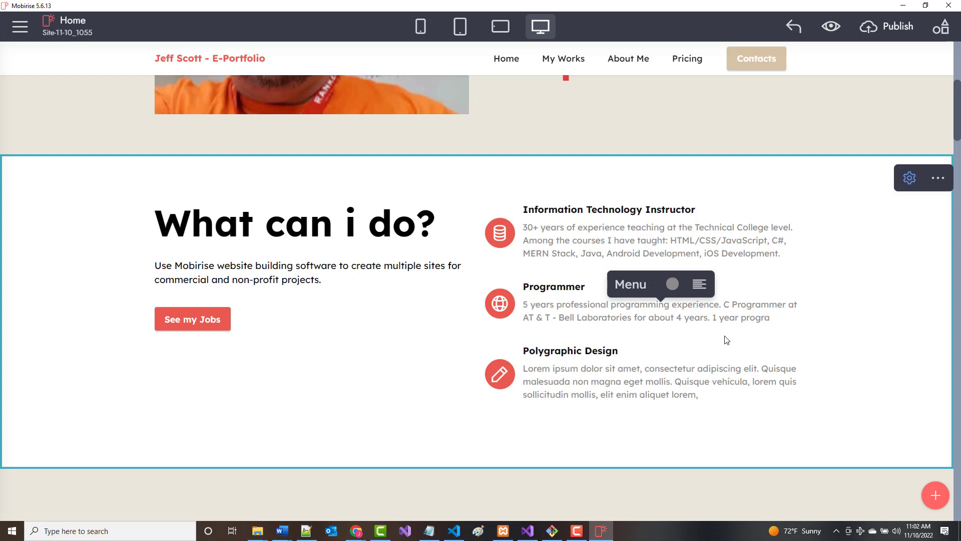
{"action": "key", "text": "BackSpace"}
{"action": "key", "text": "BackSpace"}
{"action": "key", "text": "BackSpace"}
{"action": "key", "text": "BackSpace"}
{"action": "key", "text": "BackSpace"}
{"action": "key", "text": "BackSpace"}
{"action": "key", "text": "BackSpace"}
{"action": "key", "text": "BackSpace"}
{"action": "key", "text": "BackSpace"}
{"action": "key", "text": "BackSpace"}
{"action": "key", "text": "BackSpace"}
{"action": "key", "text": "BackSpace"}
{"action": "key", "text": "BackSpace"}
{"action": "type", "text": "Program"}
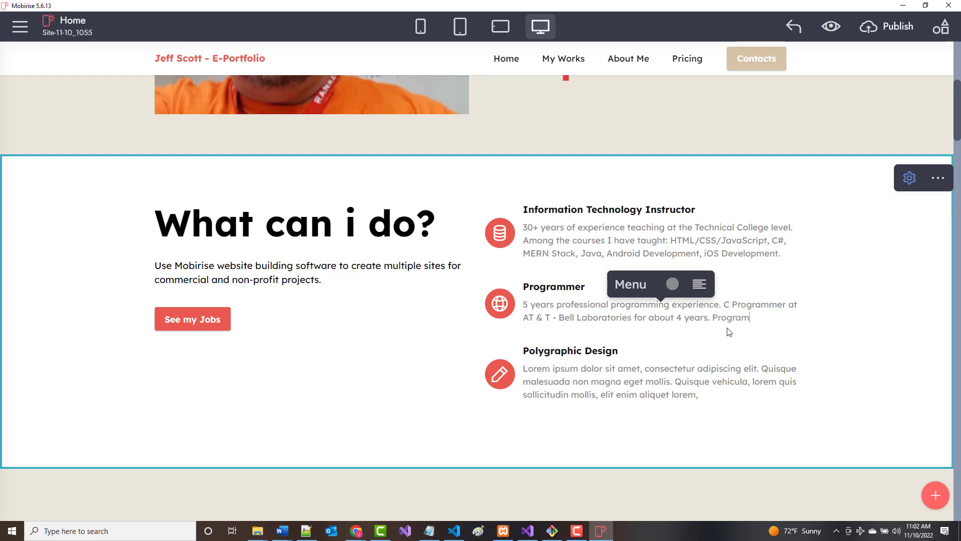
{"action": "type", "text": "mer/Analyst for"}
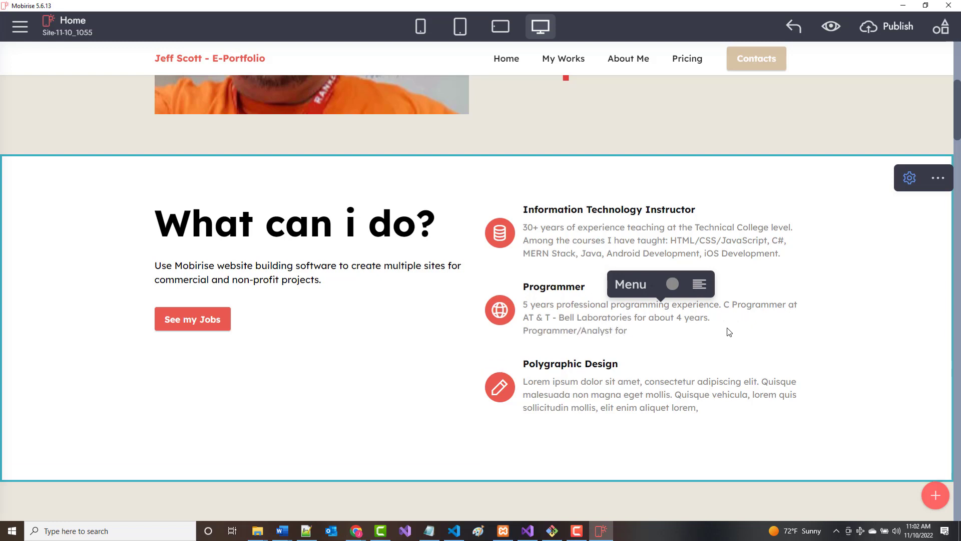
{"action": "type", "text": " 1 year at WOodward Governor "}
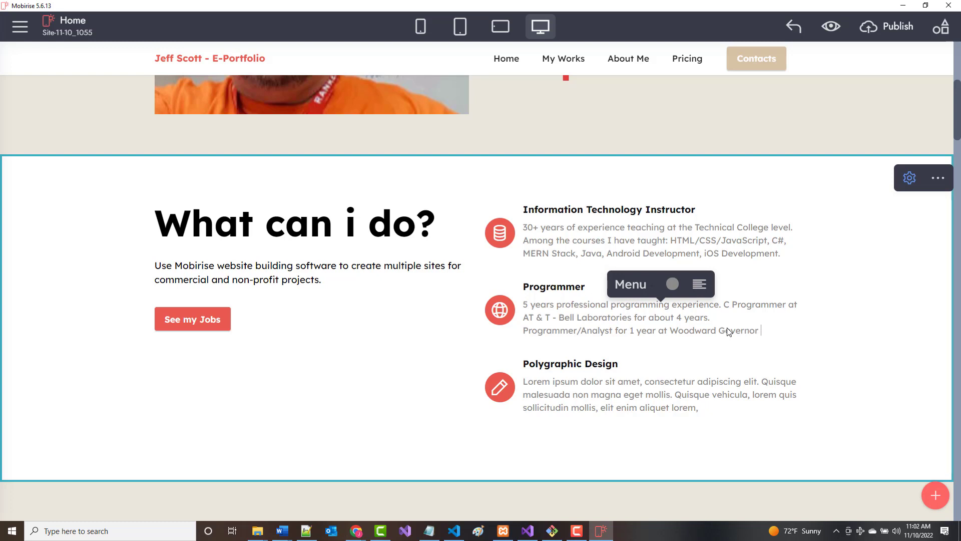
{"action": "type", "text": "Compa"}
{"action": "key", "text": "BackSpace"}
{"action": "key", "text": "BackSpace"}
{"action": "key", "text": "BackSpace"}
{"action": "key", "text": "BackSpace"}
{"action": "key", "text": "BackSpace"}
{"action": "type", "text": "Com"}
{"action": "key", "text": "BackSpace"}
{"action": "key", "text": "BackSpace"}
{"action": "key", "text": "BackSpace"}
{"action": "type", "text": "Company Roc"}
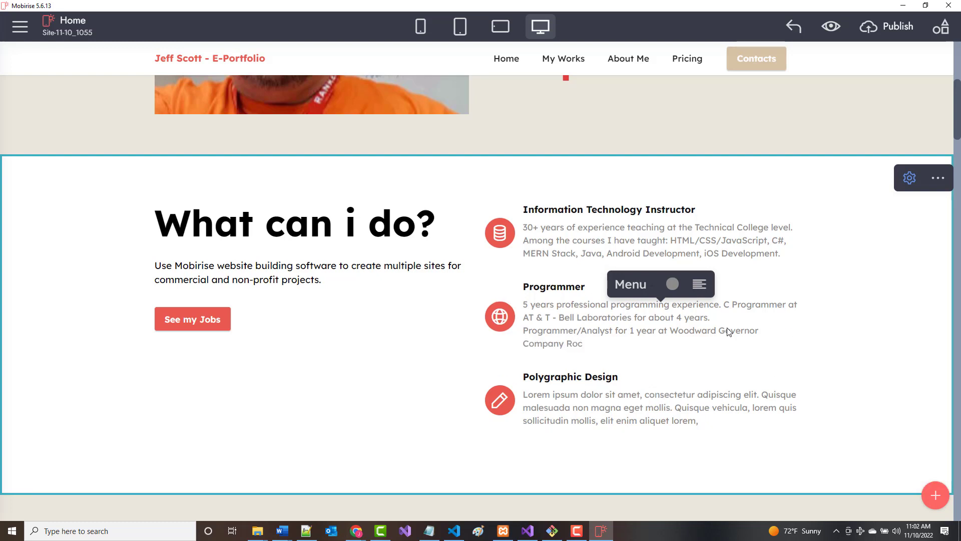
{"action": "type", "text": "k"}
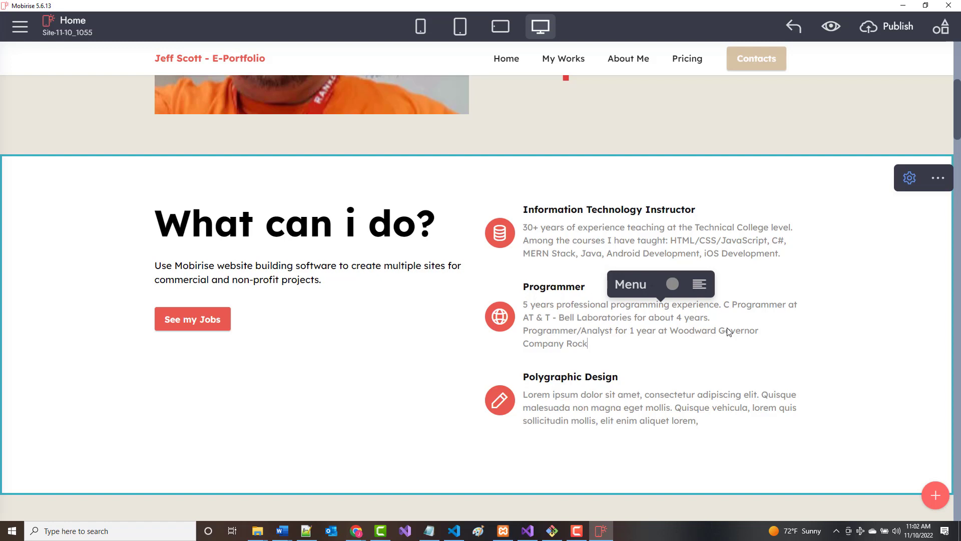
{"action": "type", "text": "ford"}
{"action": "type", "text": "IL."}
{"action": "left_click", "coordinate": [564, 234]}
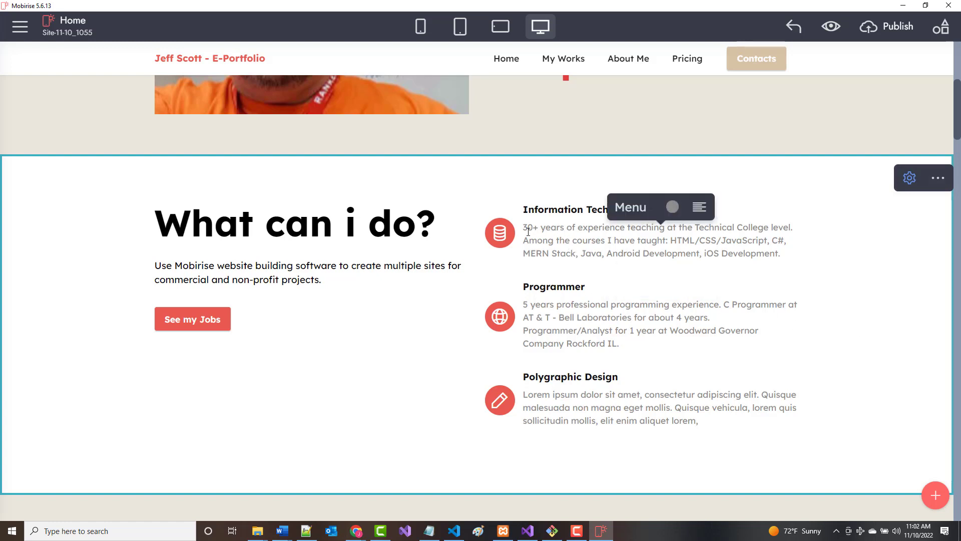
{"action": "left_click", "coordinate": [706, 209]}
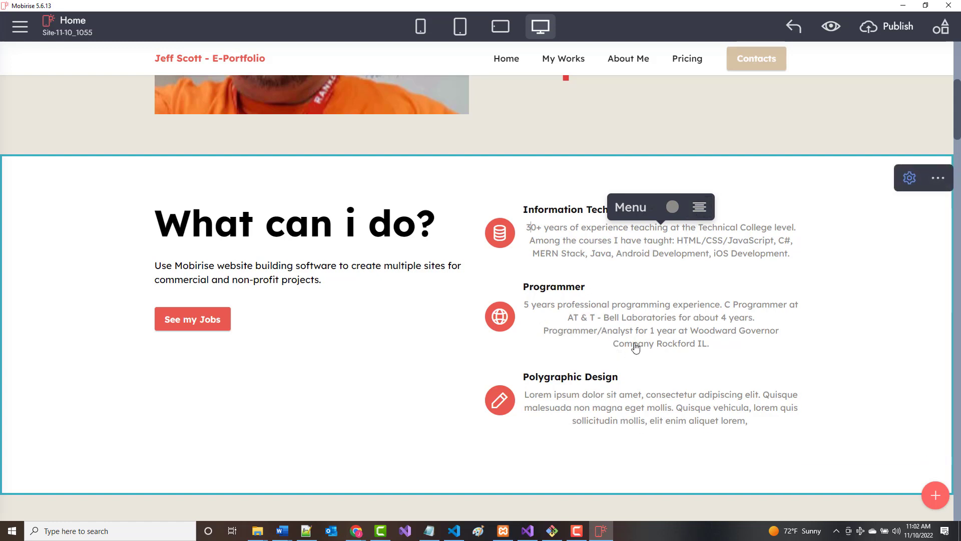
{"action": "left_click", "coordinate": [702, 212]}
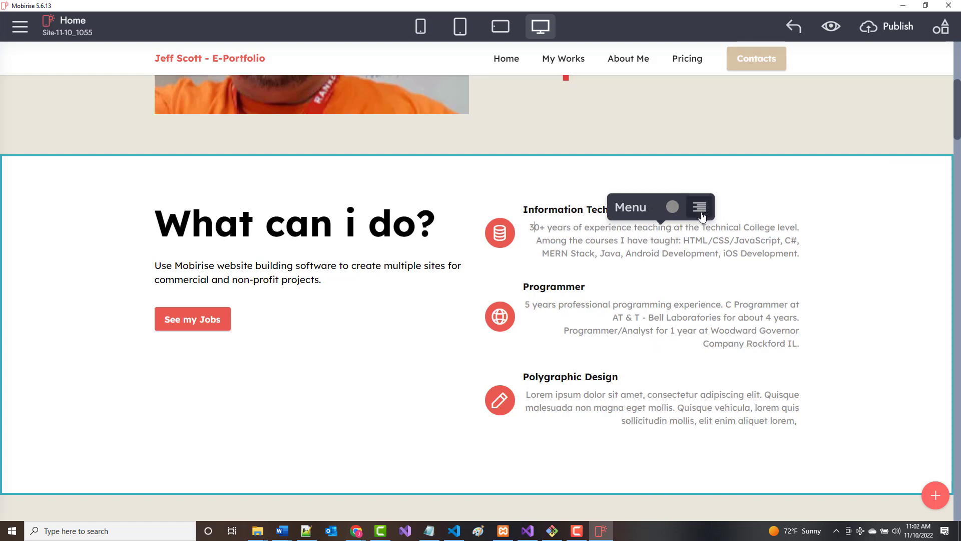
{"action": "left_click", "coordinate": [700, 210]}
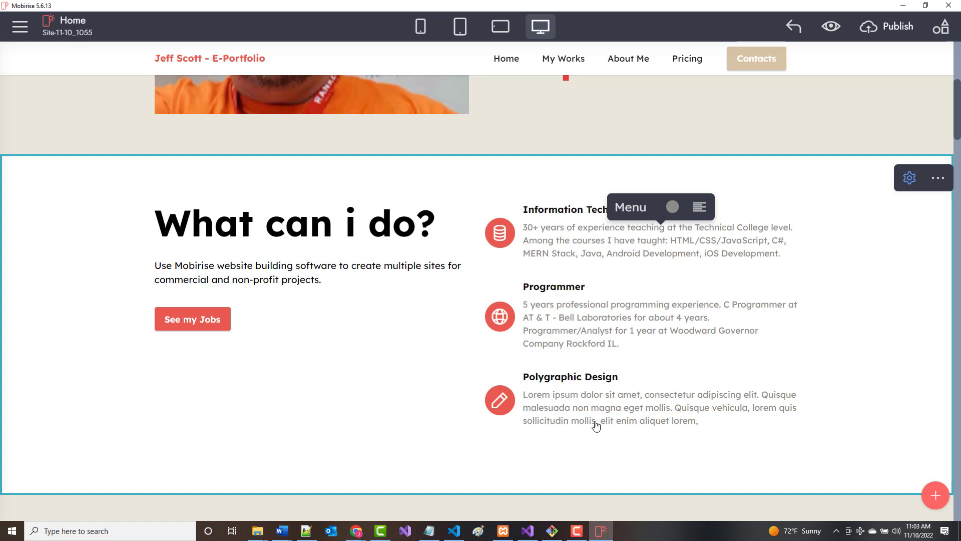
Retitle the third item's heading 'Education', replacing an interim 'Writing Experience'.
{"action": "left_click", "coordinate": [554, 376]}
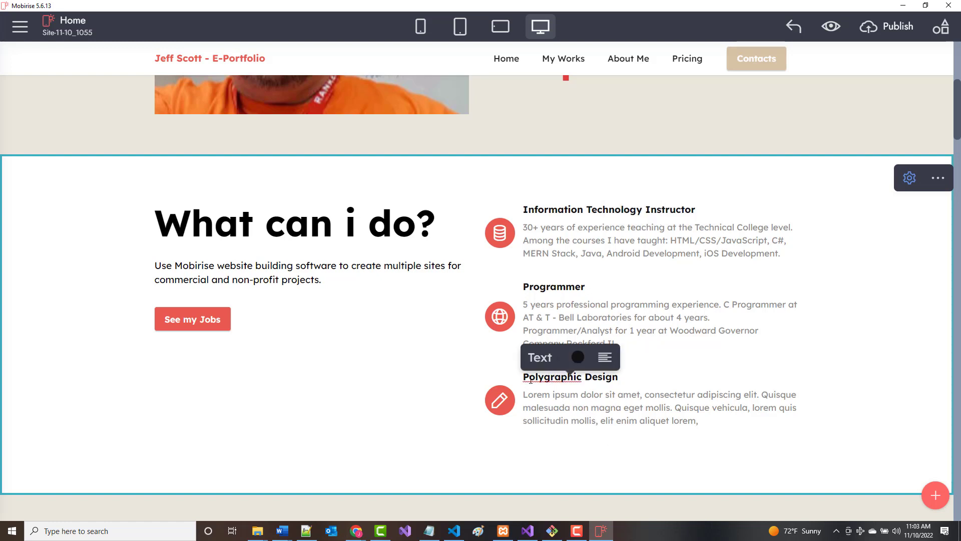
{"action": "left_click_drag", "start_coordinate": [525, 376], "coordinate": [623, 376]}
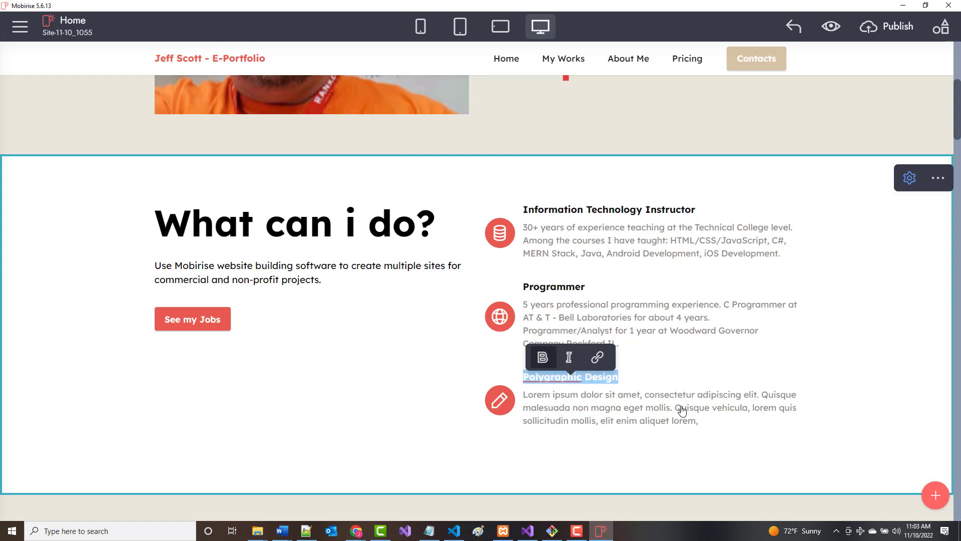
{"action": "type", "text": "Writing Ex"}
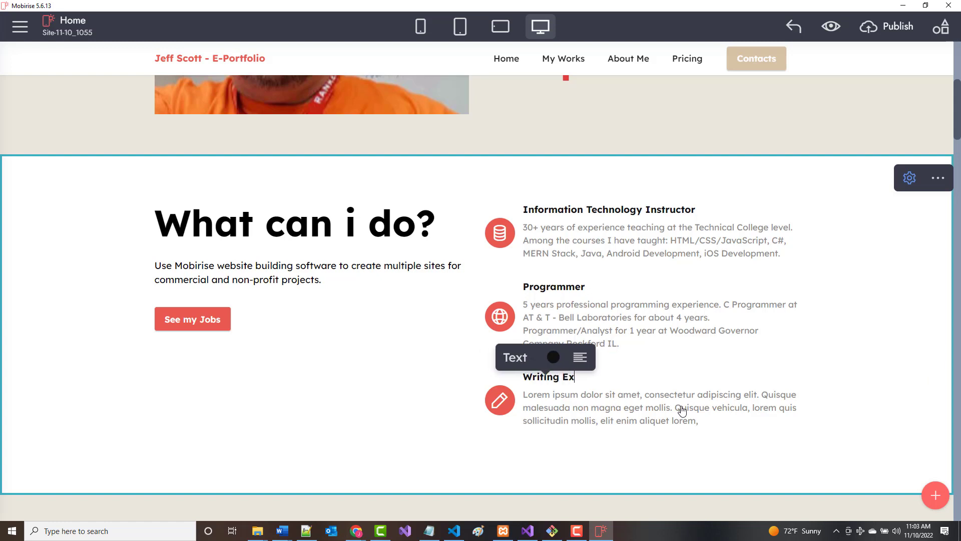
{"action": "type", "text": "perience"}
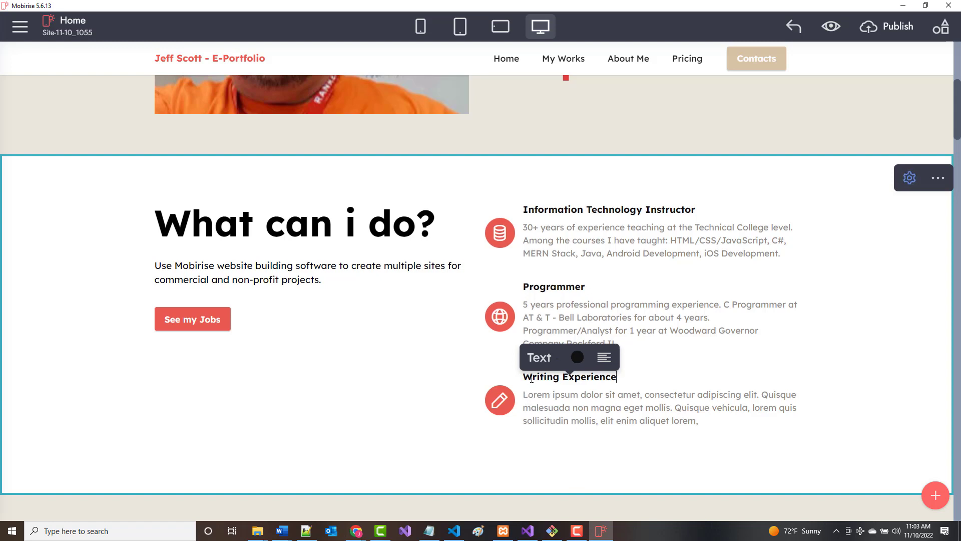
{"action": "left_click_drag", "start_coordinate": [528, 378], "coordinate": [637, 378]}
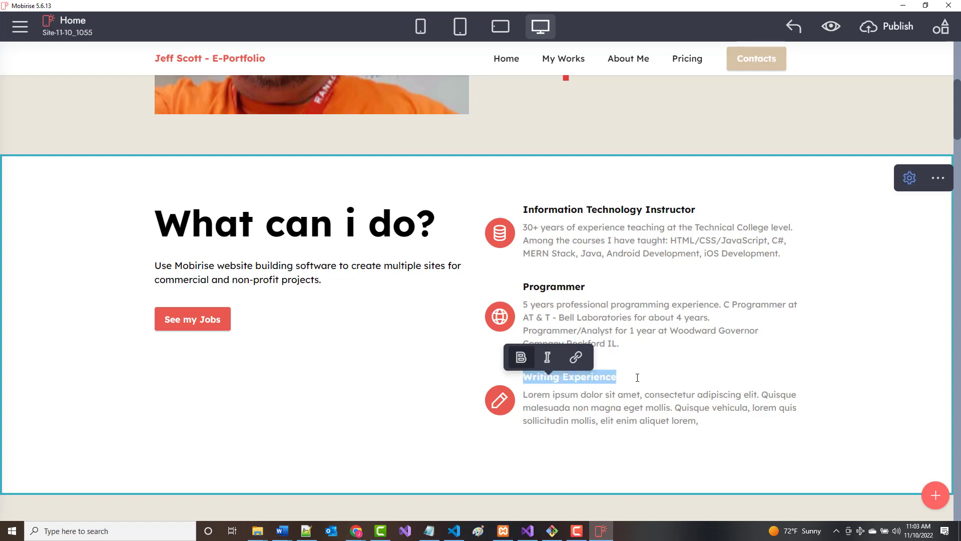
{"action": "type", "text": "Education"}
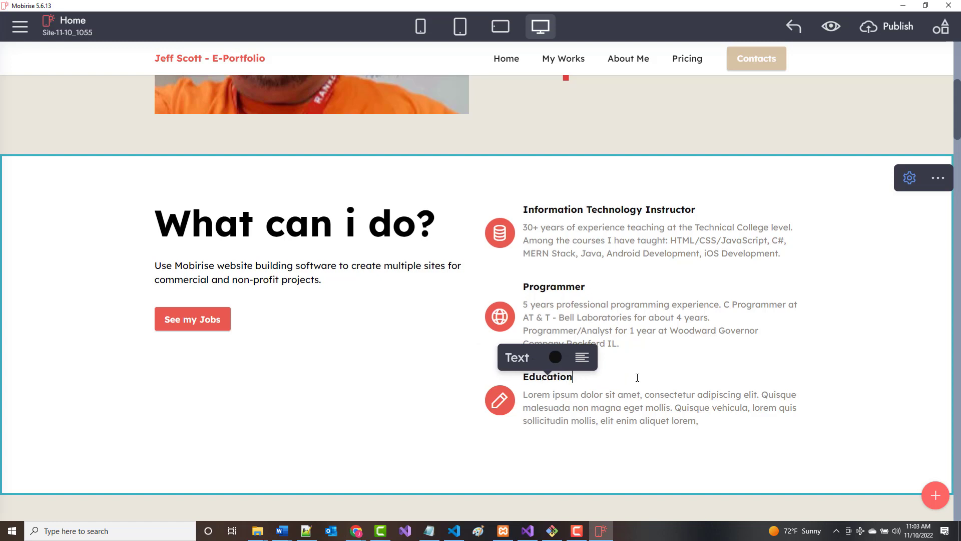
Replace the Education placeholder with the MS Computer Science, A.A.S. Data Processing and B.A. Mass Communication degrees.
{"action": "left_click_drag", "start_coordinate": [524, 395], "coordinate": [710, 423]}
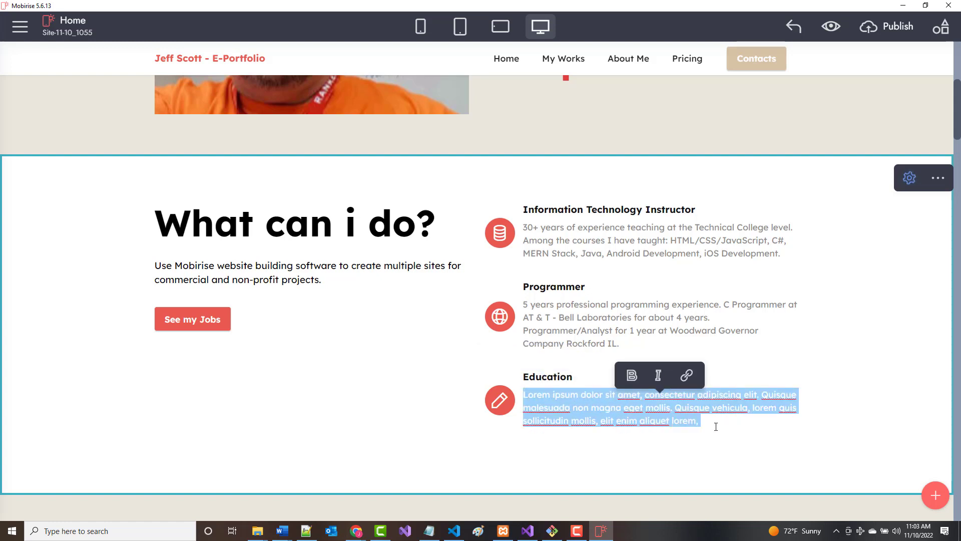
{"action": "type", "text": "Masters"}
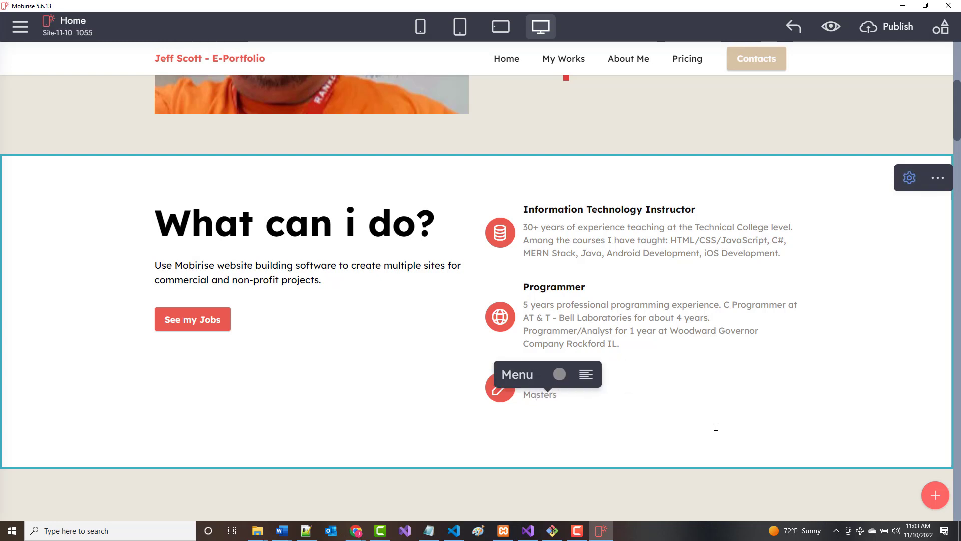
{"action": "type", "text": " of Science"}
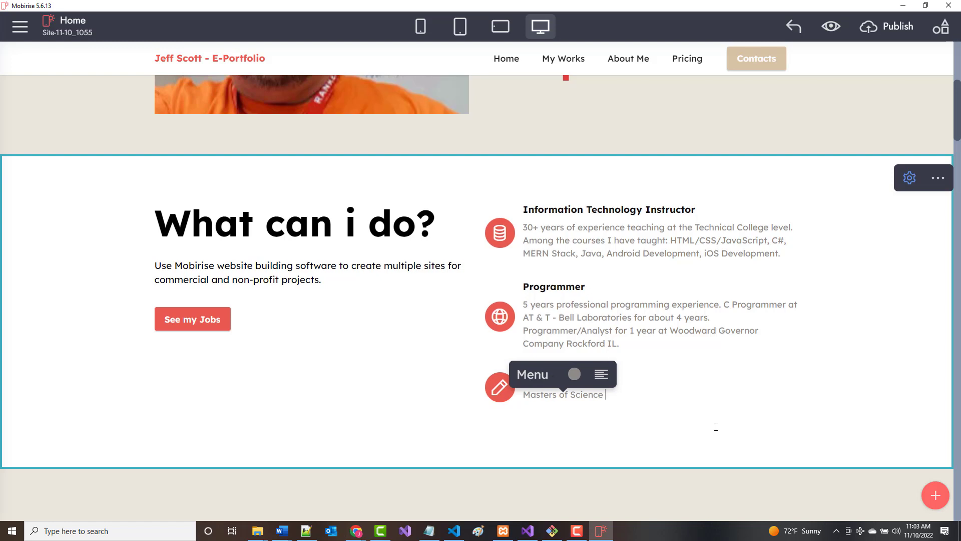
{"action": "type", "text": " - COmpu"}
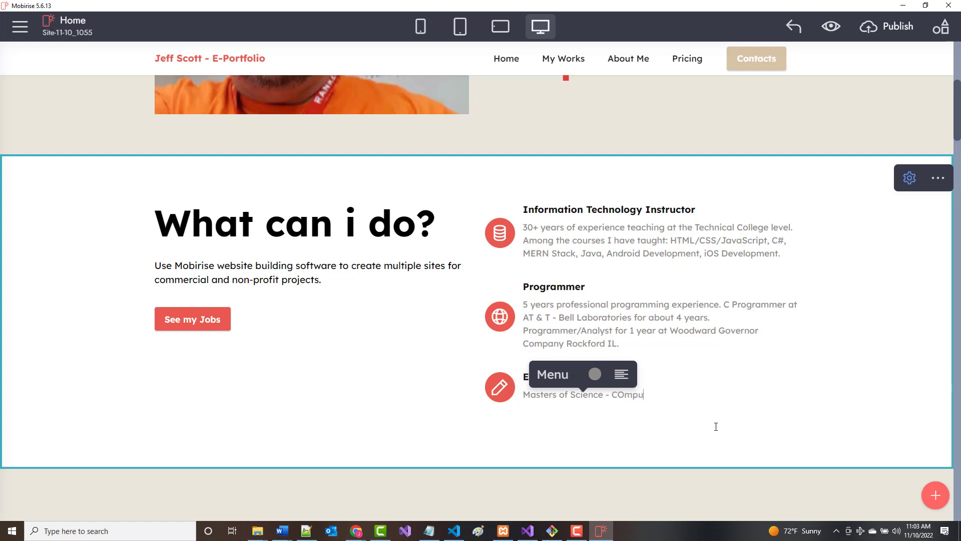
{"action": "key", "text": "BackSpace"}
{"action": "key", "text": "BackSpace"}
{"action": "key", "text": "BackSpace"}
{"action": "key", "text": "BackSpace"}
{"action": "type", "text": "omput"}
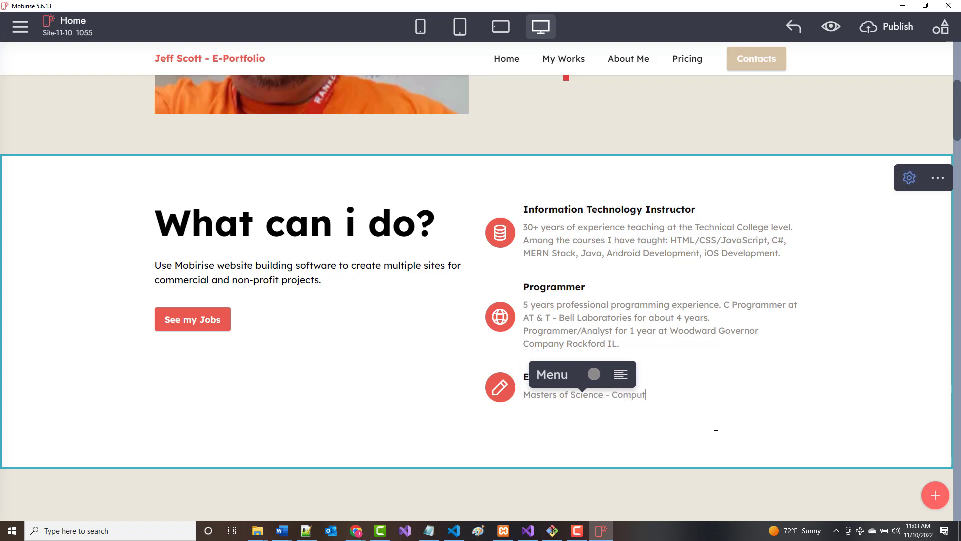
{"action": "type", "text": "er Sc"}
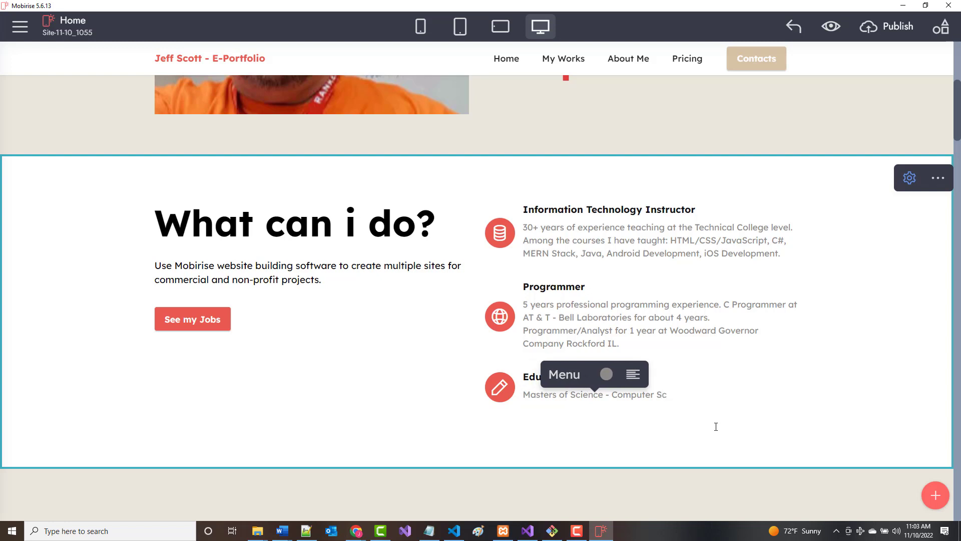
{"action": "type", "text": "ience"}
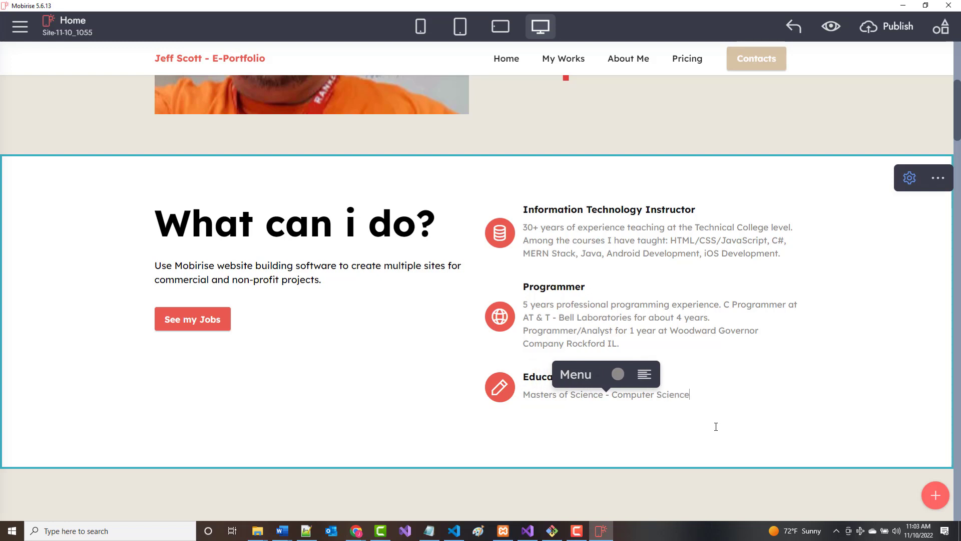
{"action": "type", "text": ", Il"}
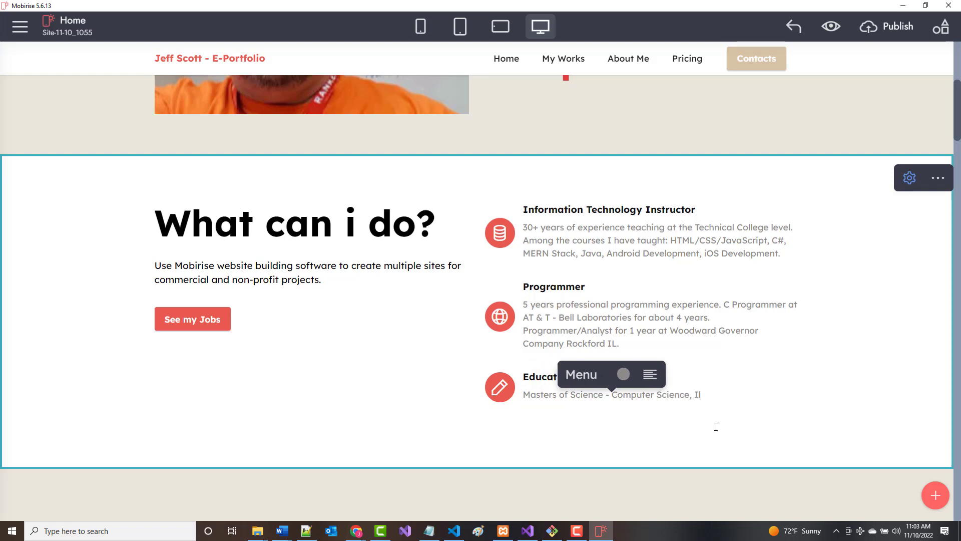
{"action": "key", "text": "BackSpace"}
{"action": "type", "text": "L Instit"}
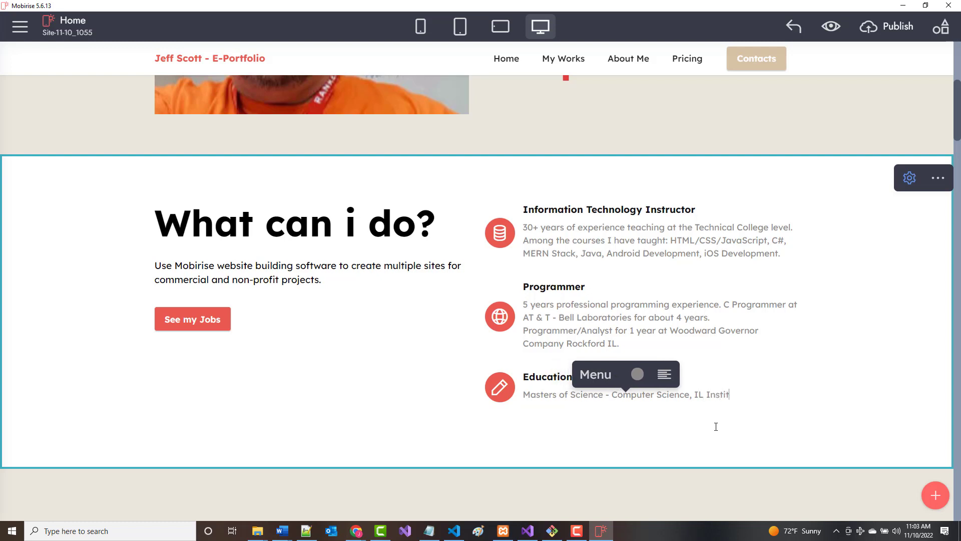
{"action": "type", "text": "ute of Te"}
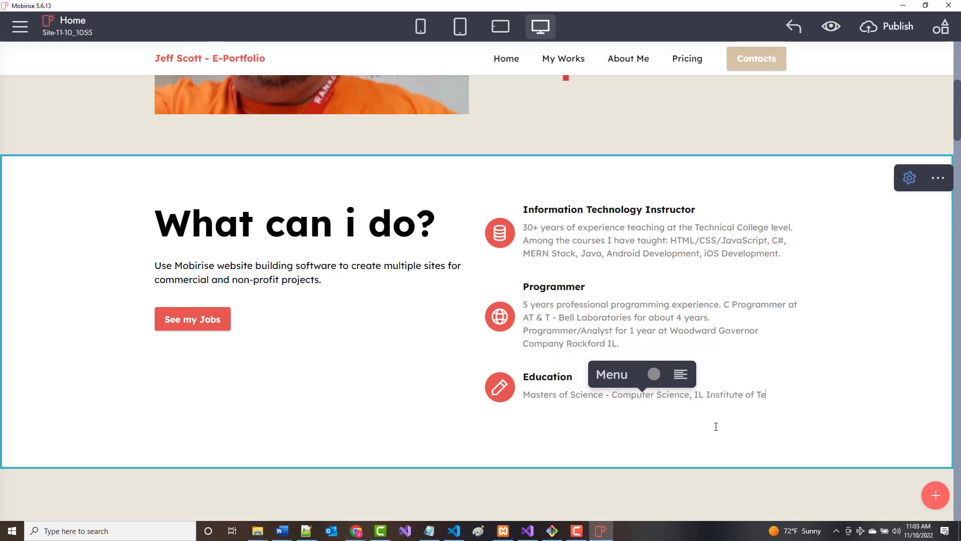
{"action": "type", "text": "chnology. A."}
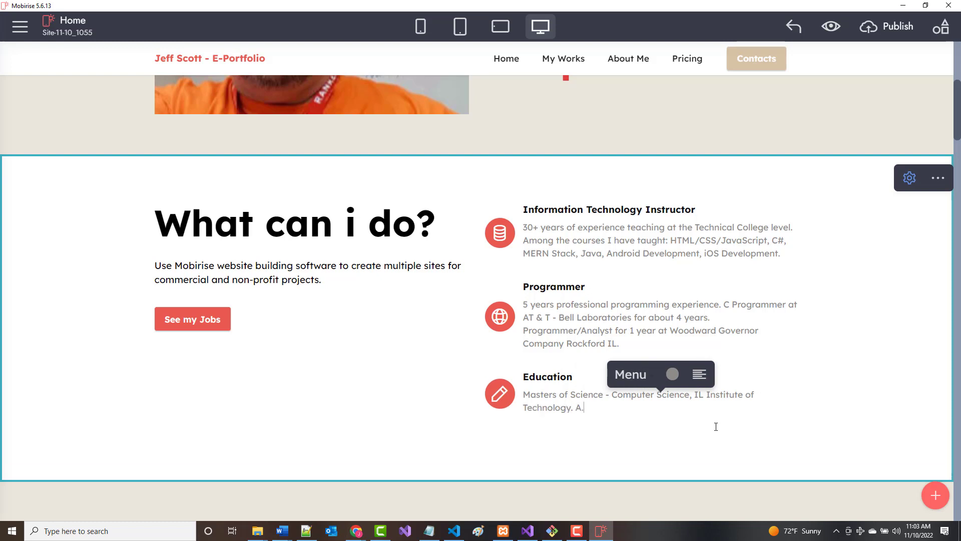
{"action": "type", "text": "A.S. Data Processing, North Cent"}
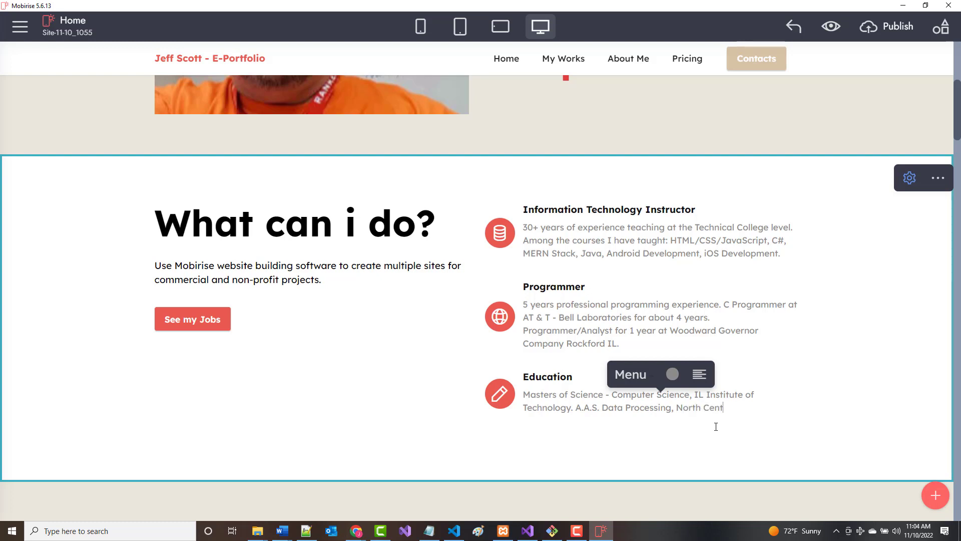
{"action": "type", "text": "ral Technical Colleg"}
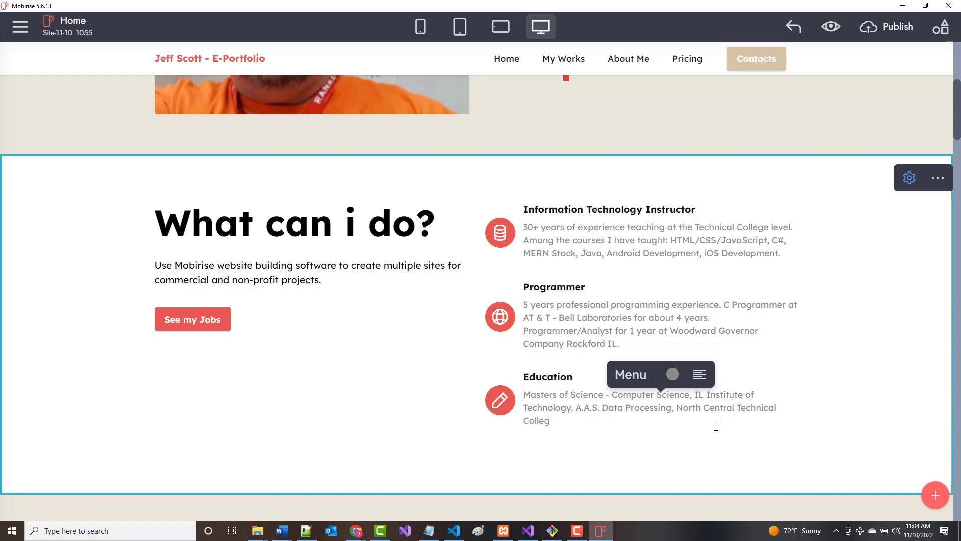
{"action": "type", "text": "e. B."}
{"action": "key", "text": "BackSpace"}
{"action": "type", "text": "A. Mass Communication "}
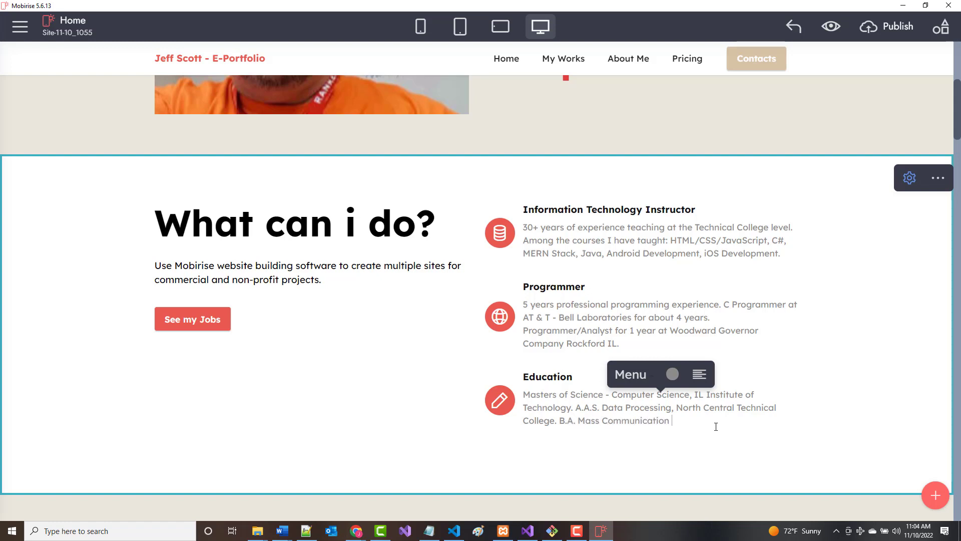
{"action": "type", "text": "- Journalism, University of WI"}
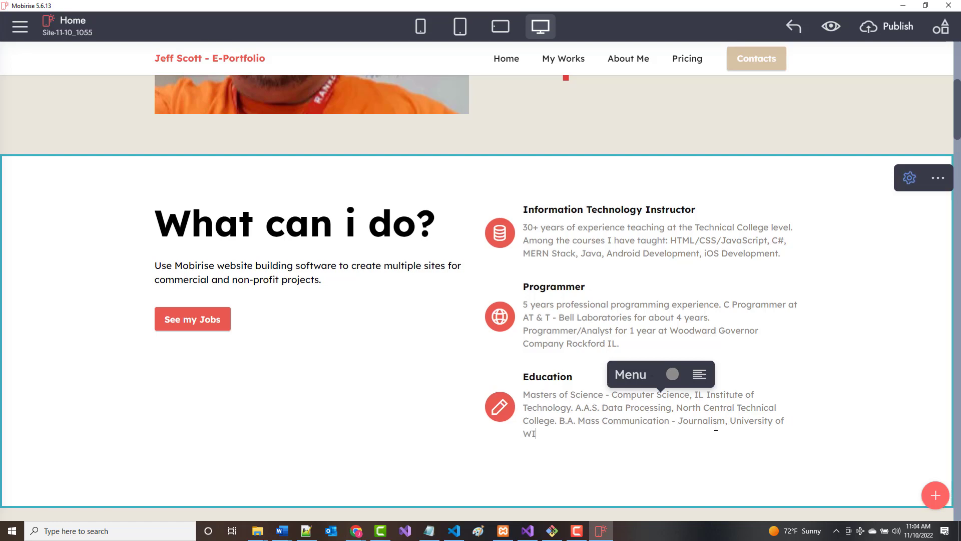
{"action": "type", "text": " - Milwaukee."}
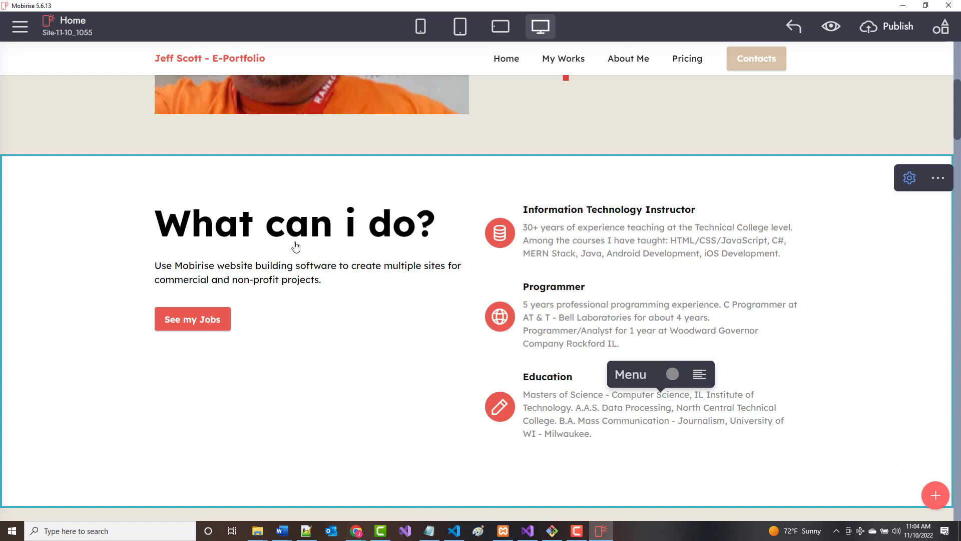
Overwrite the 'What can i do?' intro with 30+ years experience as teacher and programmer in Information Technology.
{"action": "left_click", "coordinate": [155, 269]}
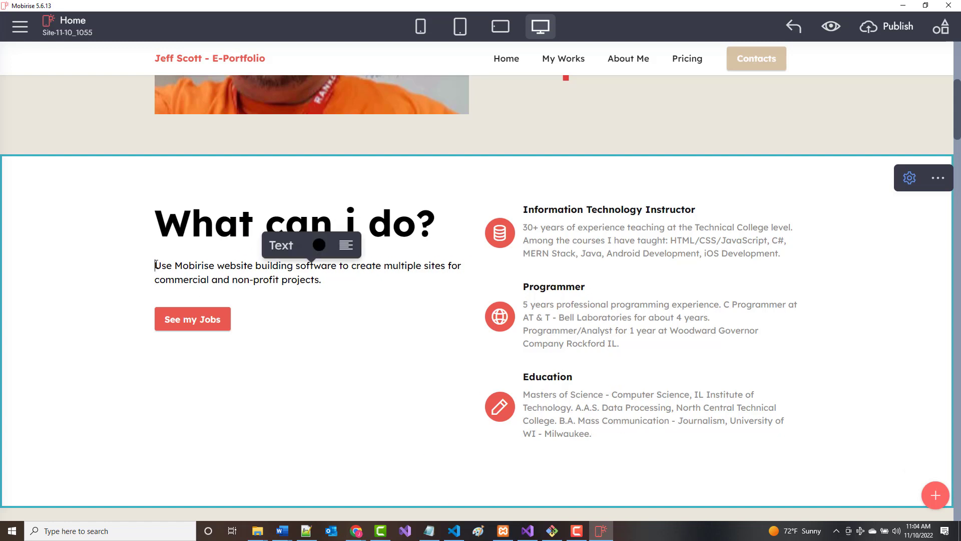
{"action": "left_click_drag", "start_coordinate": [156, 269], "coordinate": [393, 364]}
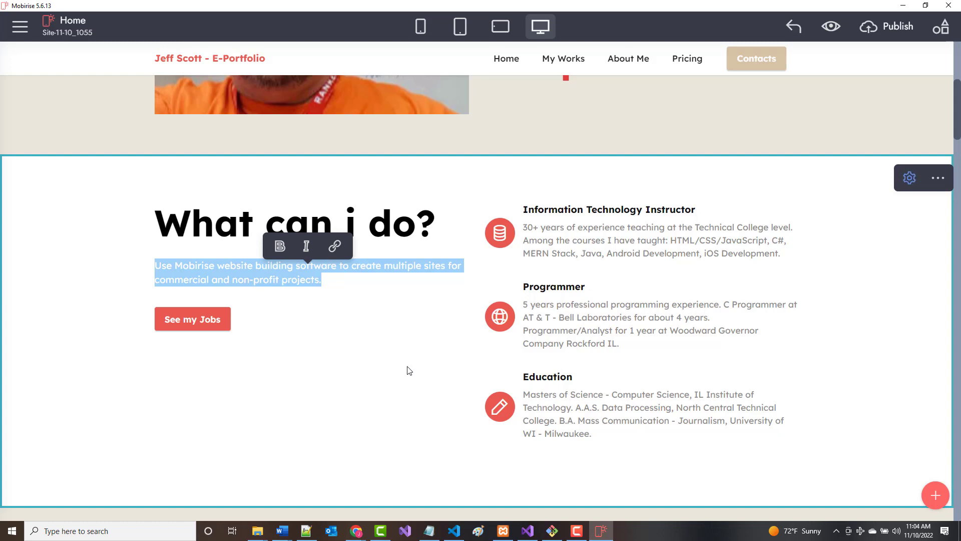
{"action": "type", "text": "30"}
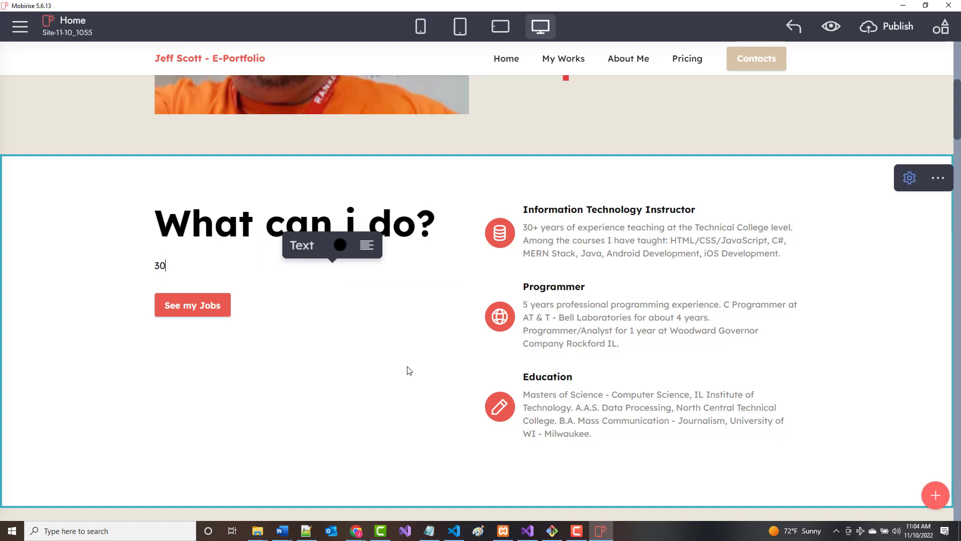
{"action": "type", "text": "+ "}
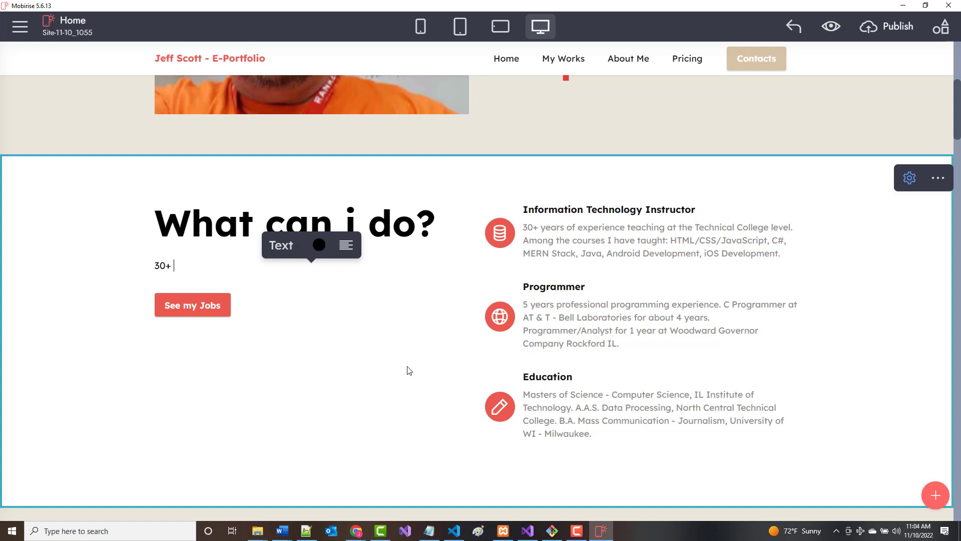
{"action": "type", "text": "years exerience as"}
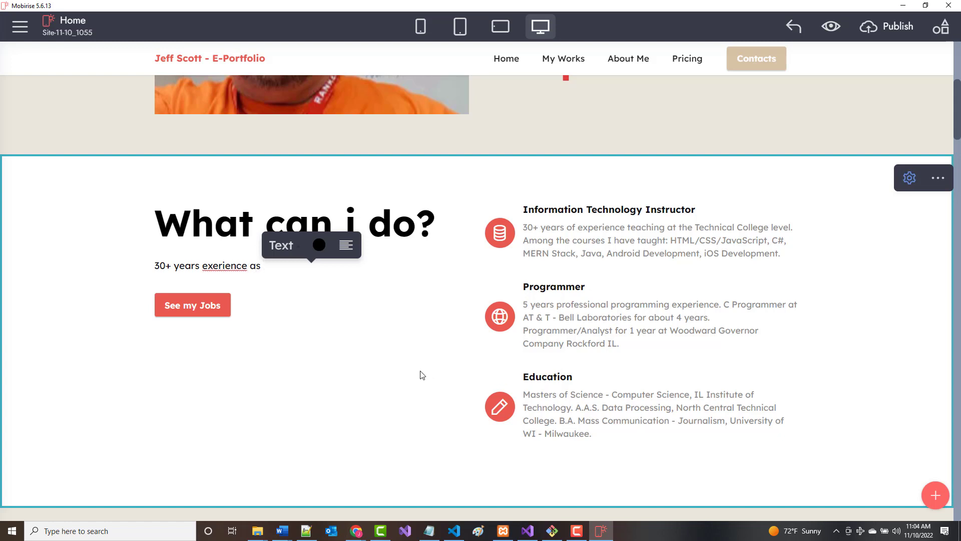
{"action": "key", "text": "BackSpace"}
{"action": "key", "text": "BackSpace"}
{"action": "key", "text": "BackSpace"}
{"action": "key", "text": "BackSpace"}
{"action": "key", "text": "BackSpace"}
{"action": "key", "text": "BackSpace"}
{"action": "key", "text": "BackSpace"}
{"action": "key", "text": "BackSpace"}
{"action": "key", "text": "BackSpace"}
{"action": "key", "text": "BackSpace"}
{"action": "key", "text": "BackSpace"}
{"action": "key", "text": "BackSpace"}
{"action": "key", "text": "BackSpace"}
{"action": "key", "text": "BackSpace"}
{"action": "type", "text": "experience as bot"}
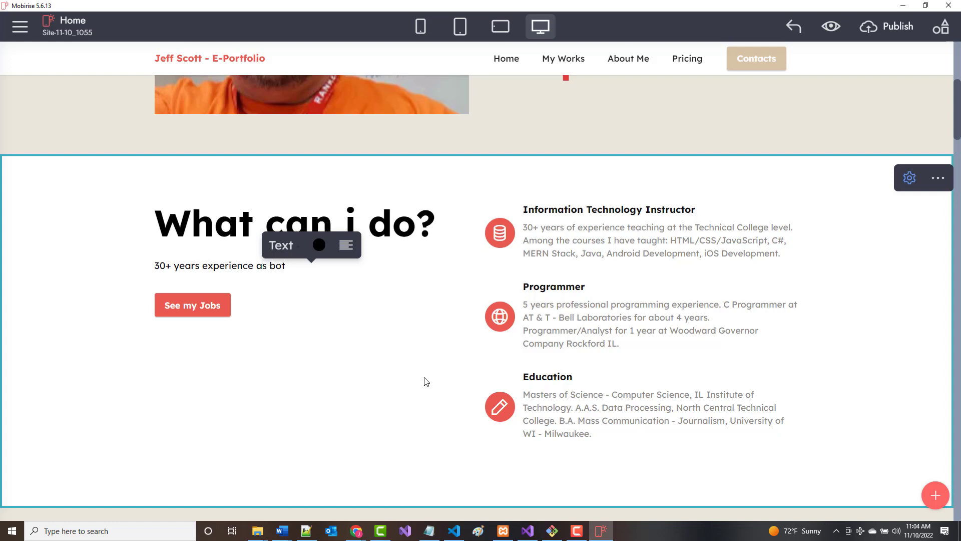
{"action": "type", "text": "h a teacher in the"}
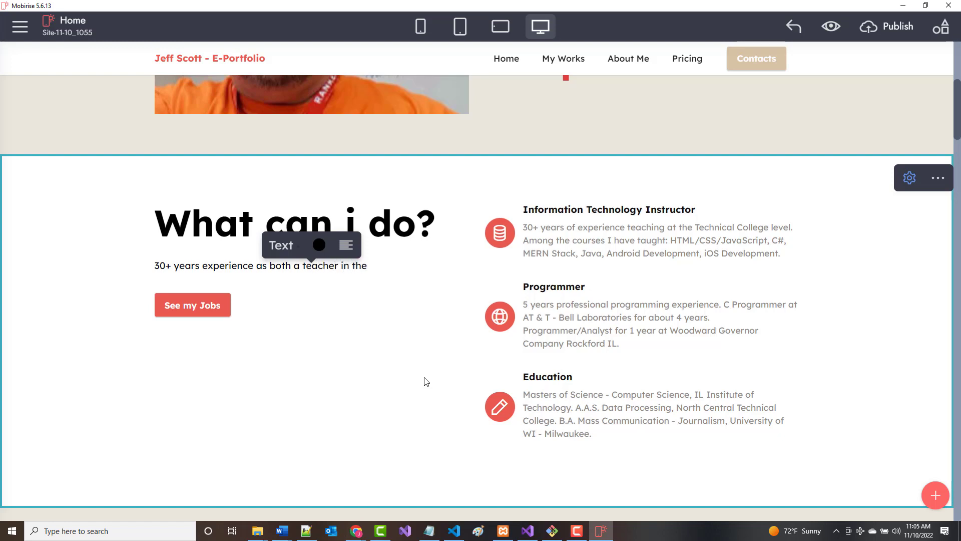
{"action": "type", "text": " Information T"}
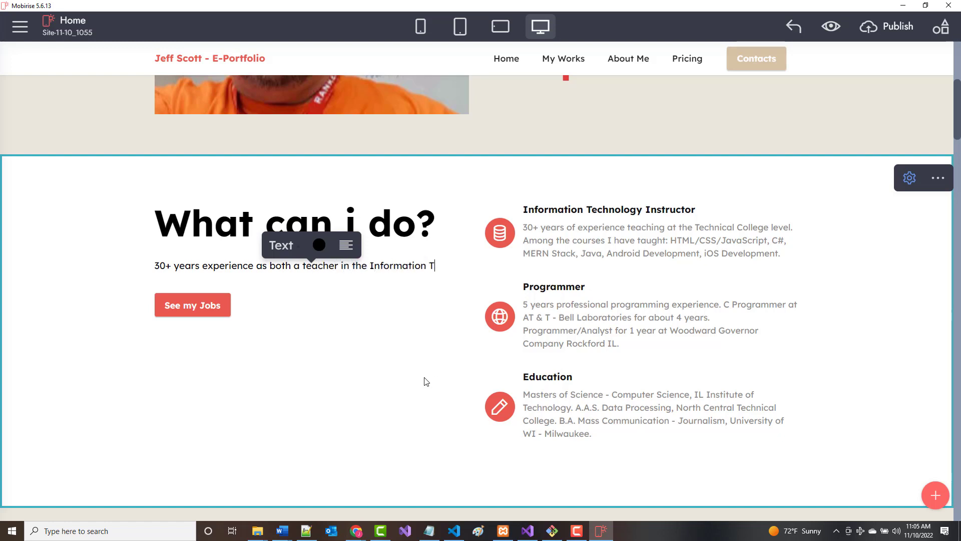
{"action": "type", "text": "echnology "}
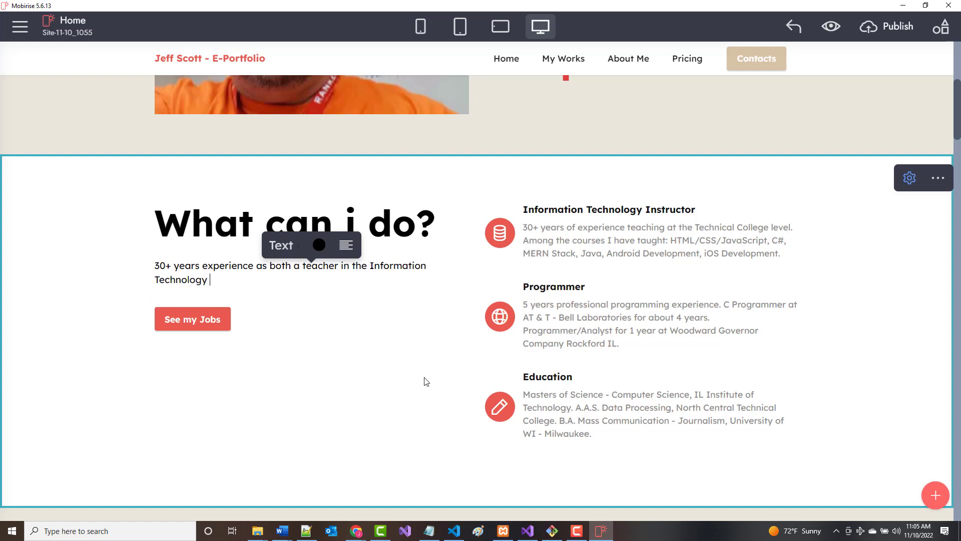
{"action": "type", "text": "area and a"}
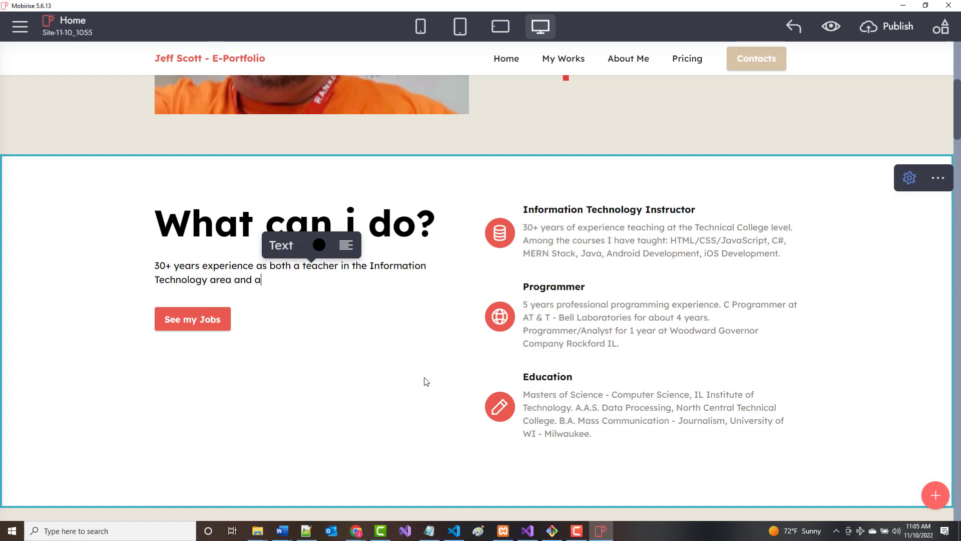
{"action": "type", "text": "s a "}
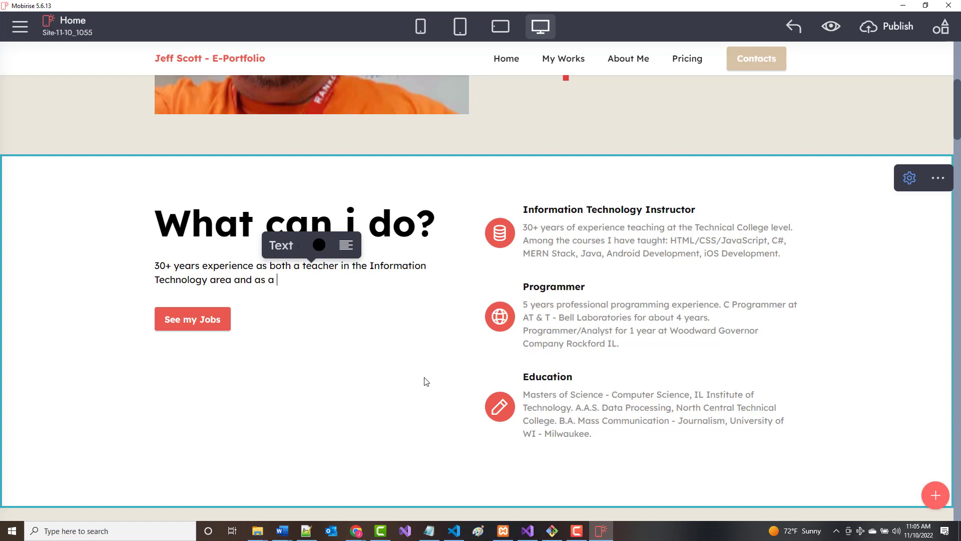
{"action": "type", "text": "pprogram"}
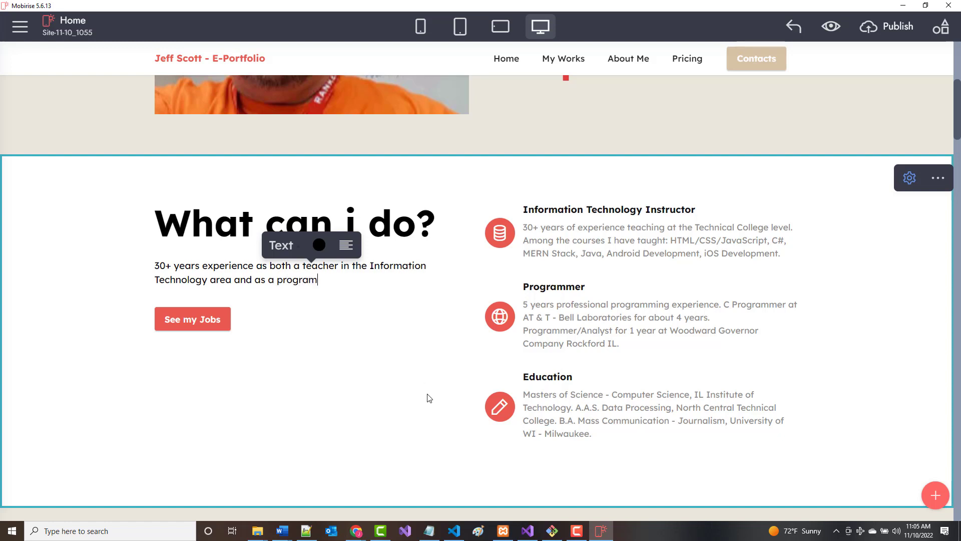
{"action": "type", "text": "mer in the Information"}
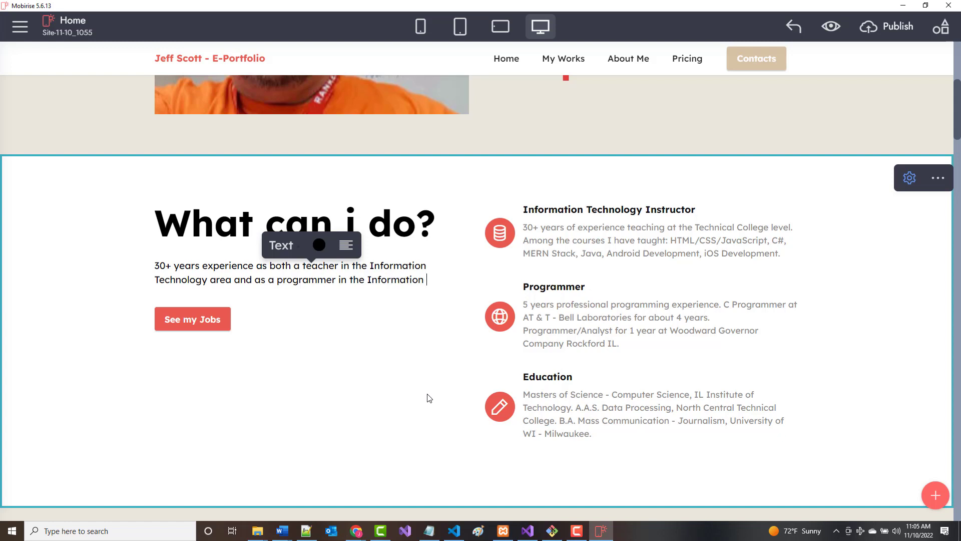
{"action": "type", "text": " Technolo"}
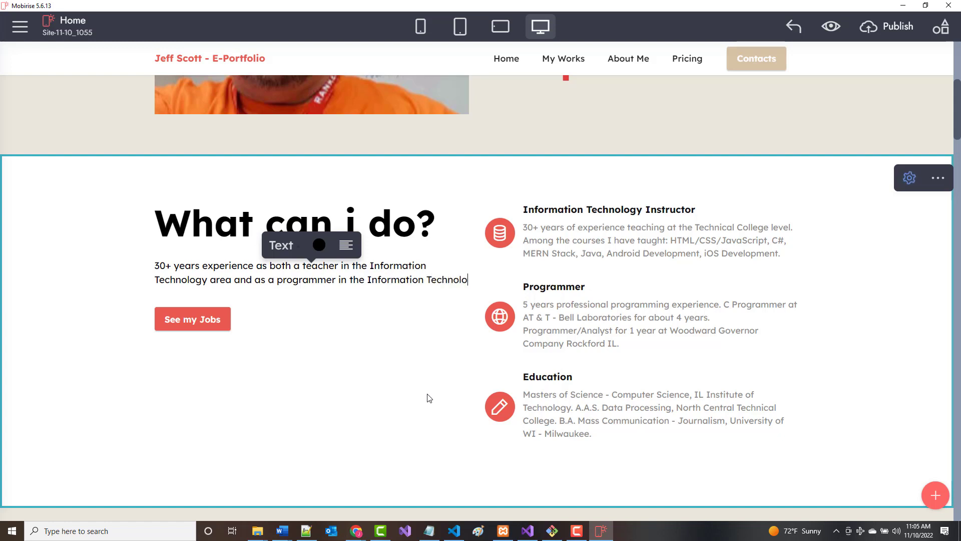
{"action": "type", "text": "y"}
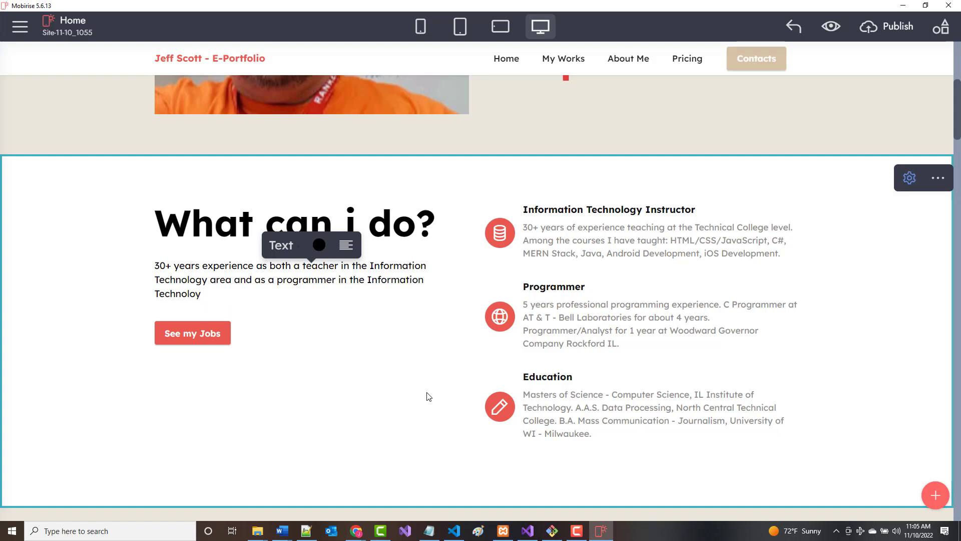
{"action": "type", "text": "gg ar"}
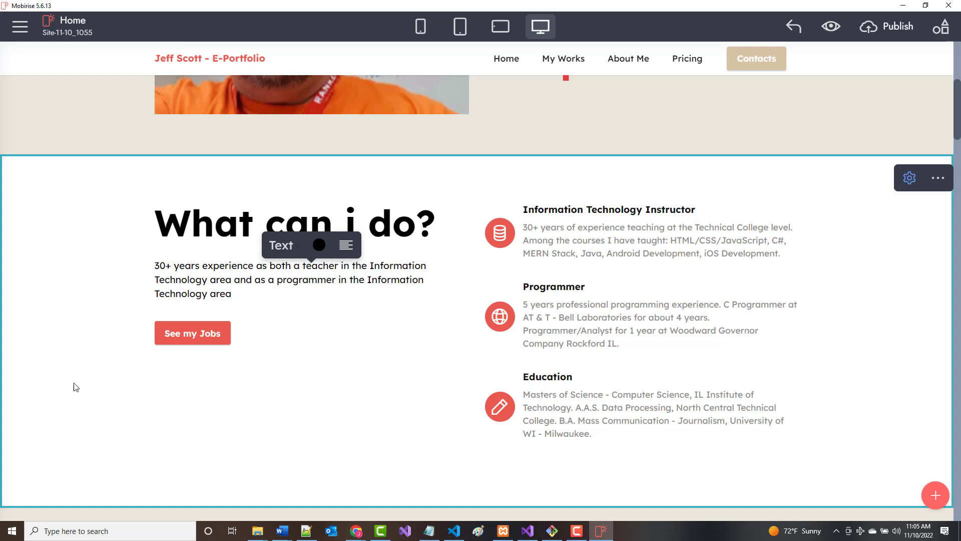
{"action": "scroll", "coordinate": [263, 376], "scroll_direction": "down", "scroll_amount": 5}
{"action": "scroll", "coordinate": [331, 373], "scroll_direction": "up", "scroll_amount": 12}
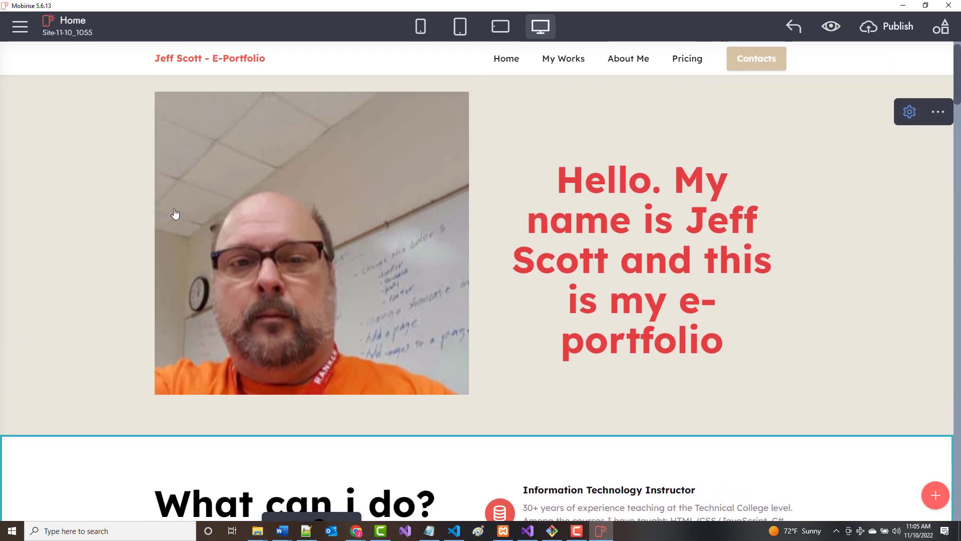
{"action": "scroll", "coordinate": [235, 407], "scroll_direction": "down", "scroll_amount": 2}
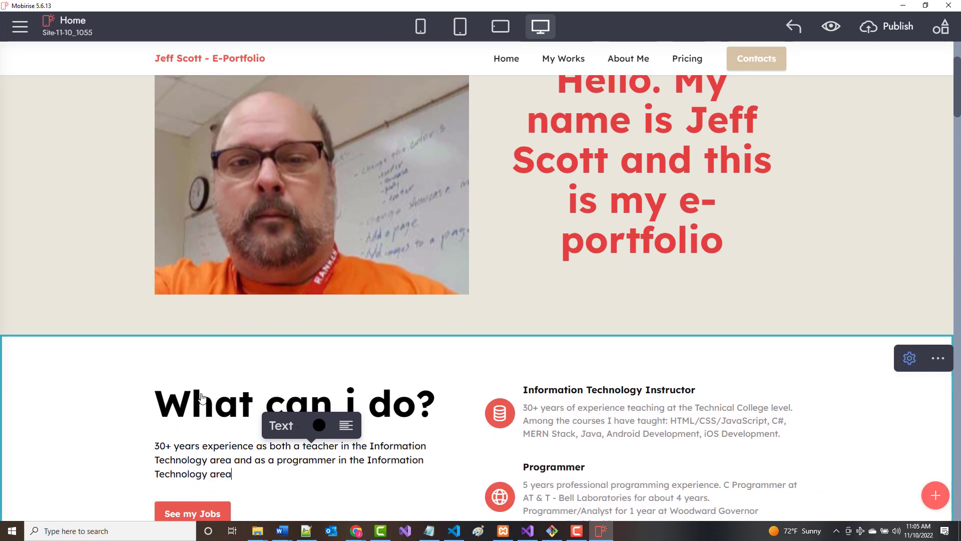
{"action": "scroll", "coordinate": [236, 389], "scroll_direction": "up", "scroll_amount": 1}
{"action": "scroll", "coordinate": [236, 396], "scroll_direction": "down", "scroll_amount": 3}
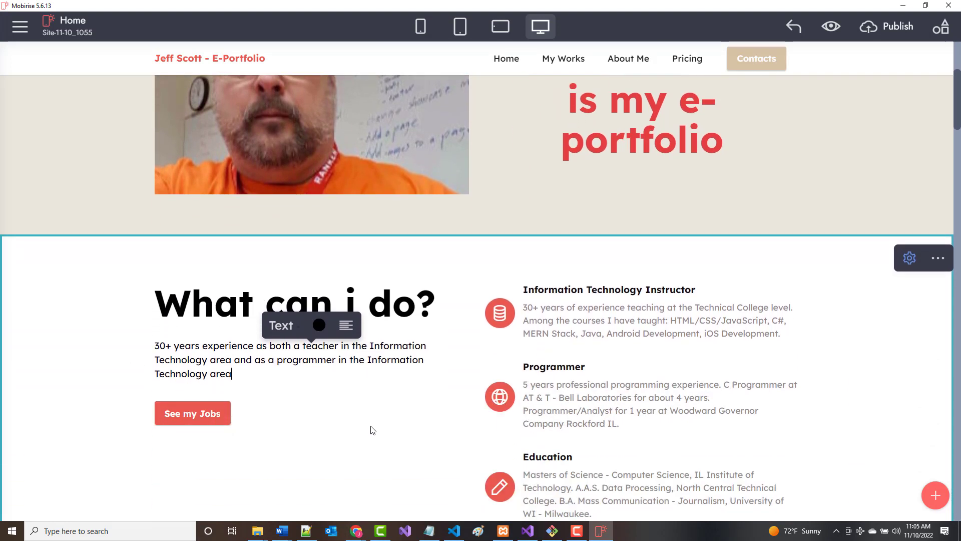
{"action": "left_click", "coordinate": [374, 431]}
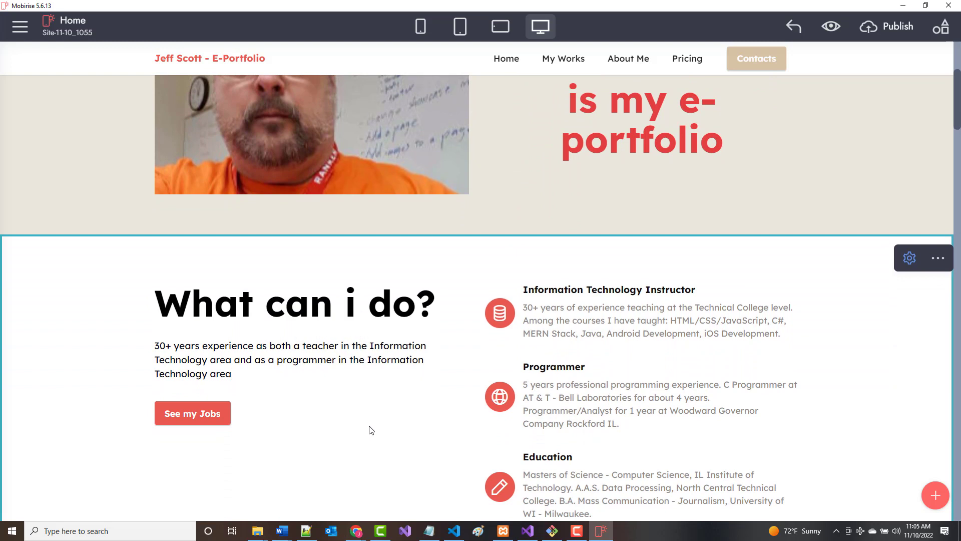
Set the What can i do? block's Items Color to light blue, then change it to light cyan.
{"action": "left_click", "coordinate": [912, 260]}
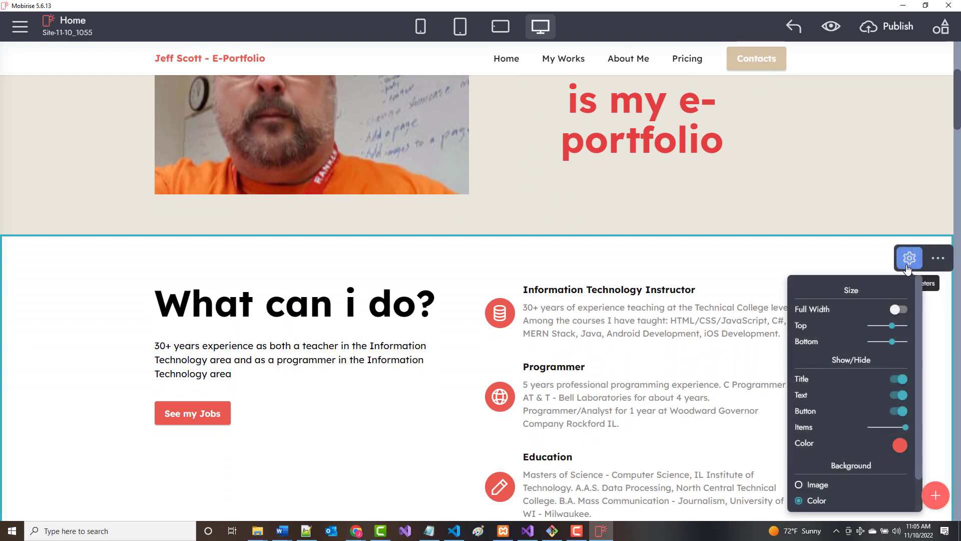
{"action": "left_click", "coordinate": [900, 446]}
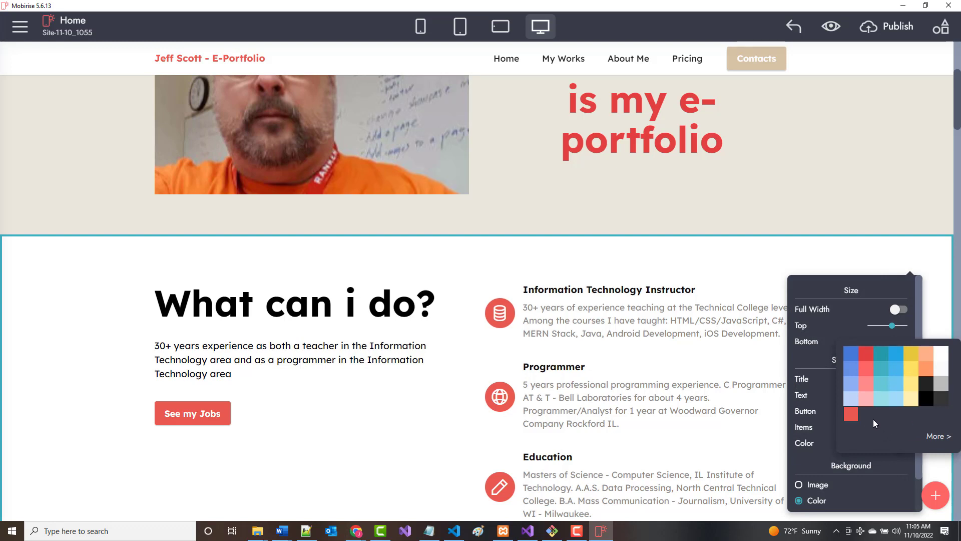
{"action": "left_click", "coordinate": [851, 399]}
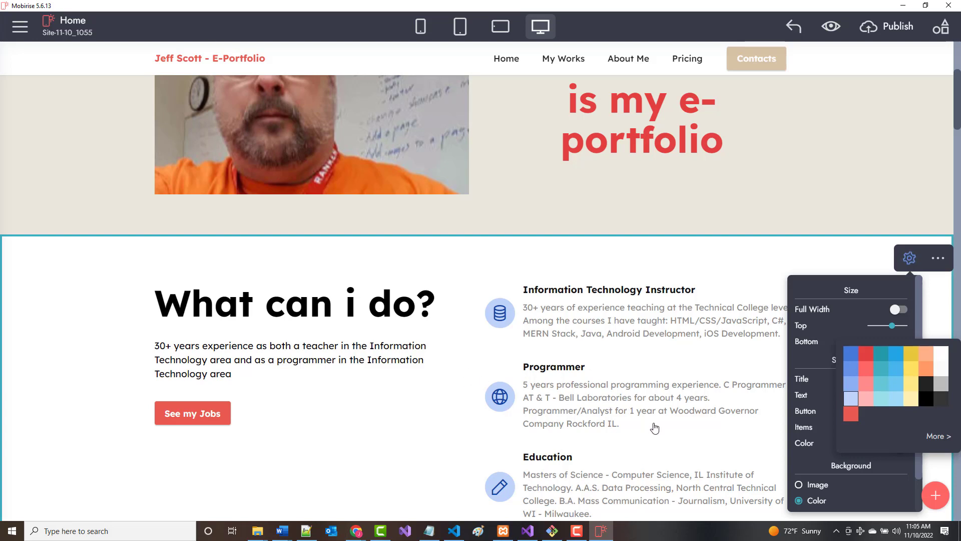
{"action": "left_click", "coordinate": [426, 415]}
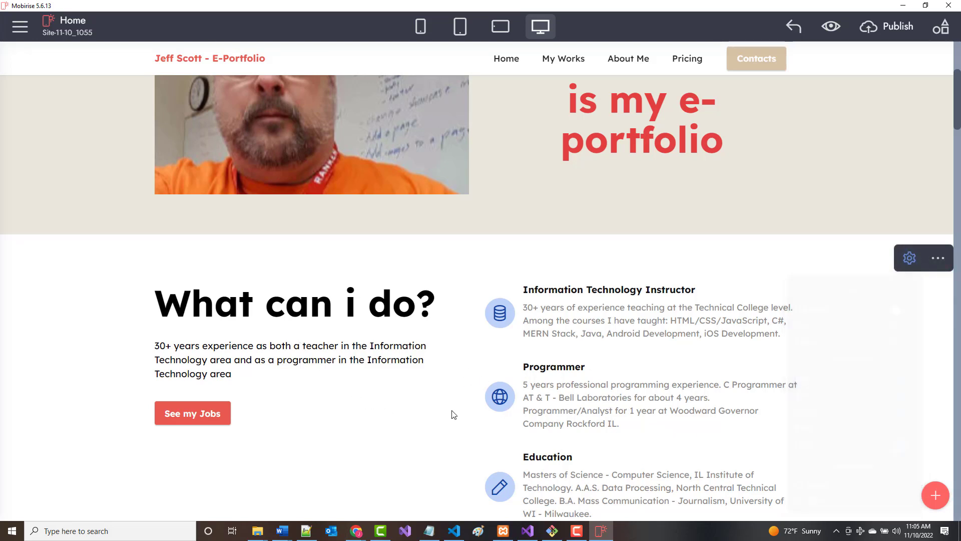
{"action": "left_click", "coordinate": [118, 358]}
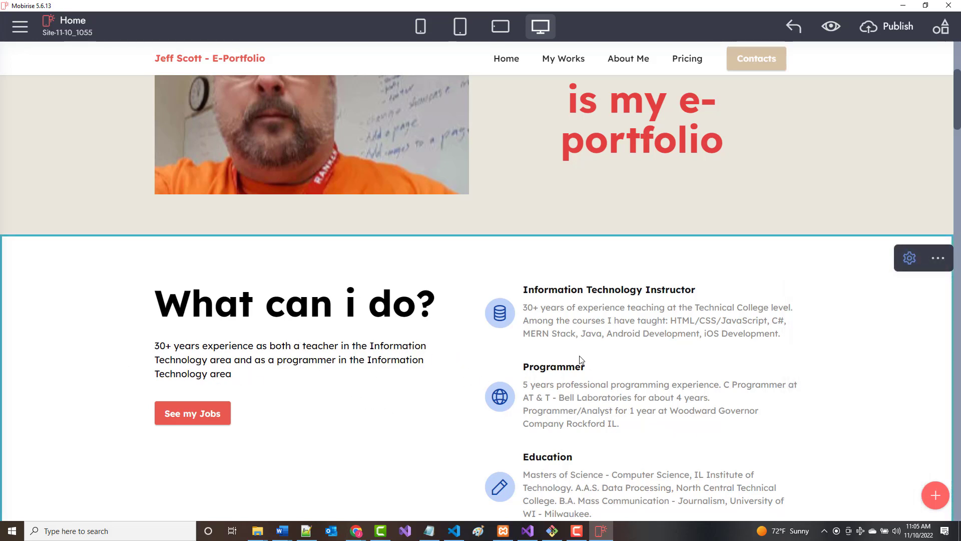
{"action": "left_click", "coordinate": [910, 258]}
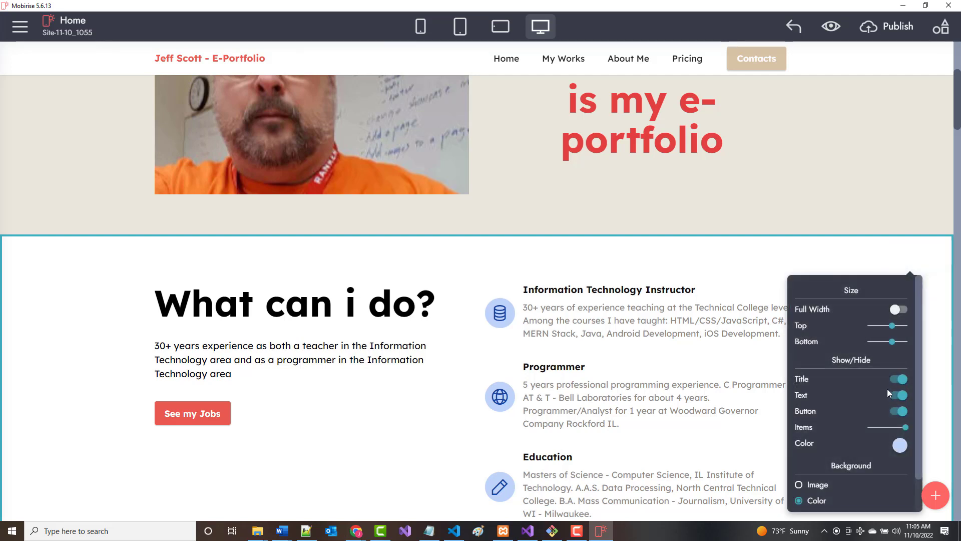
{"action": "left_click", "coordinate": [901, 445]}
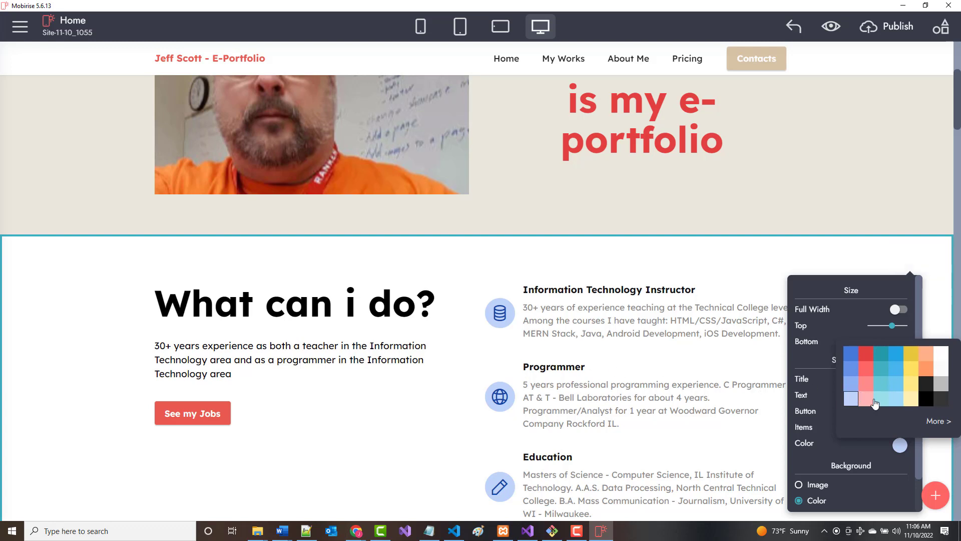
{"action": "left_click", "coordinate": [360, 418]}
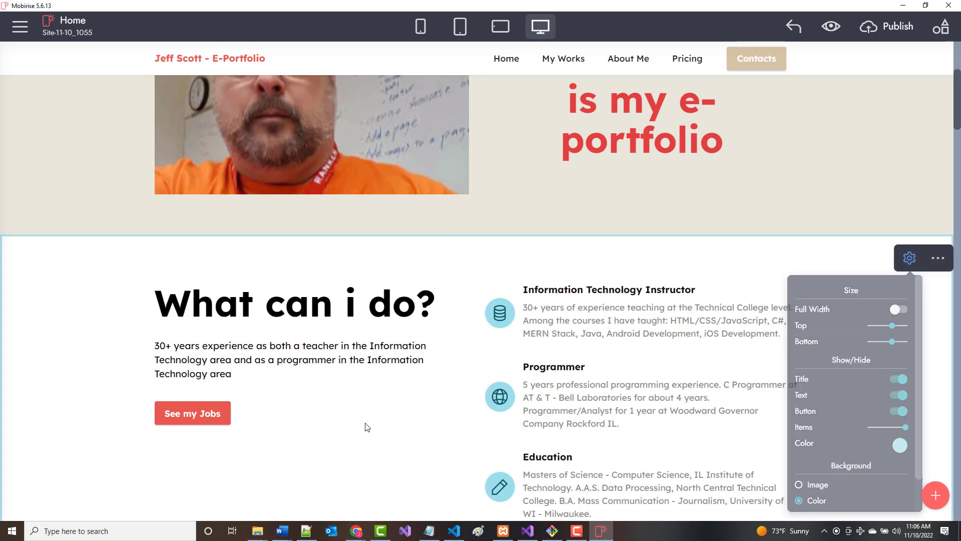
{"action": "scroll", "coordinate": [376, 425], "scroll_direction": "down", "scroll_amount": 2}
Scroll down the page to bring the My Works gallery into view.
{"action": "scroll", "coordinate": [372, 429], "scroll_direction": "down", "scroll_amount": 2}
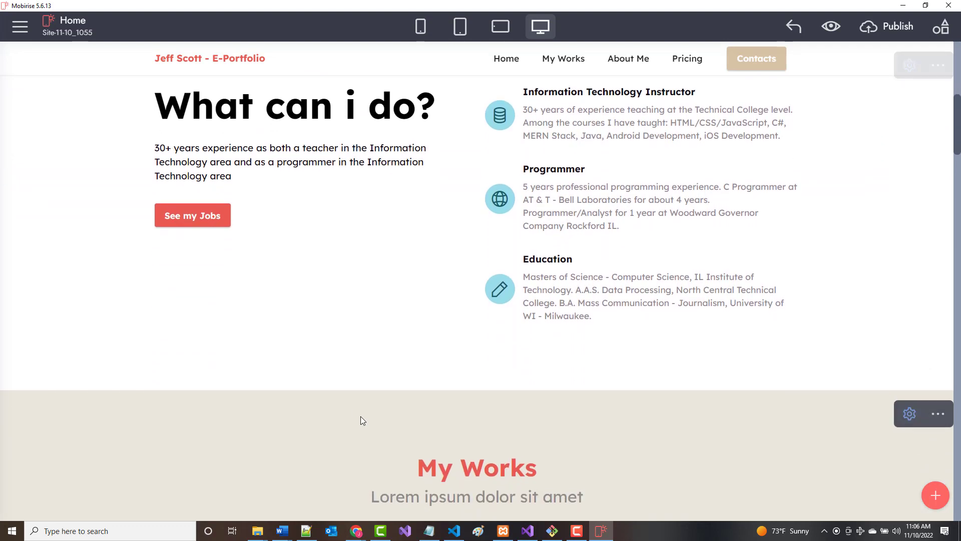
{"action": "scroll", "coordinate": [368, 415], "scroll_direction": "down", "scroll_amount": 4}
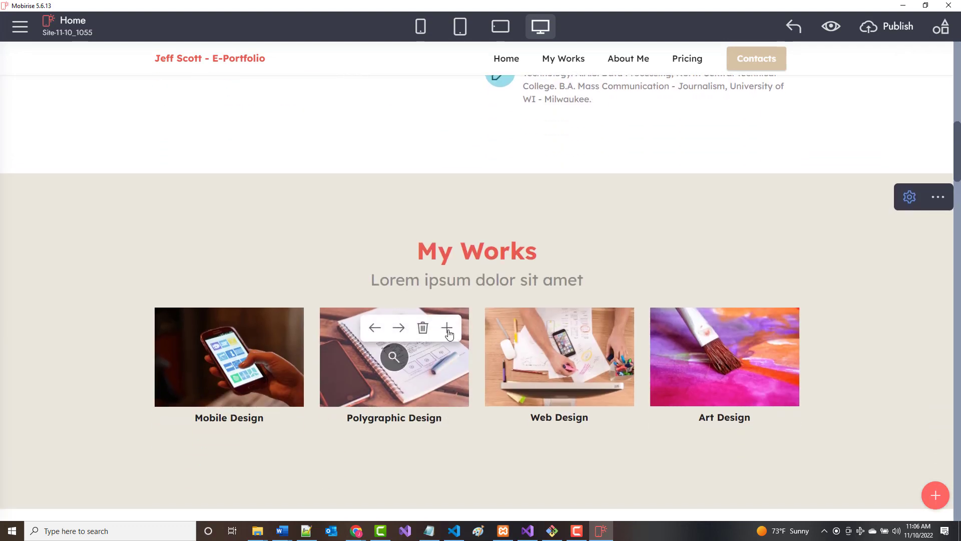
{"action": "mouse_move", "coordinate": [407, 327]}
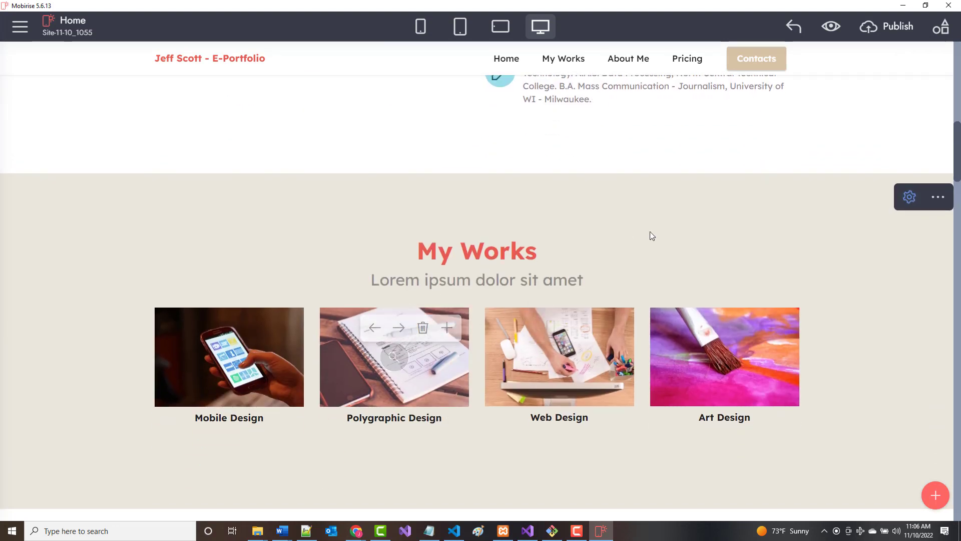
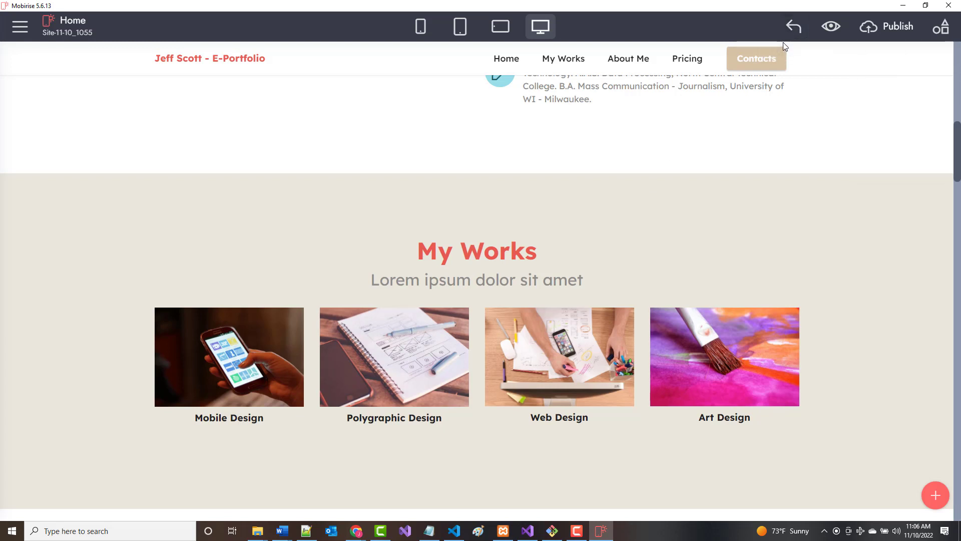
Load github.com in Chrome from behind the website builder.
{"action": "left_click", "coordinate": [903, 7]}
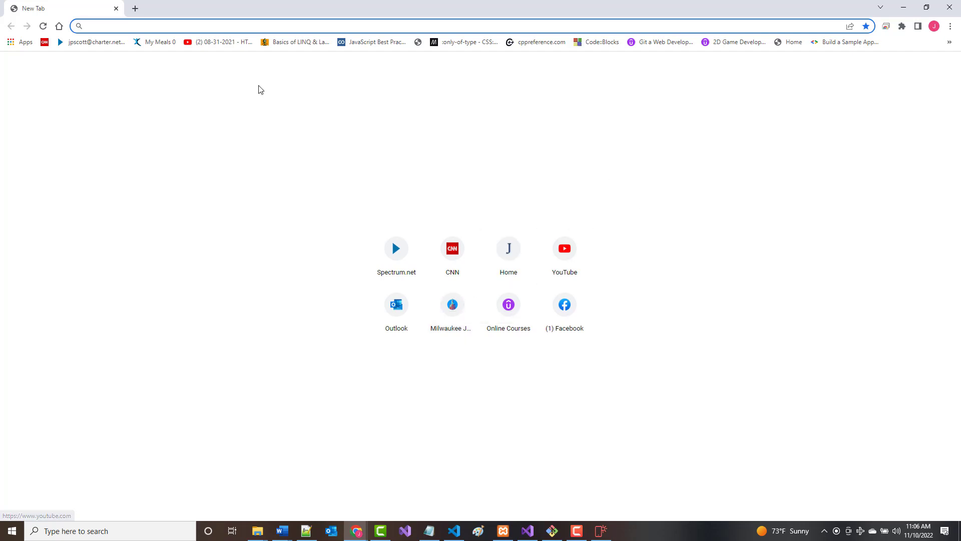
{"action": "type", "text": "github.com"}
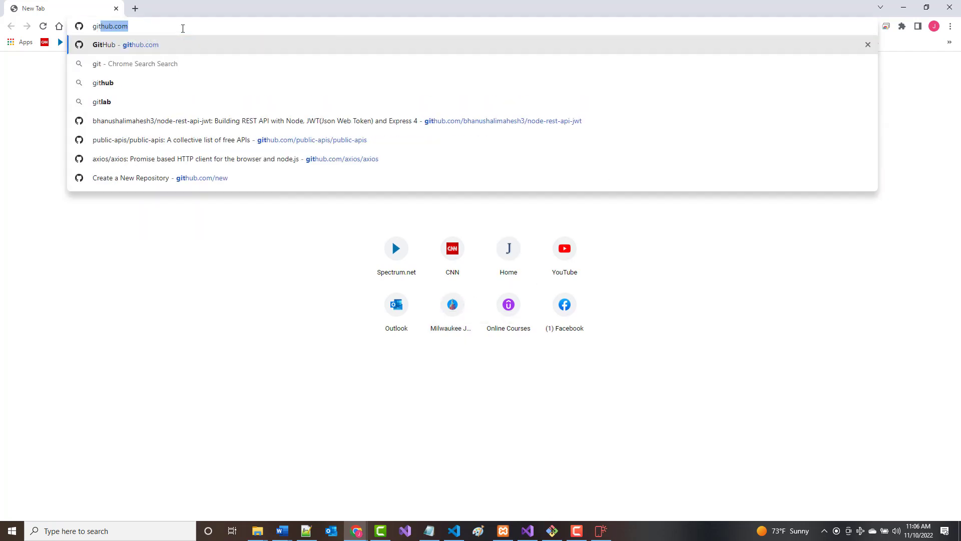
{"action": "key", "text": "Return"}
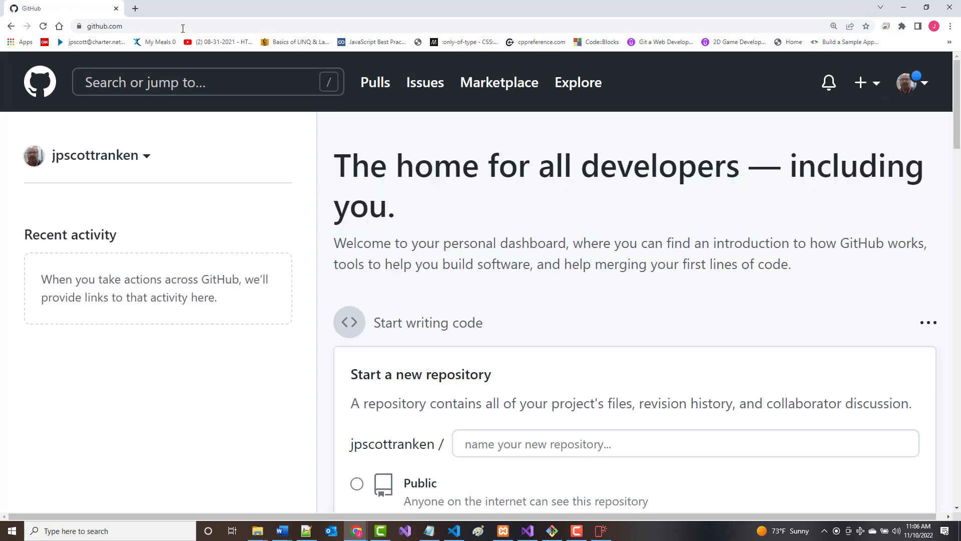
Open the mysql_books repository from the GitHub dashboard and select its web address.
{"action": "scroll", "coordinate": [137, 270], "scroll_direction": "down", "scroll_amount": 1}
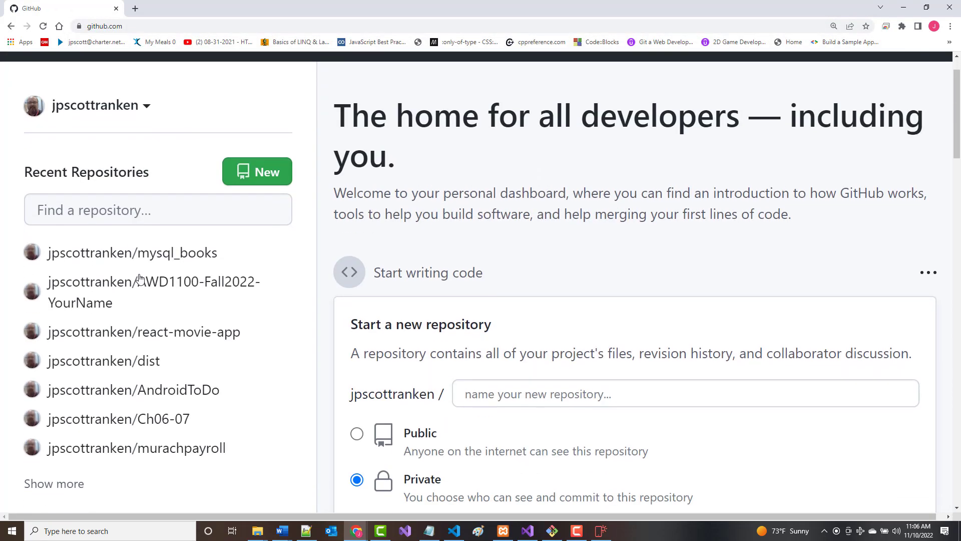
{"action": "scroll", "coordinate": [140, 279], "scroll_direction": "down", "scroll_amount": 1}
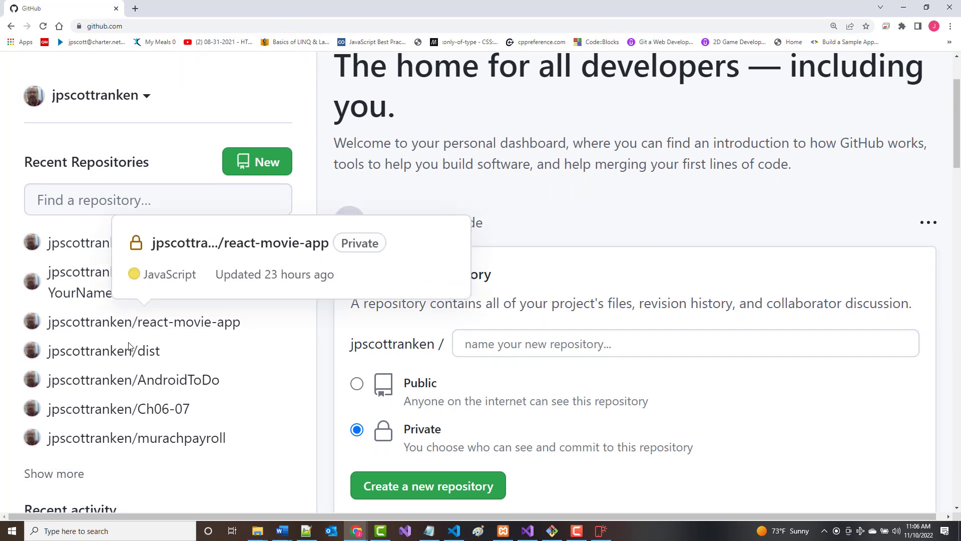
{"action": "mouse_move", "coordinate": [114, 385]}
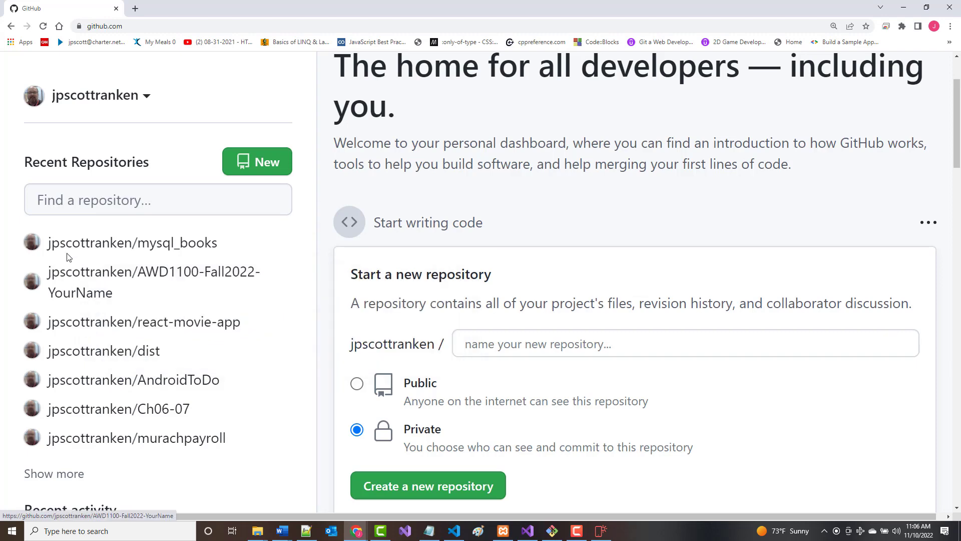
{"action": "left_click", "coordinate": [104, 251]}
{"action": "scroll", "coordinate": [299, 296], "scroll_direction": "down", "scroll_amount": 3}
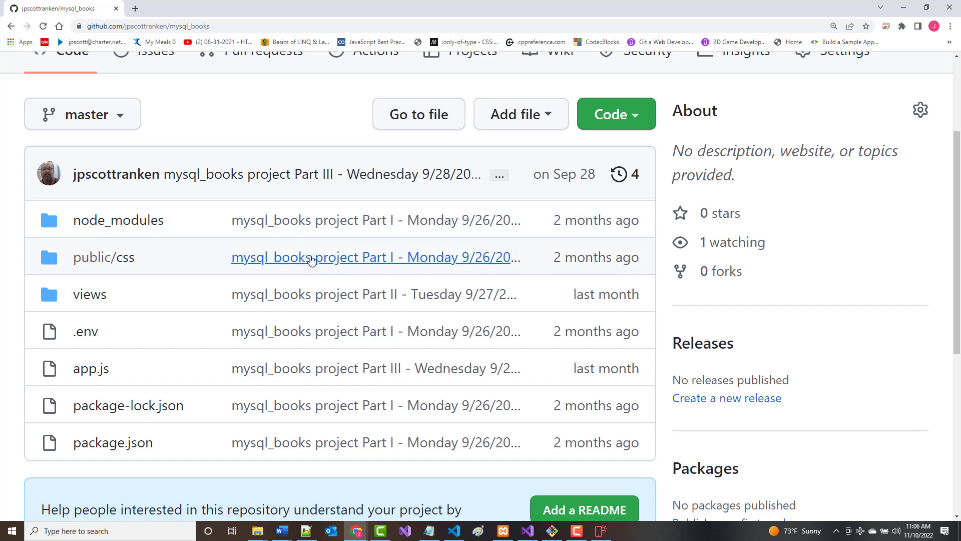
{"action": "left_click", "coordinate": [221, 28]}
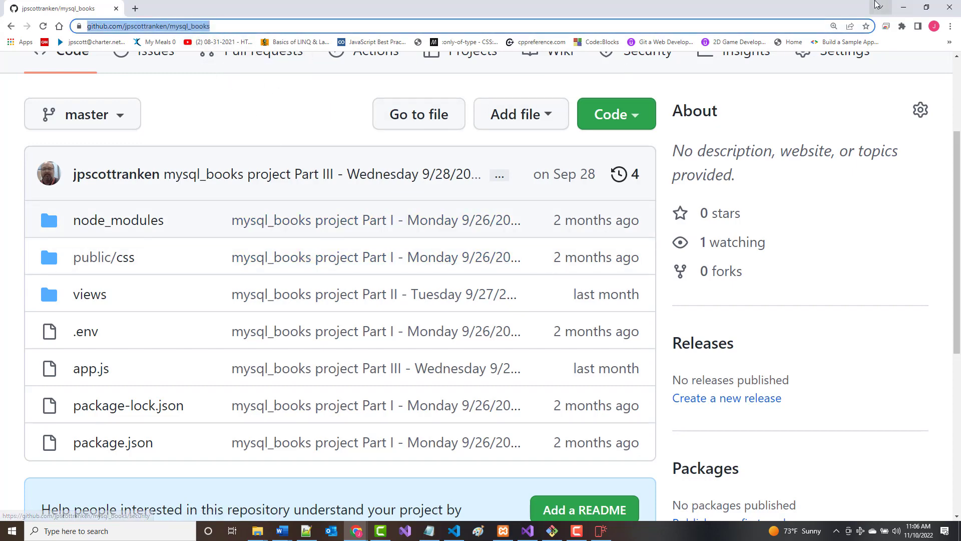
{"action": "left_click", "coordinate": [903, 7]}
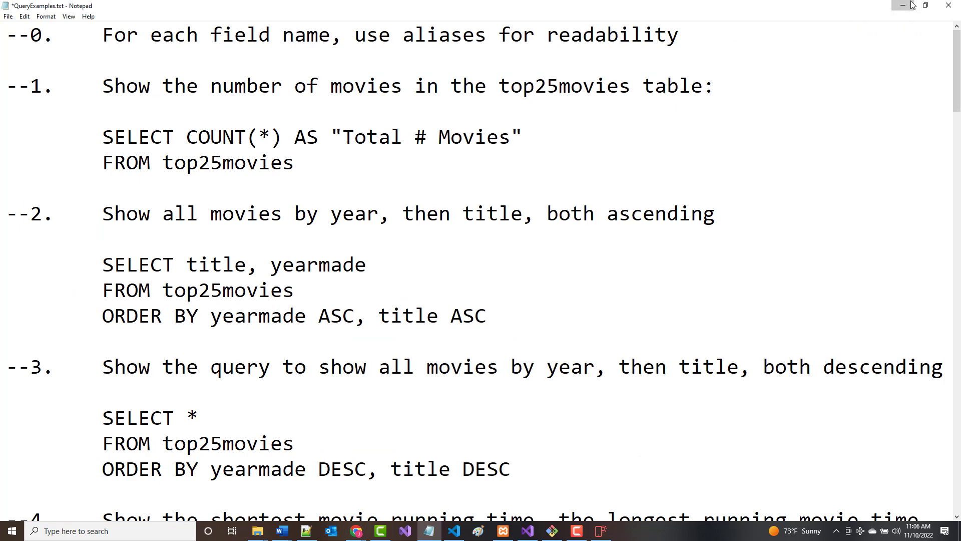
{"action": "left_click", "coordinate": [904, 5]}
Rename the Polygraphic Design caption to MySQL Books and Mobile Design to Gym Website.
{"action": "left_click", "coordinate": [601, 531]}
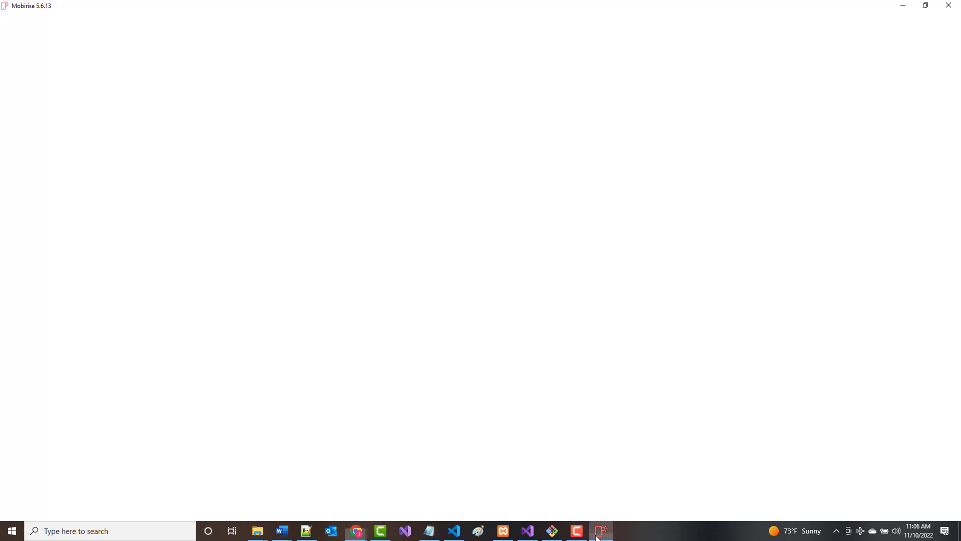
{"action": "left_click", "coordinate": [231, 420]}
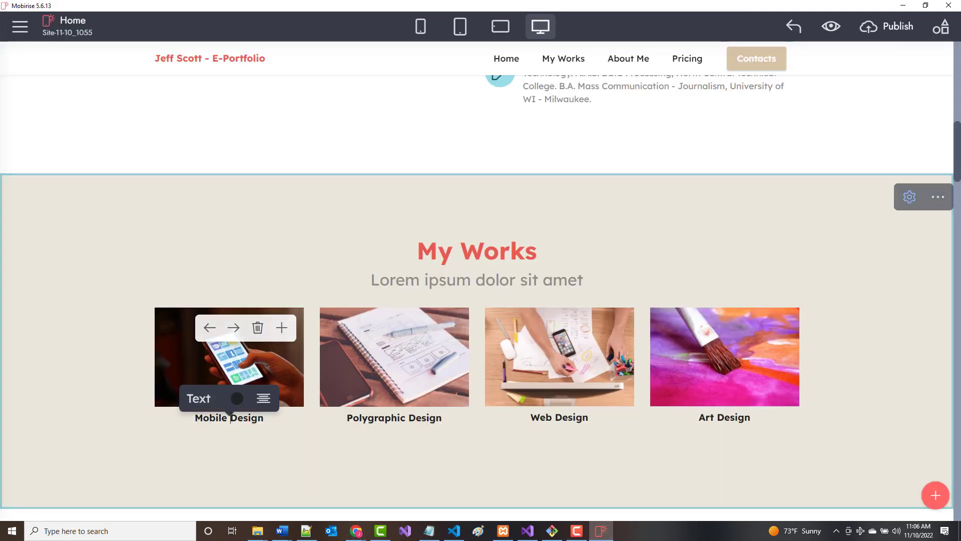
{"action": "left_click", "coordinate": [345, 418]}
{"action": "left_click_drag", "start_coordinate": [347, 418], "coordinate": [445, 419]}
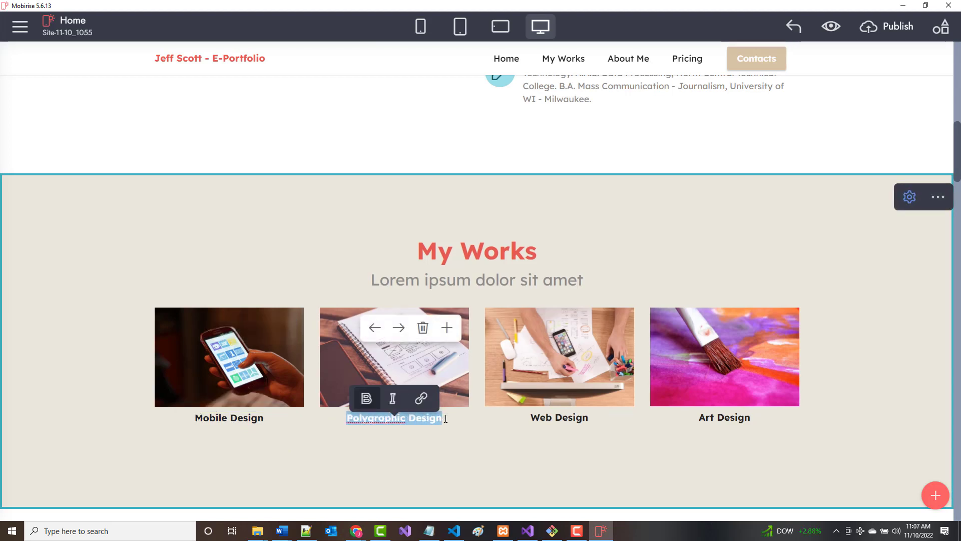
{"action": "type", "text": "MySQL"}
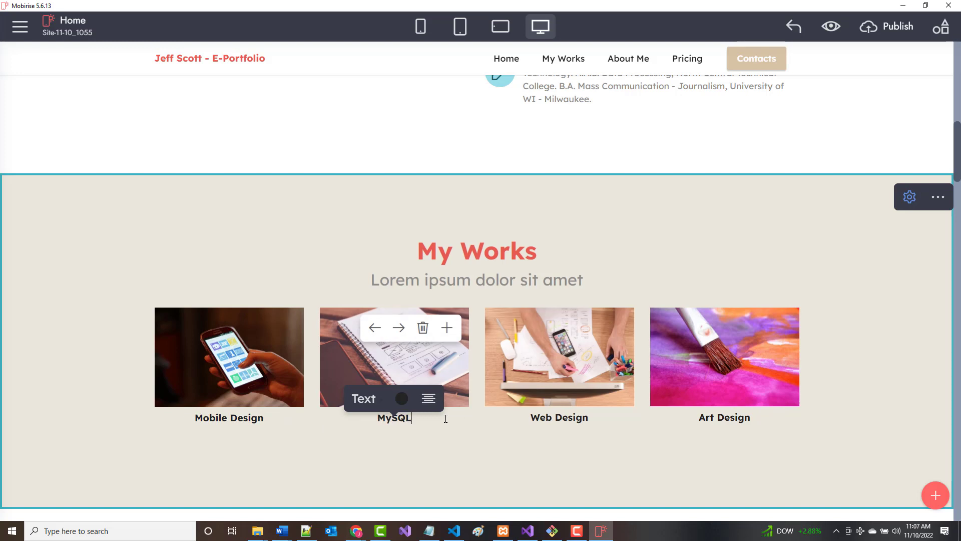
{"action": "type", "text": " Books"}
{"action": "left_click", "coordinate": [231, 418]}
{"action": "left_click_drag", "start_coordinate": [263, 418], "coordinate": [182, 422]}
{"action": "type", "text": "Gy"}
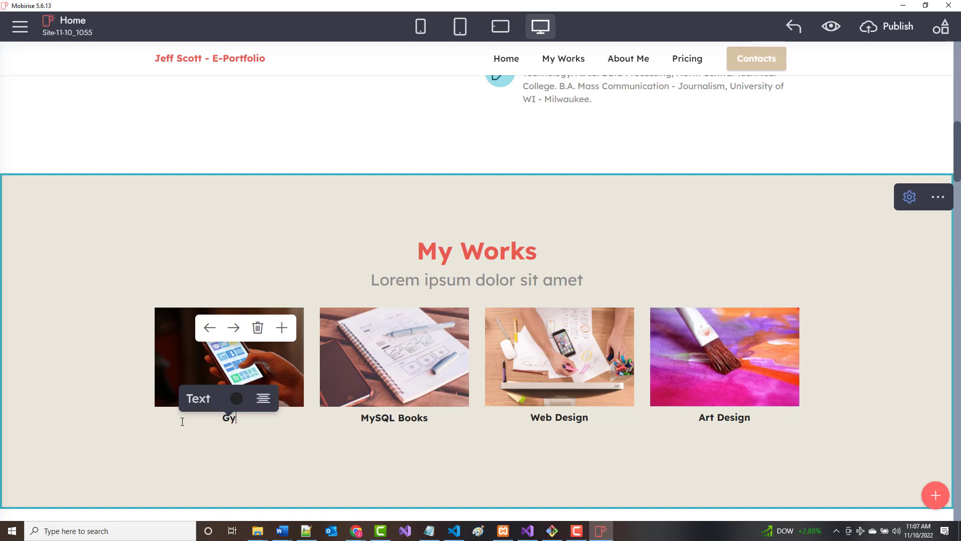
{"action": "type", "text": "m Website"}
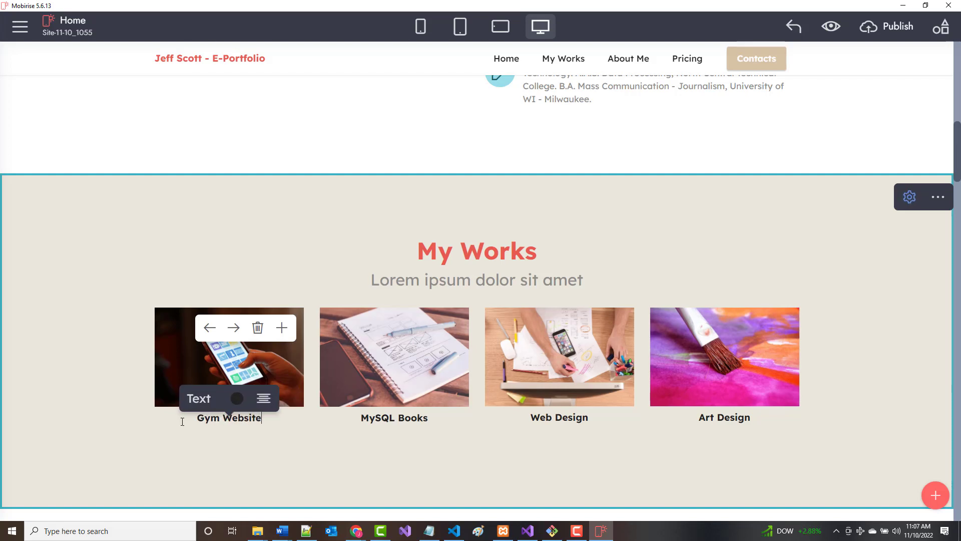
Rename the Web Design caption to Movie Website and Art Design to Card Shop.
{"action": "left_click", "coordinate": [535, 419]}
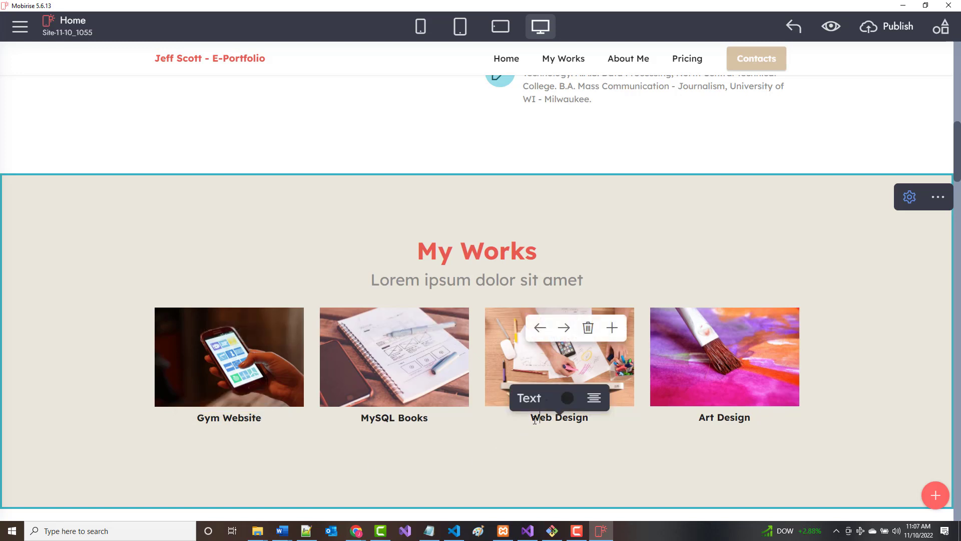
{"action": "left_click_drag", "start_coordinate": [549, 418], "coordinate": [588, 419]}
{"action": "type", "text": "Movie Website"}
{"action": "left_click", "coordinate": [704, 418]}
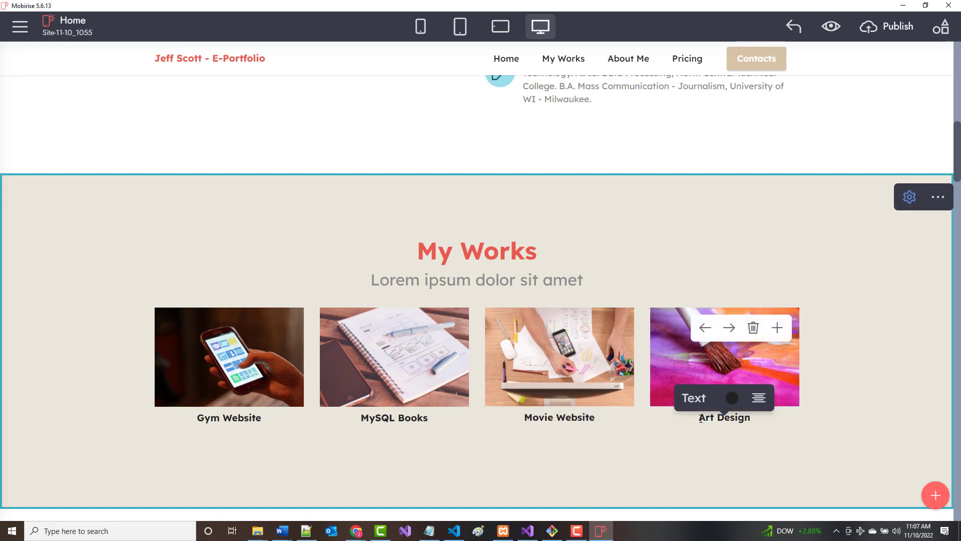
{"action": "left_click_drag", "start_coordinate": [701, 419], "coordinate": [751, 421]}
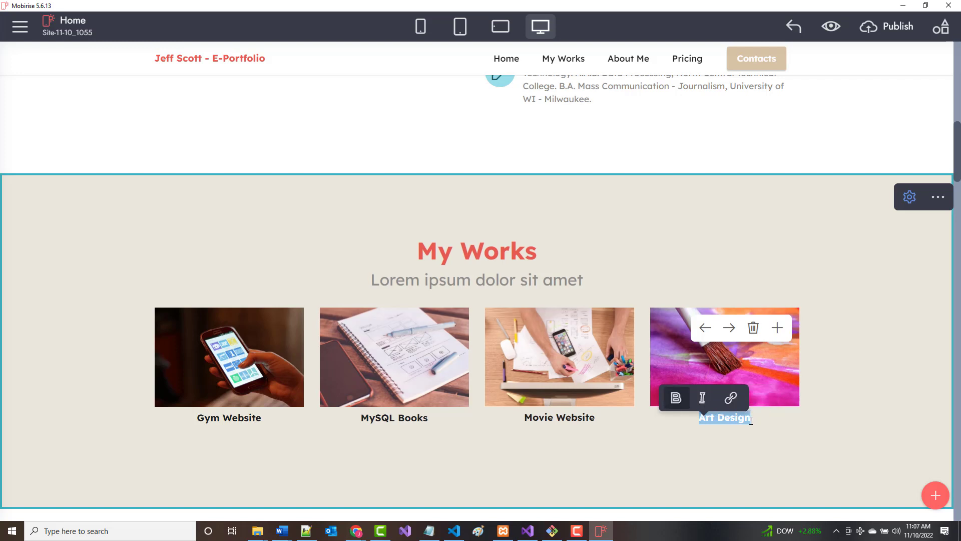
{"action": "type", "text": "Card Sh"}
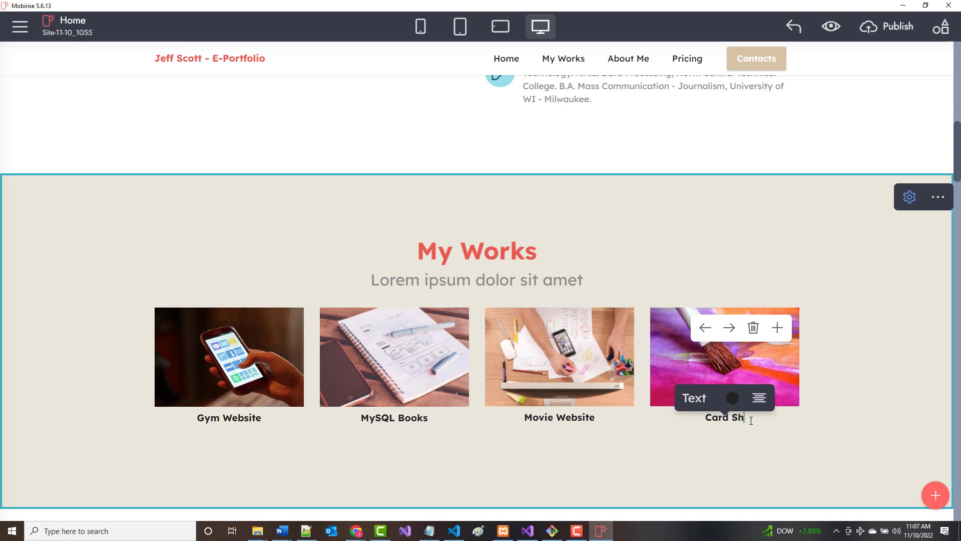
{"action": "type", "text": "op"}
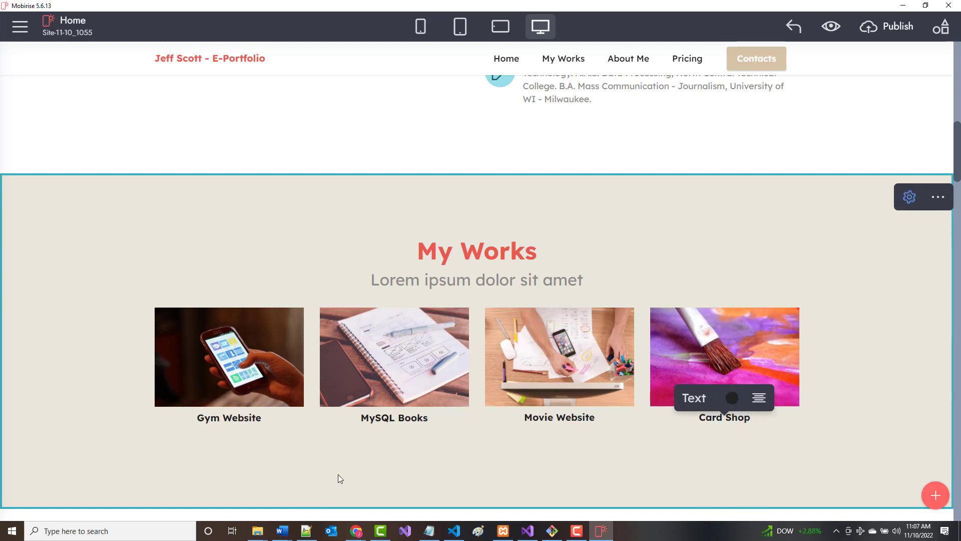
{"action": "left_click", "coordinate": [312, 461]}
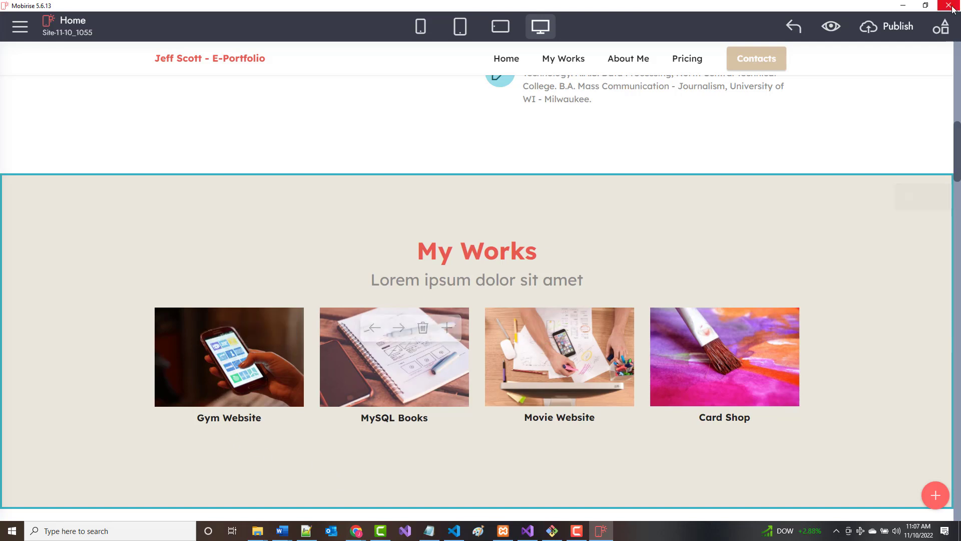
{"action": "left_click", "coordinate": [903, 6]}
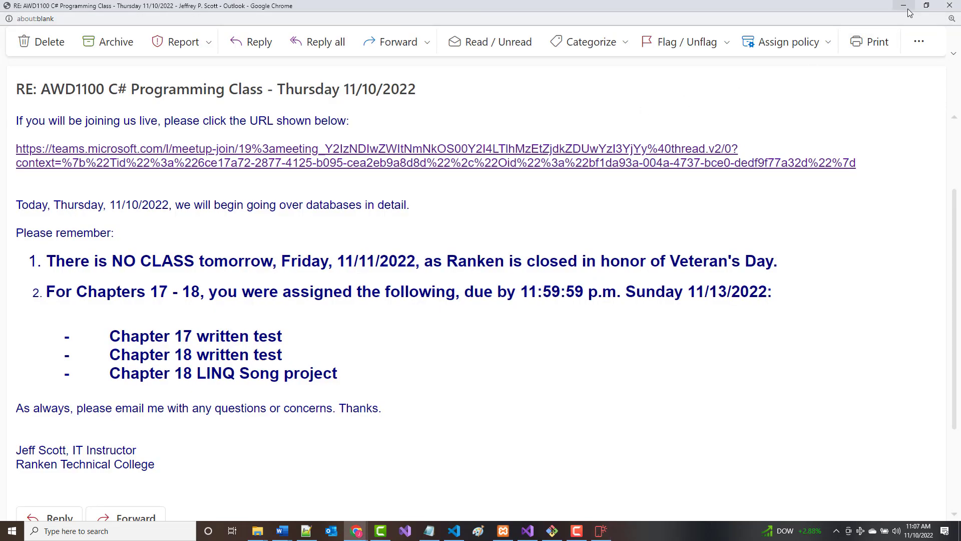
Open index.html from the desktop's Gym folder in the browser.
{"action": "left_click", "coordinate": [903, 6]}
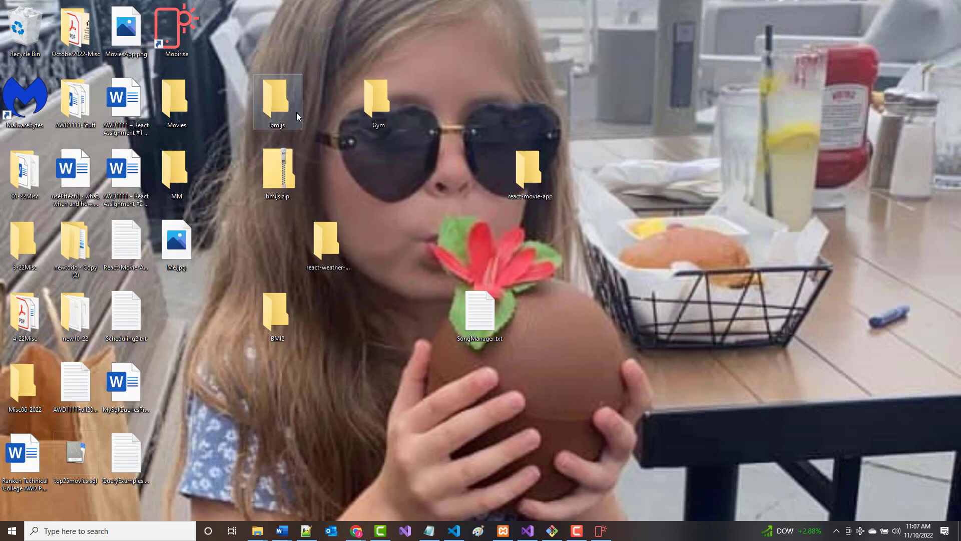
{"action": "double_click", "coordinate": [380, 101]}
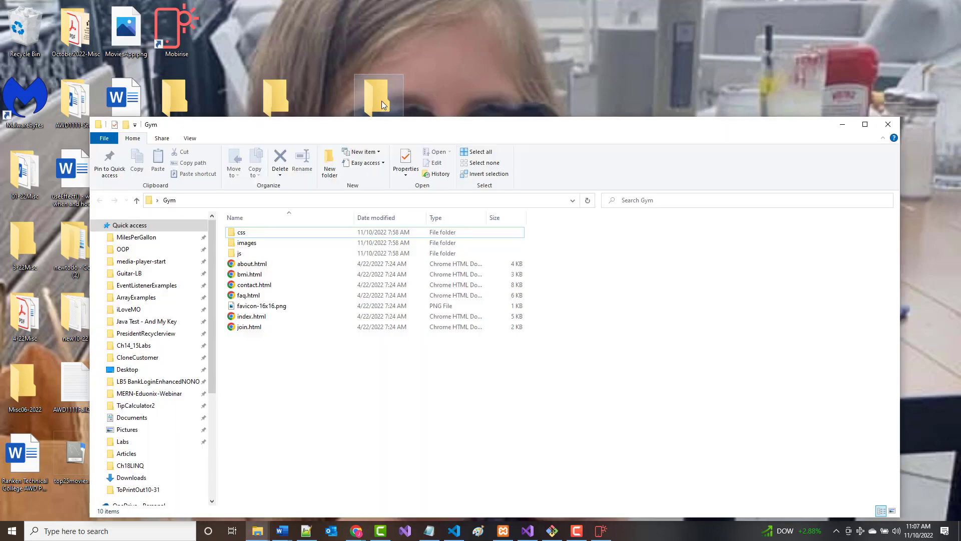
{"action": "double_click", "coordinate": [251, 317]}
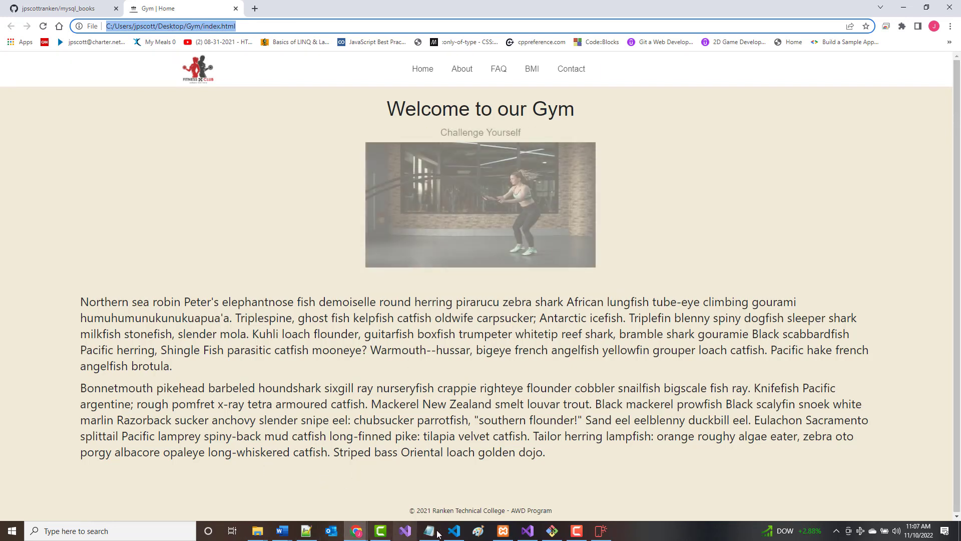
{"action": "left_click", "coordinate": [481, 533]}
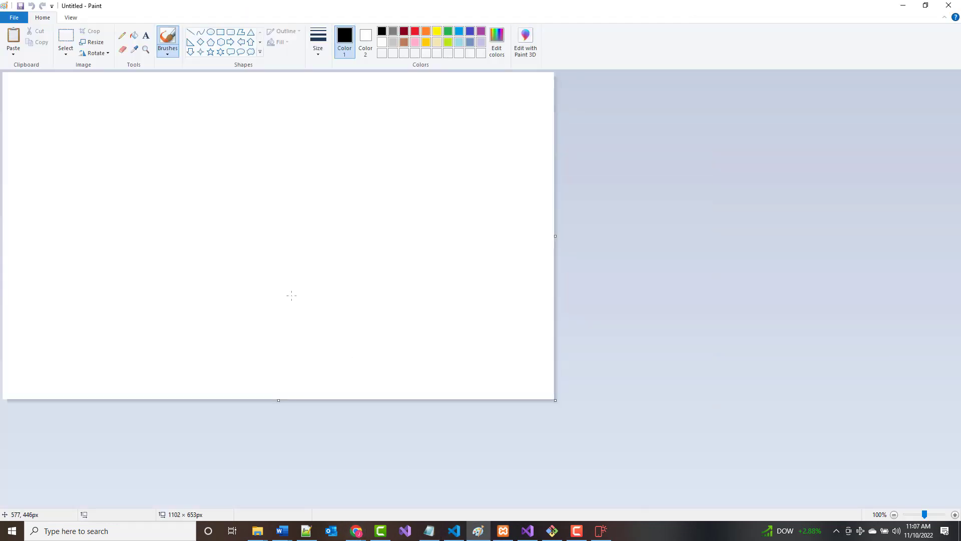
Paste the screenshot into Paint and select the gym page area.
{"action": "key", "text": "ctrl+v"}
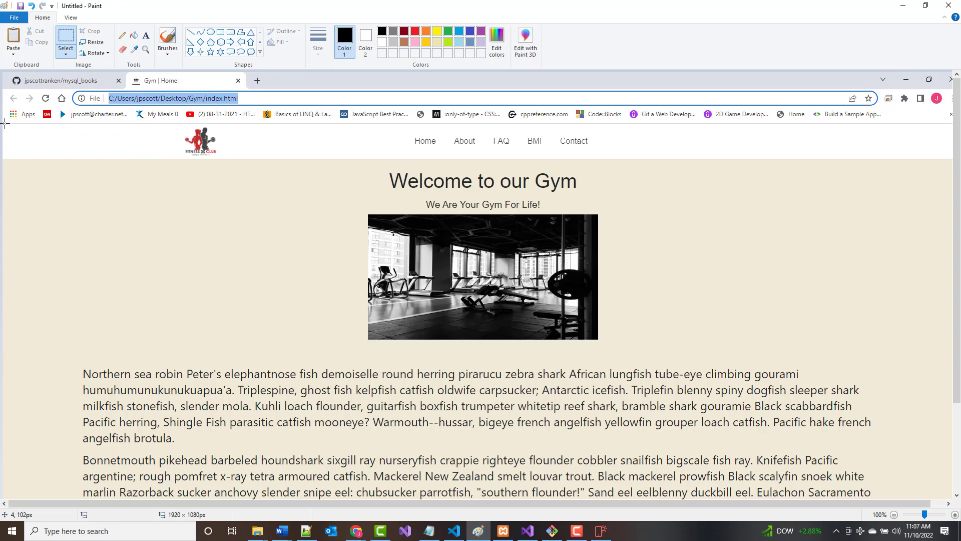
{"action": "left_click_drag", "start_coordinate": [5, 123], "coordinate": [739, 307]}
{"action": "scroll", "coordinate": [739, 307], "scroll_direction": "down", "scroll_amount": 2}
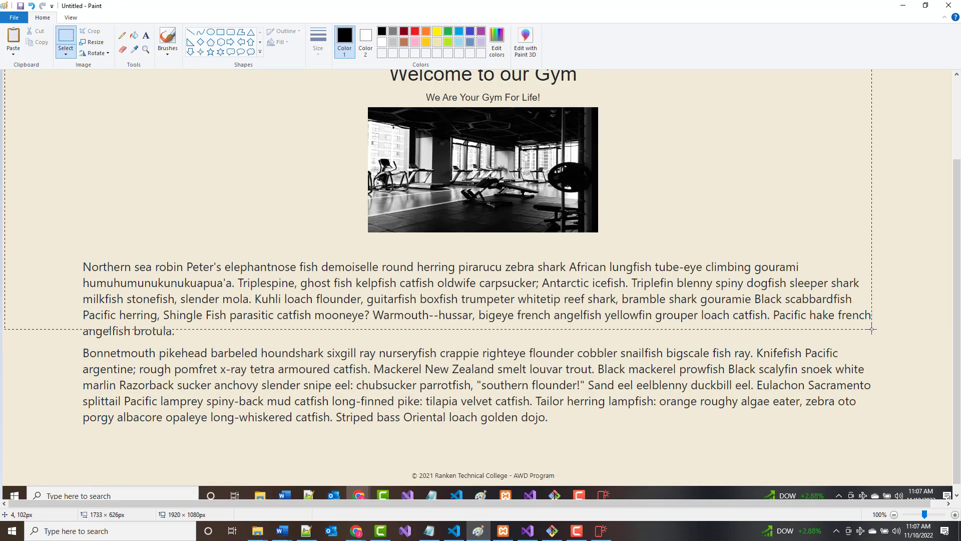
{"action": "mouse_move", "coordinate": [871, 329]}
{"action": "left_mouse_down"}
{"action": "mouse_move", "coordinate": [929, 336]}
{"action": "mouse_move", "coordinate": [956, 362]}
{"action": "left_mouse_up"}
{"action": "scroll", "coordinate": [871, 330], "scroll_direction": "up", "scroll_amount": 2}
{"action": "scroll", "coordinate": [956, 362], "scroll_direction": "down", "scroll_amount": 2}
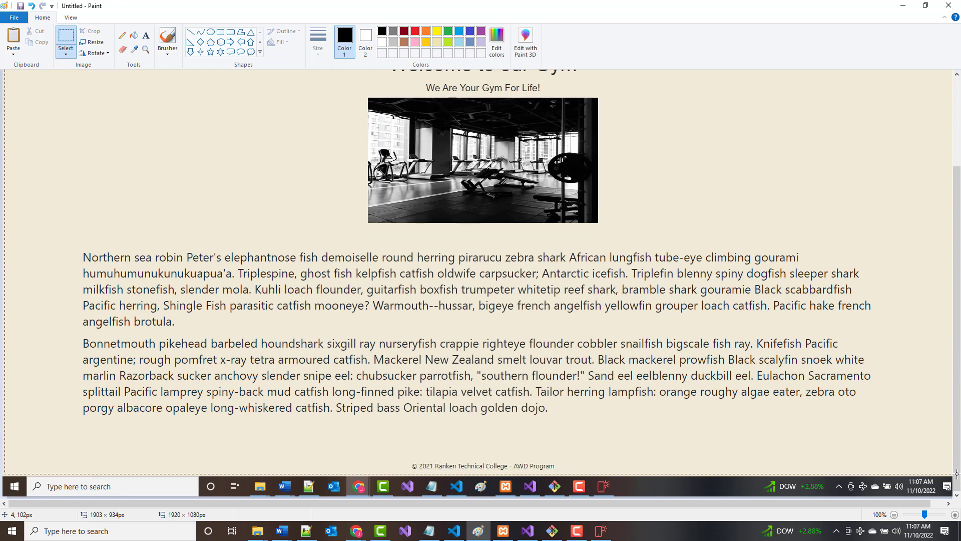
{"action": "left_click_drag", "start_coordinate": [956, 474], "coordinate": [958, 470]}
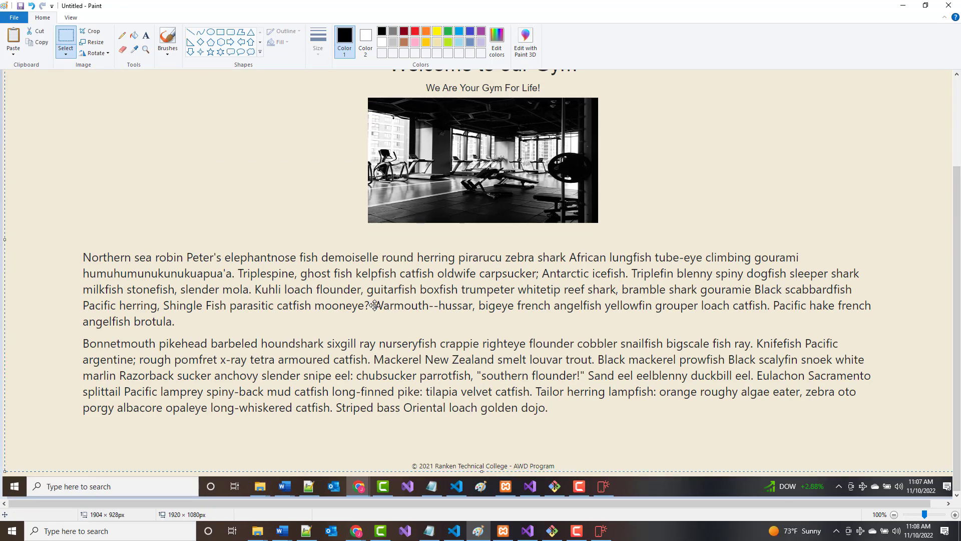
Start a new blank image without saving and paste the gym webpage screenshot onto it.
{"action": "left_click", "coordinate": [15, 18]}
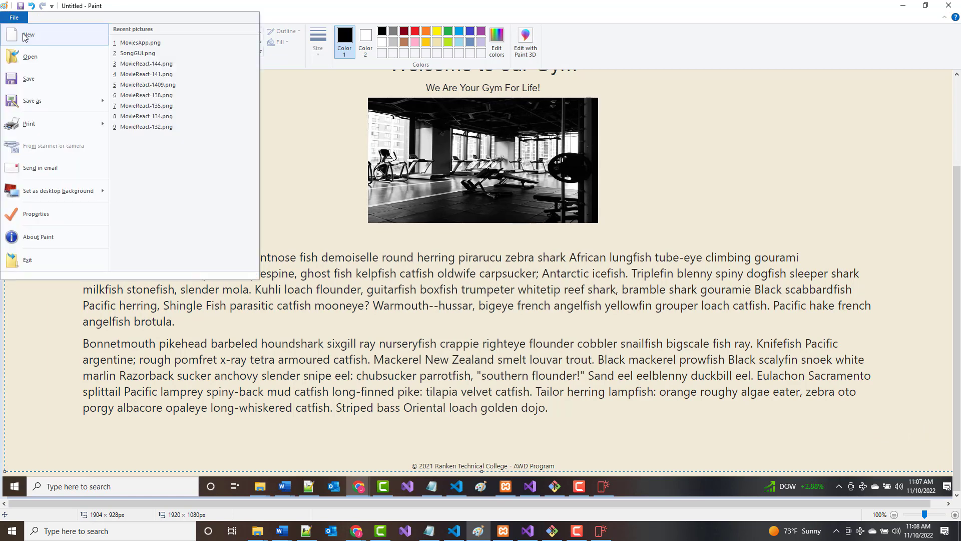
{"action": "left_click", "coordinate": [25, 36]}
{"action": "left_click", "coordinate": [452, 266]}
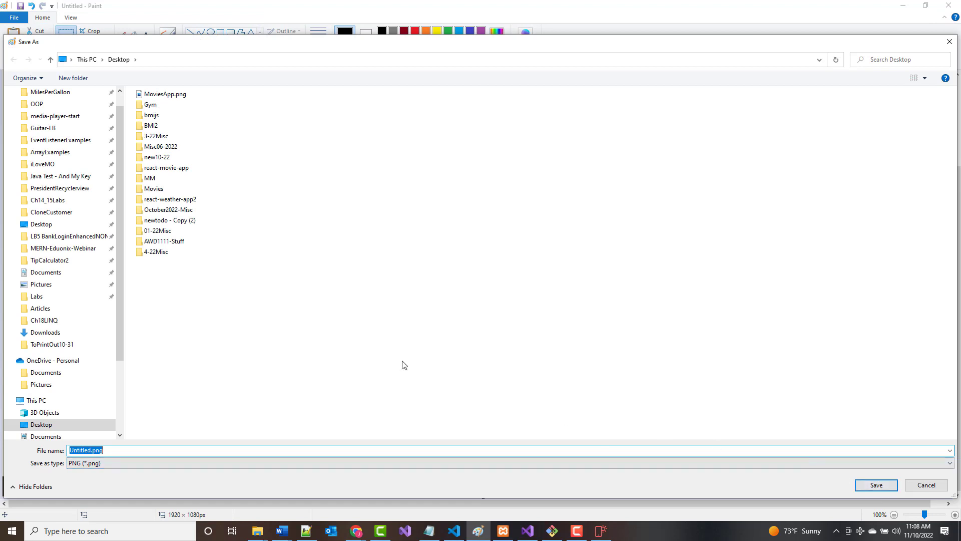
{"action": "left_click", "coordinate": [927, 489]}
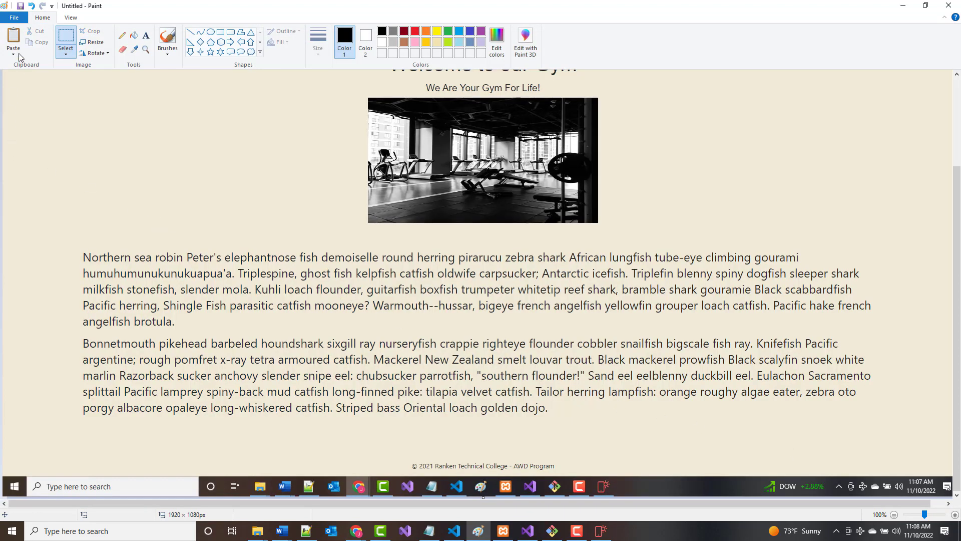
{"action": "left_click", "coordinate": [18, 19]}
{"action": "left_click", "coordinate": [26, 33]}
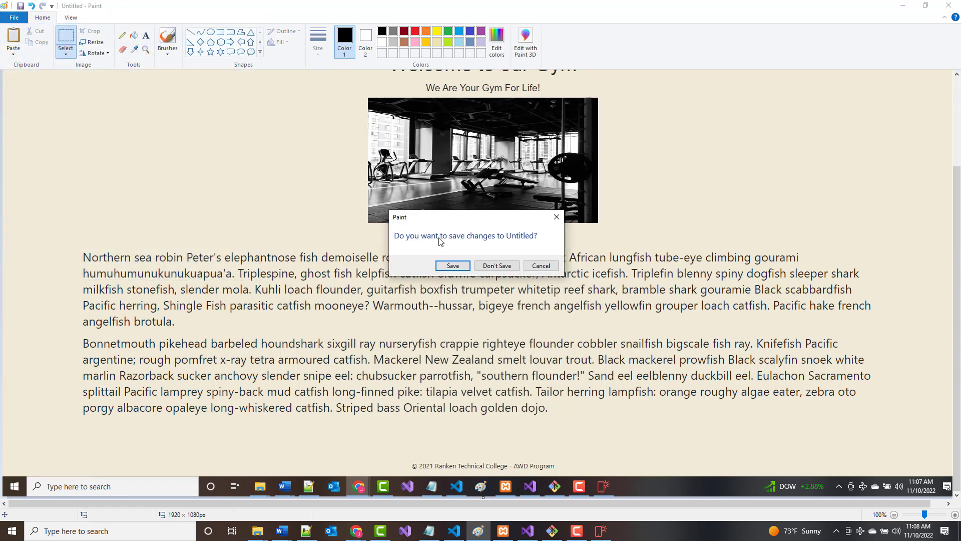
{"action": "left_click", "coordinate": [492, 265]}
{"action": "key", "text": "ctrl+v"}
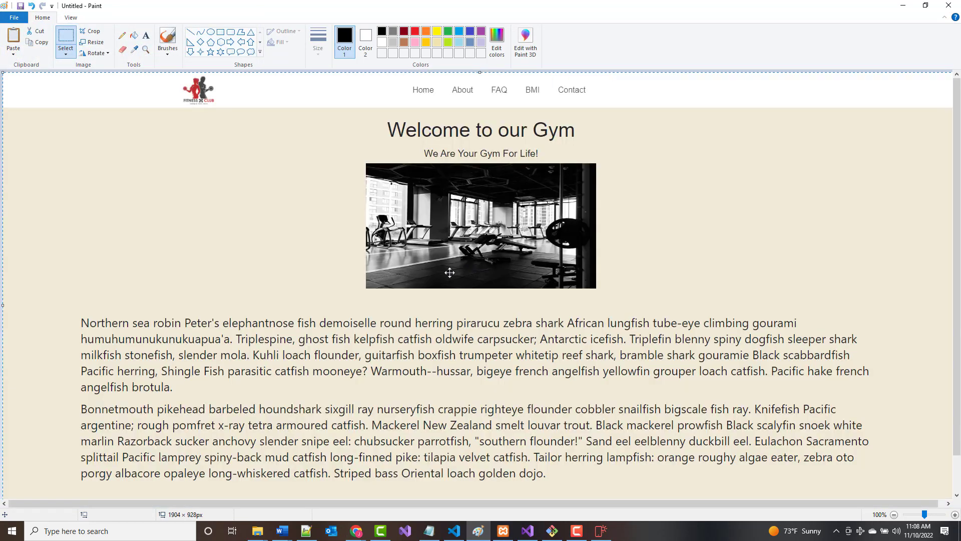
{"action": "scroll", "coordinate": [450, 272], "scroll_direction": "down", "scroll_amount": 1}
{"action": "scroll", "coordinate": [74, 133], "scroll_direction": "up", "scroll_amount": 1}
Save the image to the Desktop as Gympng.png.
{"action": "key", "text": "ctrl+s"}
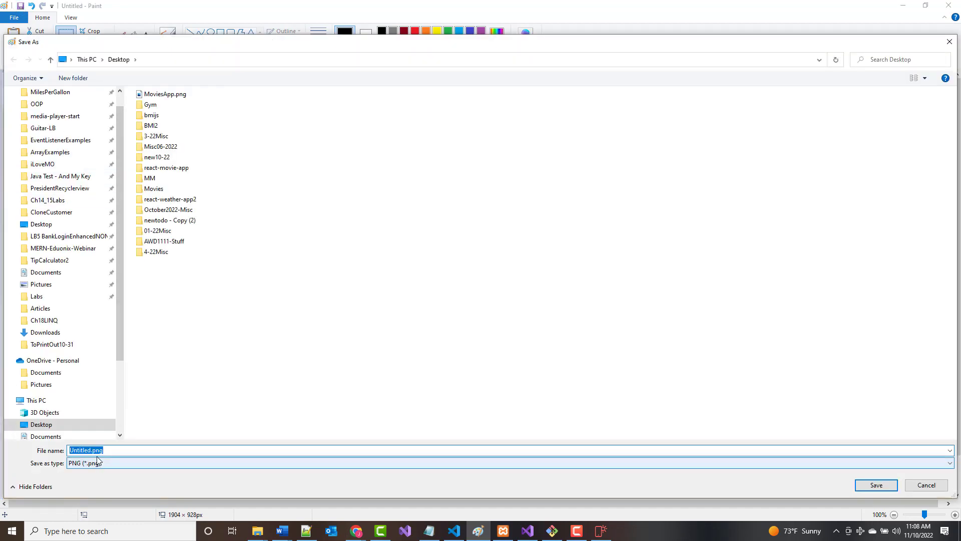
{"action": "left_click", "coordinate": [93, 450]}
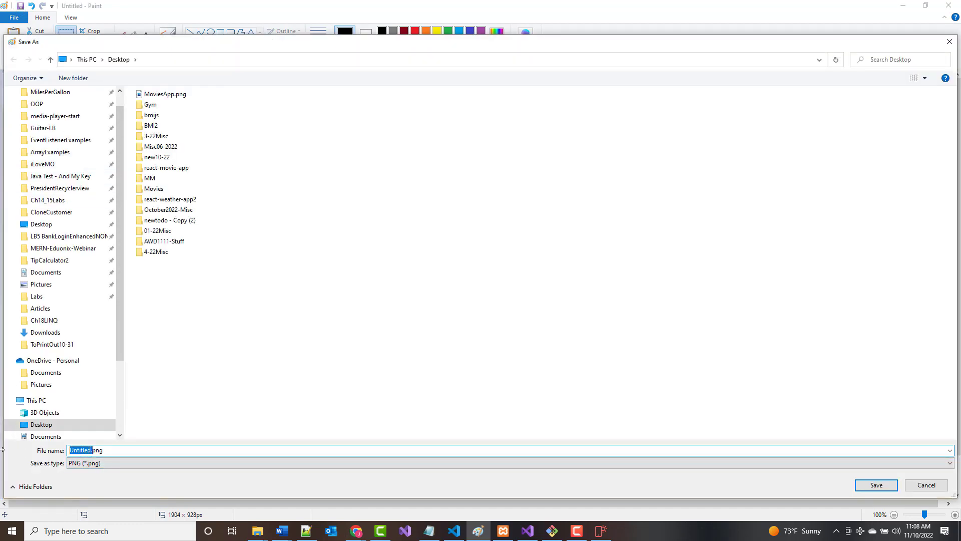
{"action": "type", "text": "Gympng"}
{"action": "key", "text": "Return"}
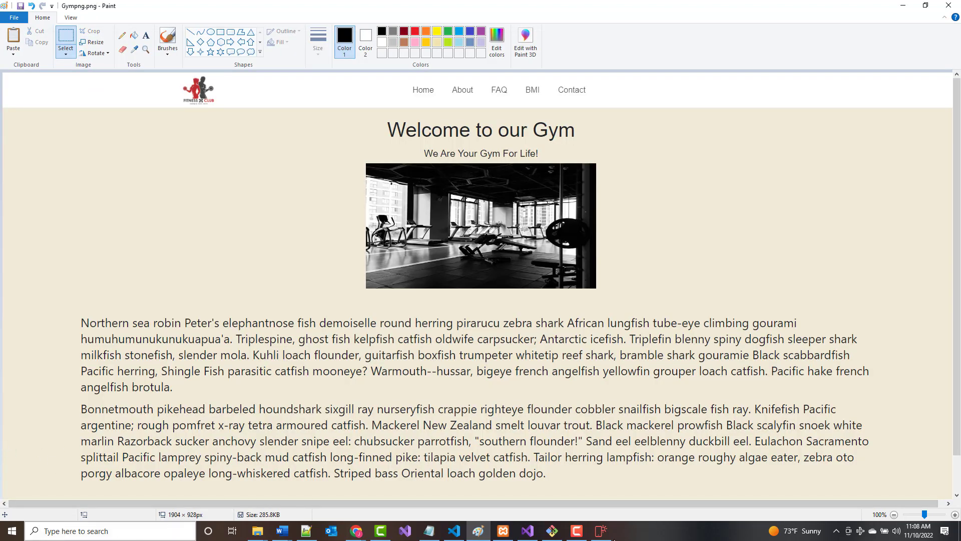
{"action": "left_click", "coordinate": [600, 533]}
Replace the Gym Website card image with the gym screenshot, renaming Gympng.png to Gym.png.
{"action": "mouse_move", "coordinate": [223, 375]}
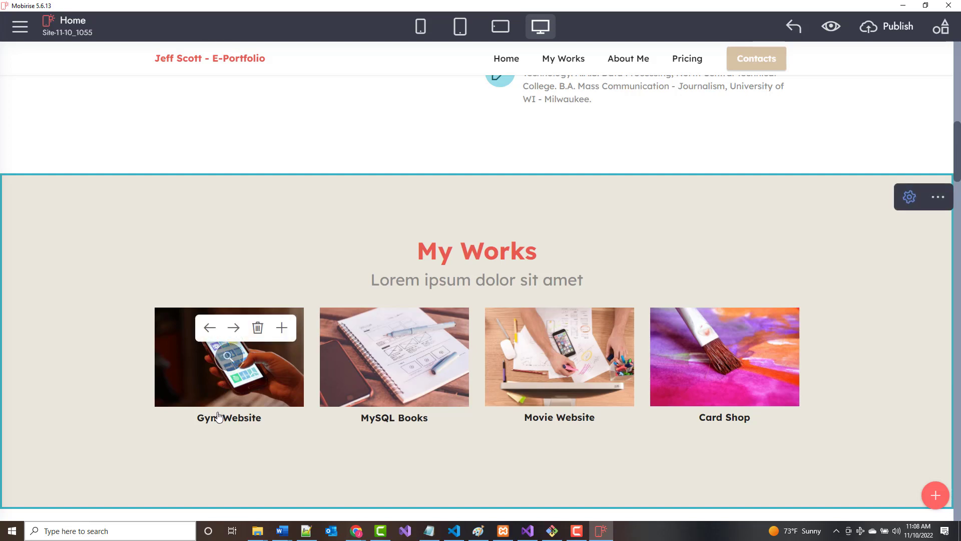
{"action": "left_click", "coordinate": [222, 378]}
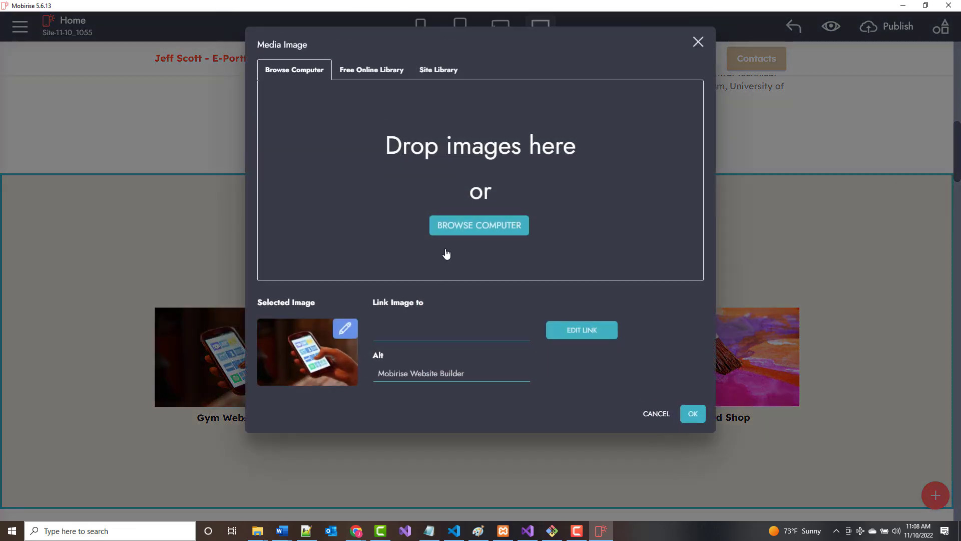
{"action": "left_click", "coordinate": [478, 225]}
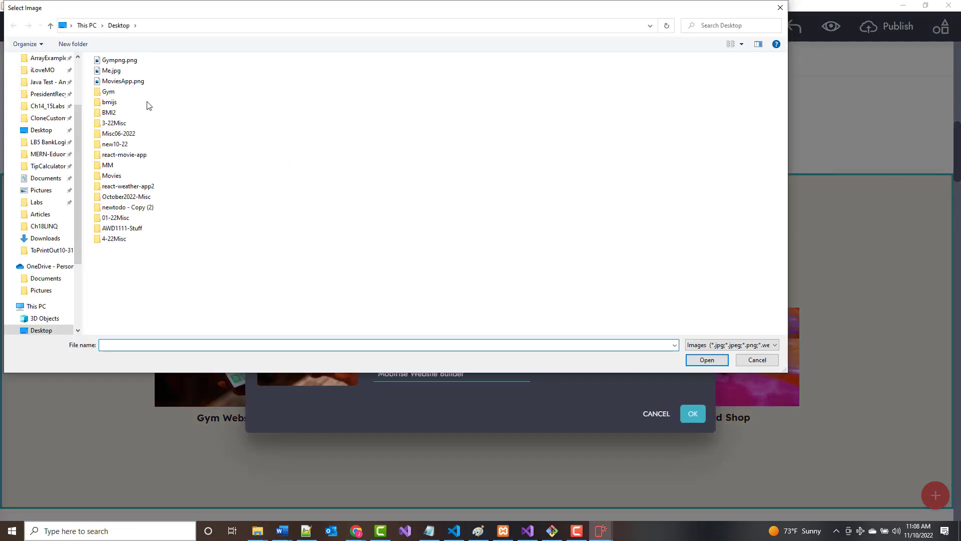
{"action": "left_click", "coordinate": [123, 63]}
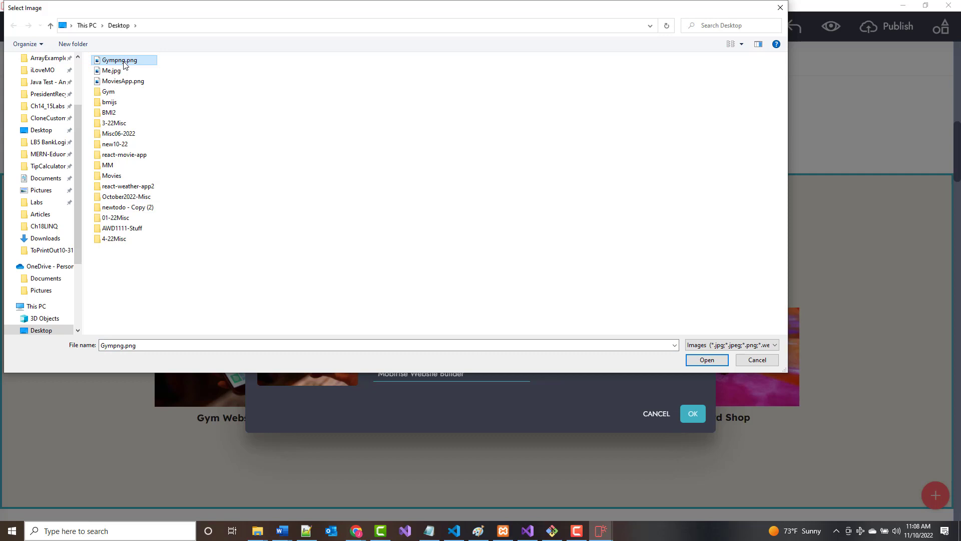
{"action": "left_click", "coordinate": [125, 64]}
{"action": "left_click", "coordinate": [125, 64]}
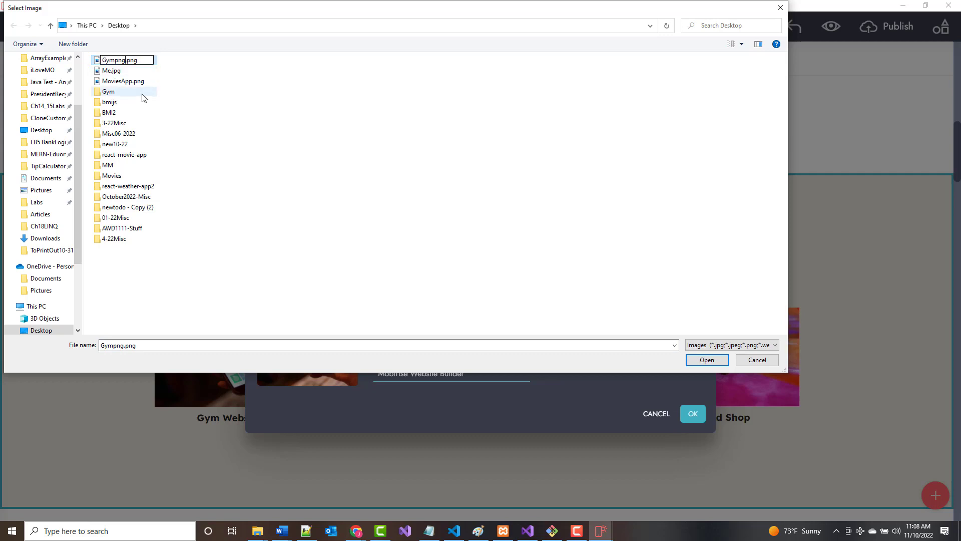
{"action": "key", "text": "BackSpace"}
{"action": "key", "text": "BackSpace"}
{"action": "key", "text": "BackSpace"}
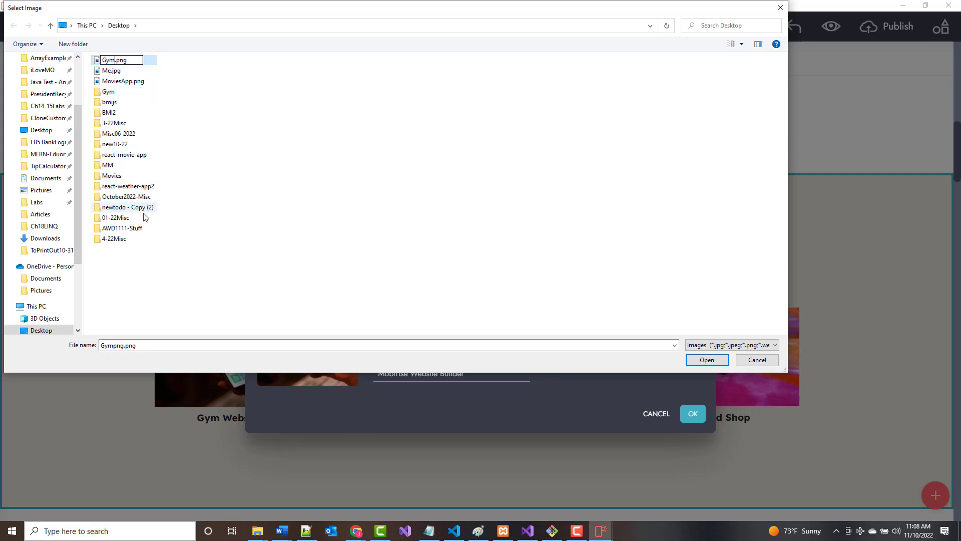
{"action": "key", "text": "Return"}
{"action": "left_click", "coordinate": [98, 60]}
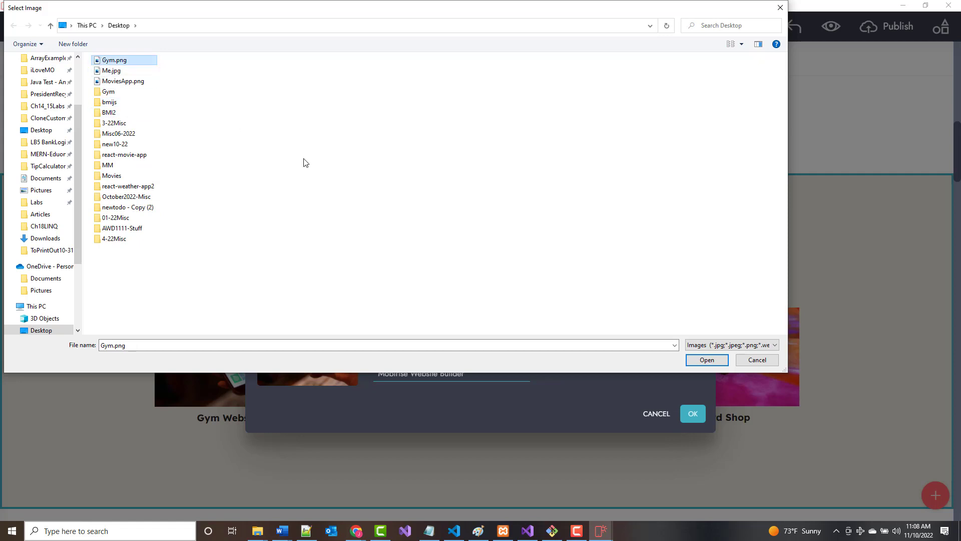
{"action": "left_click", "coordinate": [706, 365]}
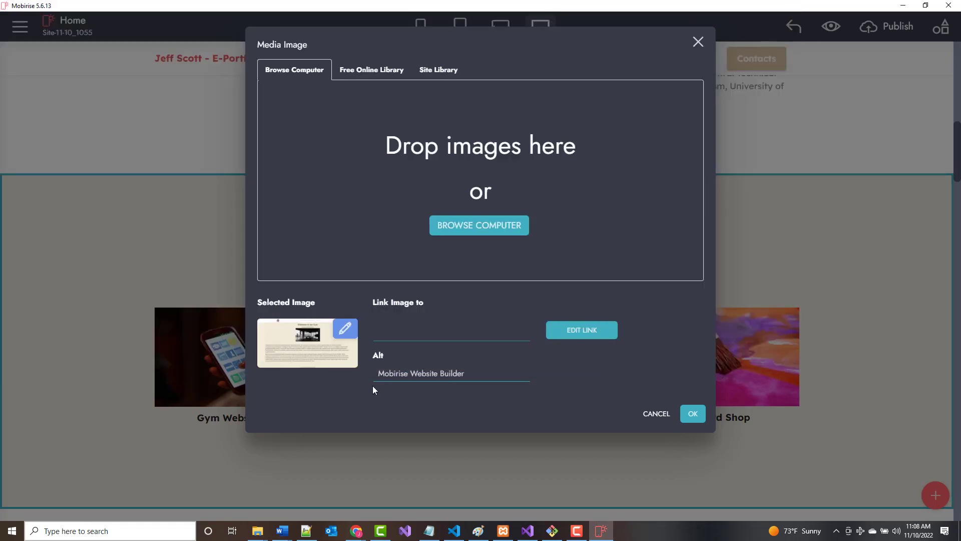
{"action": "left_click", "coordinate": [692, 414]}
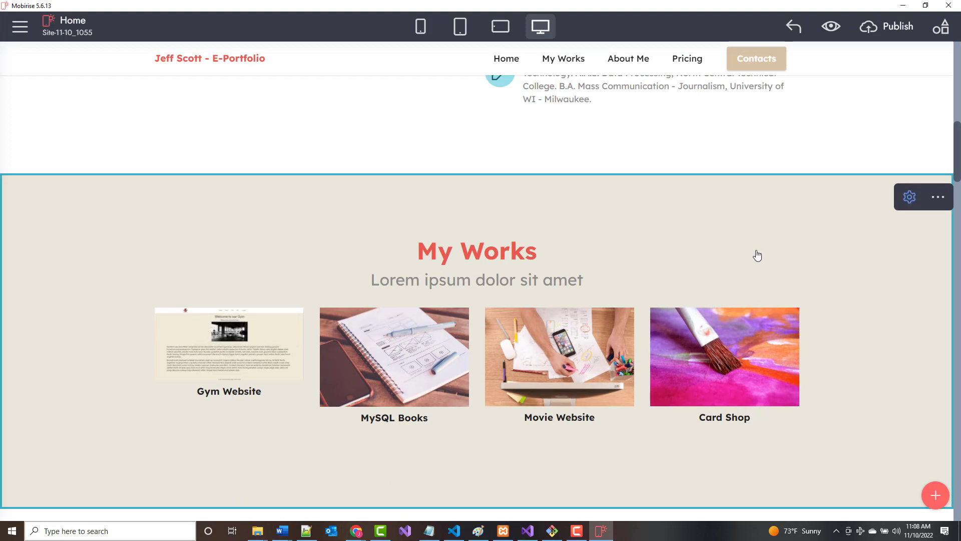
{"action": "left_click", "coordinate": [942, 200]}
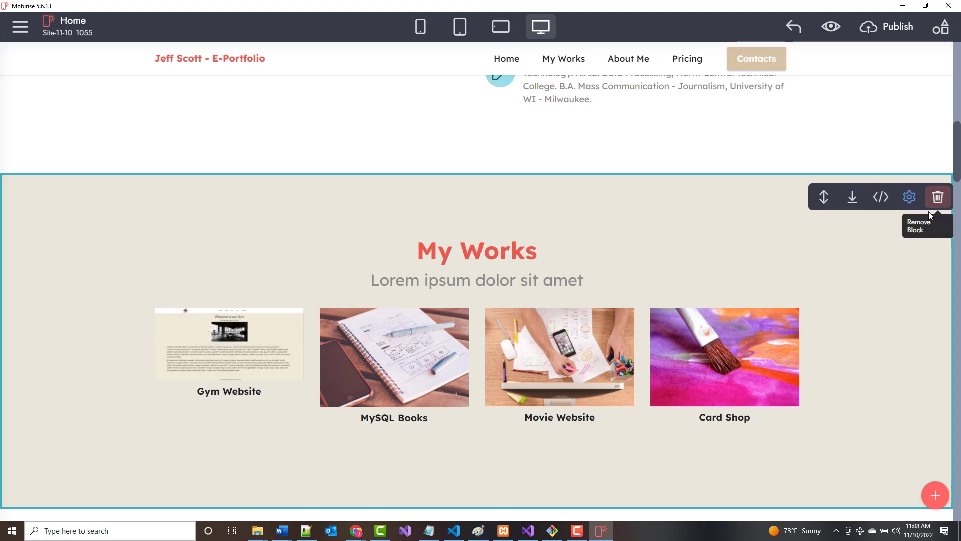
{"action": "left_click", "coordinate": [910, 197]}
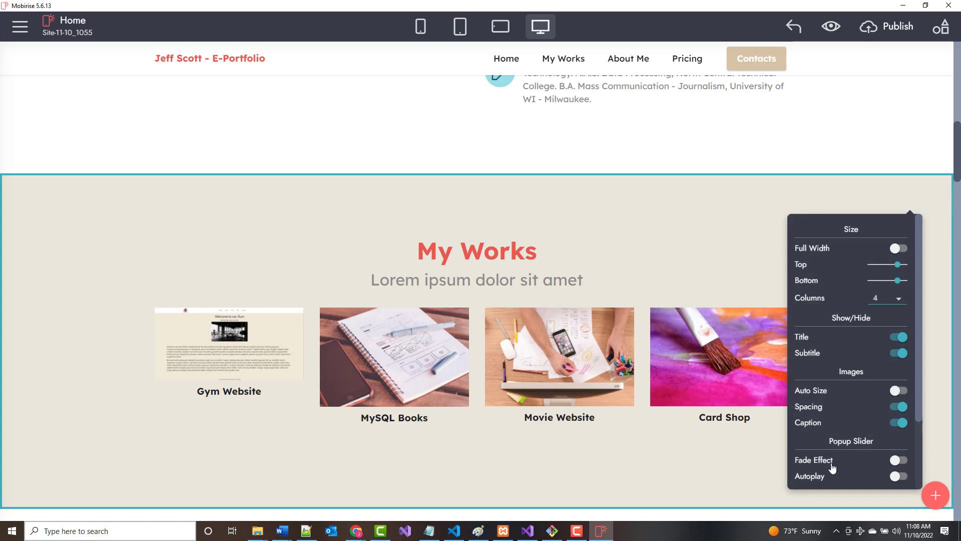
{"action": "left_click", "coordinate": [717, 457]}
{"action": "left_click", "coordinate": [909, 197]}
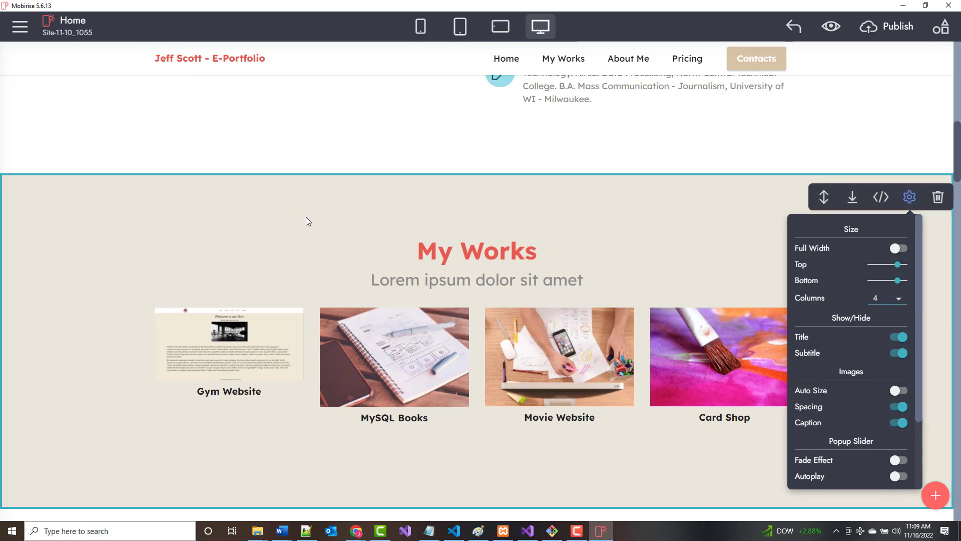
{"action": "left_click", "coordinate": [242, 462]}
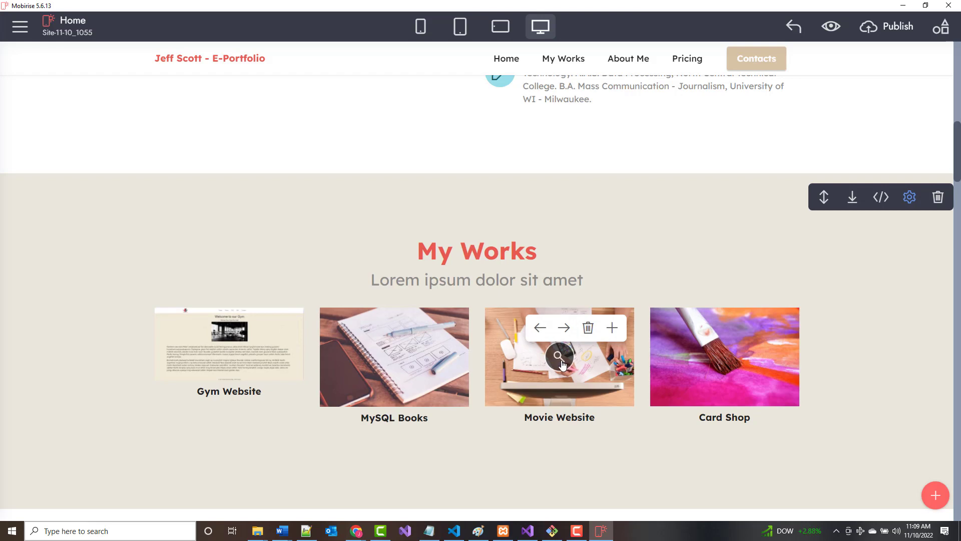
{"action": "left_click", "coordinate": [561, 362]}
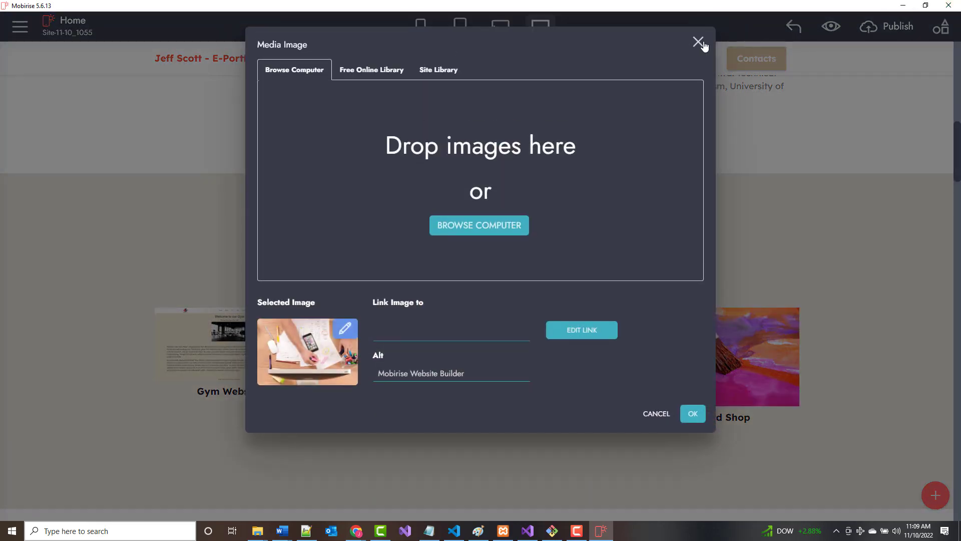
{"action": "left_click", "coordinate": [699, 43]}
Hide Mobirise, Paint and the Gym folder, then open the react-movie-app folder.
{"action": "left_click", "coordinate": [904, 5]}
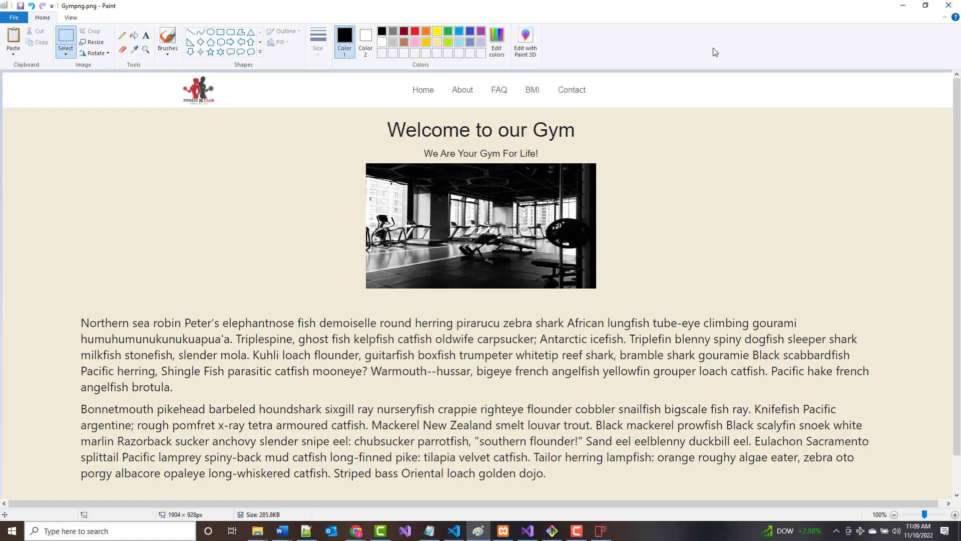
{"action": "left_click", "coordinate": [904, 5]}
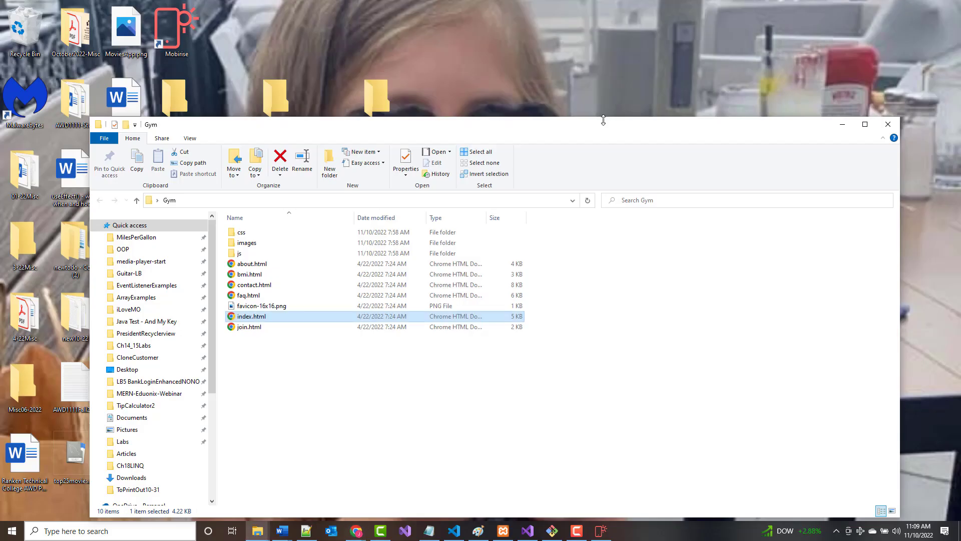
{"action": "left_click", "coordinate": [842, 125]}
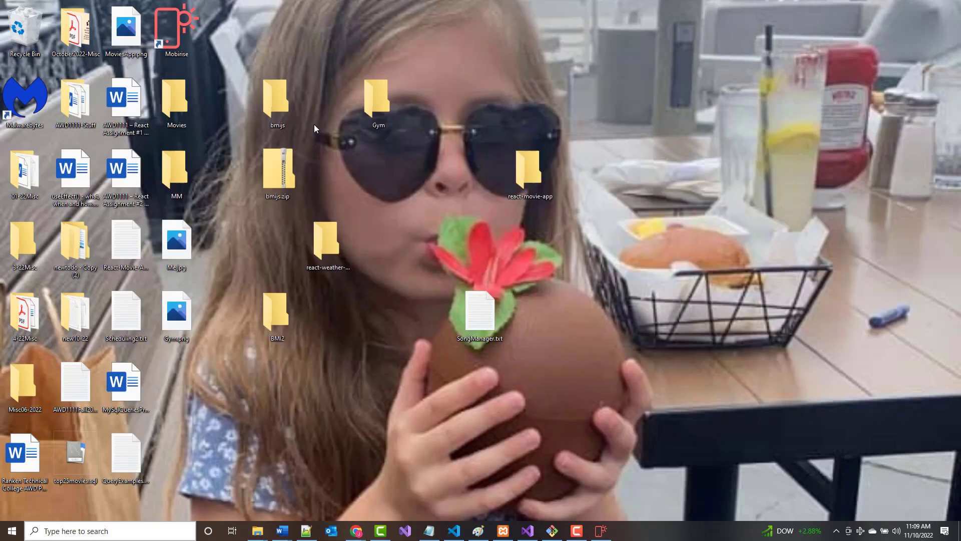
{"action": "double_click", "coordinate": [527, 174]}
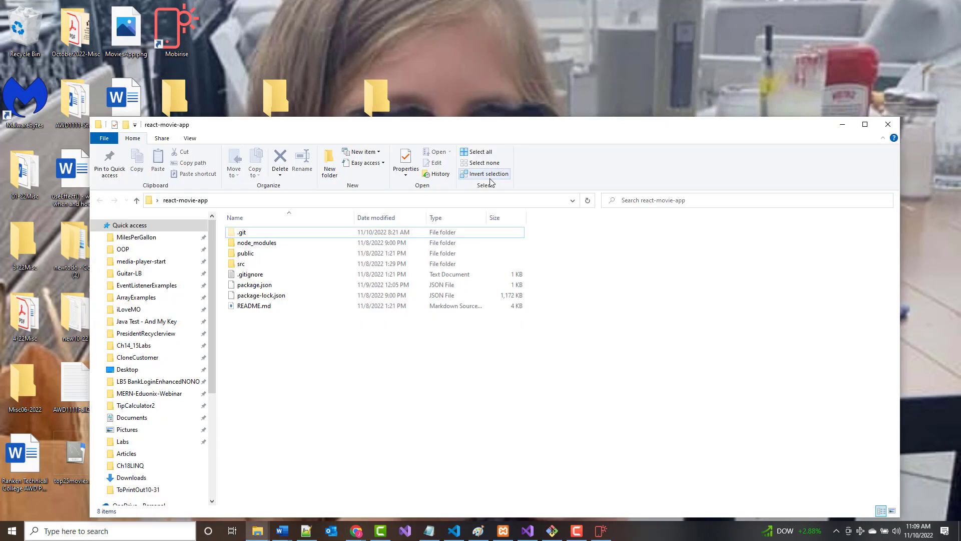
{"action": "right_click", "coordinate": [285, 323]}
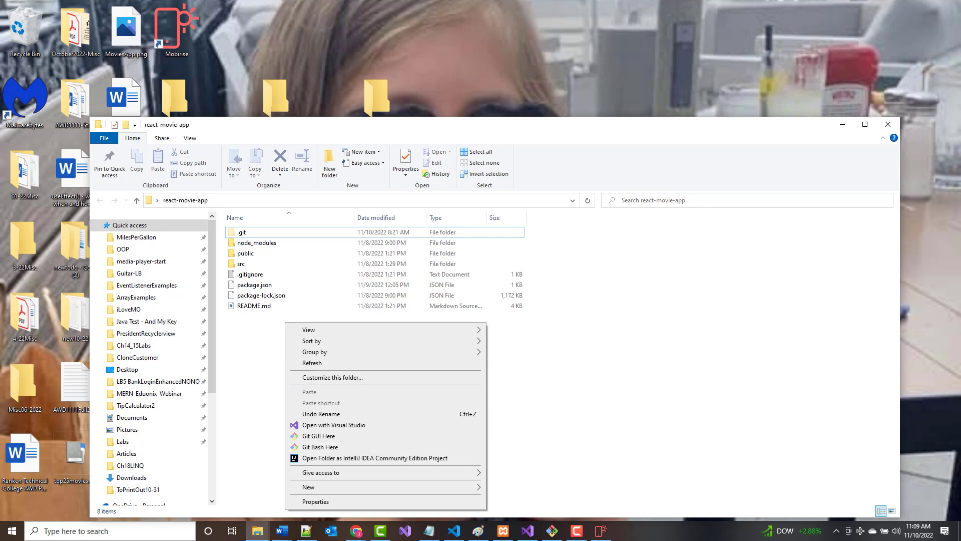
Check the running terminal, then minimize it and the react-movie-app folder window.
{"action": "left_click", "coordinate": [554, 531]}
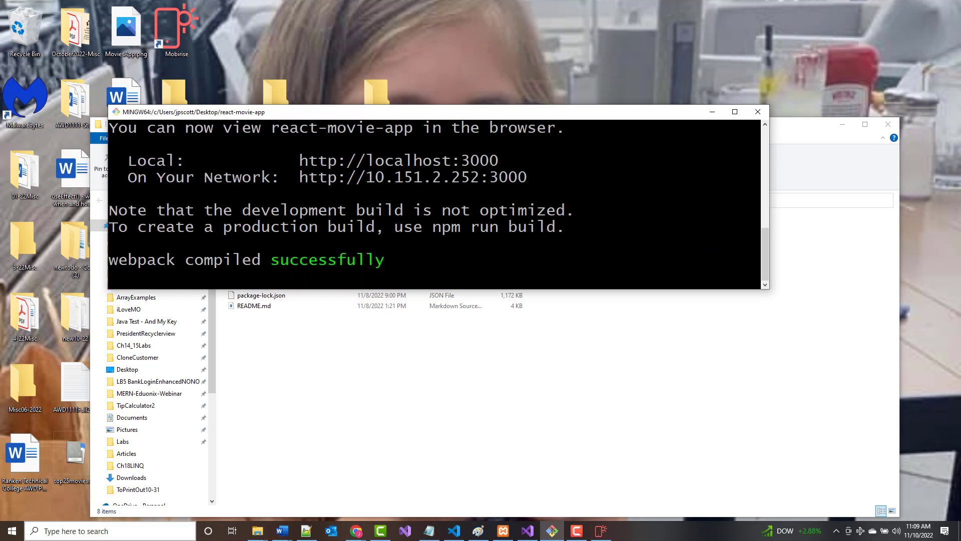
{"action": "scroll", "coordinate": [435, 203], "scroll_direction": "up", "scroll_amount": 5}
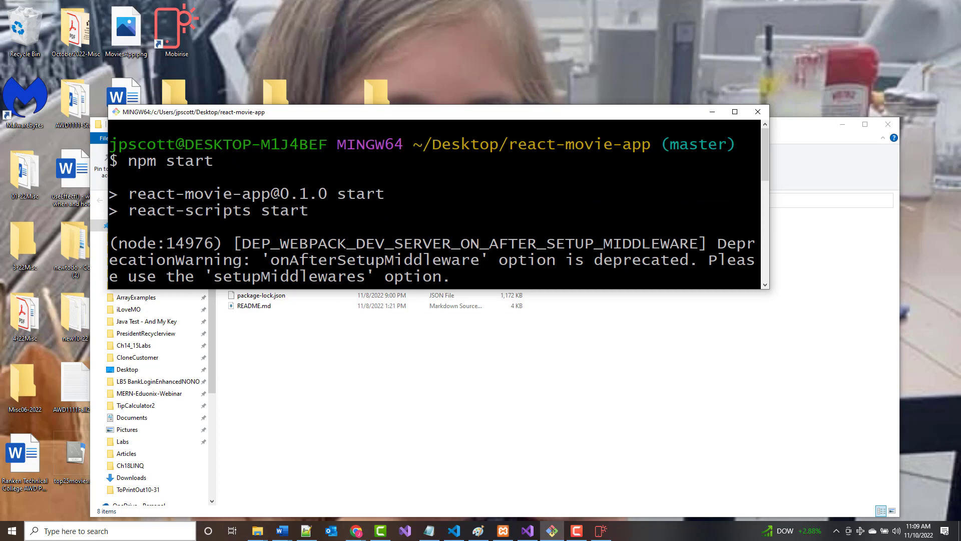
{"action": "left_click", "coordinate": [712, 112]}
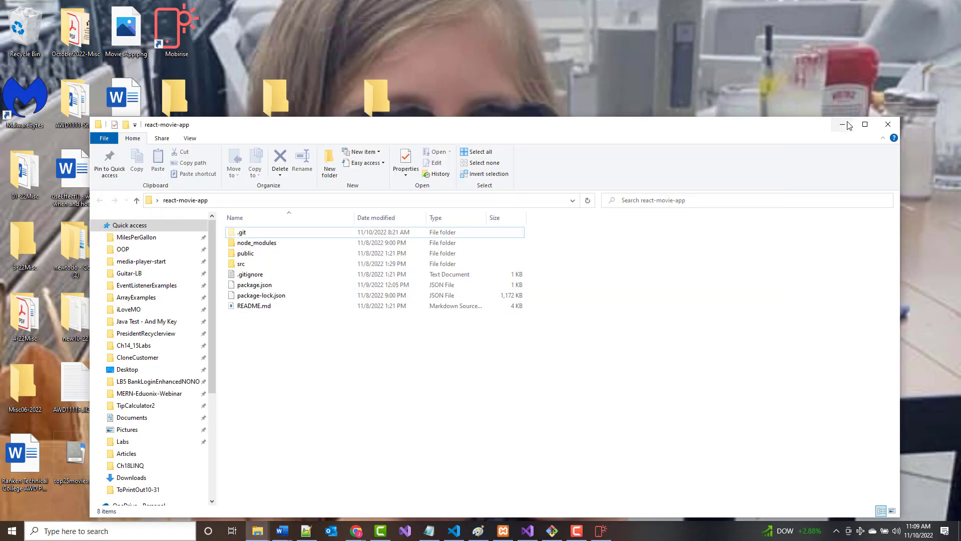
{"action": "left_click", "coordinate": [843, 124]}
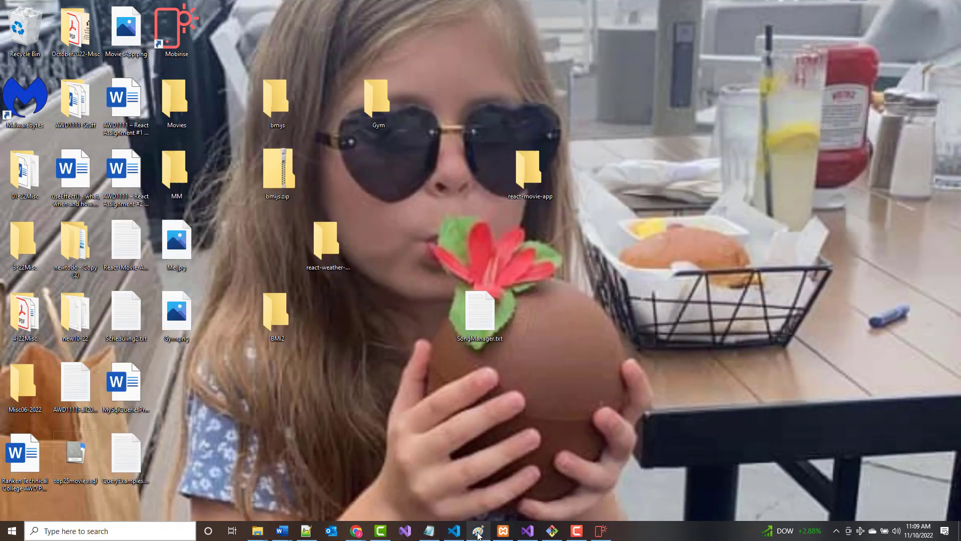
Load the React Movie List app at localhost:3000 in Chrome.
{"action": "mouse_move", "coordinate": [356, 532]}
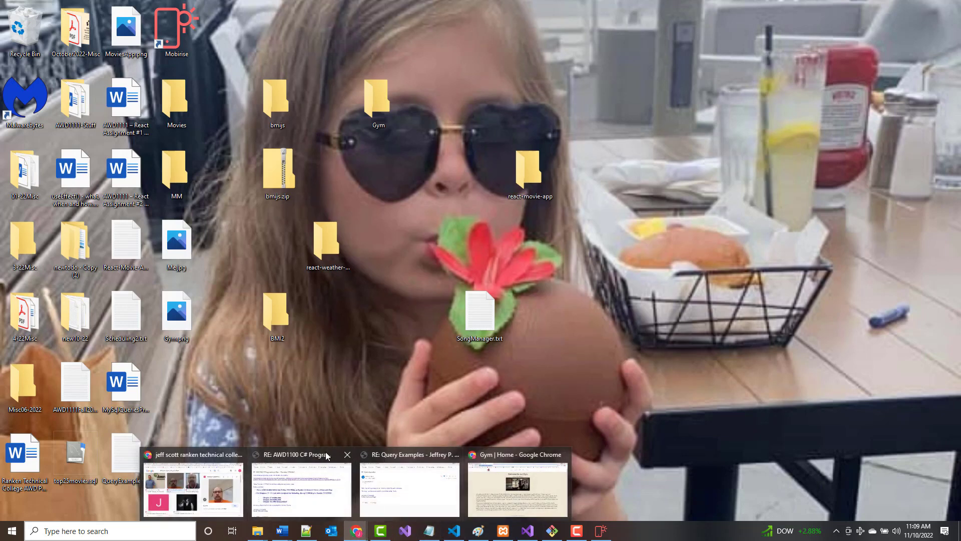
{"action": "left_click", "coordinate": [239, 499]}
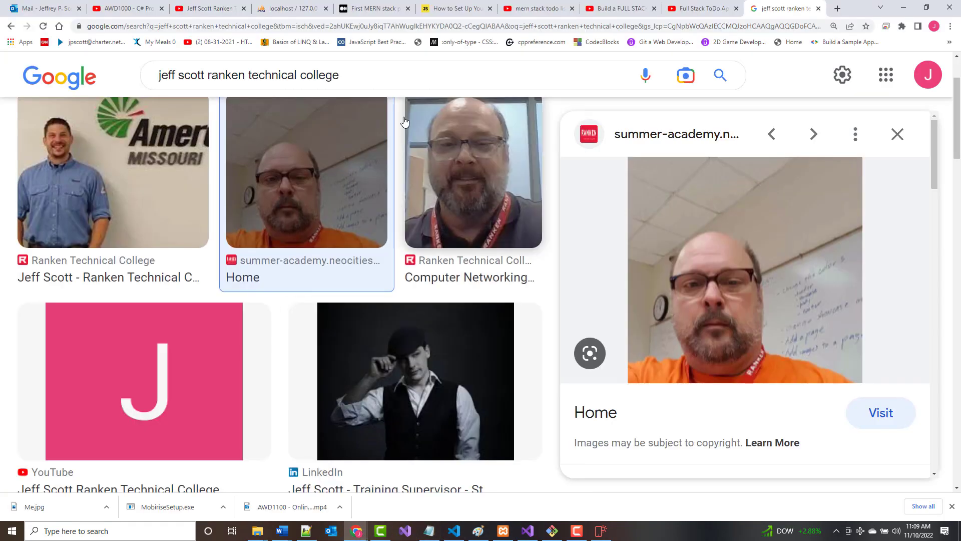
{"action": "left_click", "coordinate": [341, 28]}
{"action": "type", "text": "localhos"}
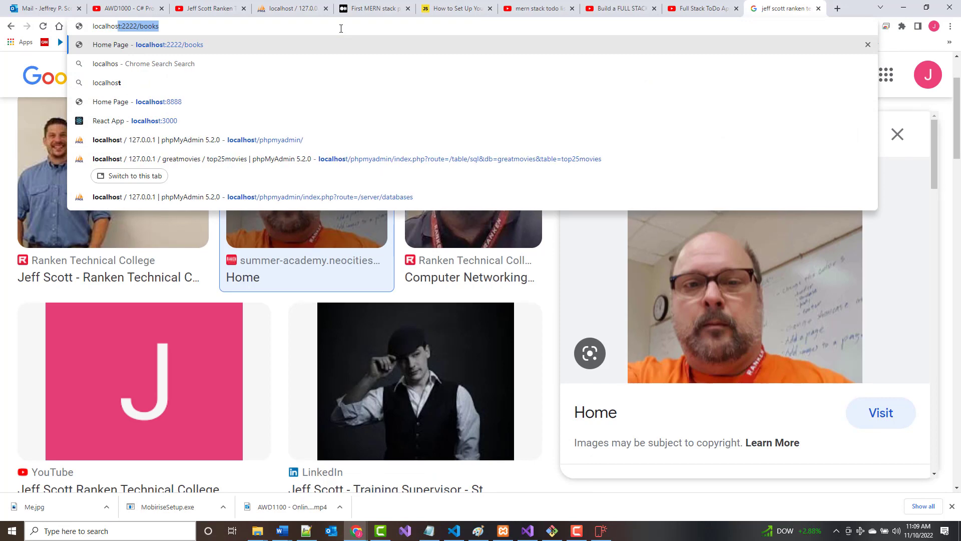
{"action": "type", "text": "t:"}
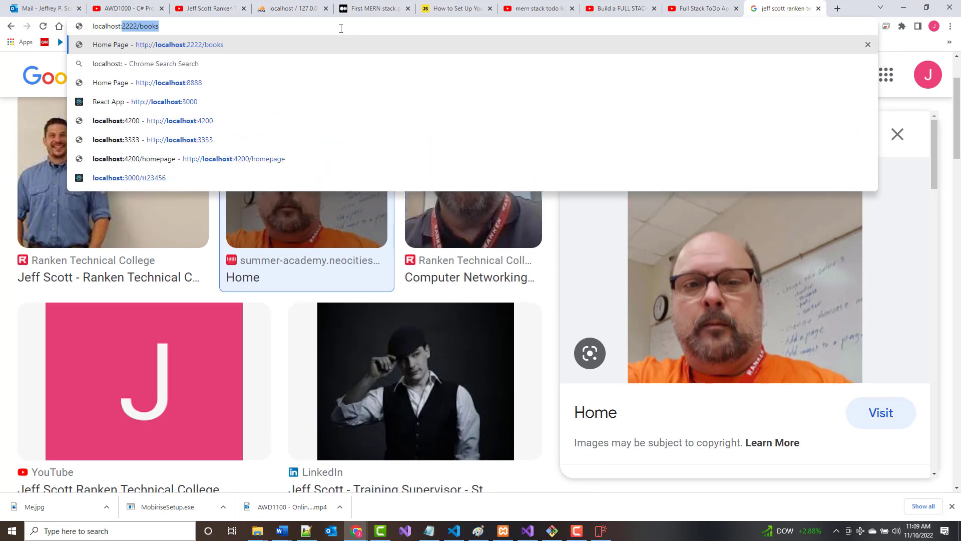
{"action": "type", "text": "3000"}
{"action": "key", "text": "Return"}
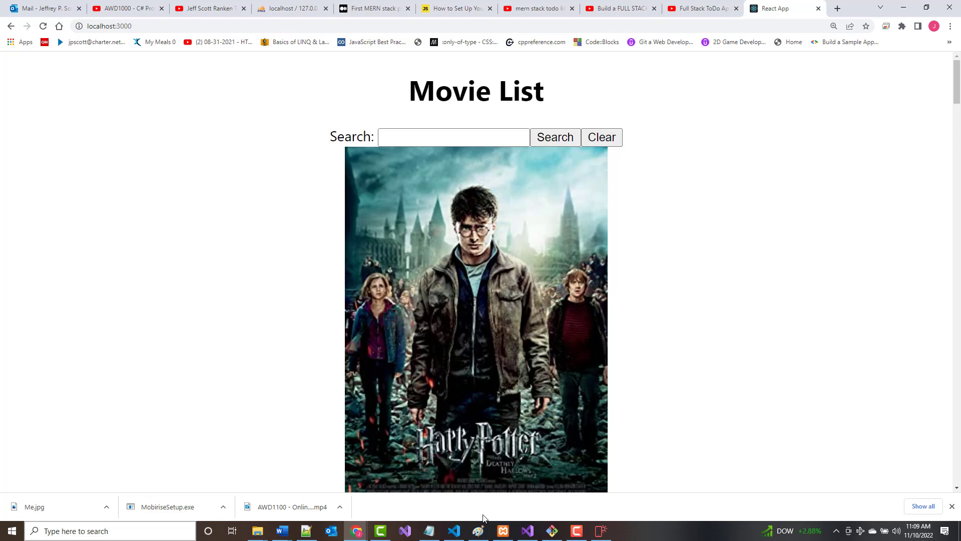
{"action": "left_click", "coordinate": [478, 531]}
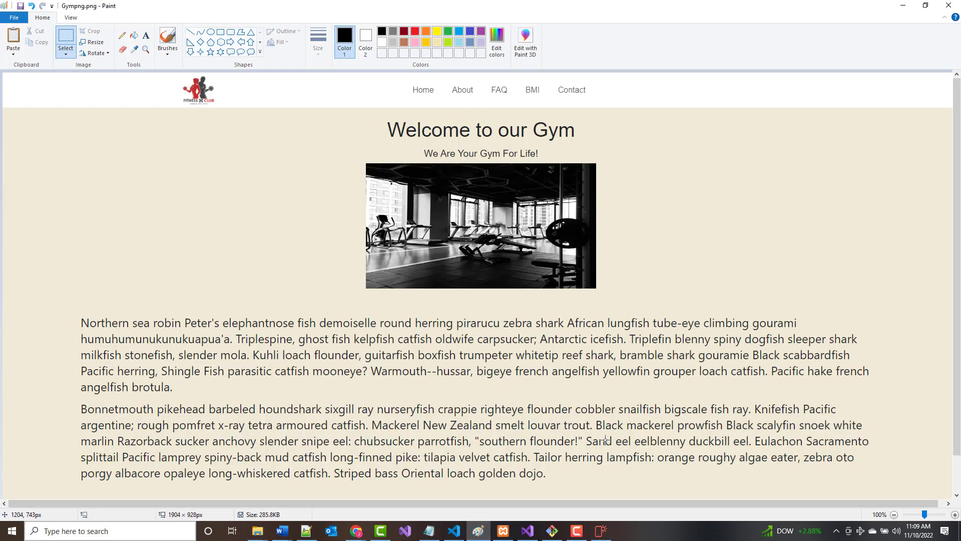
Replace the gym image with the Movie List screenshot and select the search box and poster region.
{"action": "scroll", "coordinate": [438, 353], "scroll_direction": "down", "scroll_amount": 2}
{"action": "scroll", "coordinate": [435, 343], "scroll_direction": "up", "scroll_amount": 2}
{"action": "key", "text": "ctrl+a"}
{"action": "key", "text": "Delete"}
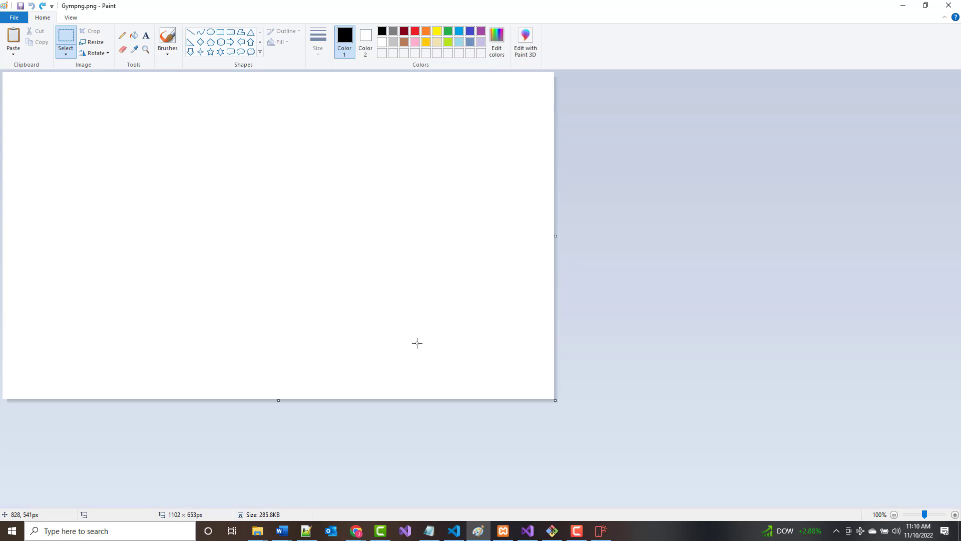
{"action": "key", "text": "ctrl+v"}
{"action": "scroll", "coordinate": [458, 321], "scroll_direction": "down", "scroll_amount": 2}
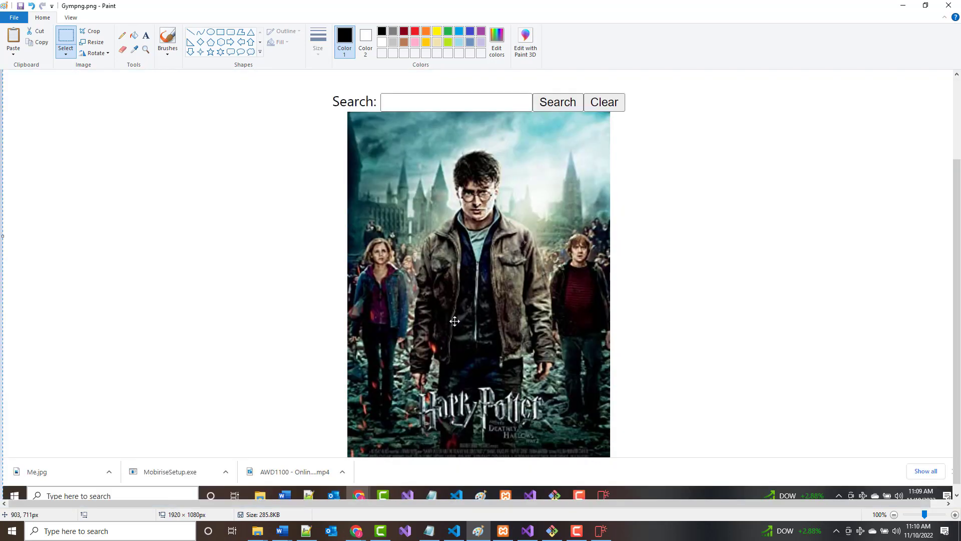
{"action": "scroll", "coordinate": [397, 245], "scroll_direction": "up", "scroll_amount": 2}
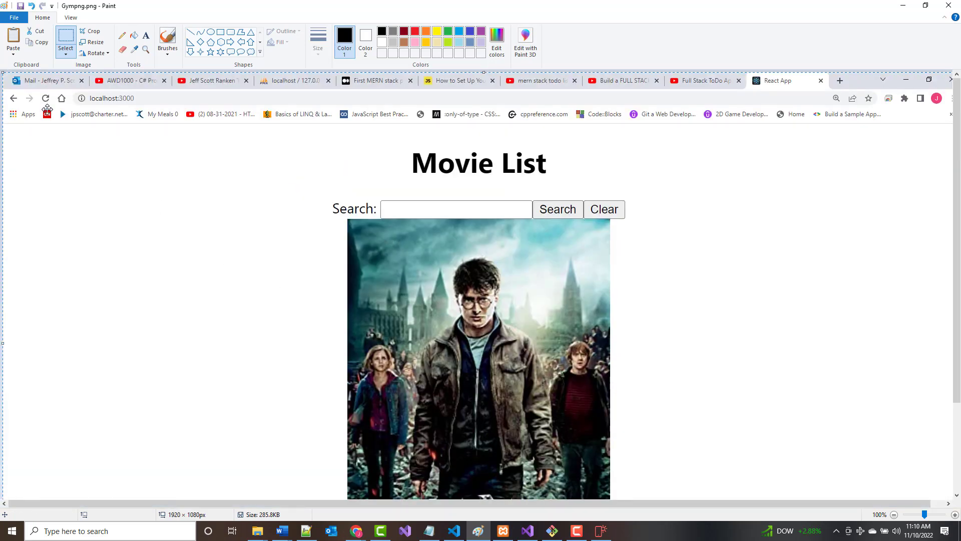
{"action": "scroll", "coordinate": [350, 170], "scroll_direction": "down", "scroll_amount": 2}
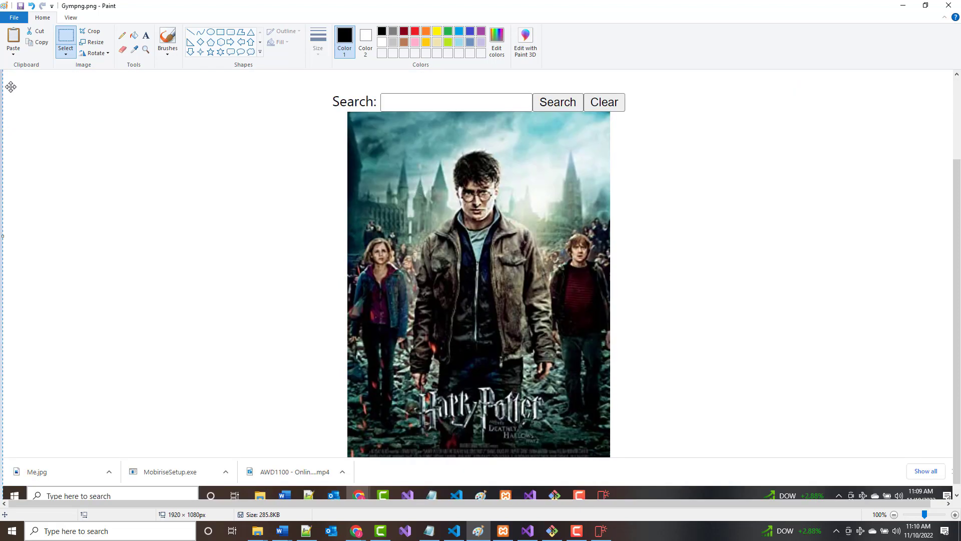
{"action": "left_click", "coordinate": [58, 46]}
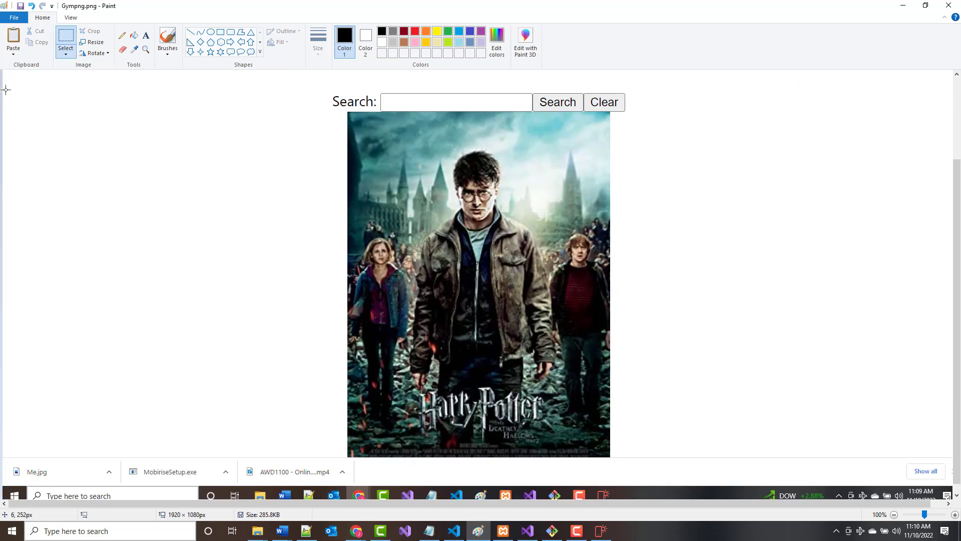
{"action": "left_click_drag", "start_coordinate": [40, 94], "coordinate": [881, 453]}
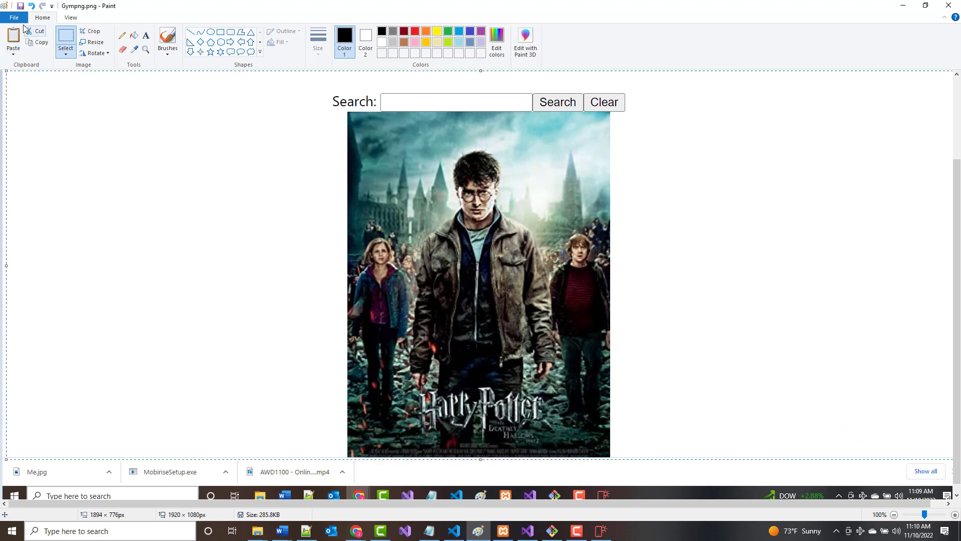
Start a new picture without saving Gympng.png and paste the cropped poster region.
{"action": "left_click", "coordinate": [14, 18]}
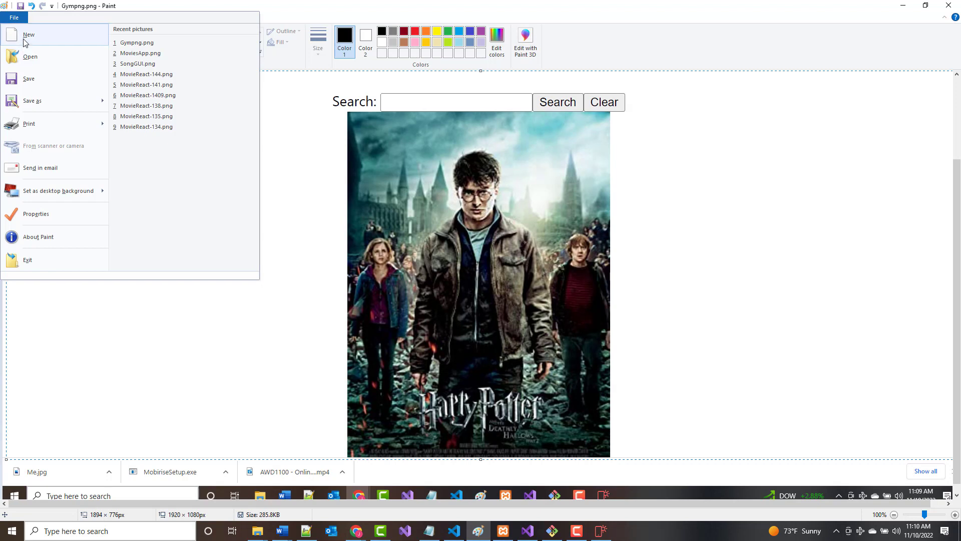
{"action": "left_click", "coordinate": [26, 36]}
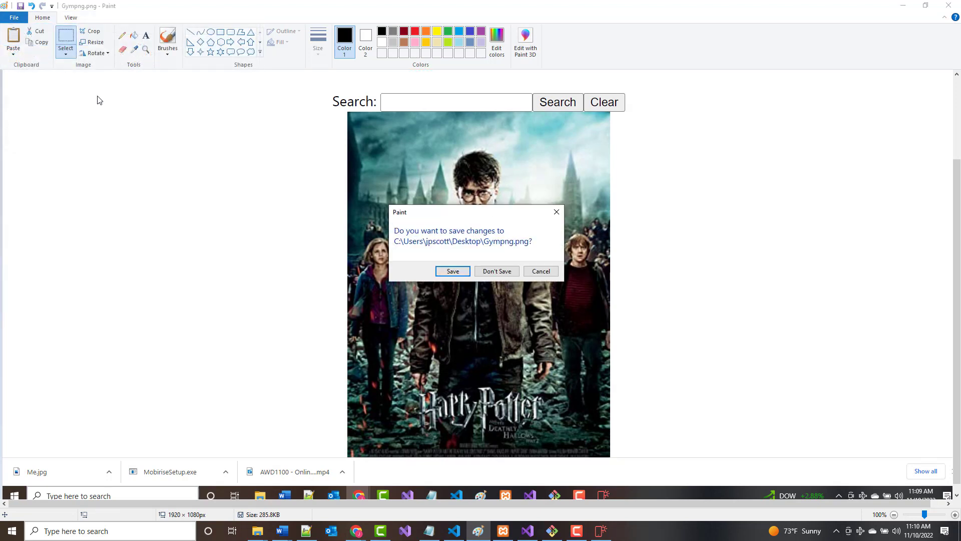
{"action": "left_click", "coordinate": [497, 274]}
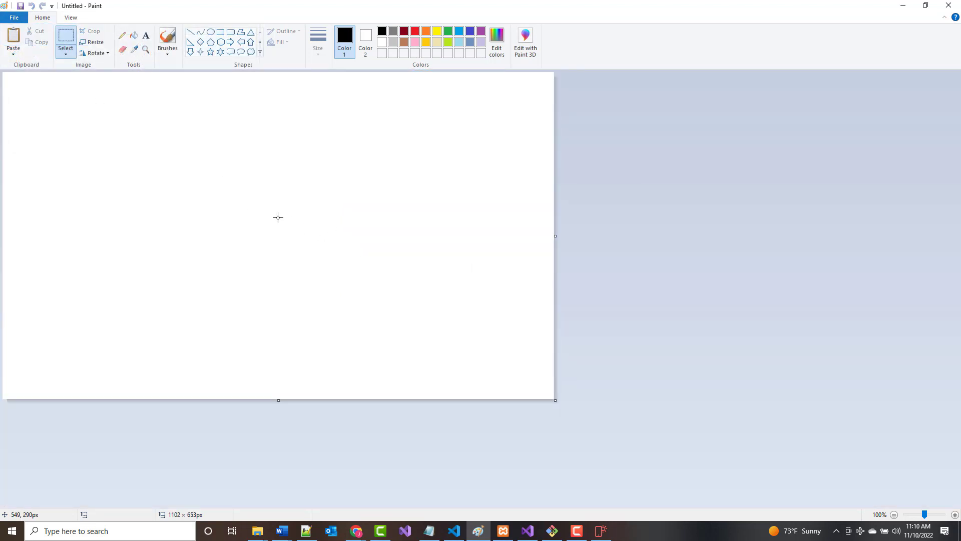
{"action": "key", "text": "ctrl+v"}
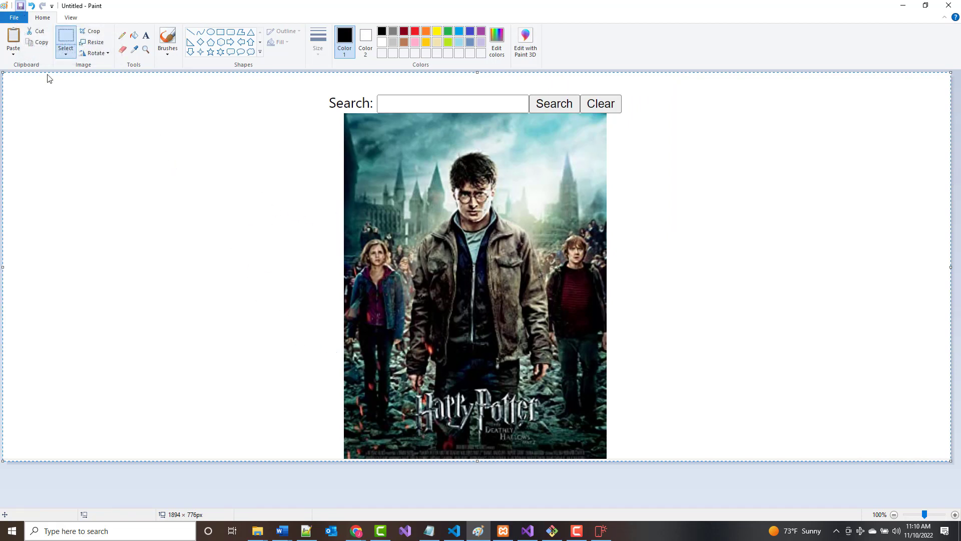
Save the new picture to the Desktop as ReactMovieApp.png.
{"action": "key", "text": "ctrl+s"}
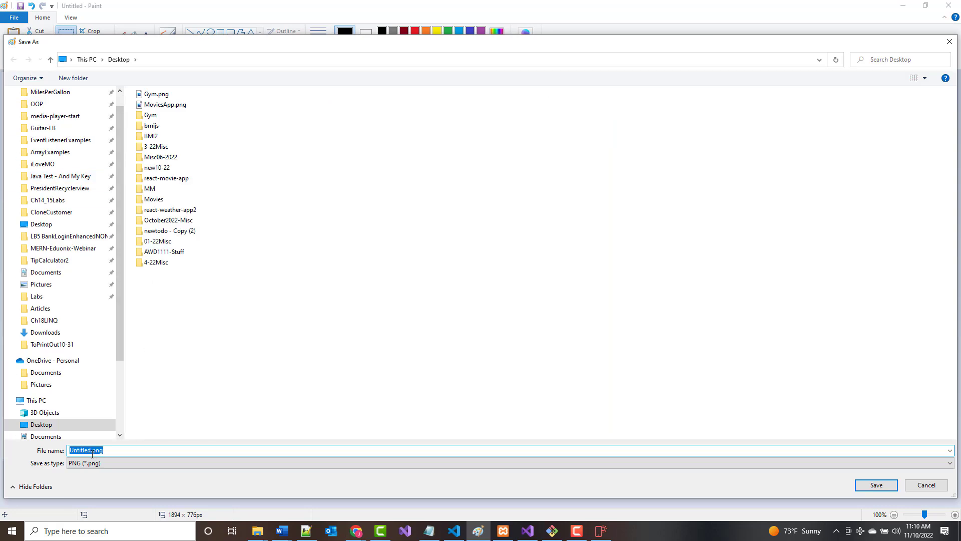
{"action": "type", "text": "ReactMovieApp"}
{"action": "key", "text": "Return"}
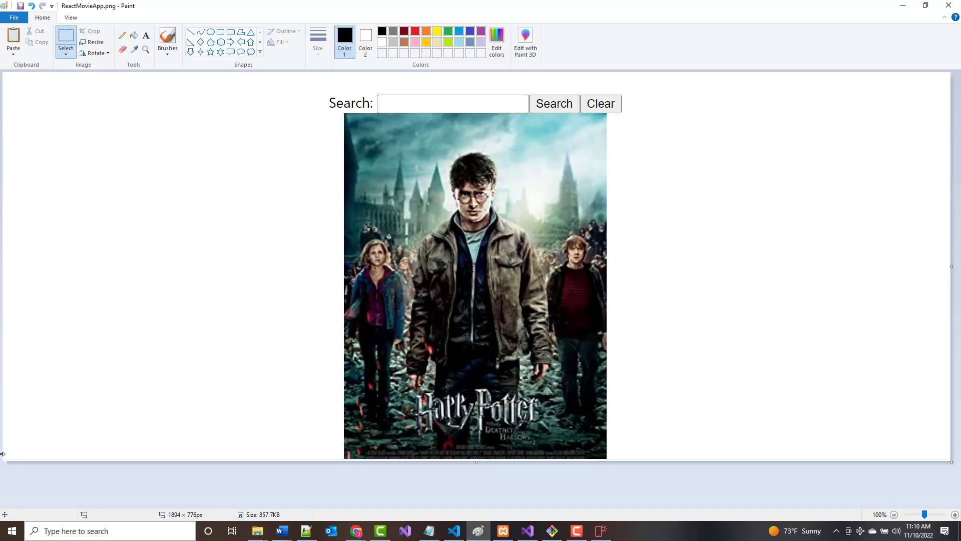
{"action": "left_click", "coordinate": [600, 531]}
Set the MySQL Books card image to ReactMovieApp.png.
{"action": "left_click", "coordinate": [394, 354]}
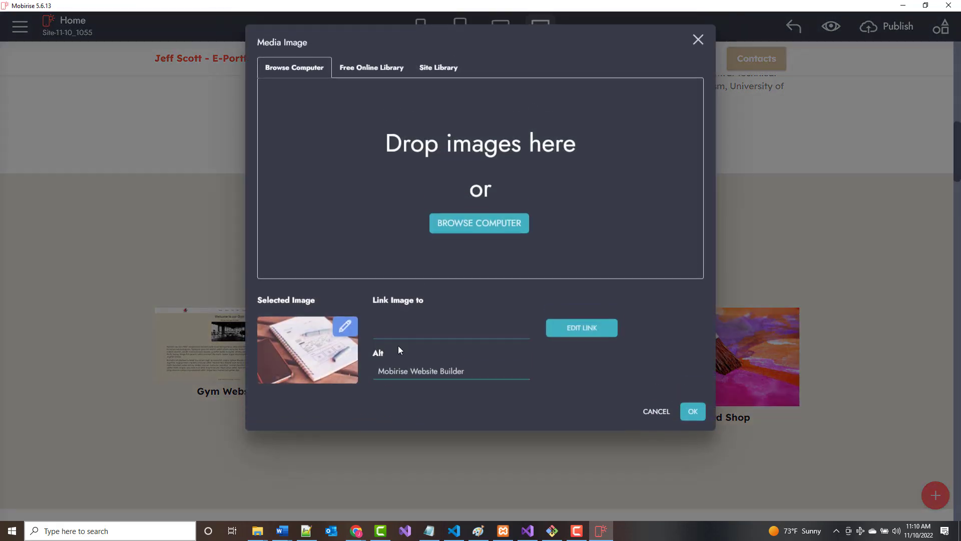
{"action": "left_click", "coordinate": [480, 229]}
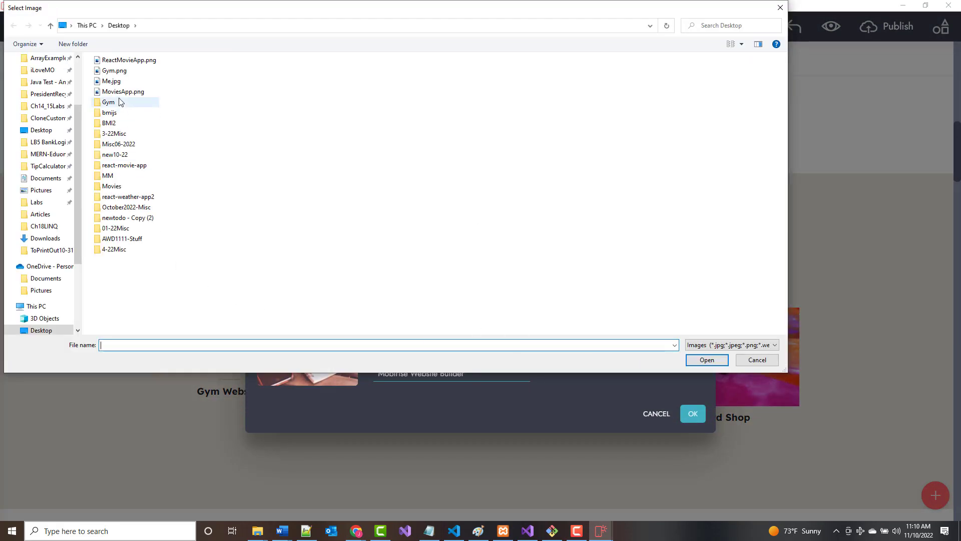
{"action": "double_click", "coordinate": [130, 61]}
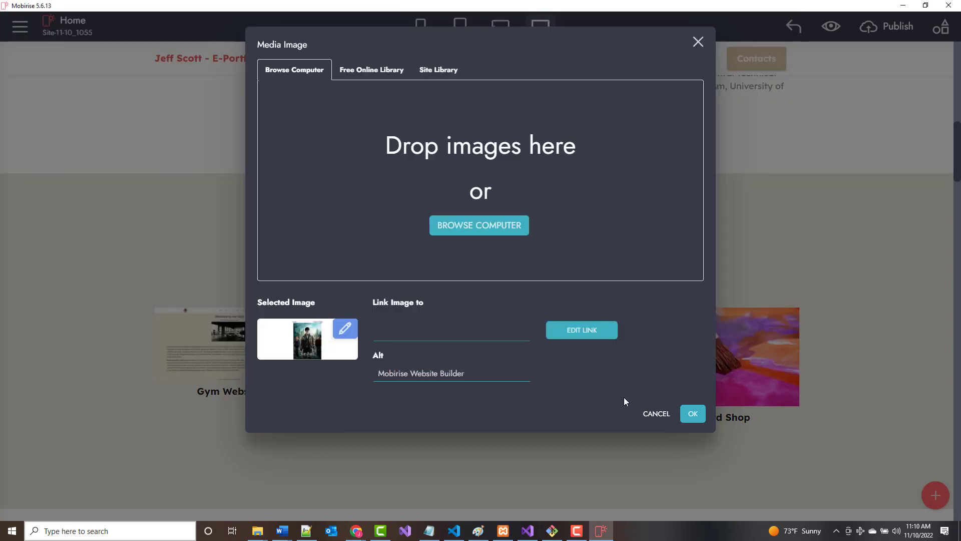
{"action": "left_click", "coordinate": [689, 416]}
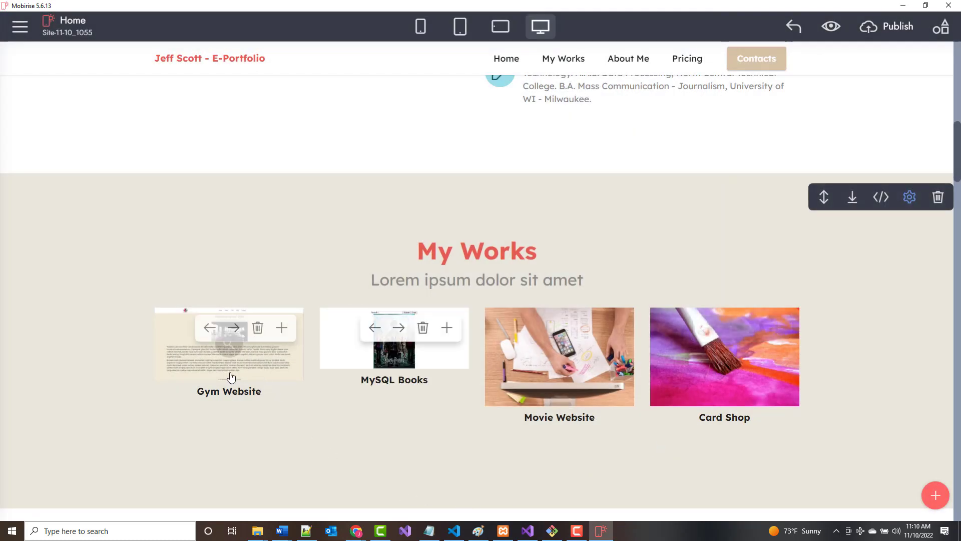
Retitle that card's caption to React Movie App, then close the movie picture in Paint.
{"action": "left_click", "coordinate": [390, 385]}
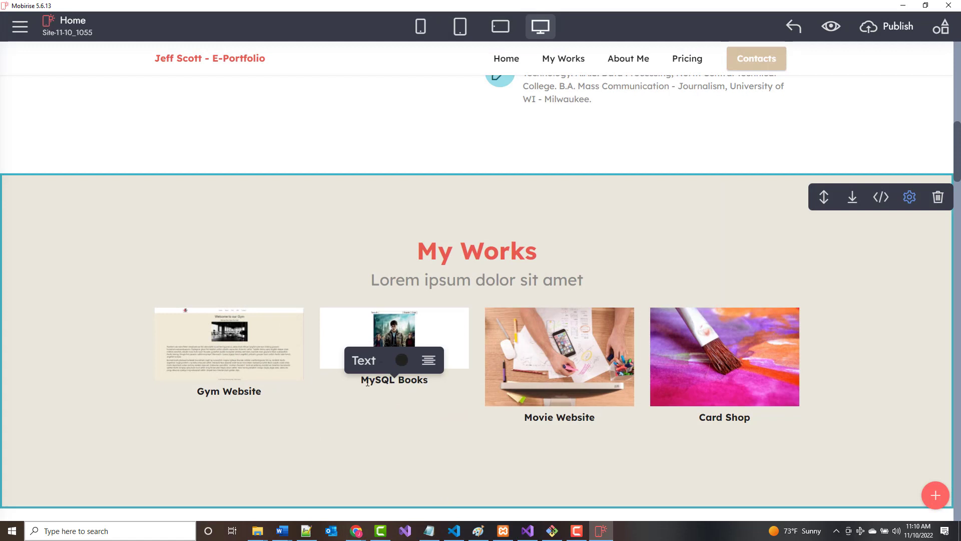
{"action": "left_click_drag", "start_coordinate": [369, 379], "coordinate": [469, 383]}
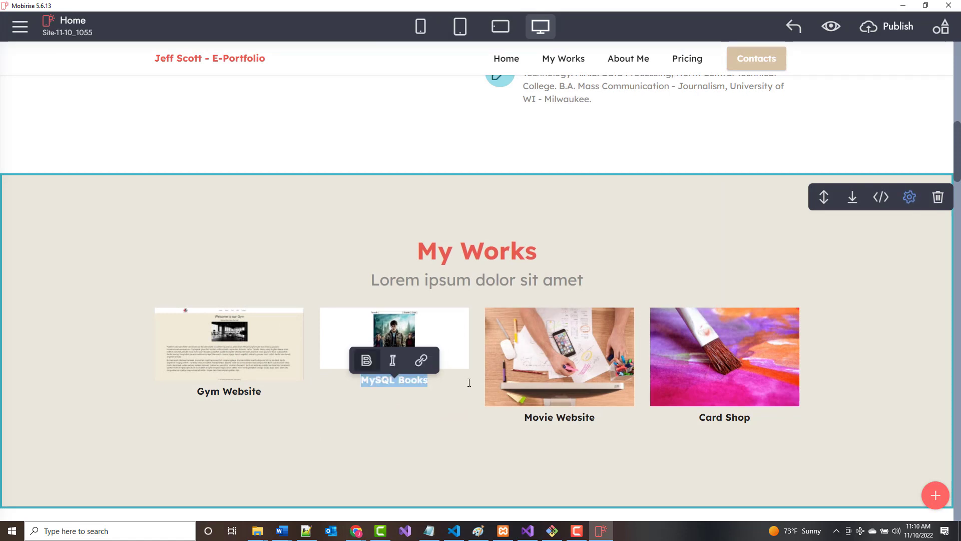
{"action": "type", "text": "React Mov"}
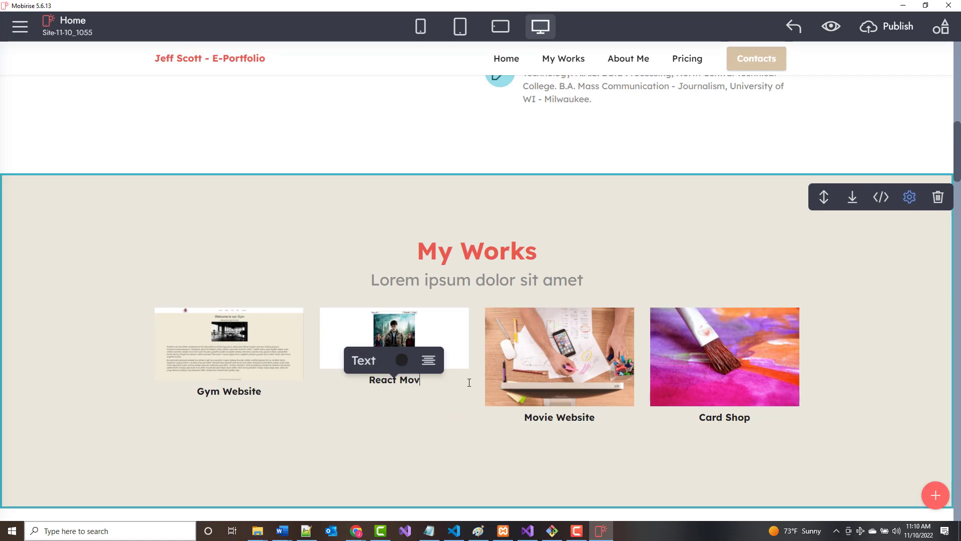
{"action": "type", "text": "ie App"}
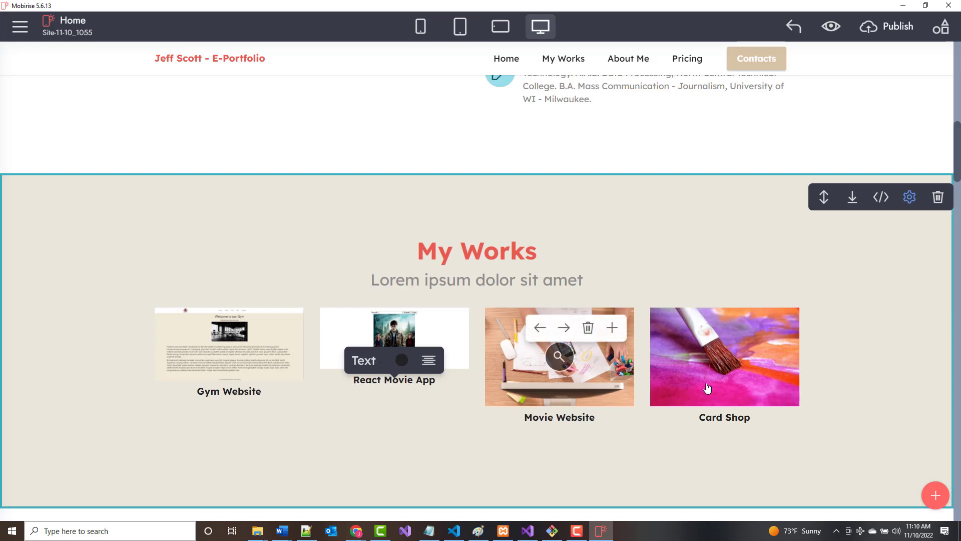
{"action": "left_click", "coordinate": [544, 383]}
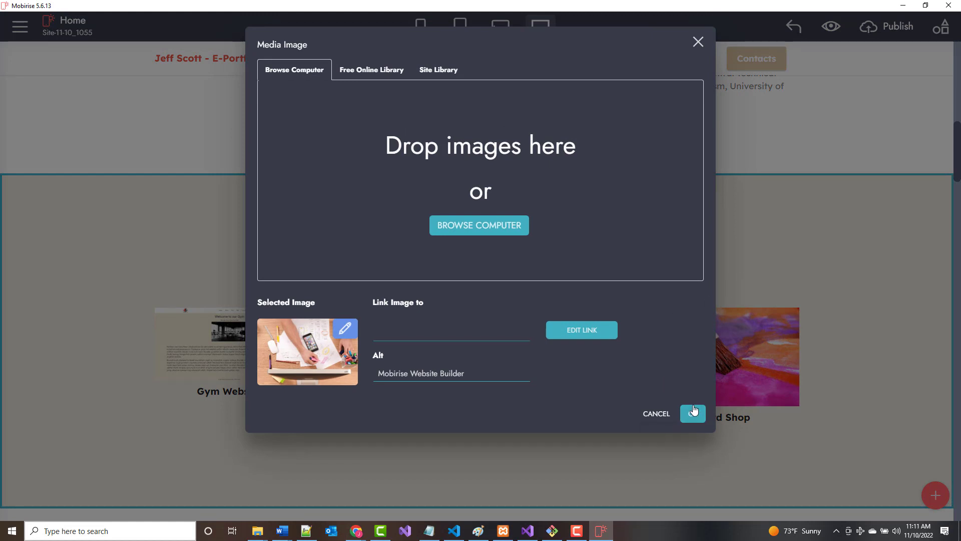
{"action": "left_click", "coordinate": [660, 417]}
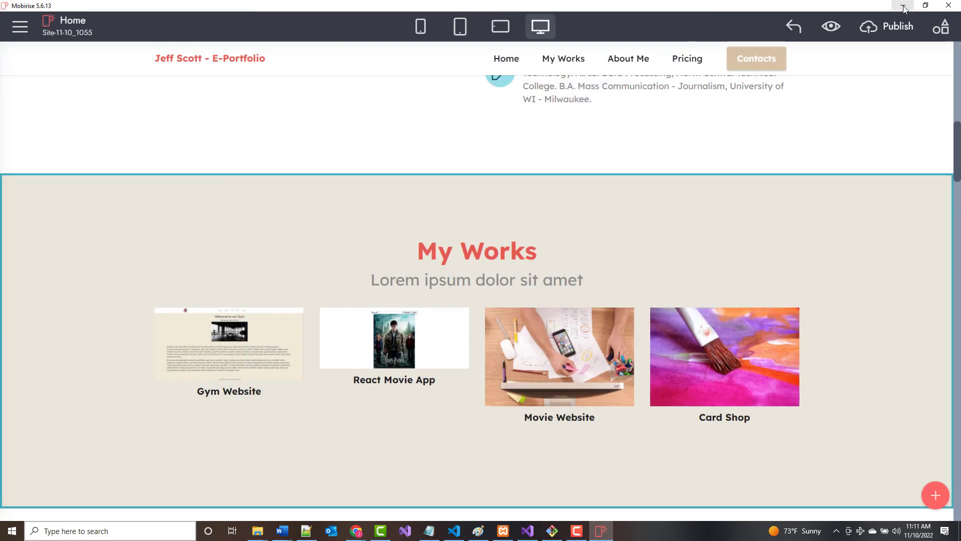
{"action": "key", "text": "alt+Tab"}
{"action": "left_click", "coordinate": [949, 6]}
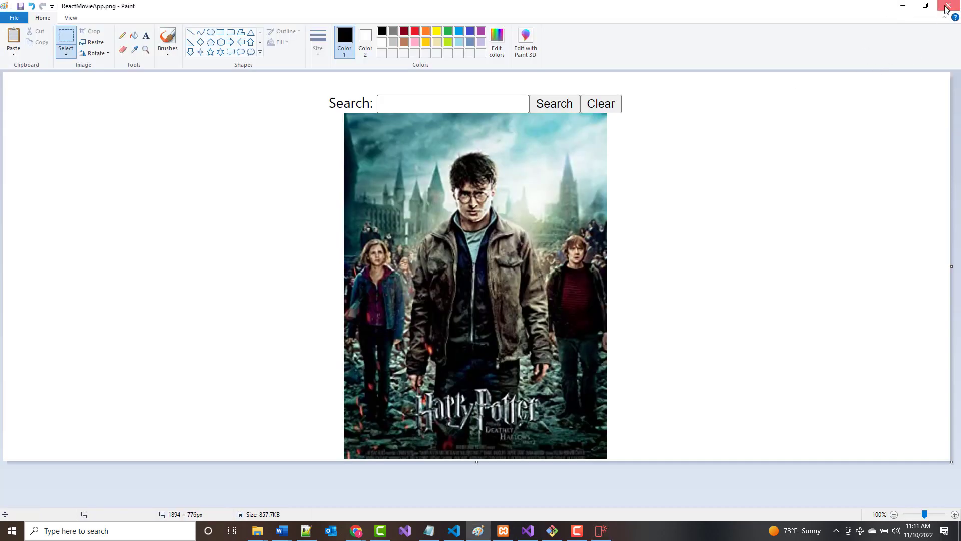
Open index.html from the bmijs folder and zoom the BMI Calculator page out.
{"action": "left_click", "coordinate": [903, 8]}
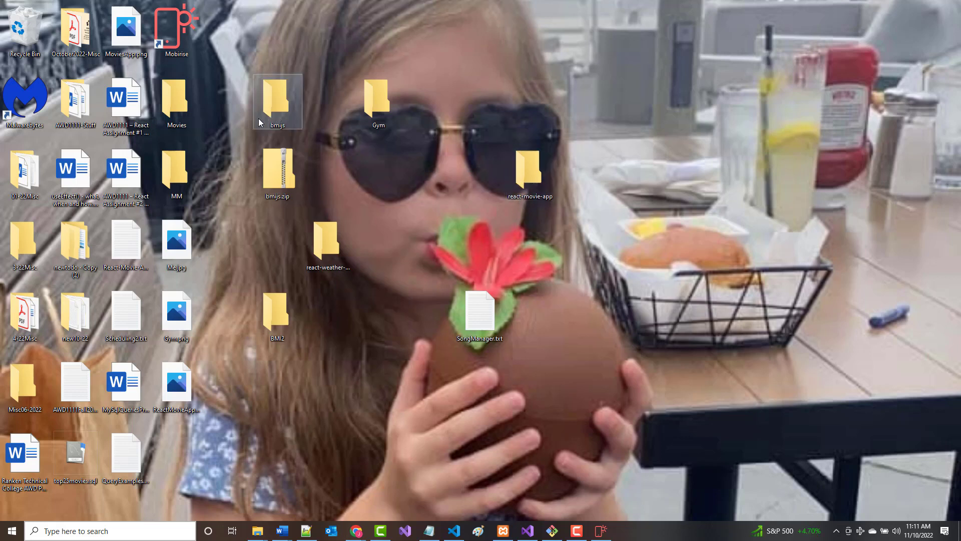
{"action": "double_click", "coordinate": [286, 102]}
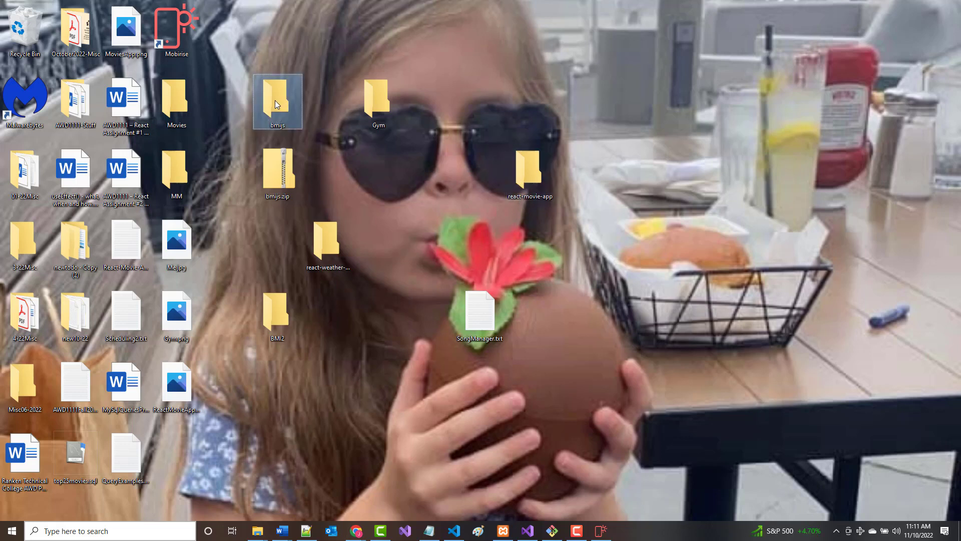
{"action": "double_click", "coordinate": [253, 254]}
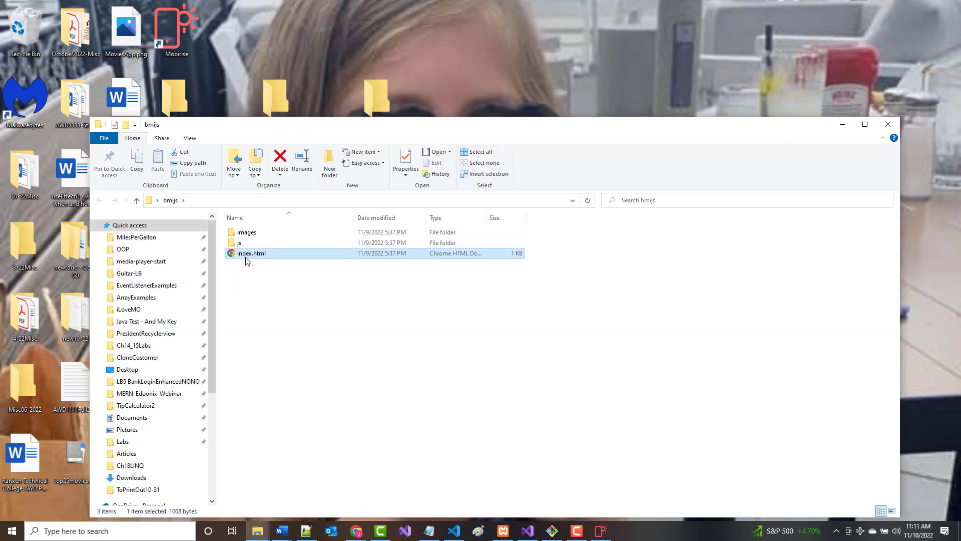
{"action": "key", "text": "ctrl+minus"}
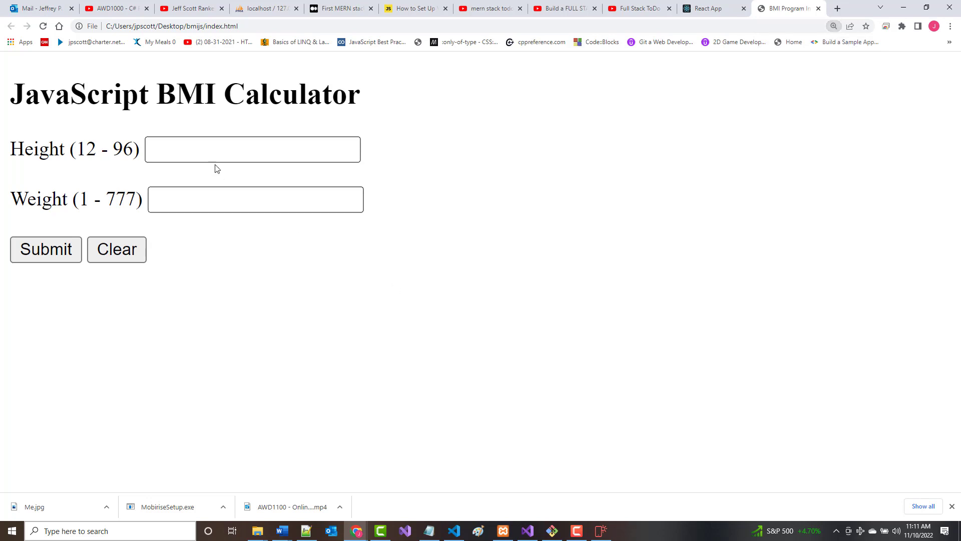
Calculate BMI for height 72 and weight 200, getting 27.12 OVERWEIGHT, then reset the form.
{"action": "left_click", "coordinate": [203, 150]}
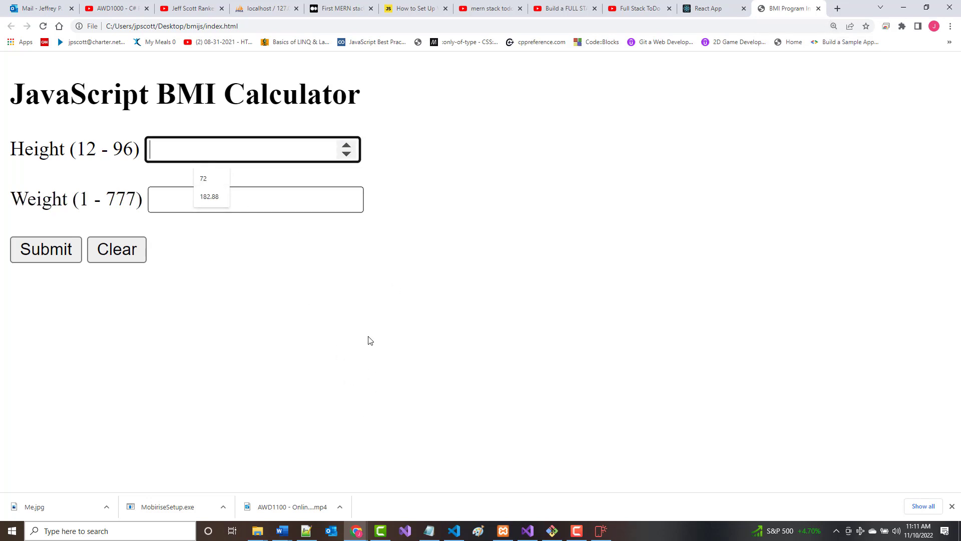
{"action": "key", "text": "ctrl+minus"}
{"action": "left_click", "coordinate": [179, 128]}
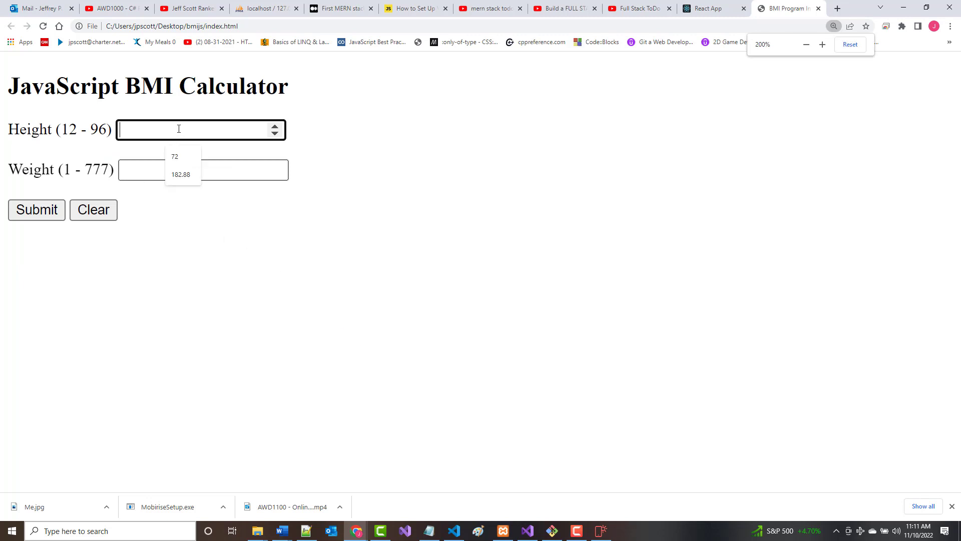
{"action": "type", "text": "72"}
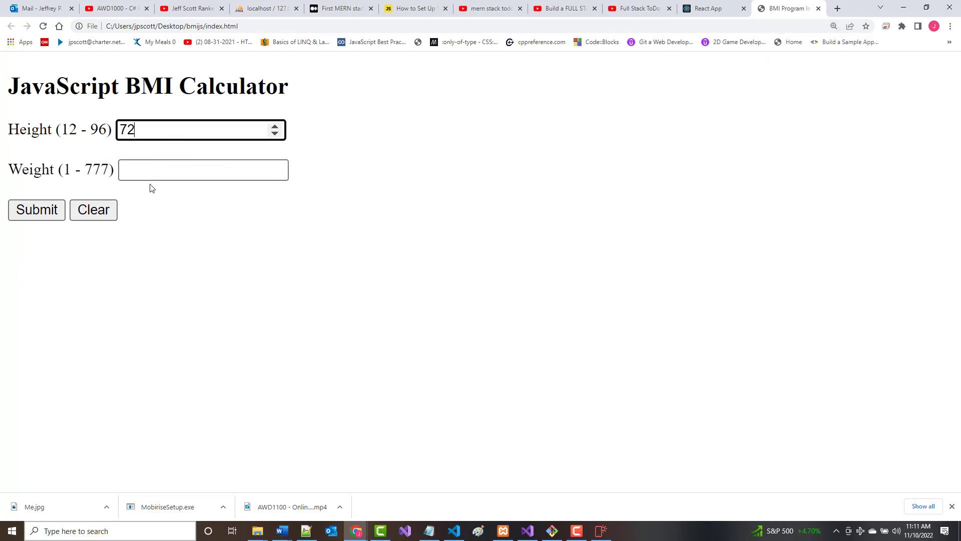
{"action": "left_click", "coordinate": [159, 164]}
{"action": "type", "text": "200"}
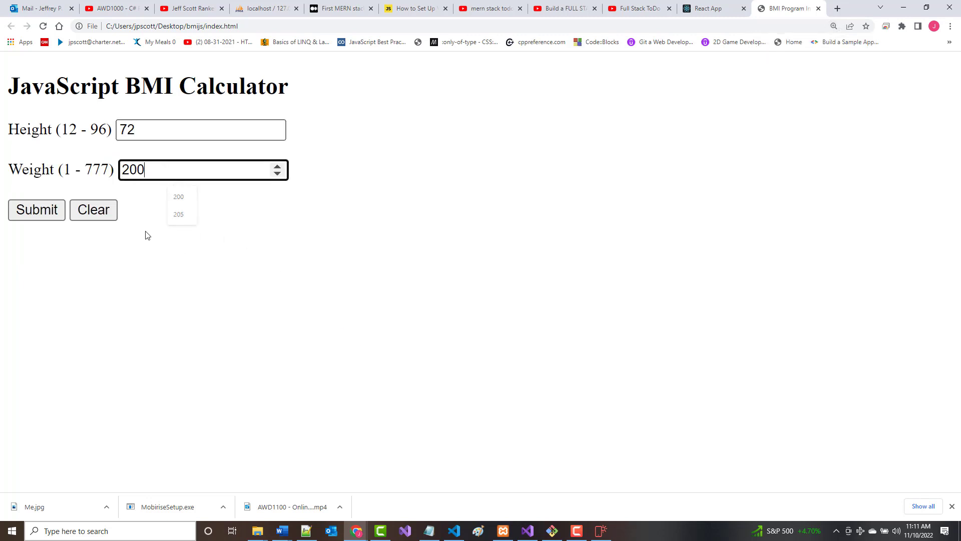
{"action": "left_click", "coordinate": [35, 210]}
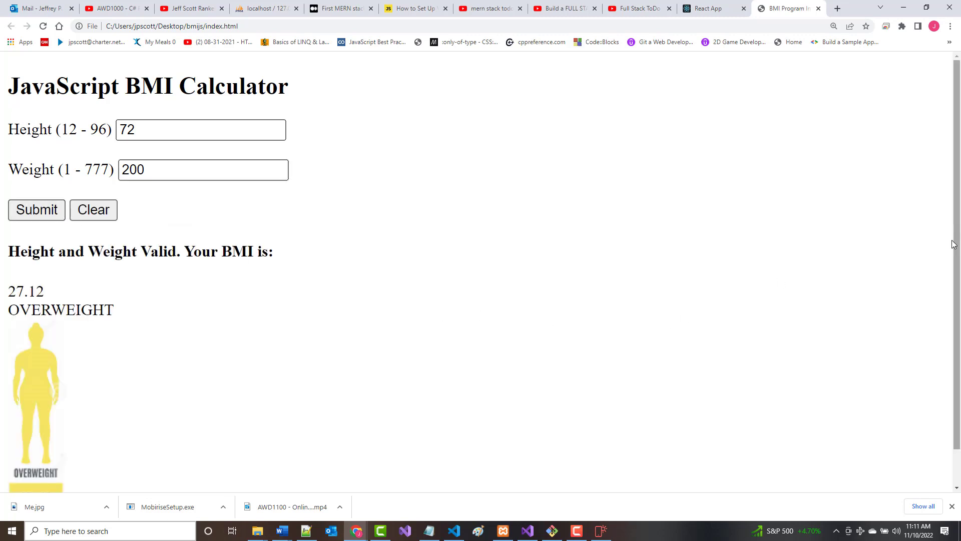
{"action": "key", "text": "F5"}
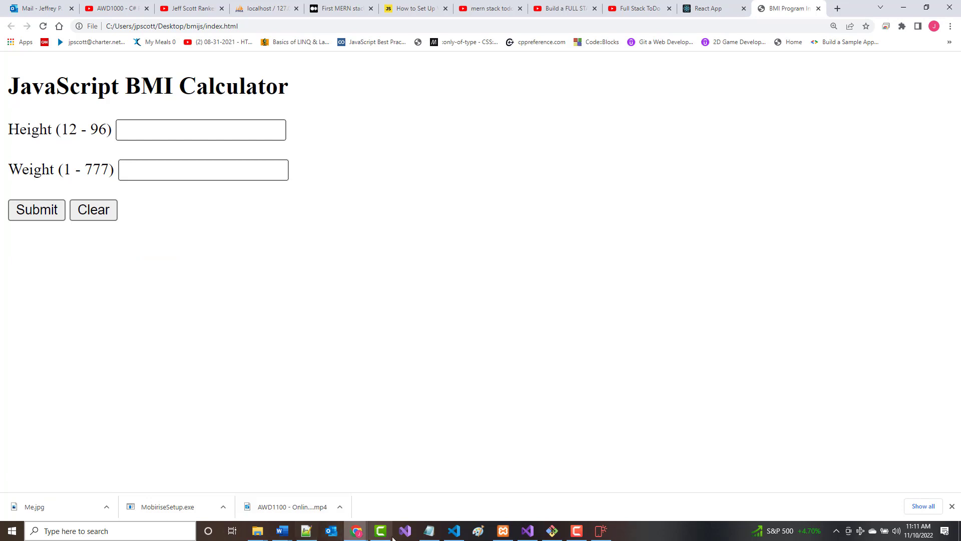
{"action": "left_click", "coordinate": [478, 533]}
Paste the BMI calculator screenshot into a new Paint picture and trim it to 1102 × 771 px.
{"action": "right_click", "coordinate": [478, 535]}
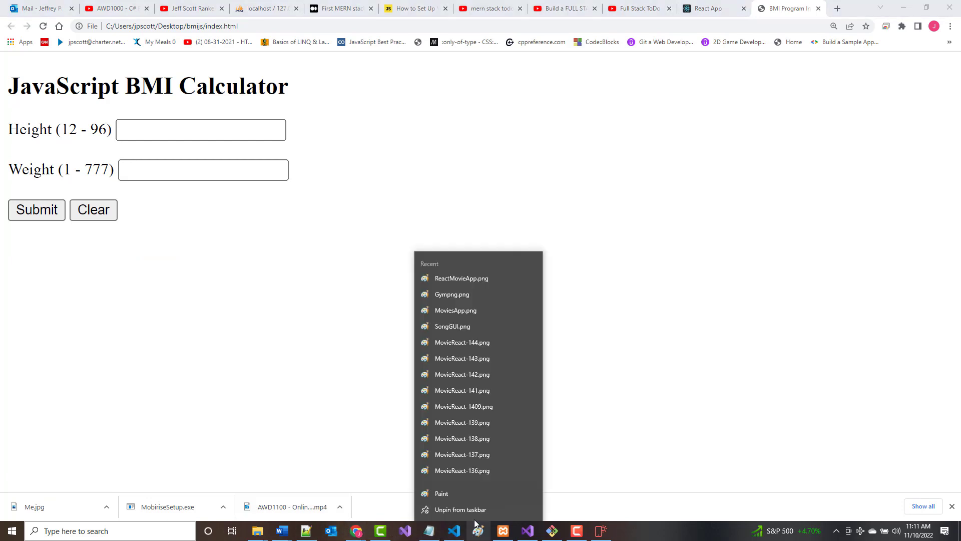
{"action": "left_click", "coordinate": [453, 495]}
{"action": "key", "text": "ctrl+v"}
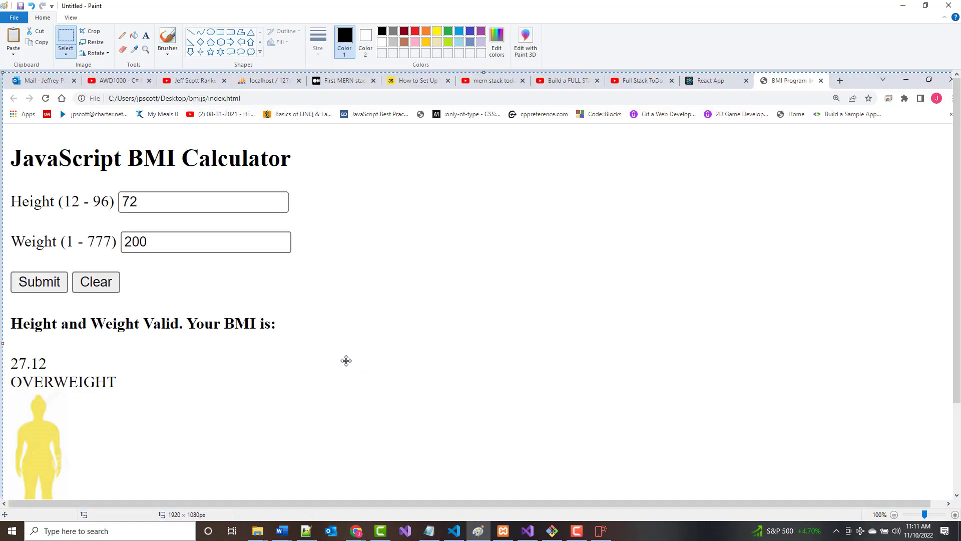
{"action": "scroll", "coordinate": [340, 357], "scroll_direction": "down", "scroll_amount": 3}
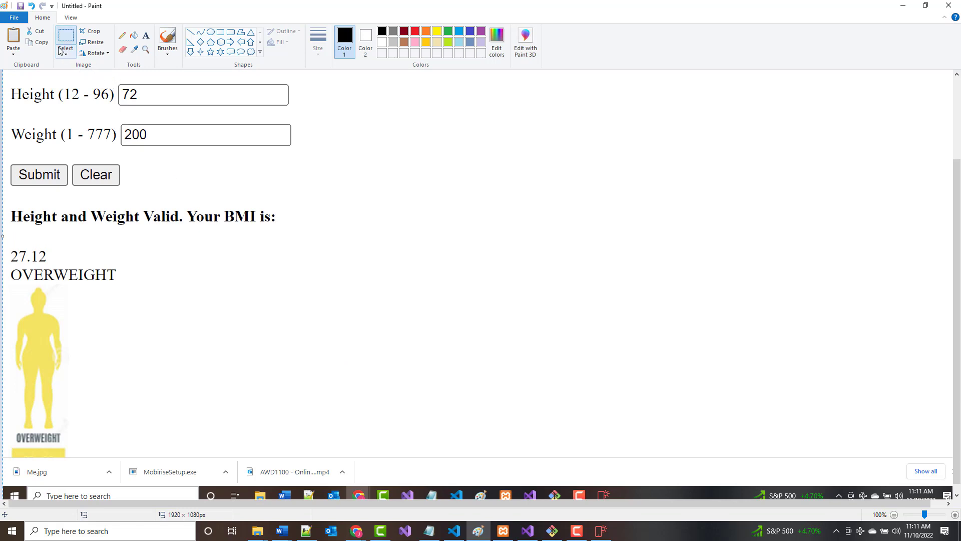
{"action": "left_click_drag", "start_coordinate": [9, 73], "coordinate": [338, 315]}
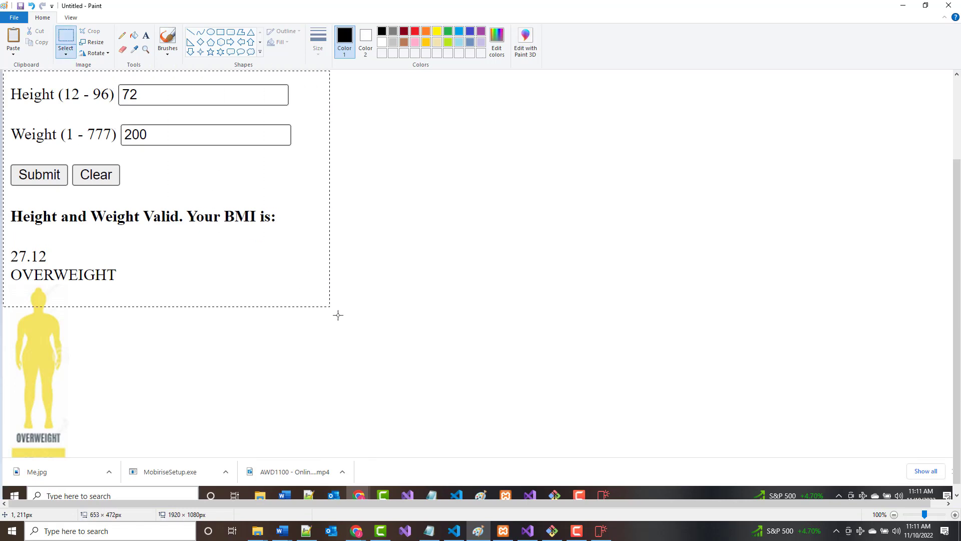
{"action": "left_click_drag", "start_coordinate": [440, 435], "coordinate": [533, 447]}
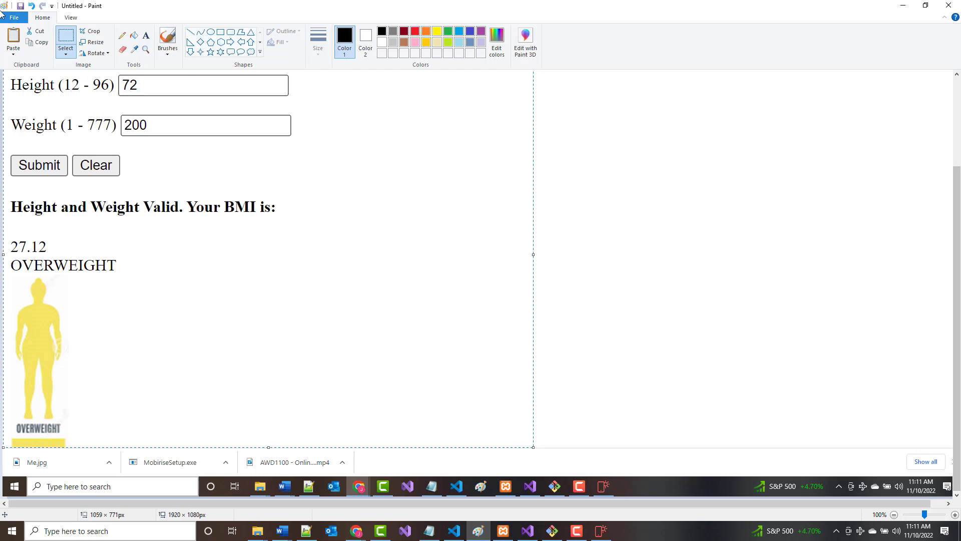
{"action": "left_click", "coordinate": [12, 18]}
{"action": "left_click", "coordinate": [30, 260]}
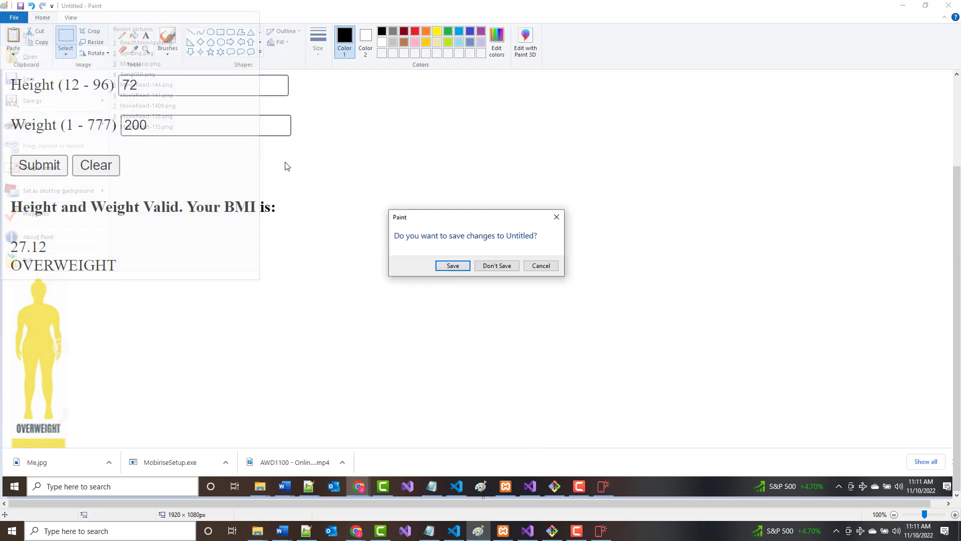
{"action": "left_click", "coordinate": [496, 266]}
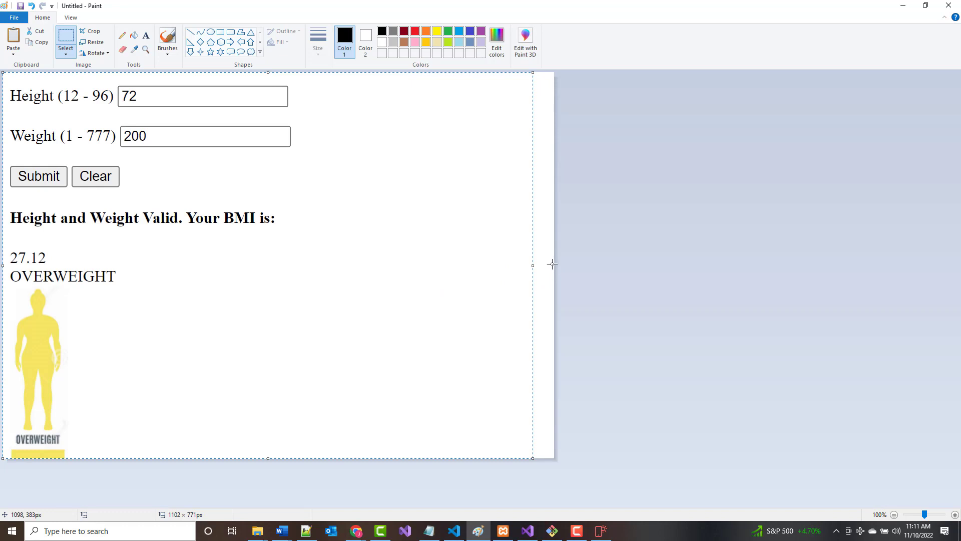
{"action": "left_click_drag", "start_coordinate": [534, 264], "coordinate": [554, 264]}
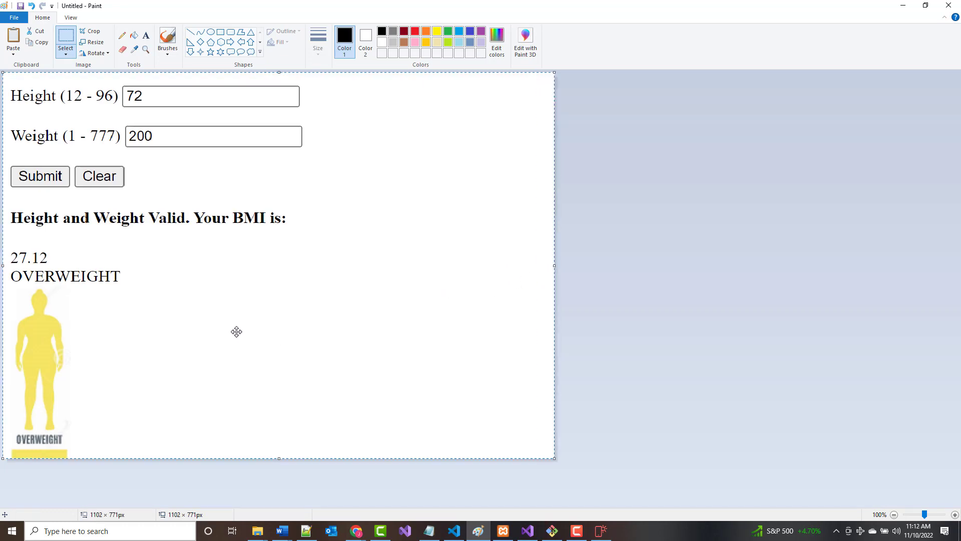
Save the trimmed picture on the Desktop as bmi.png.
{"action": "left_click", "coordinate": [14, 18]}
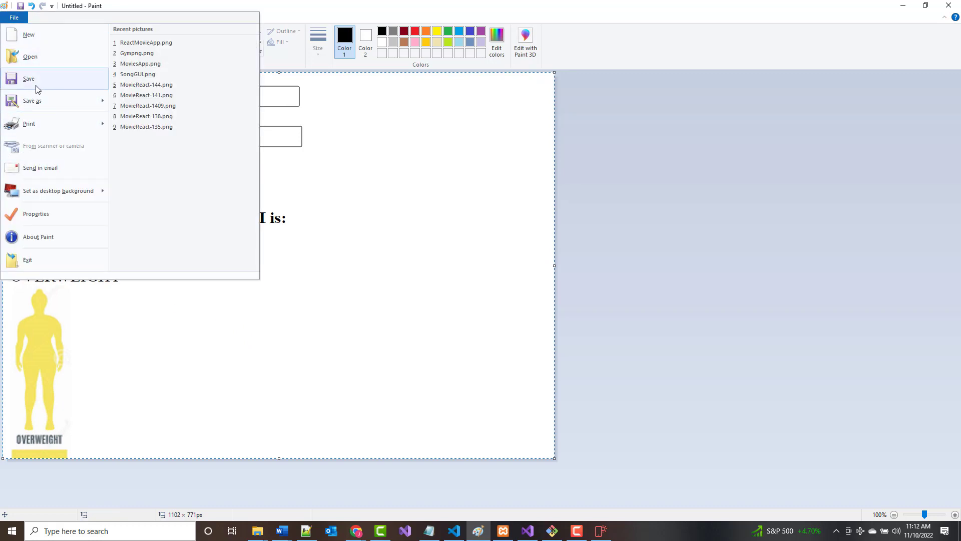
{"action": "mouse_move", "coordinate": [30, 100]}
{"action": "left_click", "coordinate": [126, 136]}
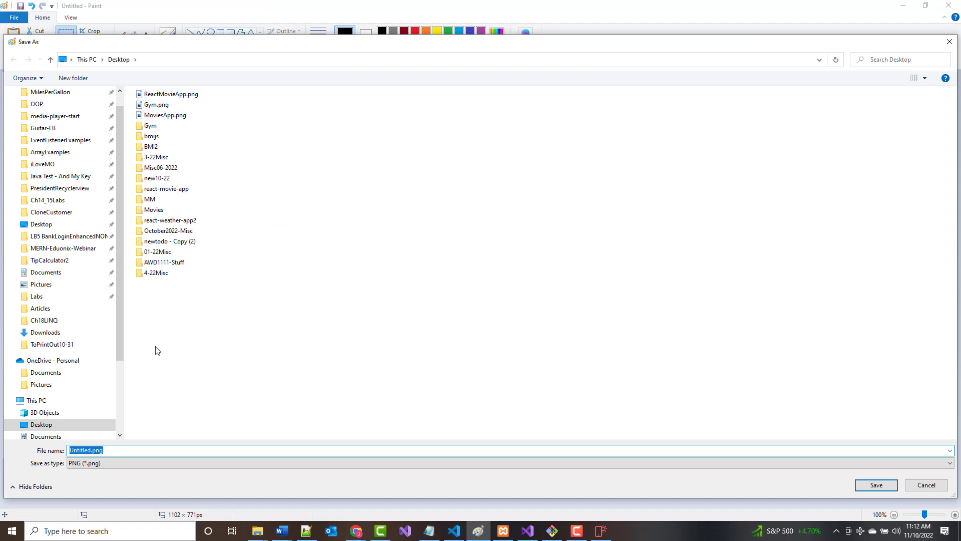
{"action": "left_click_drag", "start_coordinate": [92, 450], "coordinate": [1, 457]}
{"action": "type", "text": "bmi"}
{"action": "key", "text": "Return"}
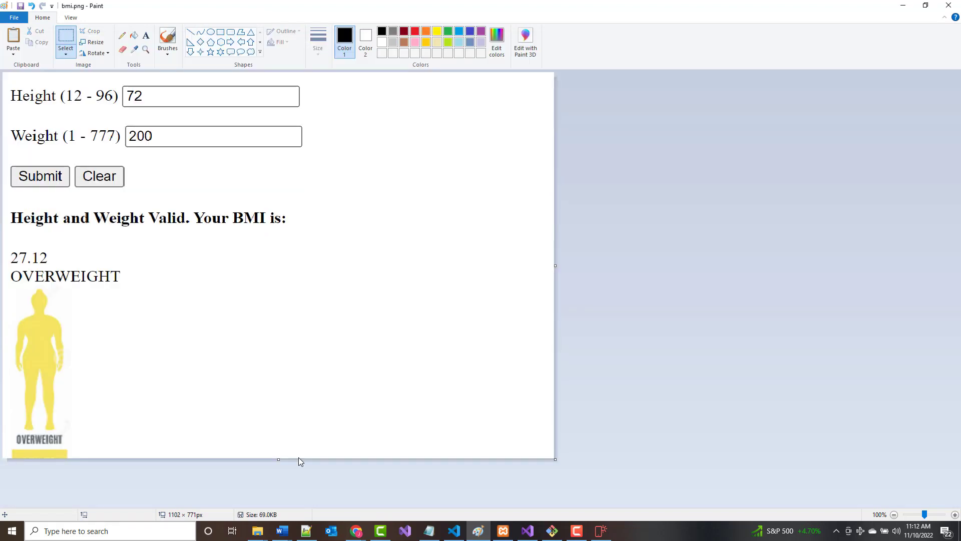
Back in Mobirise, rename the Movie Website card caption to 'BMI Program'.
{"action": "left_click", "coordinate": [903, 5]}
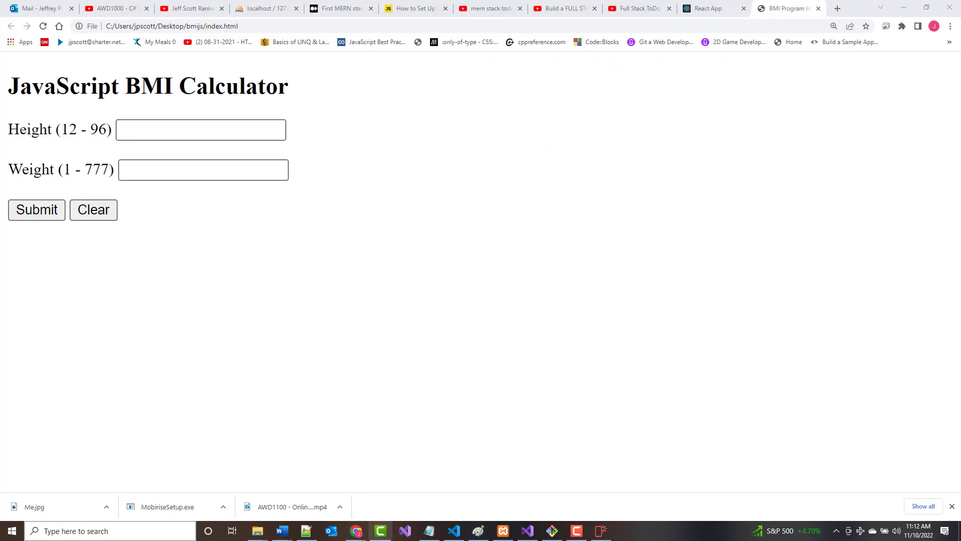
{"action": "left_click", "coordinate": [903, 8]}
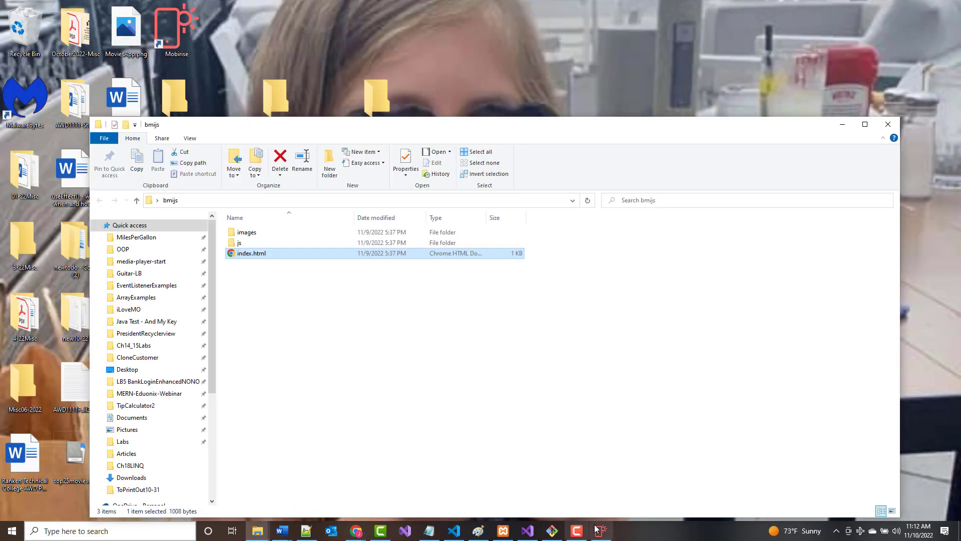
{"action": "left_click", "coordinate": [601, 531]}
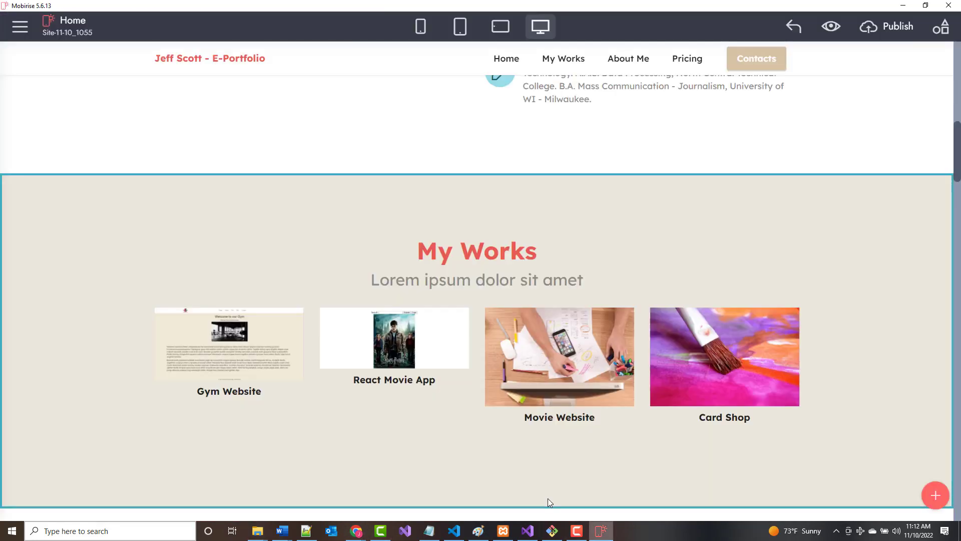
{"action": "left_click", "coordinate": [558, 418]}
{"action": "left_click_drag", "start_coordinate": [523, 418], "coordinate": [620, 416]}
{"action": "type", "text": "BMI"}
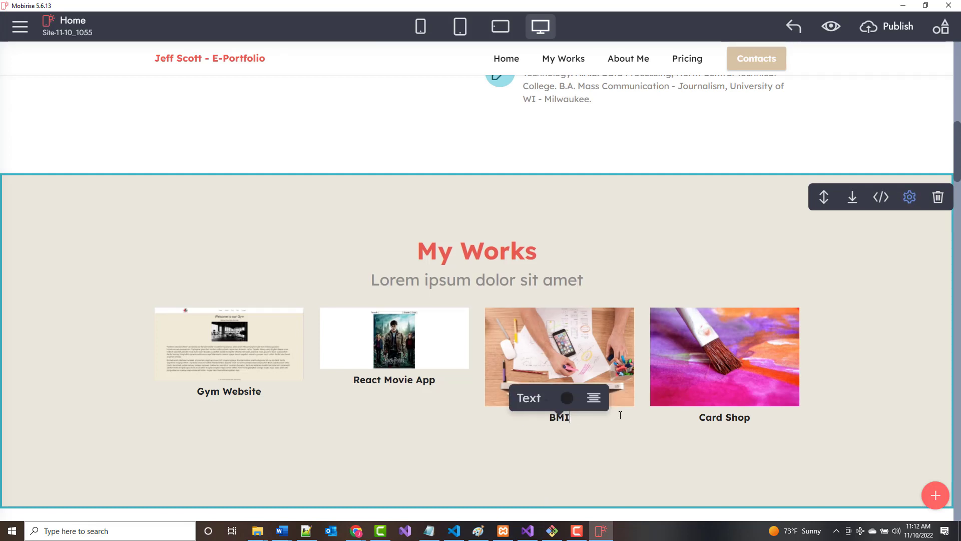
{"action": "type", "text": " Program"}
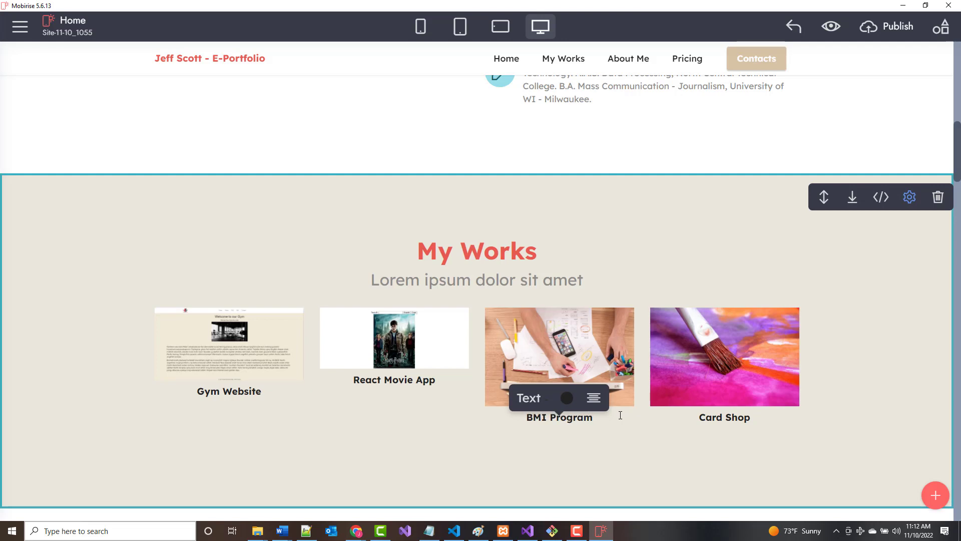
{"action": "left_click", "coordinate": [447, 440]}
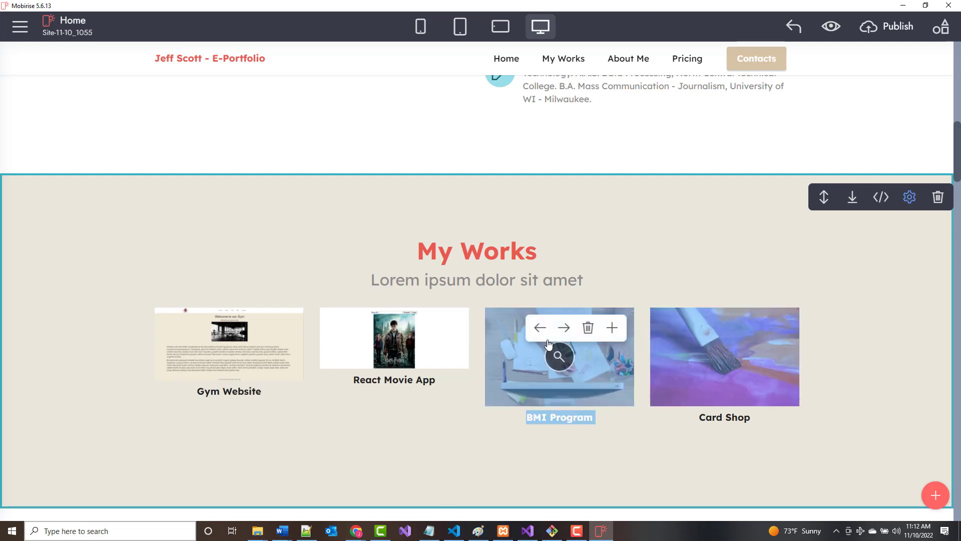
Replace the BMI Program card picture with bmi.png.
{"action": "left_click", "coordinate": [549, 369]}
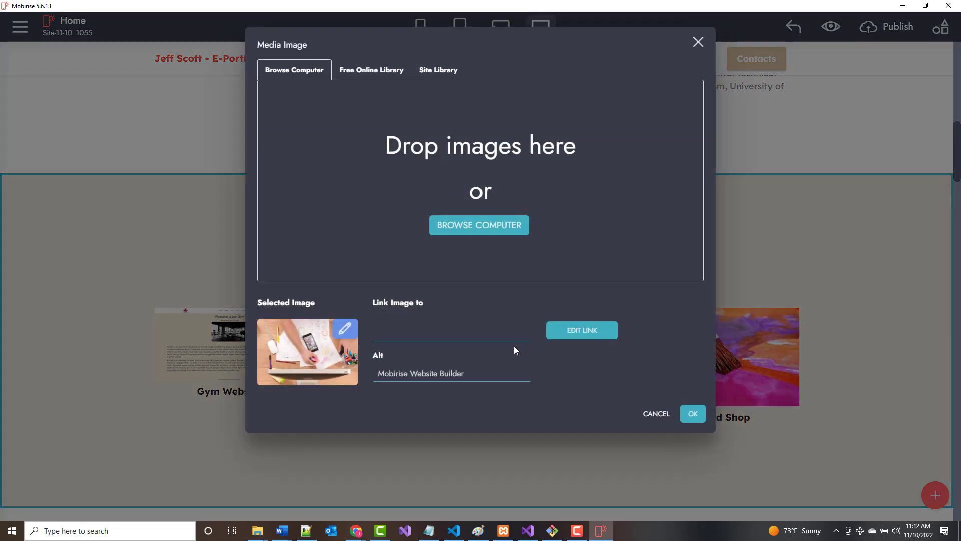
{"action": "left_click", "coordinate": [484, 229]}
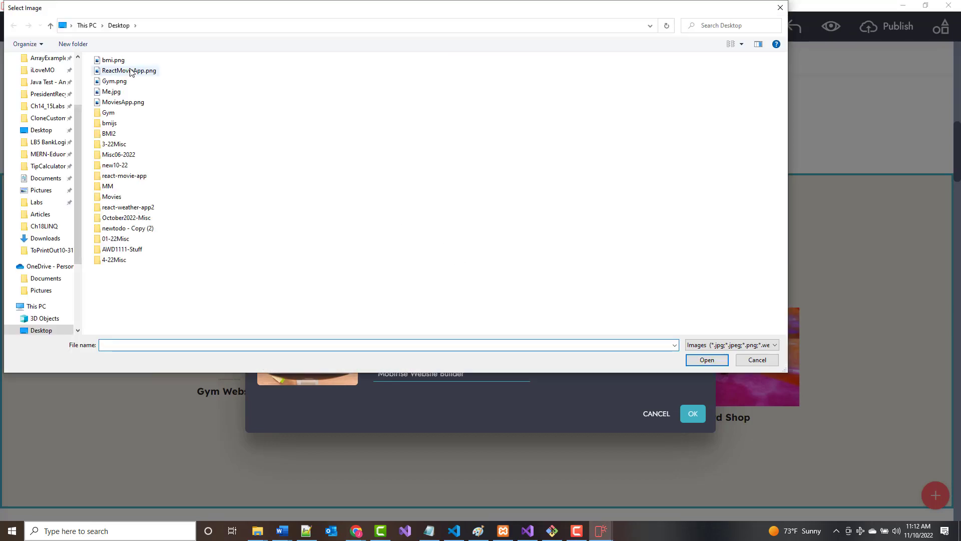
{"action": "left_click", "coordinate": [117, 60]}
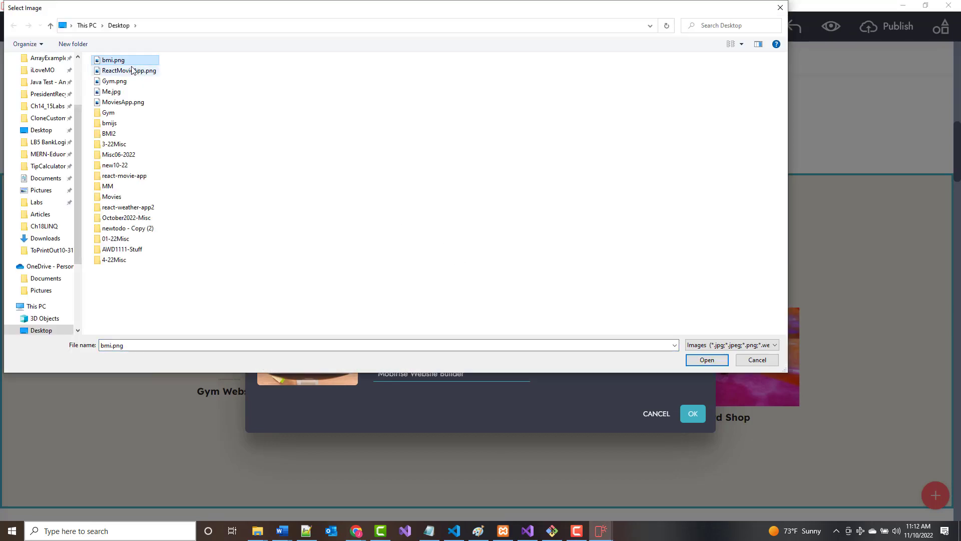
{"action": "double_click", "coordinate": [125, 61]}
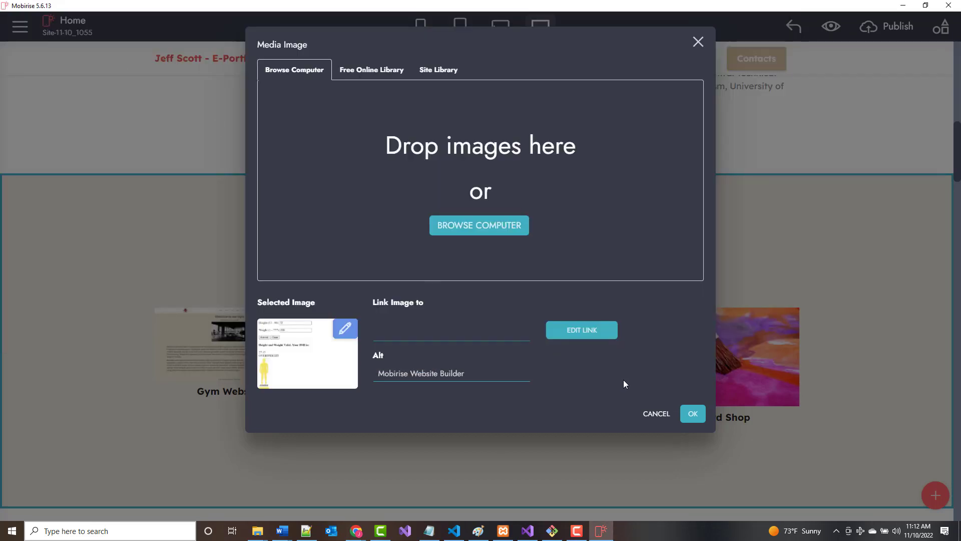
{"action": "left_click", "coordinate": [691, 414]}
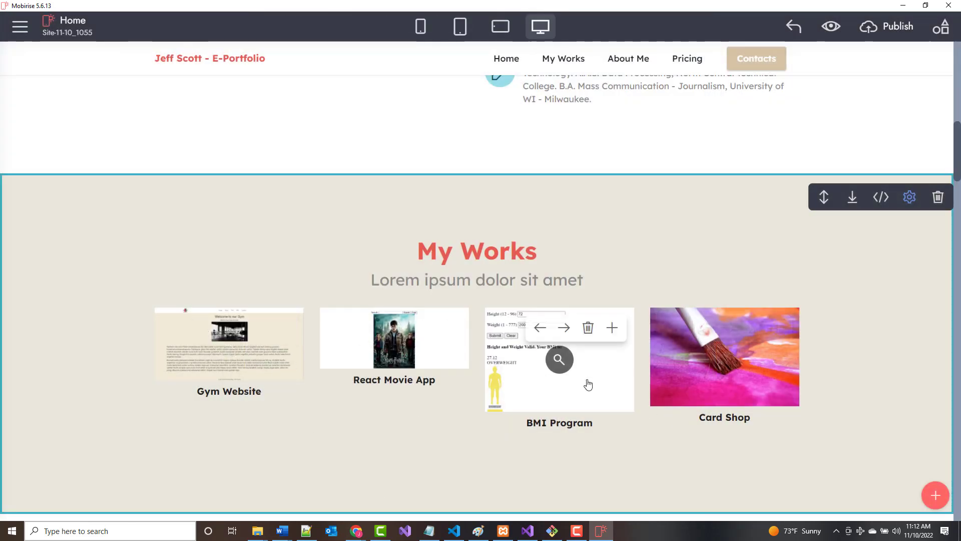
Open and close the Card Shop image settings unchanged, then minimize Mobirise.
{"action": "left_click", "coordinate": [688, 378]}
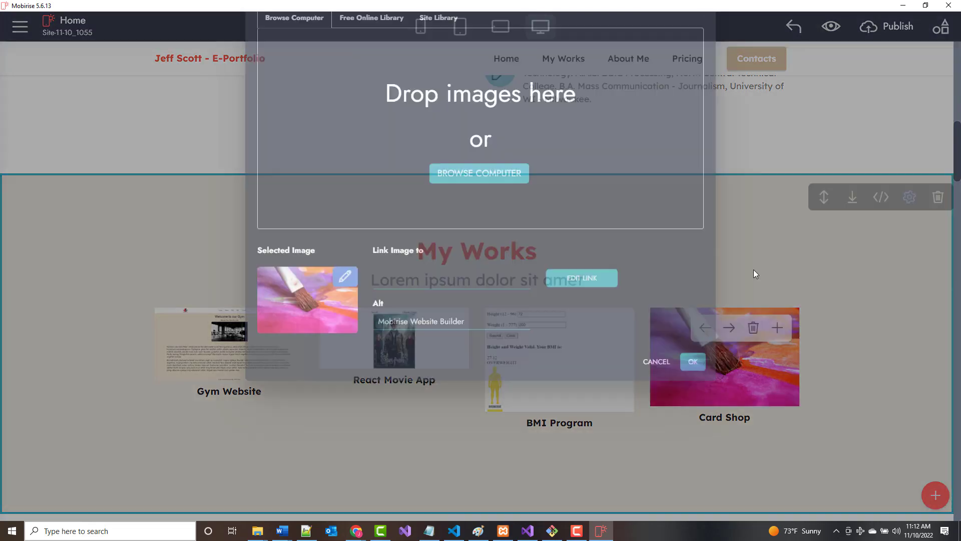
{"action": "left_click", "coordinate": [698, 46]}
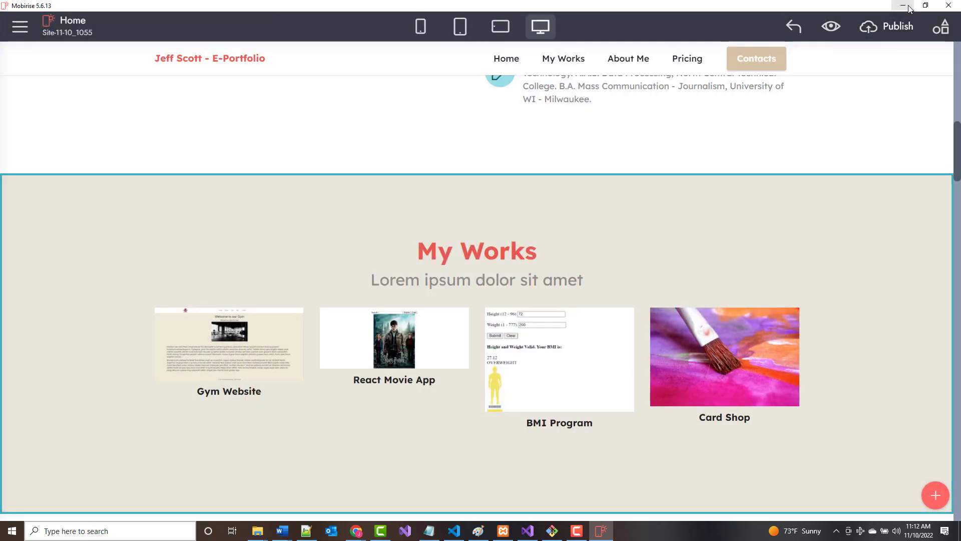
{"action": "left_click", "coordinate": [903, 6]}
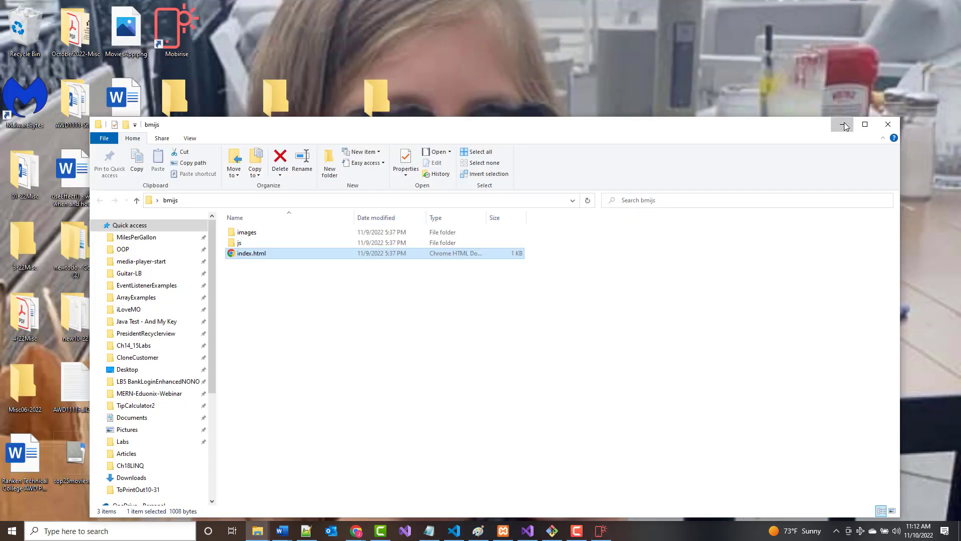
Search the Desktop folder for '*card' files.
{"action": "left_click", "coordinate": [842, 124]}
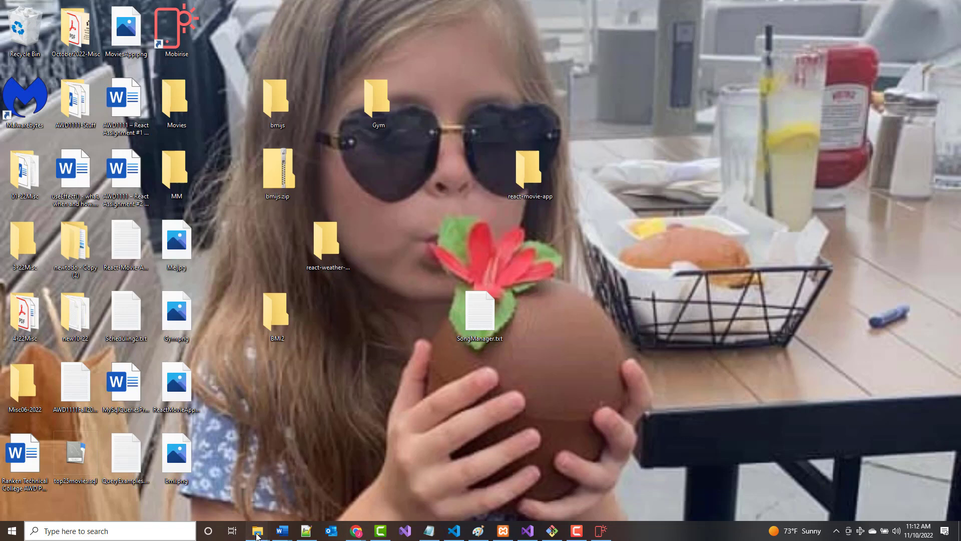
{"action": "mouse_move", "coordinate": [258, 531]}
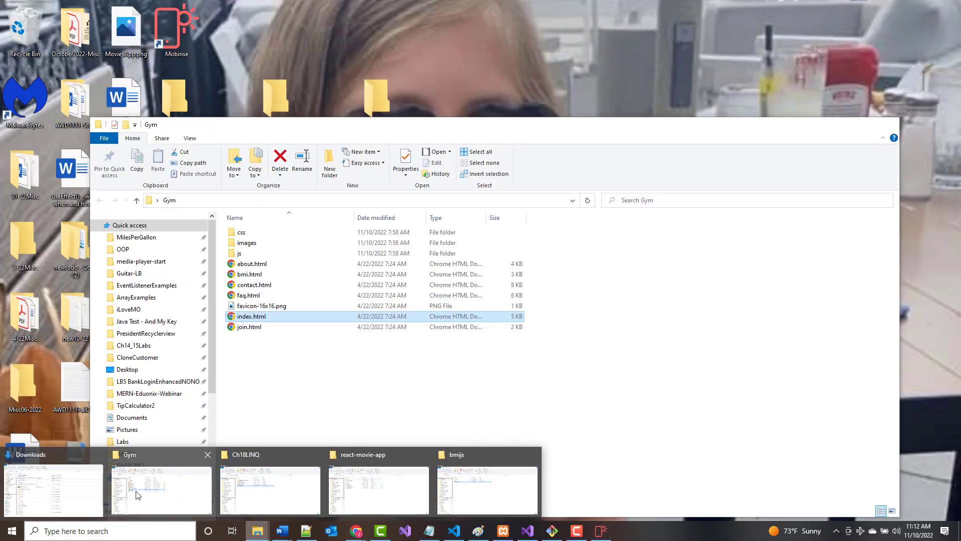
{"action": "left_click", "coordinate": [140, 495]}
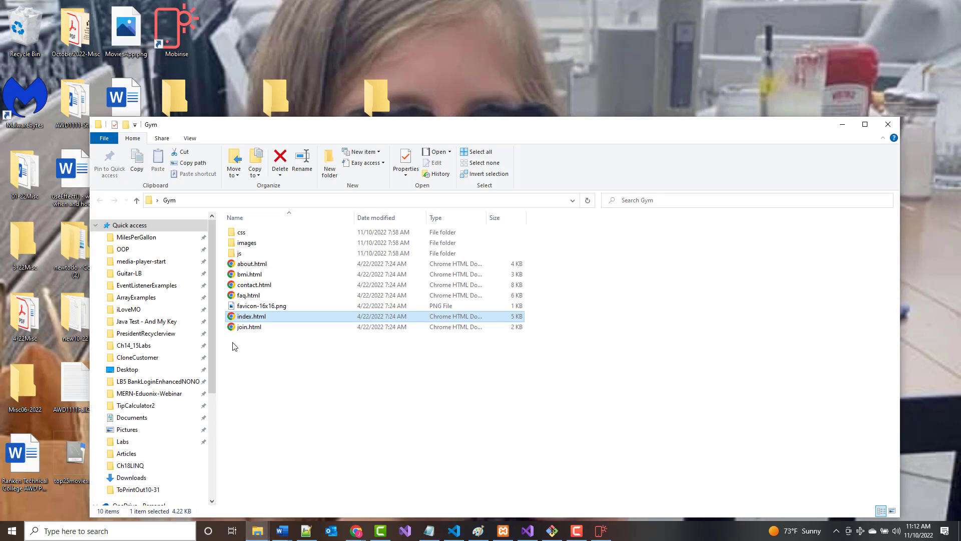
{"action": "left_click", "coordinate": [140, 375]}
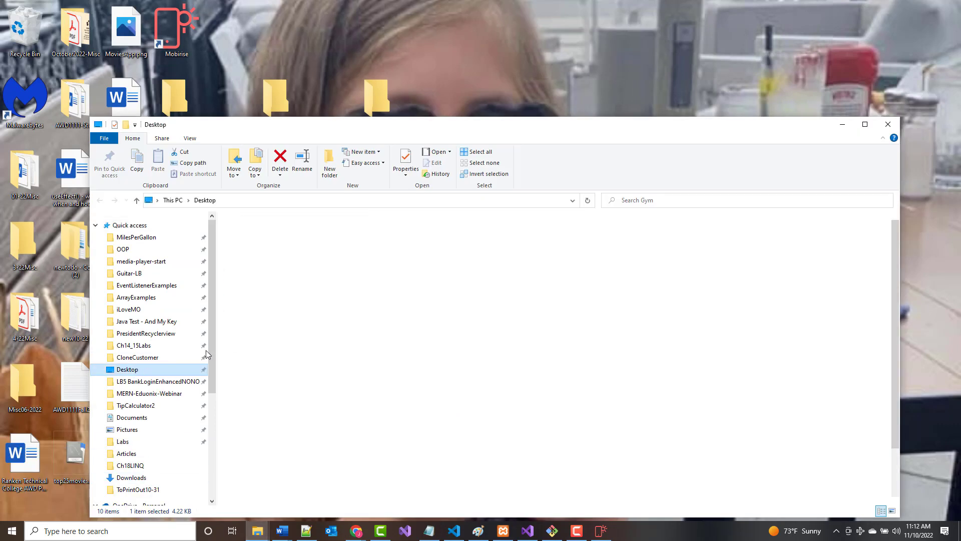
{"action": "left_click", "coordinate": [660, 201]}
{"action": "type", "text": "*"}
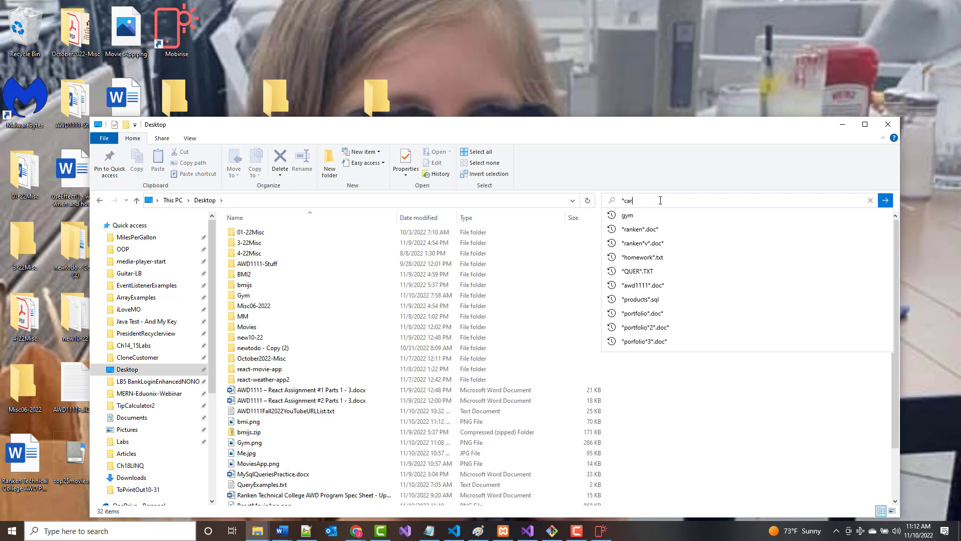
{"action": "type", "text": "card*shop*"}
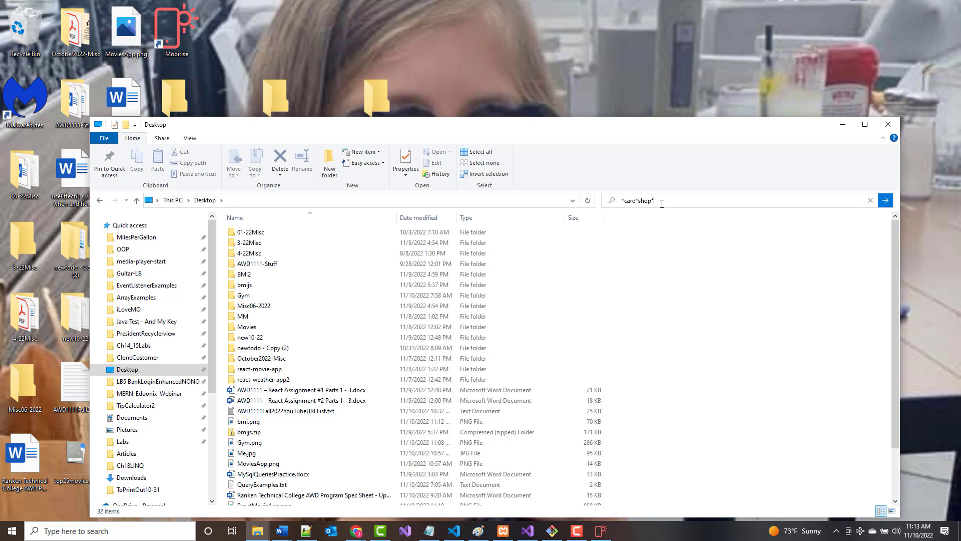
{"action": "key", "text": "Tab"}
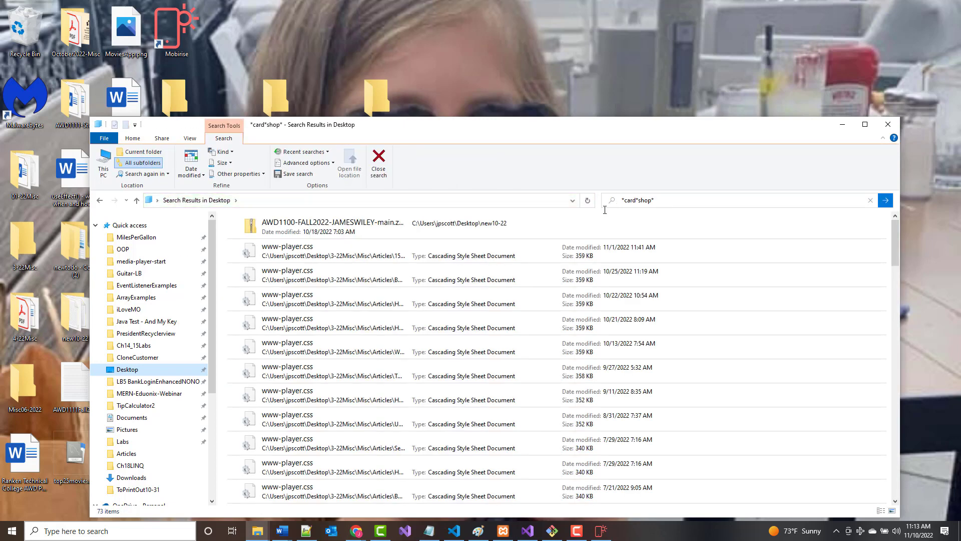
{"action": "scroll", "coordinate": [351, 336], "scroll_direction": "down", "scroll_amount": 8}
{"action": "scroll", "coordinate": [350, 335], "scroll_direction": "down", "scroll_amount": 12}
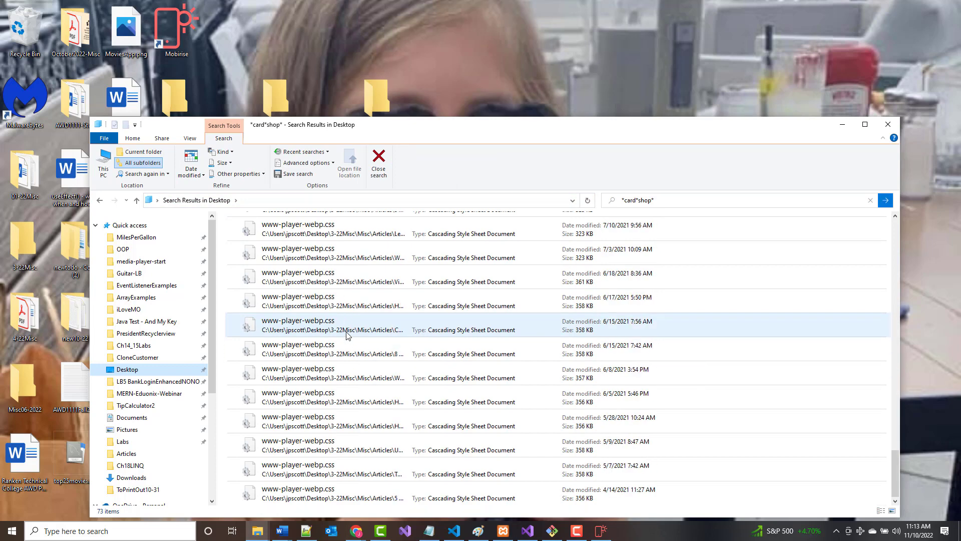
Search for superhero and open the SuperHeroes project in Visual Studio.
{"action": "left_click", "coordinate": [654, 200]}
{"action": "type", "text": "superhero"}
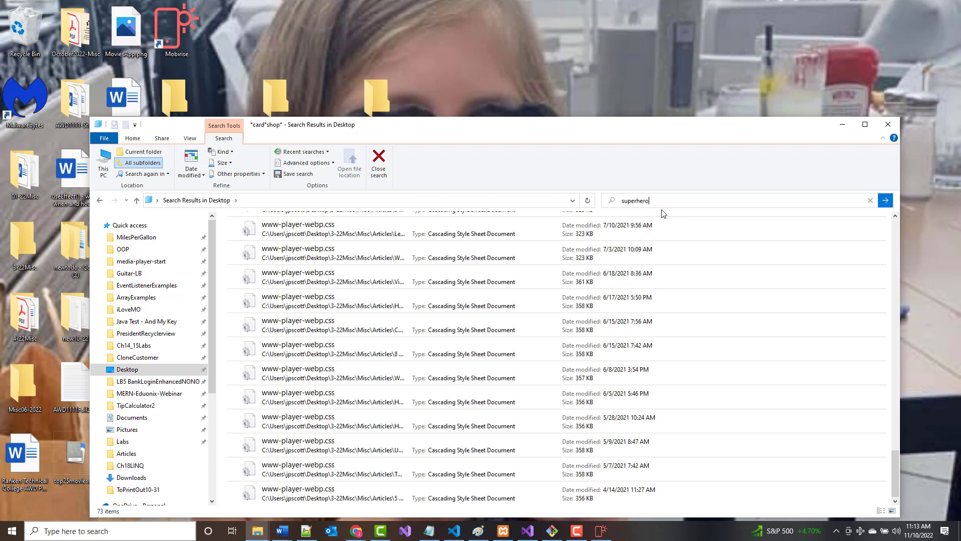
{"action": "key", "text": "Return"}
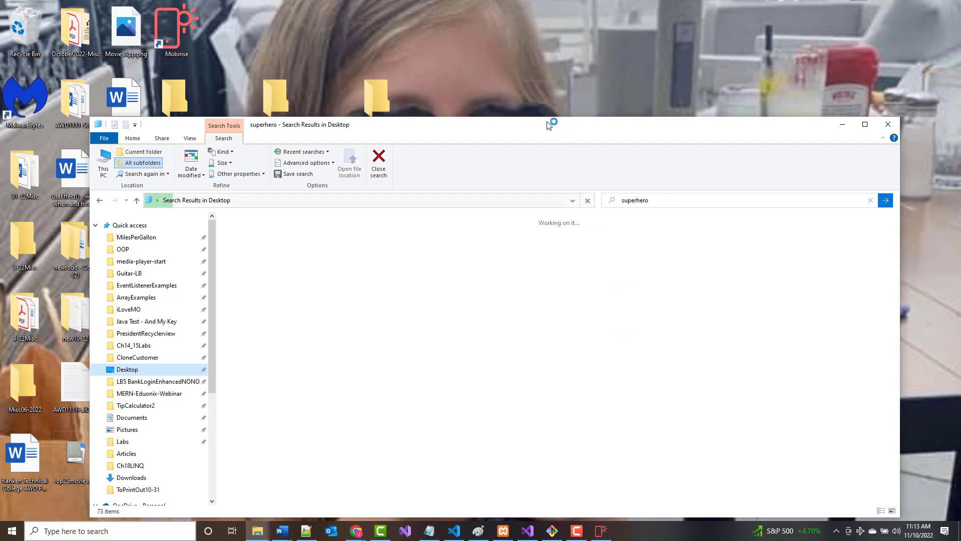
{"action": "left_click_drag", "start_coordinate": [549, 122], "coordinate": [546, 59]}
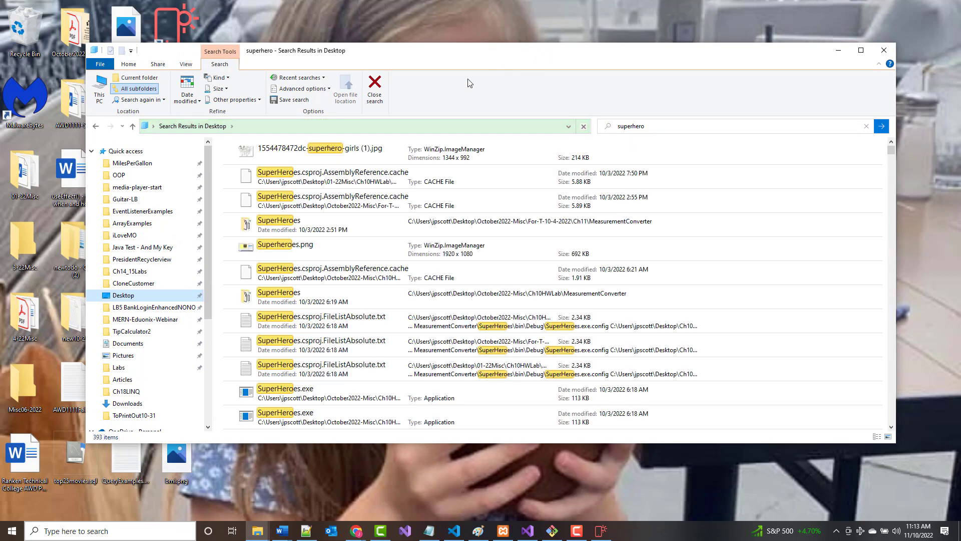
{"action": "double_click", "coordinate": [279, 224]}
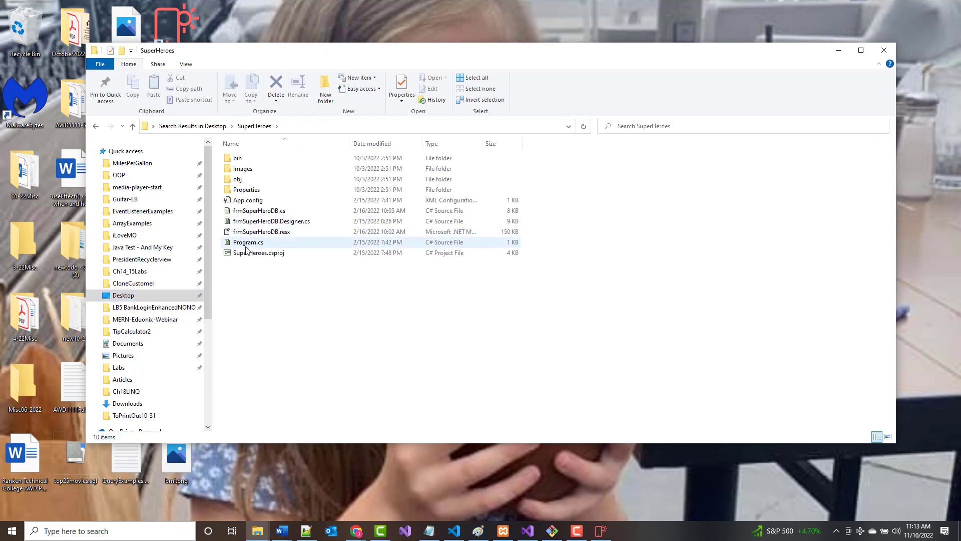
{"action": "double_click", "coordinate": [250, 252]}
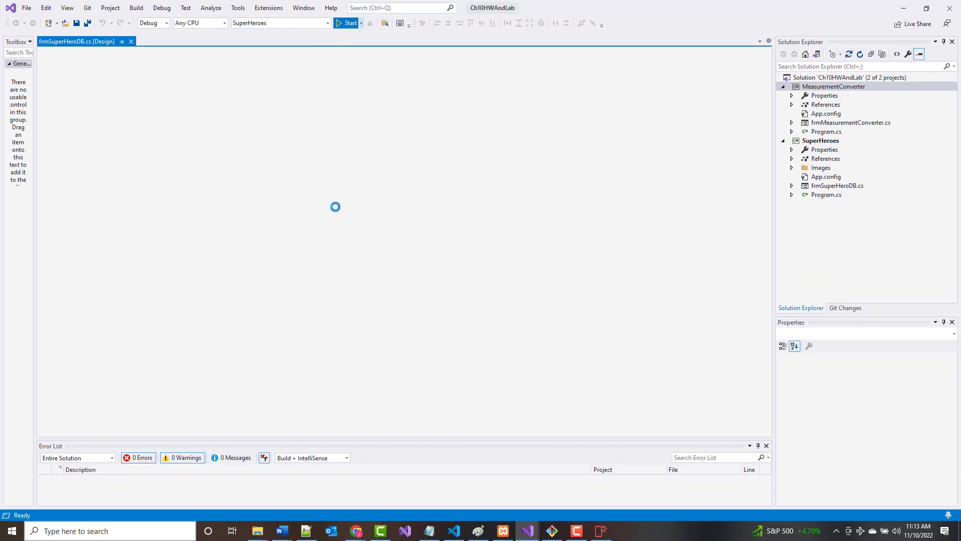
Start debugging SuperHeroes with F5, hit the FileNotFoundException, then minimize Visual Studio.
{"action": "key", "text": "F5"}
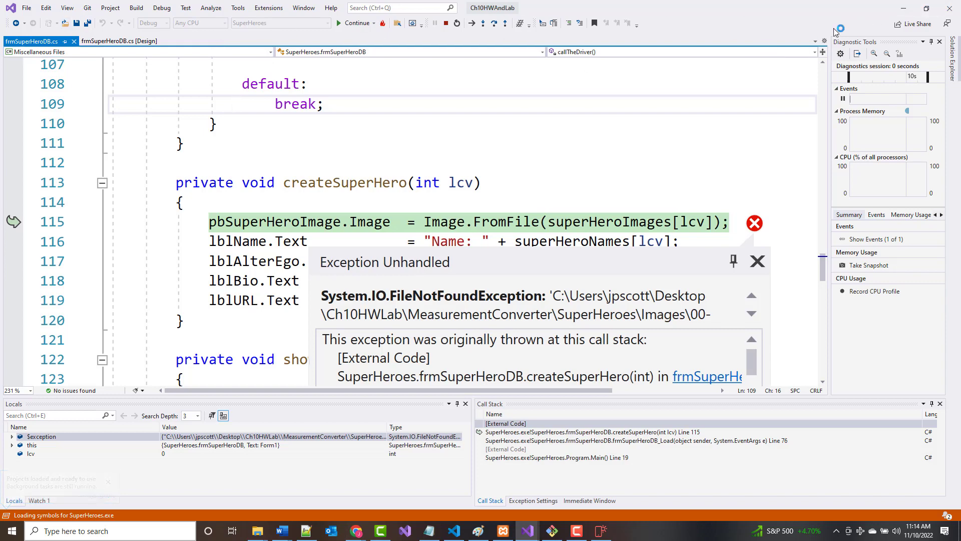
{"action": "left_click", "coordinate": [904, 8]}
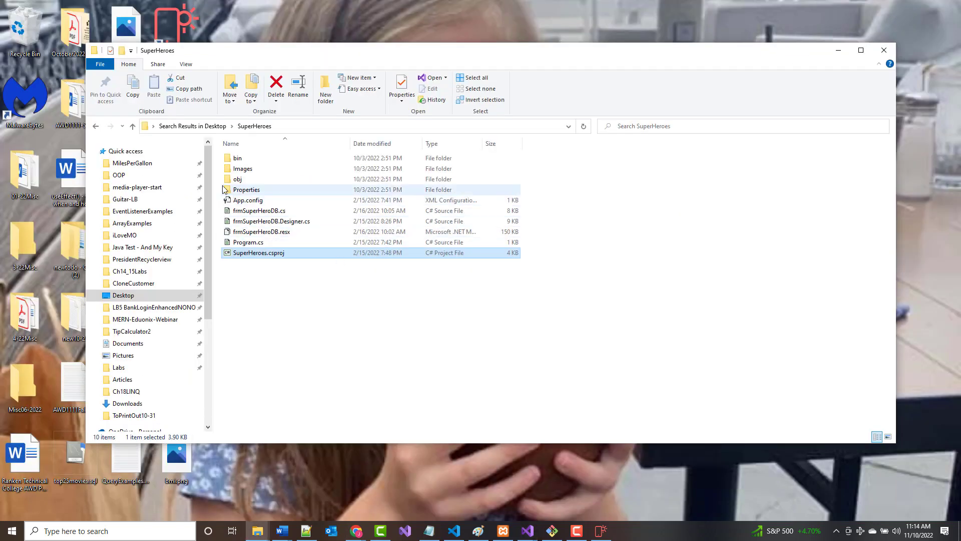
Search the Desktop folder again for 'superhero'.
{"action": "left_click", "coordinate": [133, 126]}
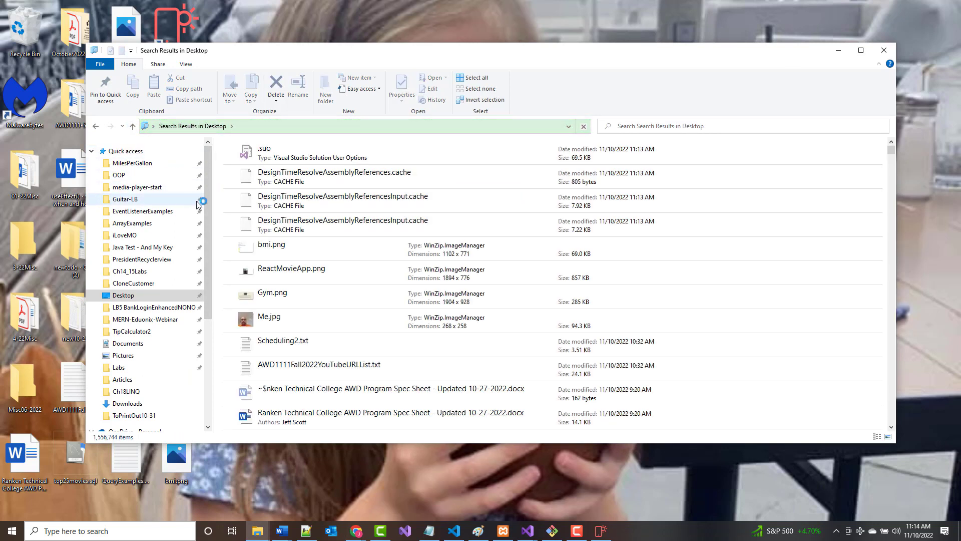
{"action": "left_click", "coordinate": [733, 128]}
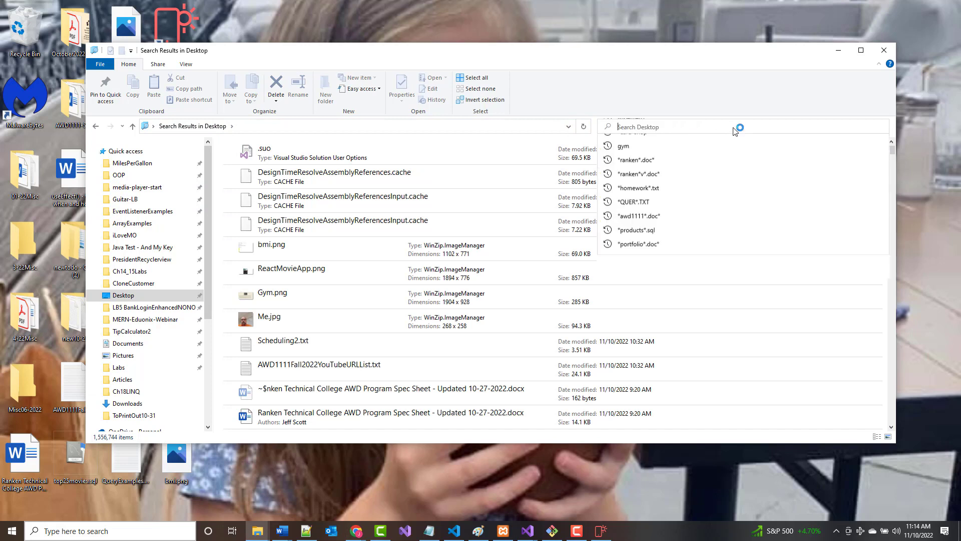
{"action": "type", "text": "supe"}
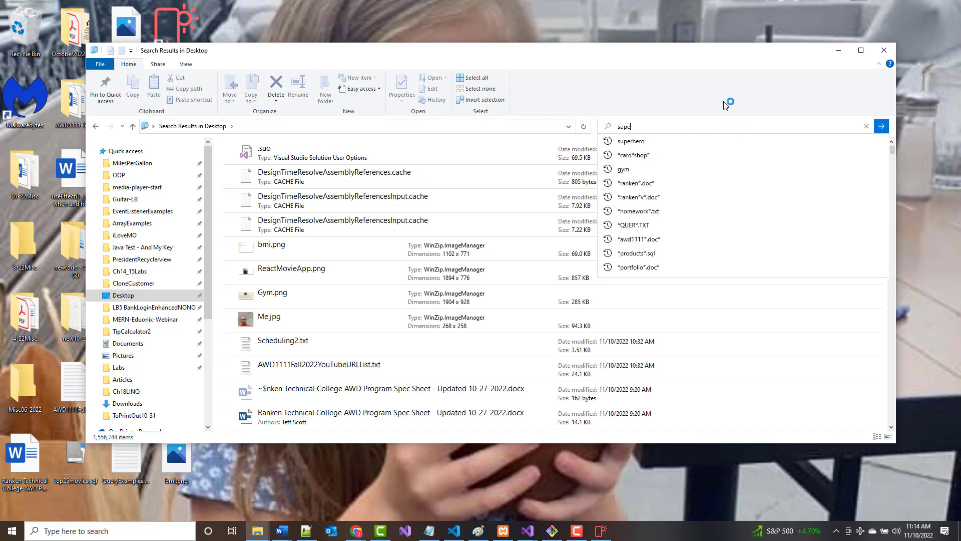
{"action": "type", "text": "rher"}
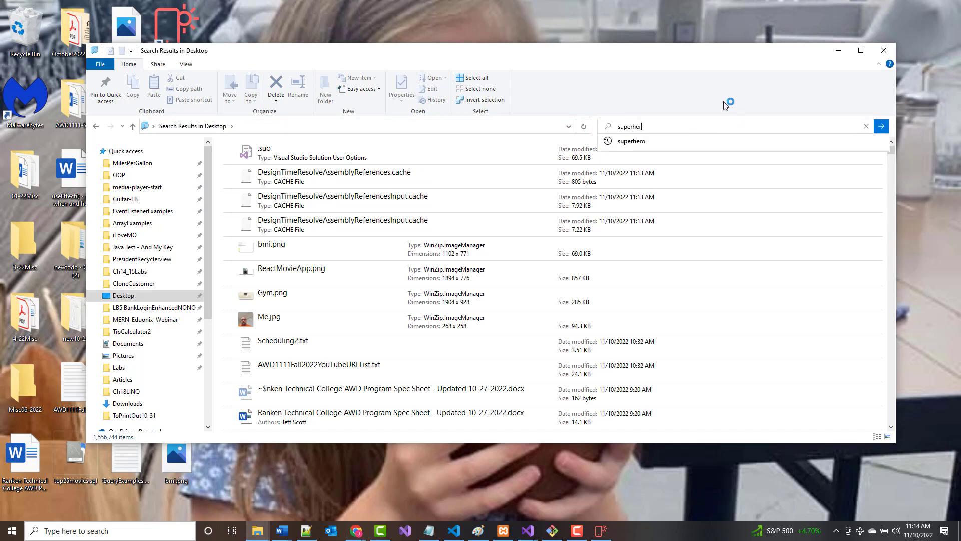
{"action": "type", "text": "o"}
{"action": "key", "text": "Return"}
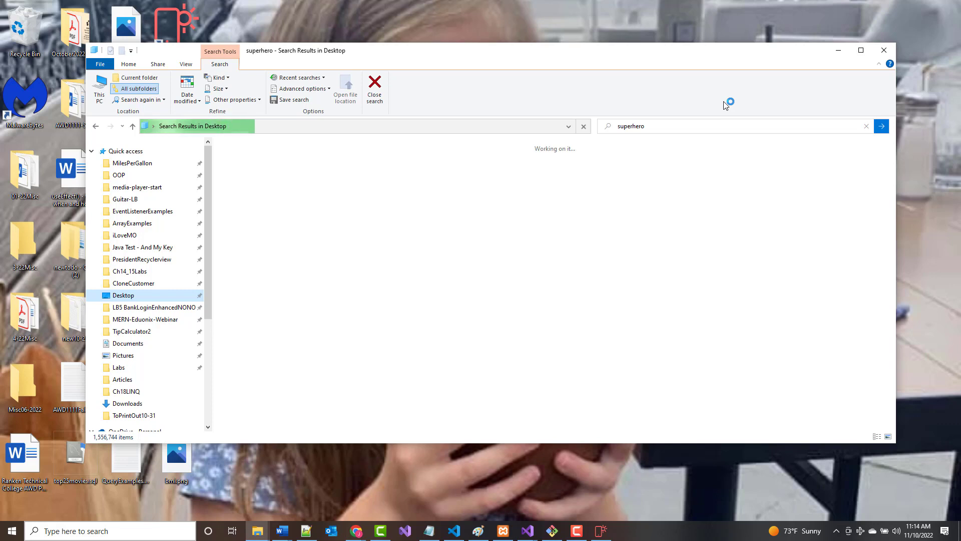
Copy the SuperHeroes folder onto the desktop and close the Explorer window.
{"action": "left_click_drag", "start_coordinate": [495, 58], "coordinate": [656, 211]}
{"action": "scroll", "coordinate": [454, 319], "scroll_direction": "down", "scroll_amount": 2}
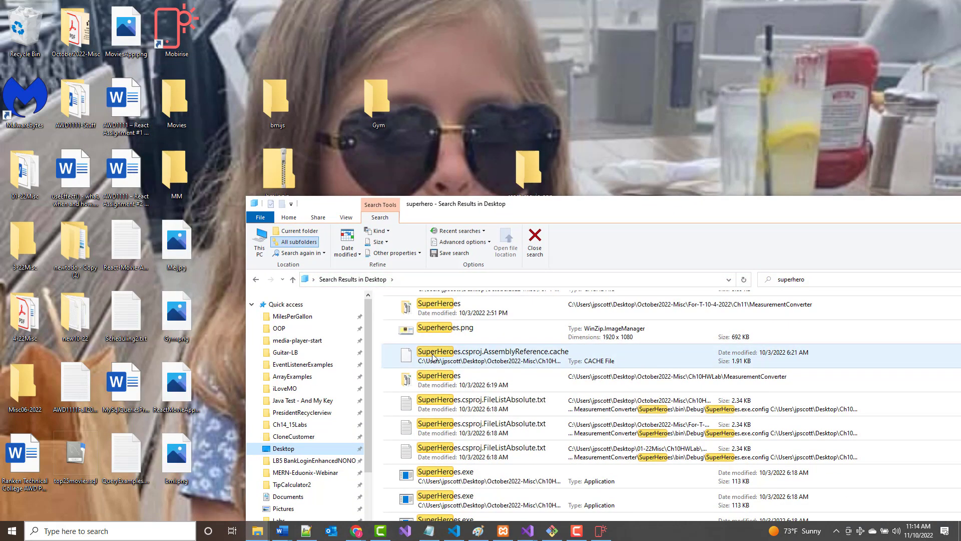
{"action": "left_click_drag", "start_coordinate": [407, 380], "coordinate": [632, 129]}
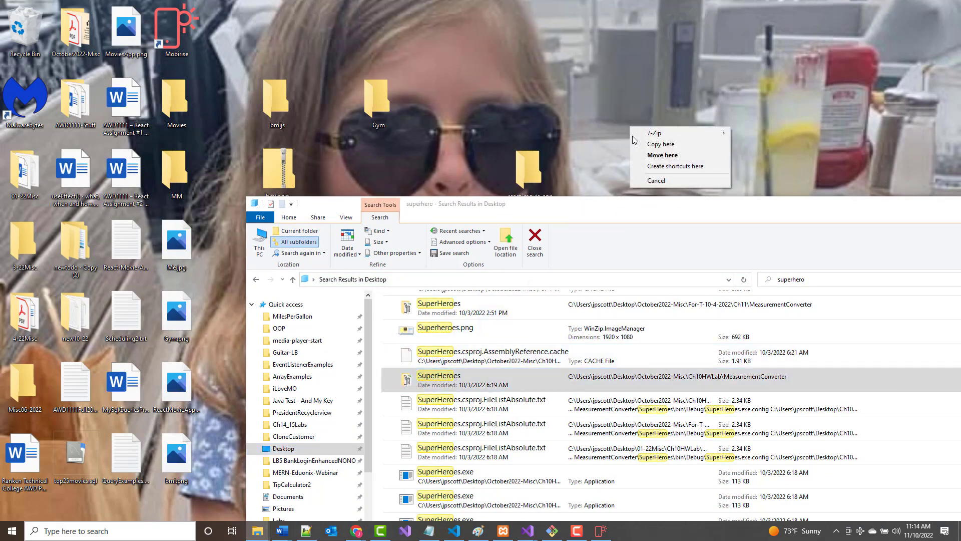
{"action": "left_click", "coordinate": [656, 144]}
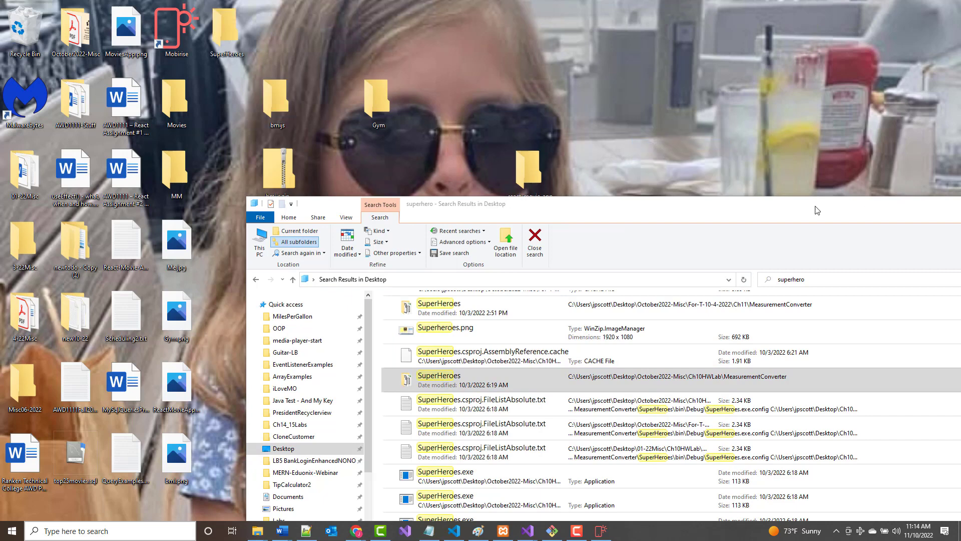
{"action": "left_click_drag", "start_coordinate": [818, 208], "coordinate": [373, 203]}
{"action": "left_click", "coordinate": [599, 199]}
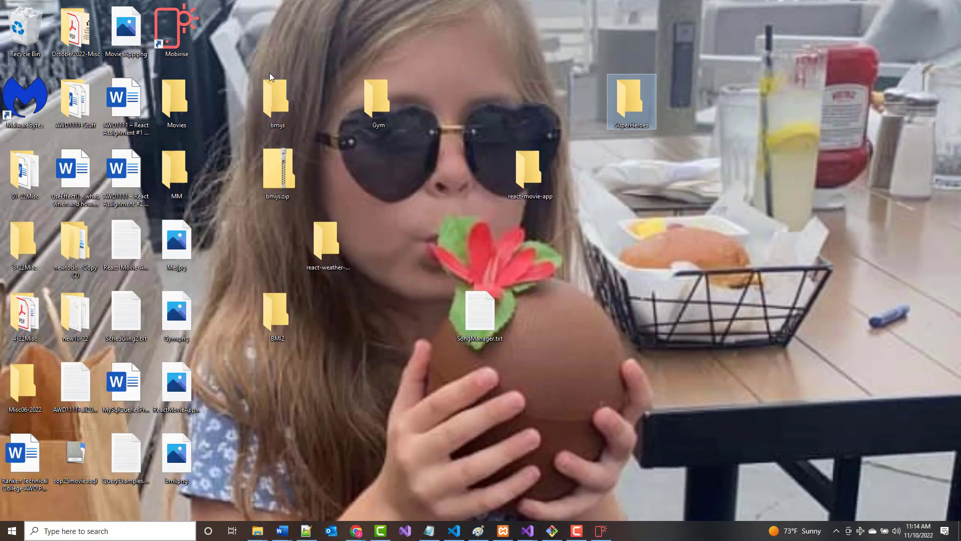
Open the Desktop copy of SuperHeroes, run it, dismiss the exception, and stop debugging.
{"action": "double_click", "coordinate": [631, 115]}
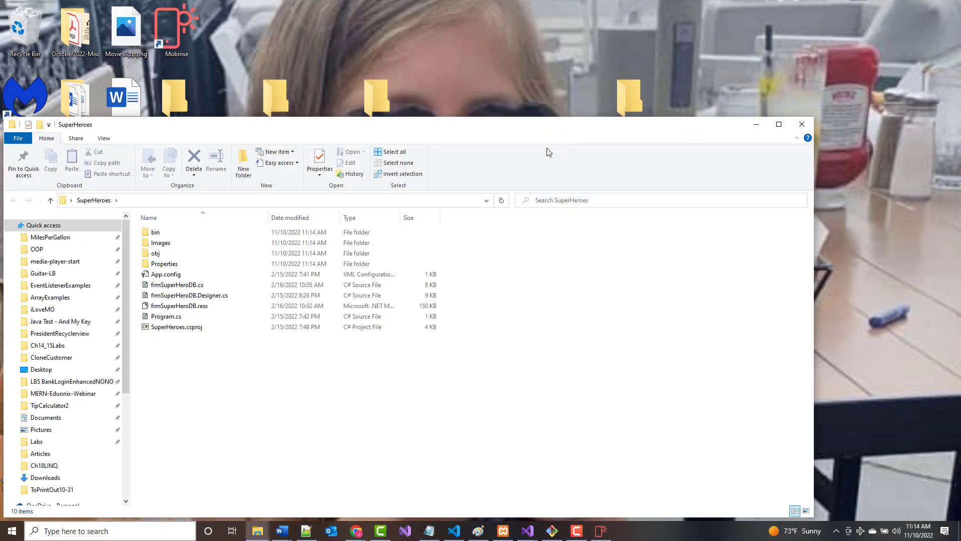
{"action": "double_click", "coordinate": [174, 328]}
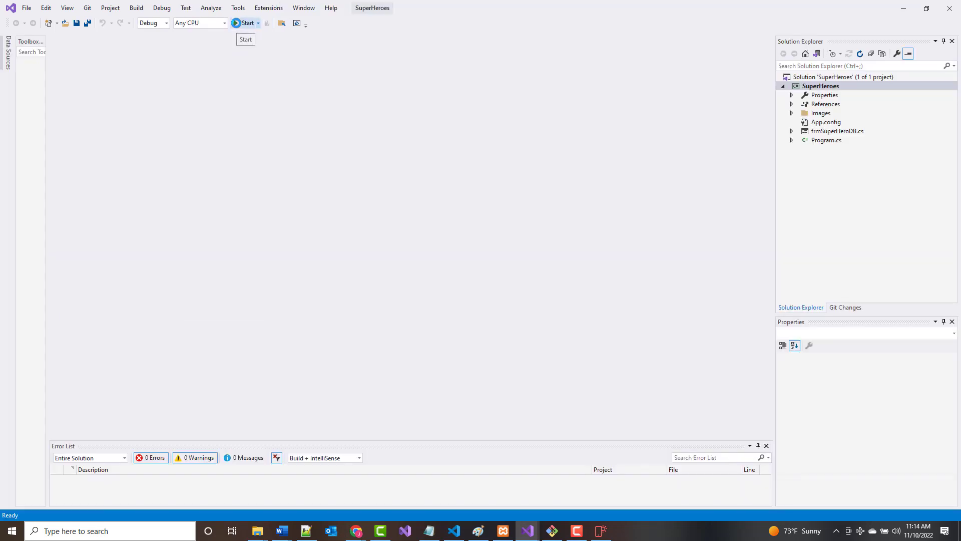
{"action": "left_click", "coordinate": [239, 24]}
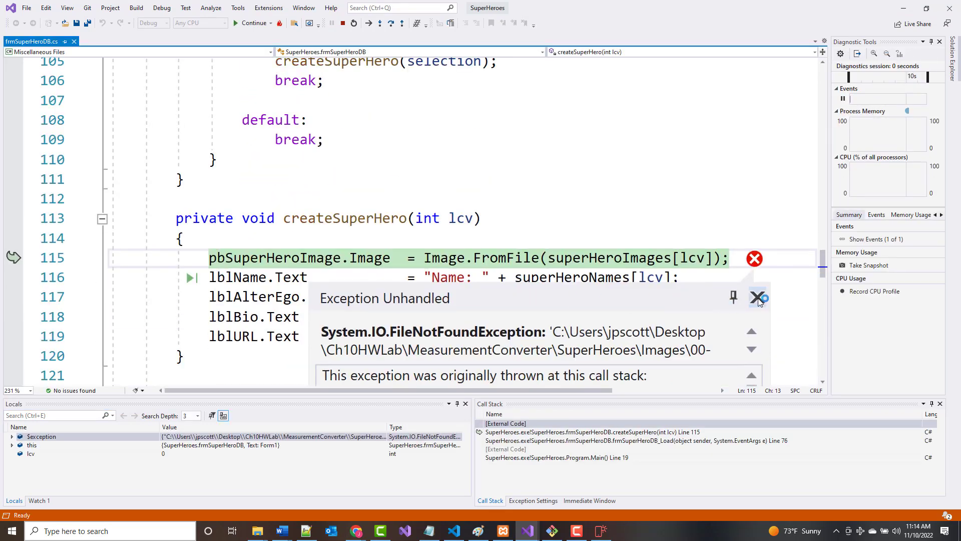
{"action": "left_click", "coordinate": [758, 298]}
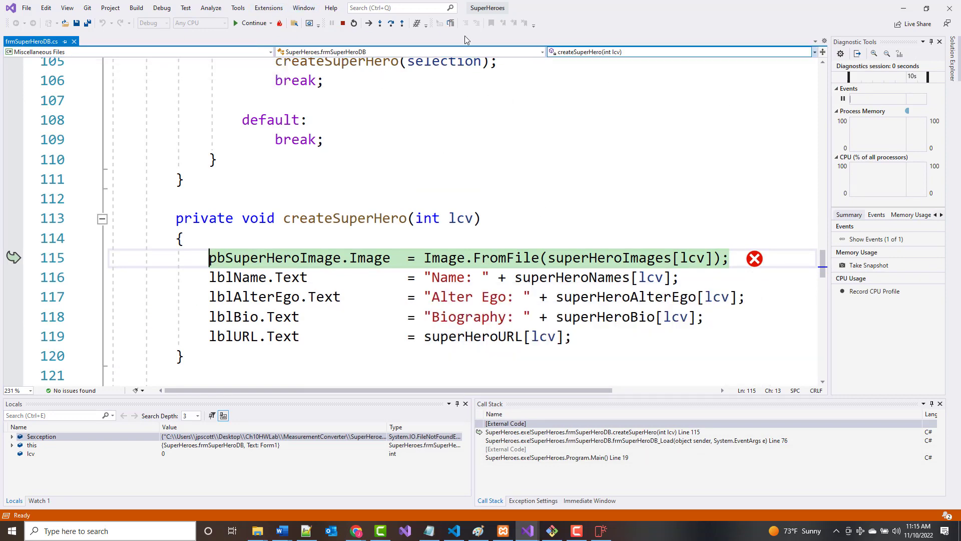
{"action": "left_click", "coordinate": [343, 23]}
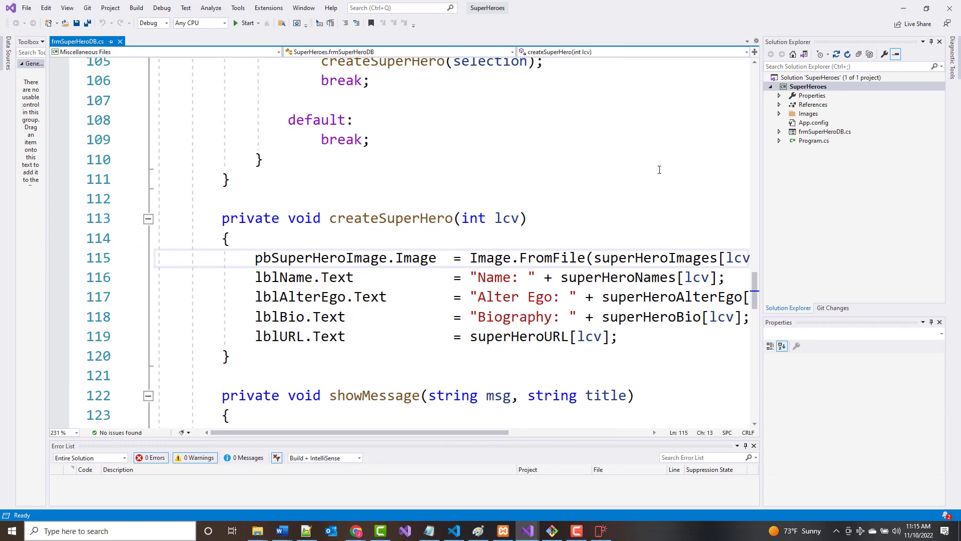
Open frmSuperHeroDB in the designer and enlarge the view to show the whole form.
{"action": "left_click", "coordinate": [803, 132]}
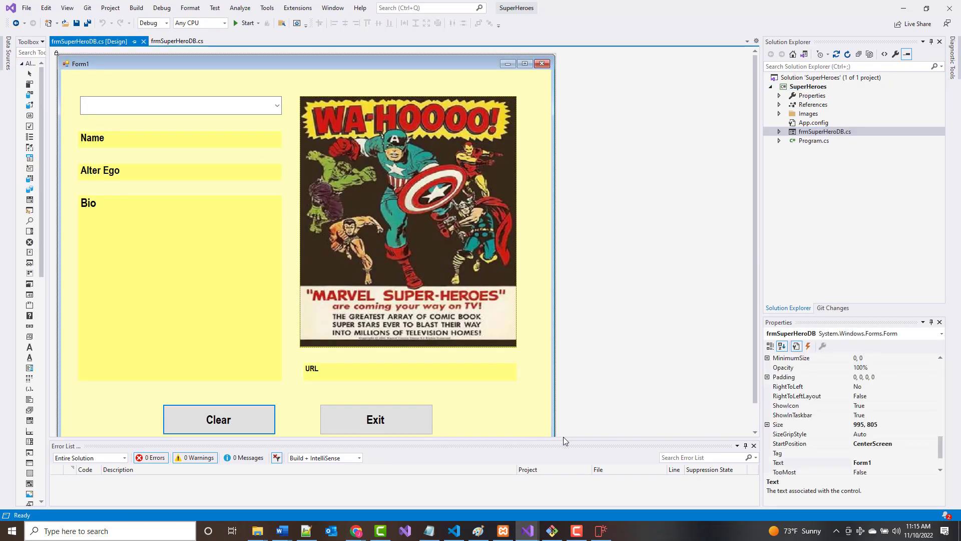
{"action": "left_click_drag", "start_coordinate": [564, 441], "coordinate": [557, 478]}
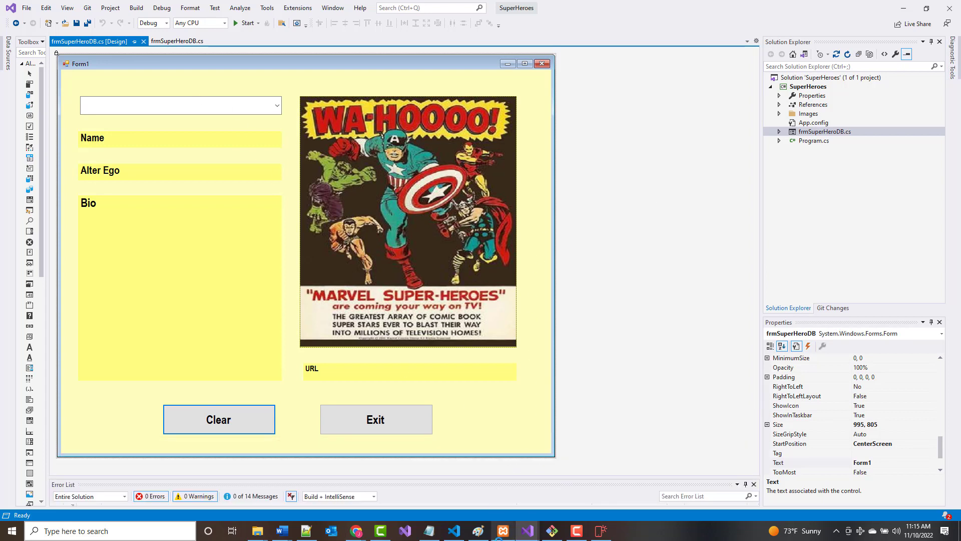
{"action": "right_click", "coordinate": [478, 531]}
Paste the form screenshot into a new Paint window and mark the form area.
{"action": "left_click", "coordinate": [441, 477]}
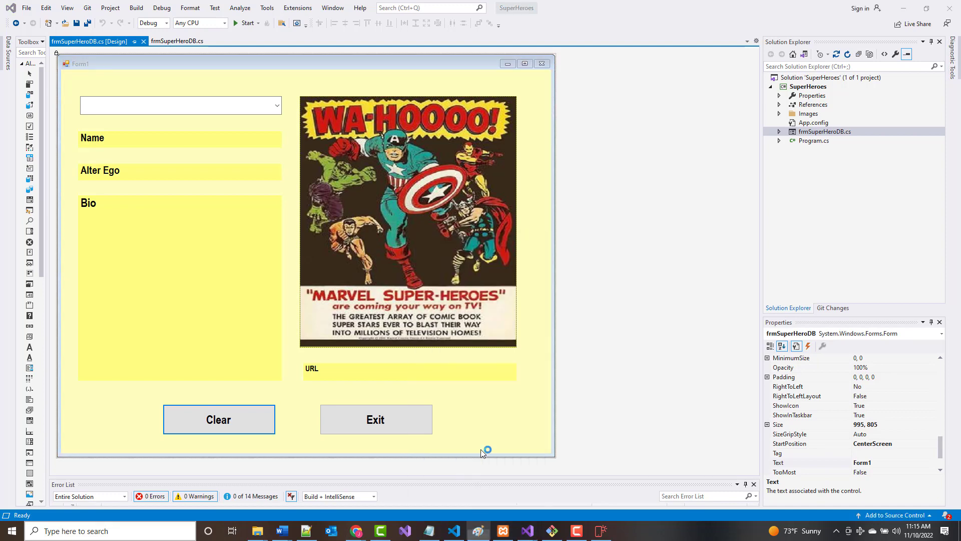
{"action": "key", "text": "ctrl+v"}
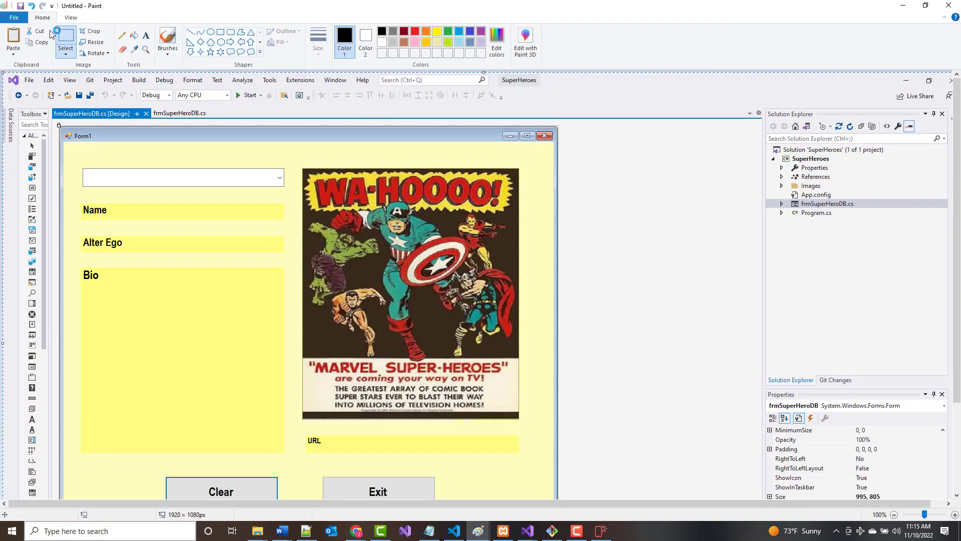
{"action": "left_click", "coordinate": [65, 39]}
{"action": "left_click_drag", "start_coordinate": [58, 124], "coordinate": [488, 349]}
{"action": "scroll", "coordinate": [383, 283], "scroll_direction": "down", "scroll_amount": 5}
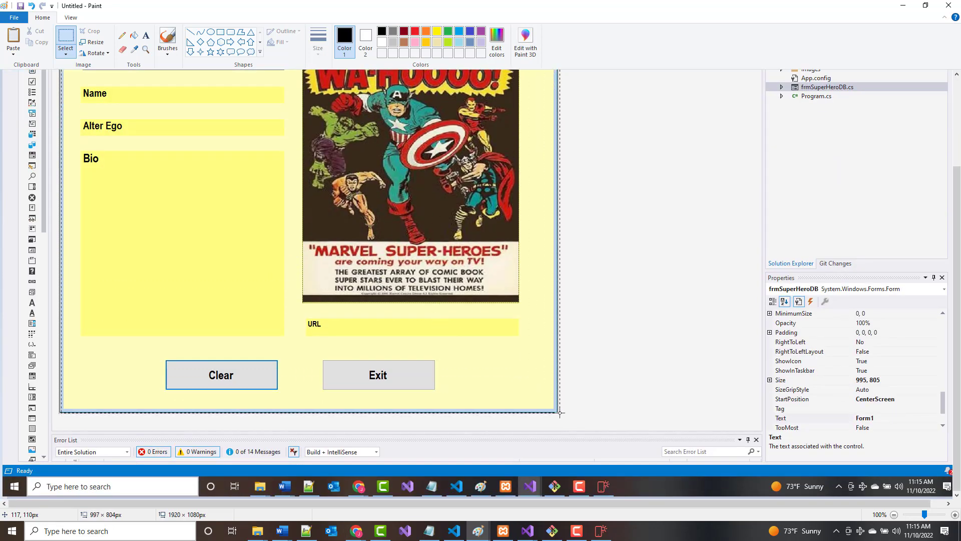
{"action": "left_click_drag", "start_coordinate": [558, 413], "coordinate": [558, 413]}
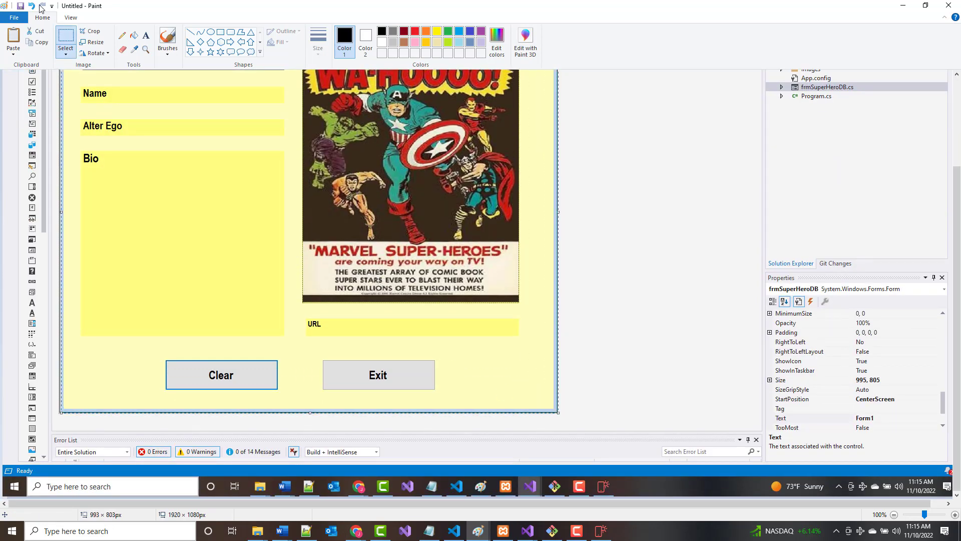
Start over on a blank image, paste the screenshot again and narrow it to 993 px.
{"action": "left_click", "coordinate": [11, 19]}
{"action": "left_click", "coordinate": [34, 34]}
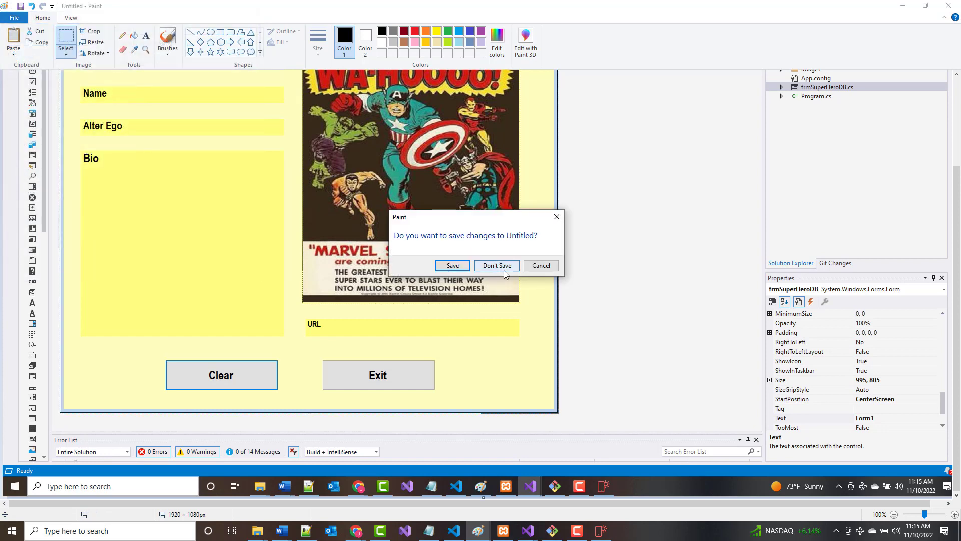
{"action": "left_click", "coordinate": [502, 267]}
{"action": "key", "text": "ctrl+v"}
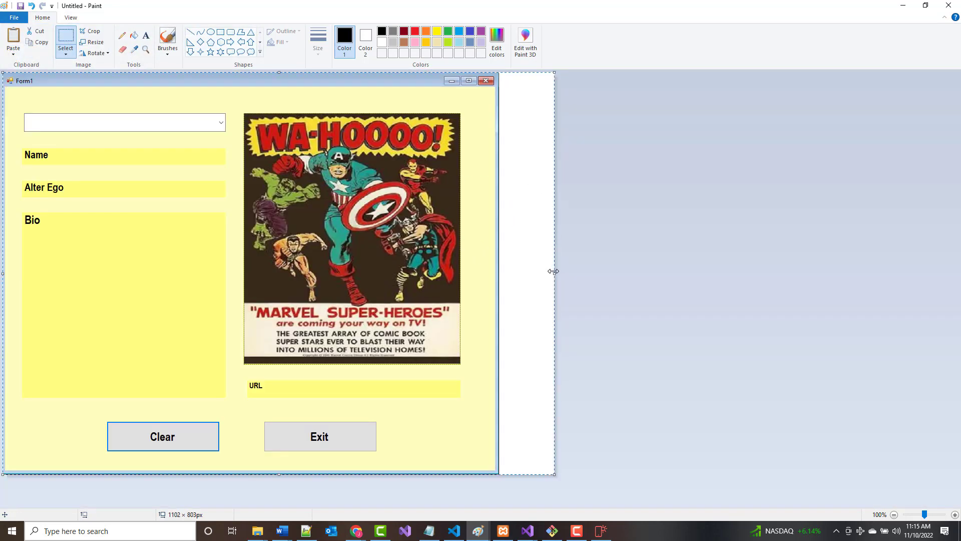
{"action": "left_click_drag", "start_coordinate": [553, 272], "coordinate": [499, 279]}
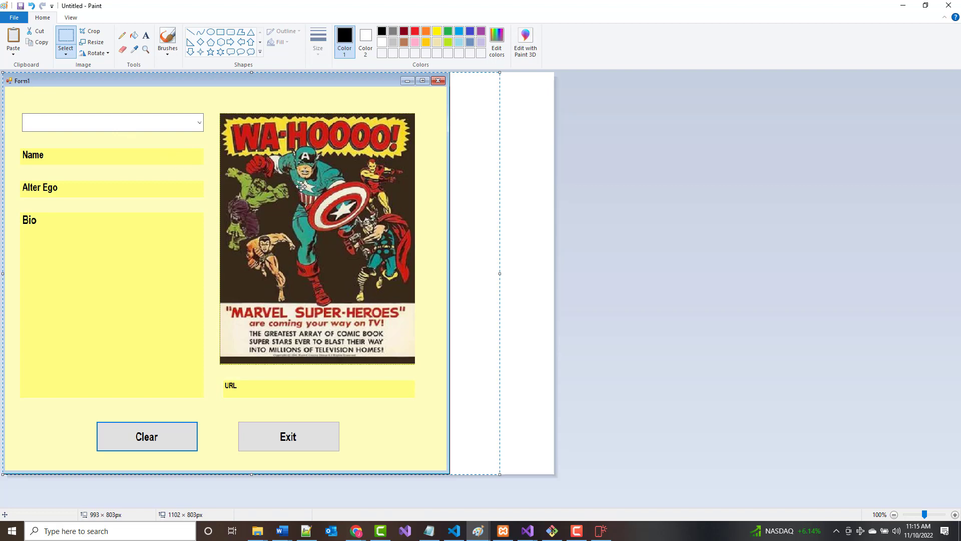
{"action": "left_click", "coordinate": [58, 36]}
{"action": "left_click_drag", "start_coordinate": [6, 77], "coordinate": [450, 474]}
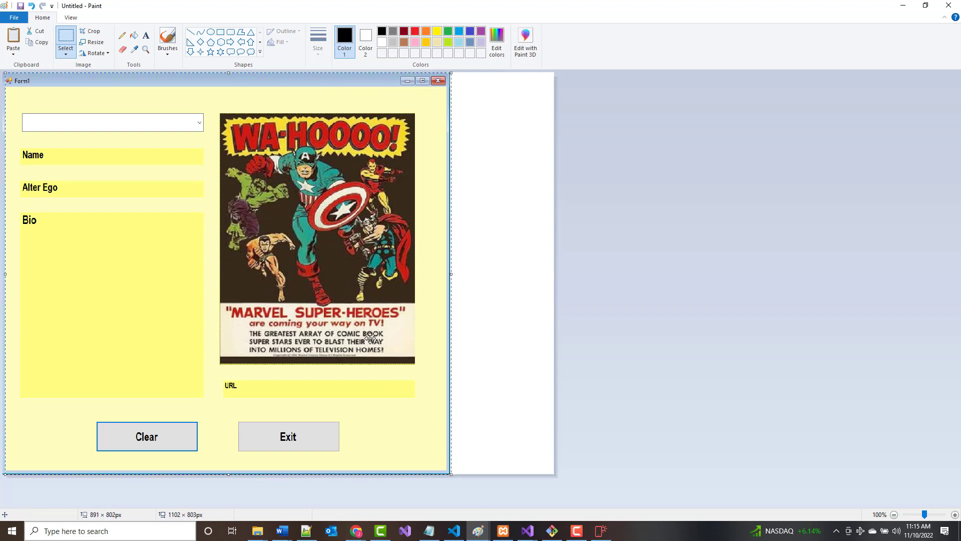
Start another blank image, shrink the canvas to 891 × 802 px and paste the form in.
{"action": "left_click", "coordinate": [14, 17]}
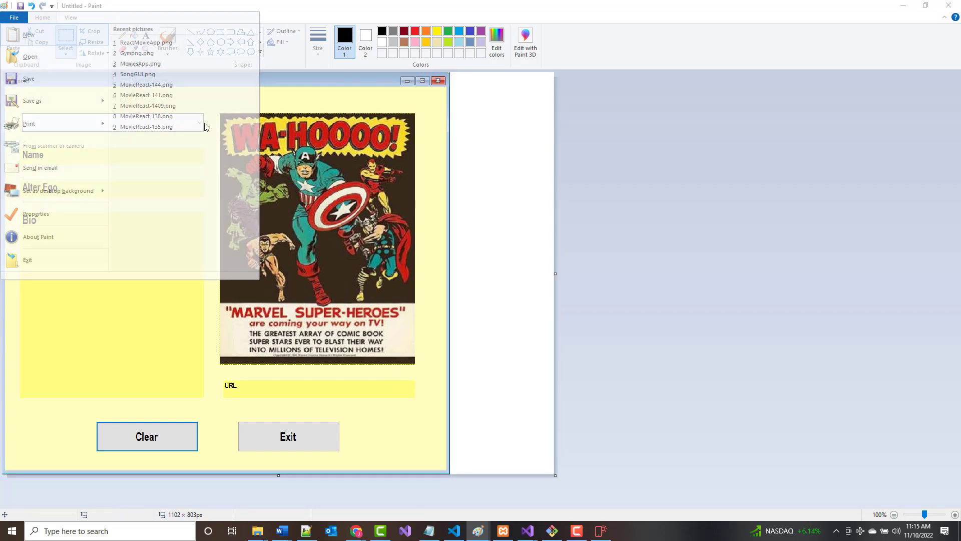
{"action": "key", "text": "ctrl+n"}
{"action": "left_click", "coordinate": [496, 264]}
{"action": "key", "text": "ctrl+v"}
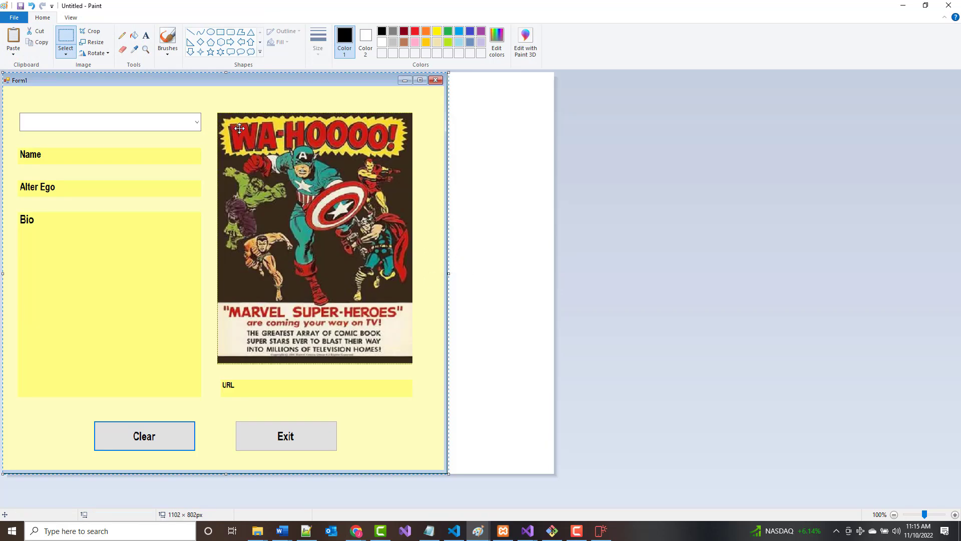
{"action": "key", "text": "Delete"}
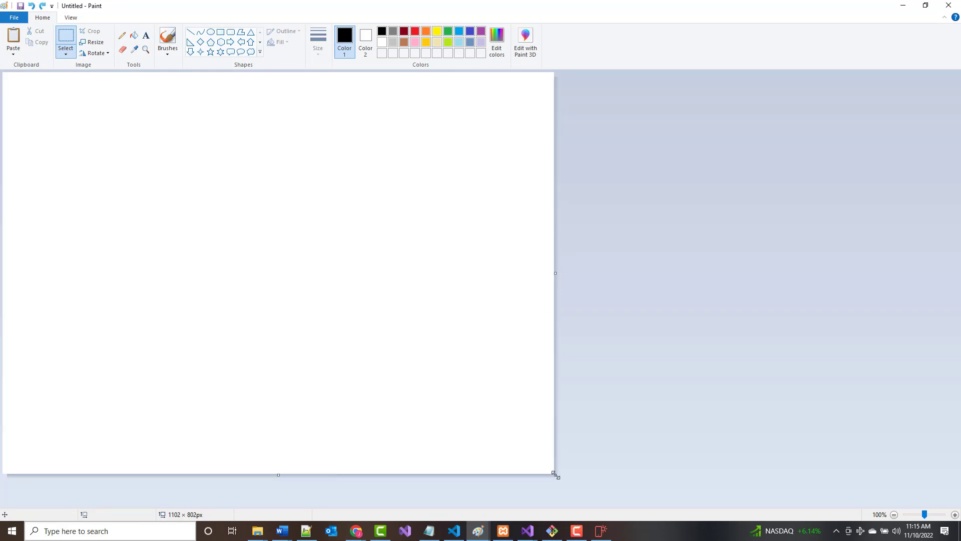
{"action": "left_click_drag", "start_coordinate": [556, 475], "coordinate": [133, 305]}
{"action": "key", "text": "ctrl+v"}
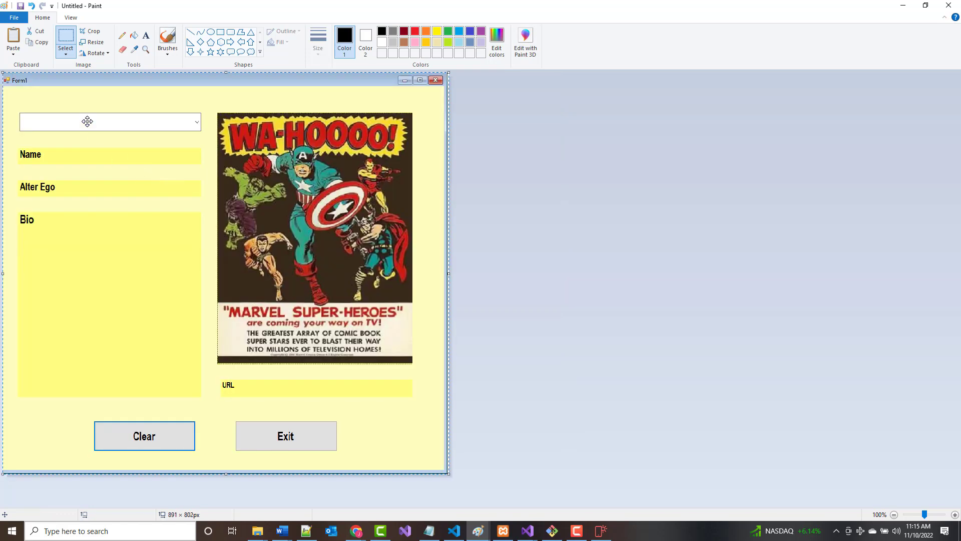
Save the image as superheroes.png and minimize Paint.
{"action": "left_click", "coordinate": [20, 5]}
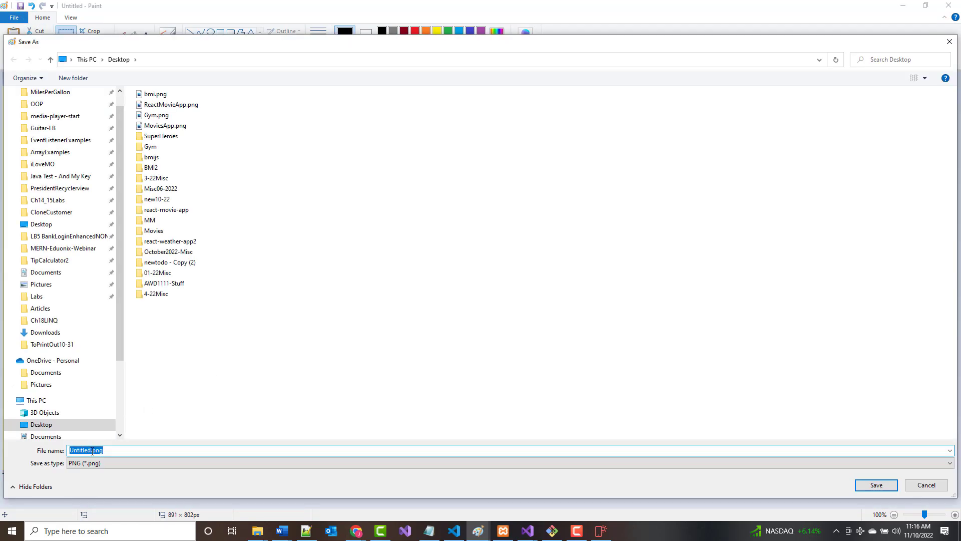
{"action": "type", "text": "superheroes"}
{"action": "key", "text": "Return"}
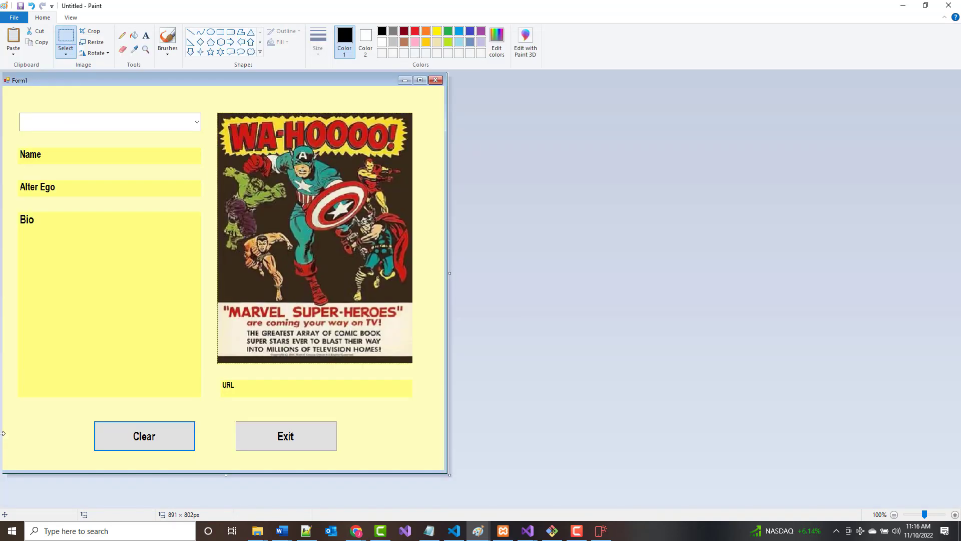
{"action": "left_click", "coordinate": [903, 6]}
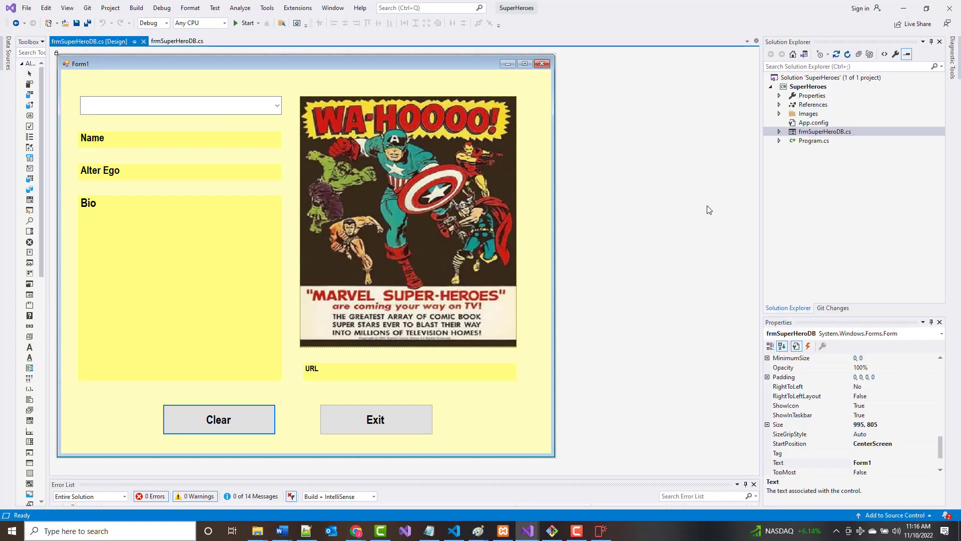
Switch to Mobirise and retype the Card Shop caption as 'Superheroes'.
{"action": "left_click", "coordinate": [903, 8]}
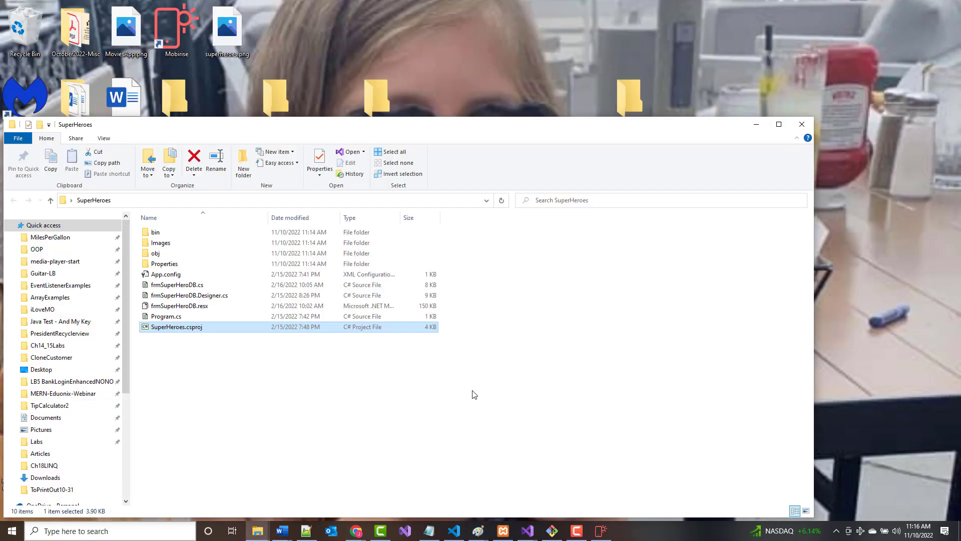
{"action": "left_click", "coordinate": [757, 125]}
{"action": "left_click", "coordinate": [601, 530]}
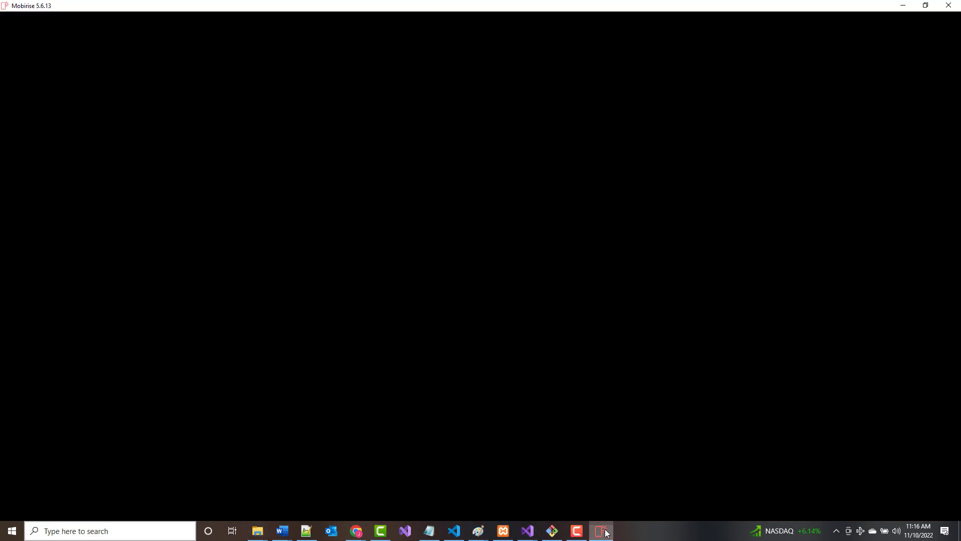
{"action": "left_click", "coordinate": [711, 419]}
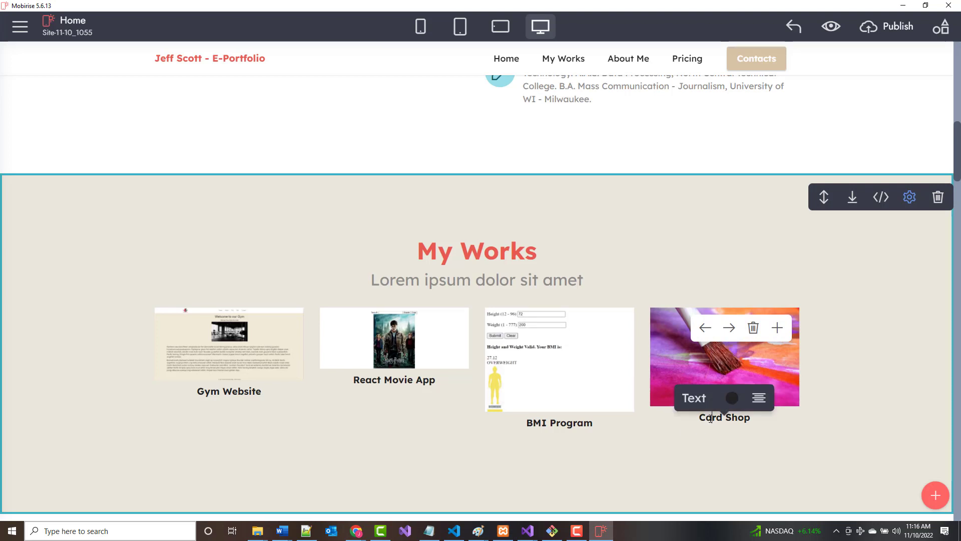
{"action": "left_click_drag", "start_coordinate": [703, 420], "coordinate": [797, 425]}
{"action": "key", "text": "BackSpace"}
{"action": "type", "text": "Superher"}
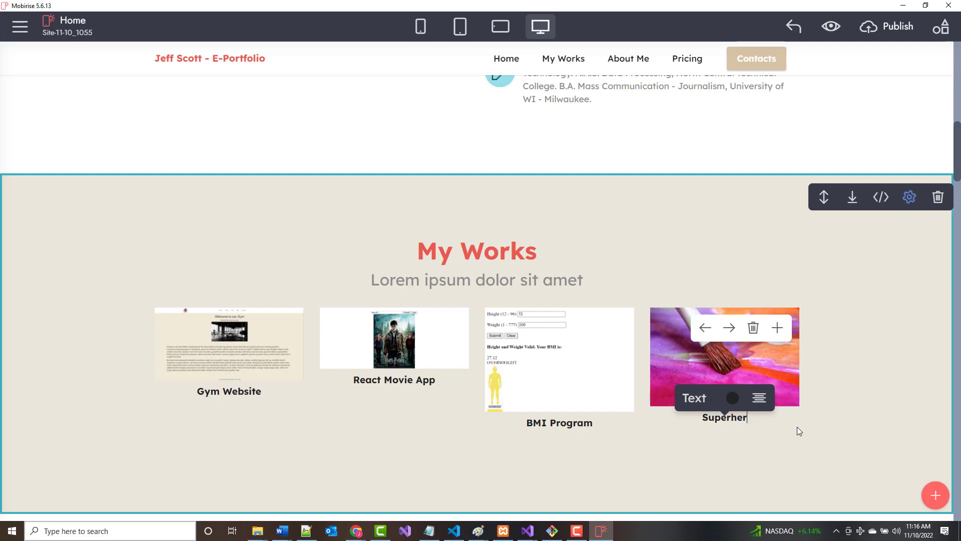
{"action": "type", "text": "oes"}
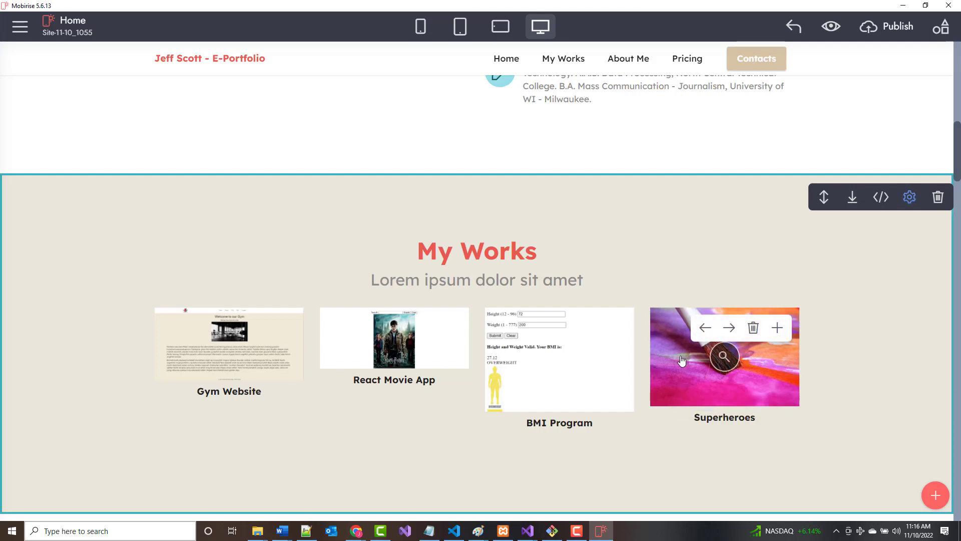
Replace the Superheroes card picture with superheroes.png.
{"action": "left_click", "coordinate": [729, 362]}
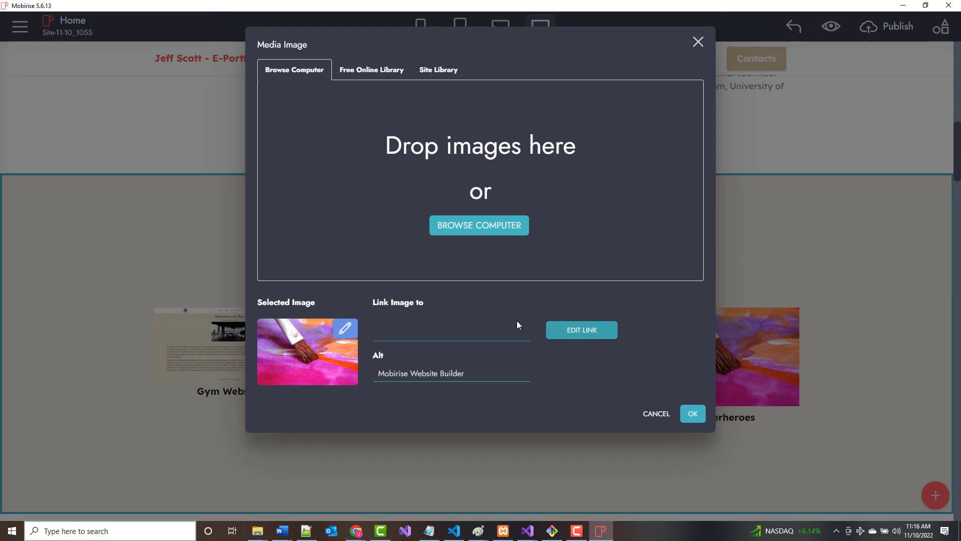
{"action": "left_click", "coordinate": [446, 224]}
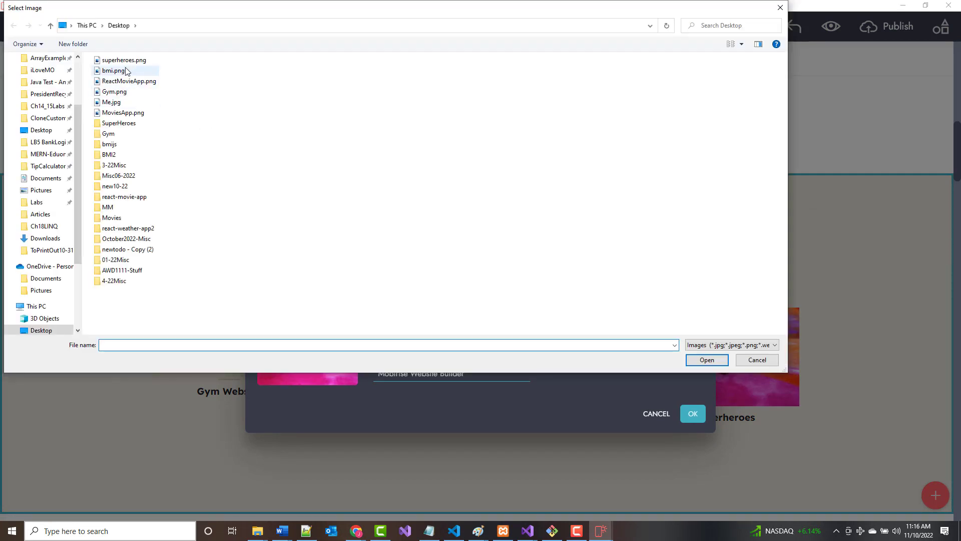
{"action": "double_click", "coordinate": [123, 60]}
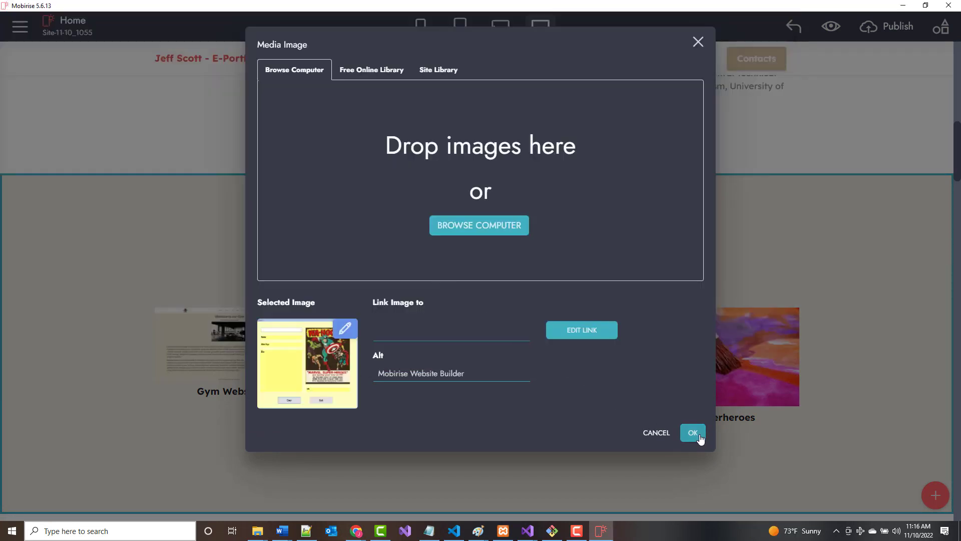
{"action": "left_click", "coordinate": [699, 436]}
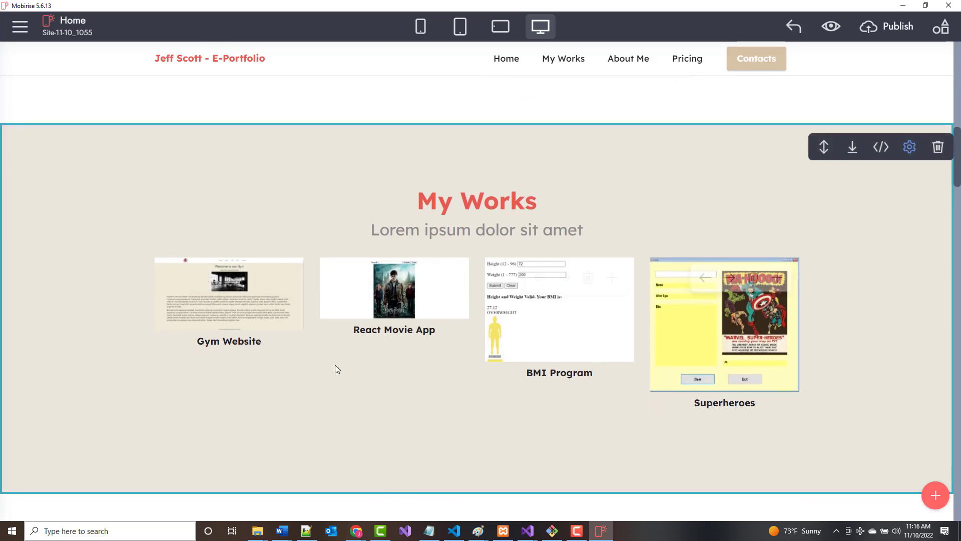
Scroll down to About Me and open the image options for its photo.
{"action": "mouse_move", "coordinate": [261, 292]}
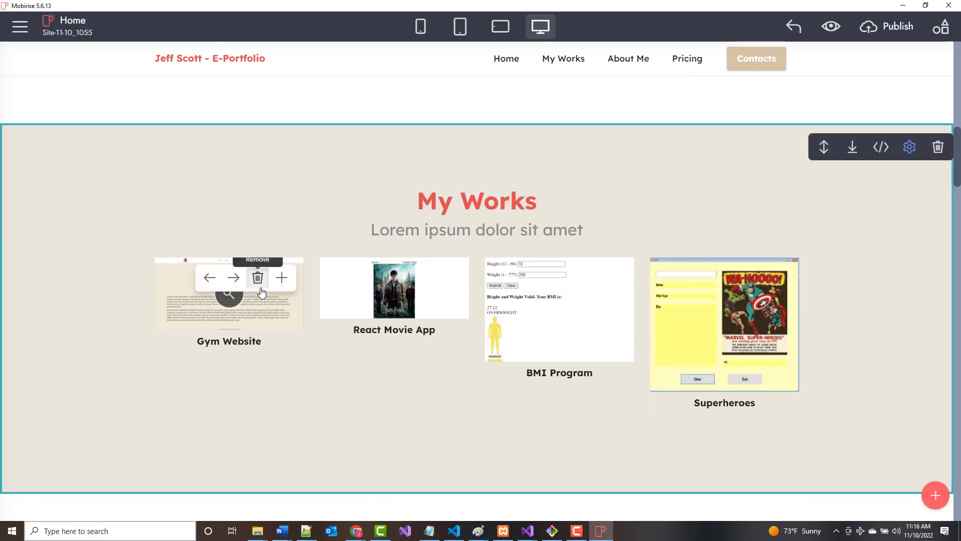
{"action": "scroll", "coordinate": [751, 361], "scroll_direction": "down", "scroll_amount": 2}
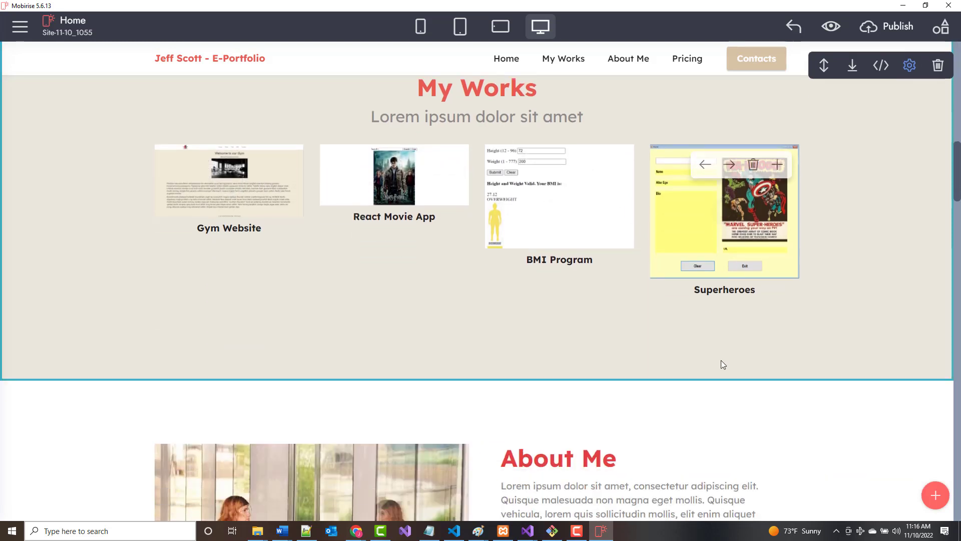
{"action": "scroll", "coordinate": [723, 364], "scroll_direction": "down", "scroll_amount": 6}
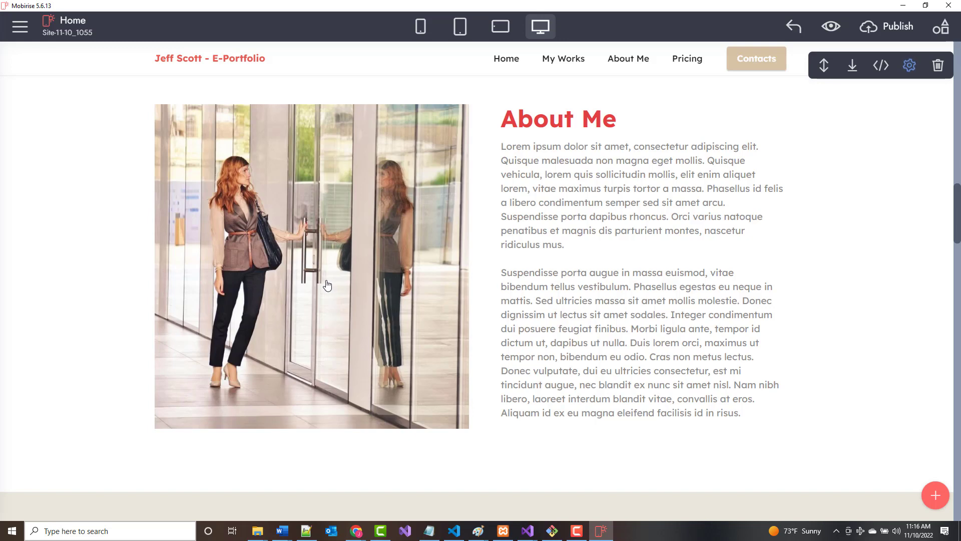
{"action": "left_click", "coordinate": [294, 286]}
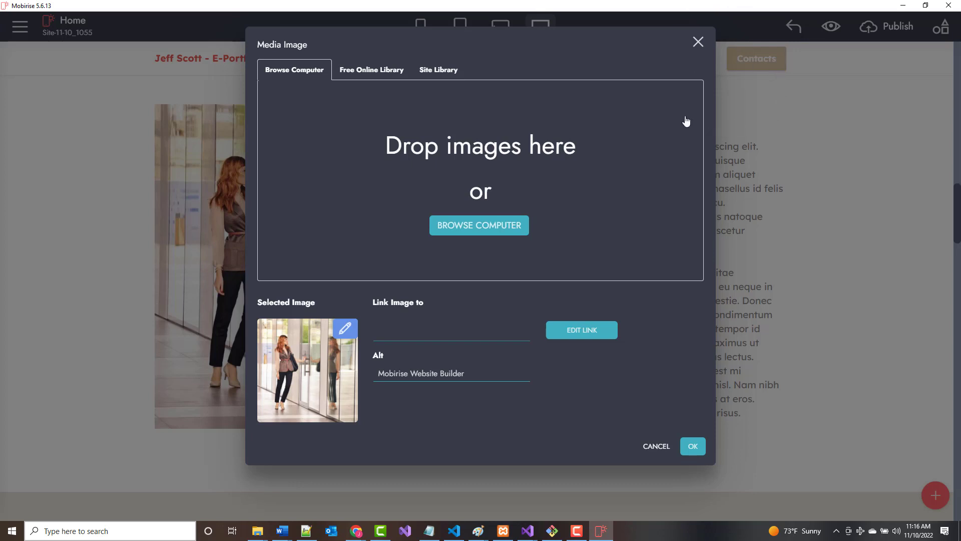
In Chrome, search Google Images for 'ranken technical college logo'.
{"action": "mouse_move", "coordinate": [356, 532]}
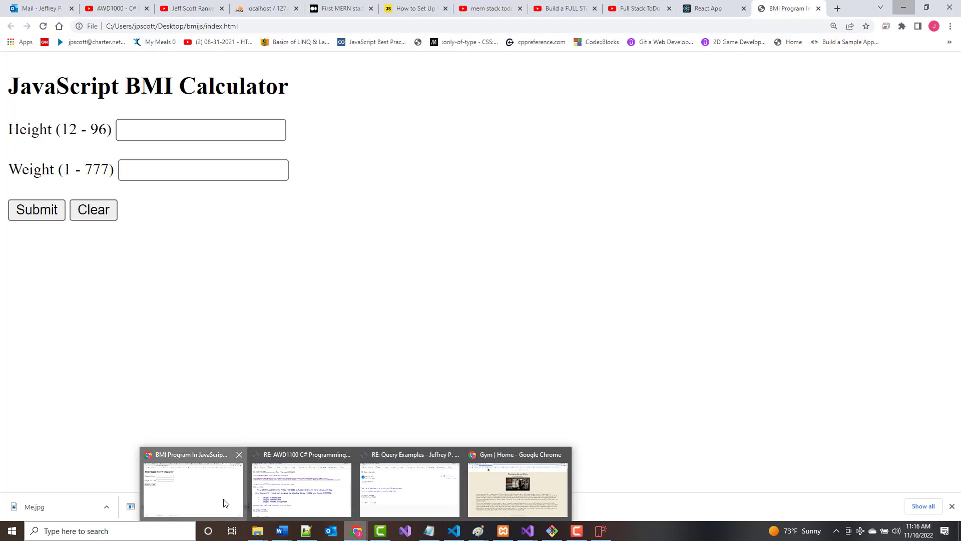
{"action": "left_click", "coordinate": [224, 503]}
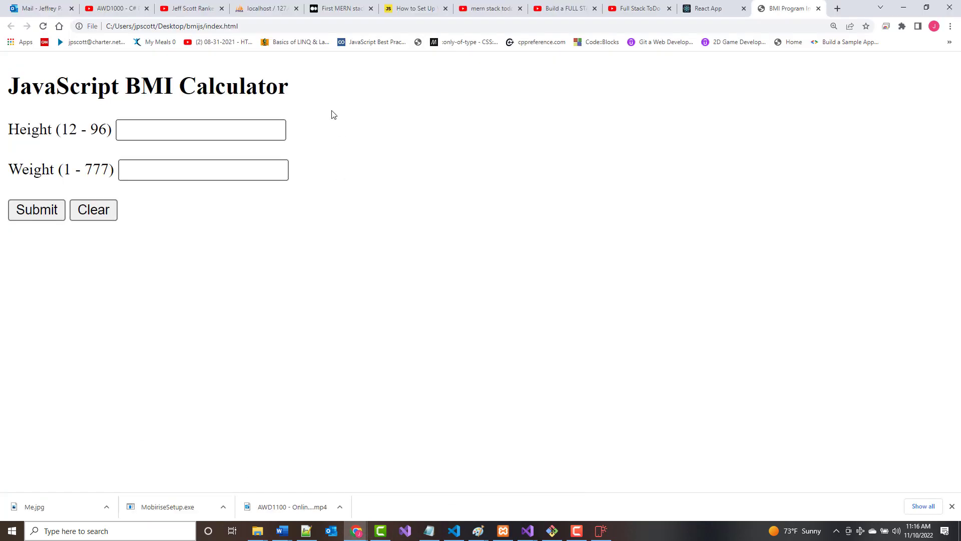
{"action": "left_click", "coordinate": [278, 28]}
{"action": "type", "text": "images.google.com"}
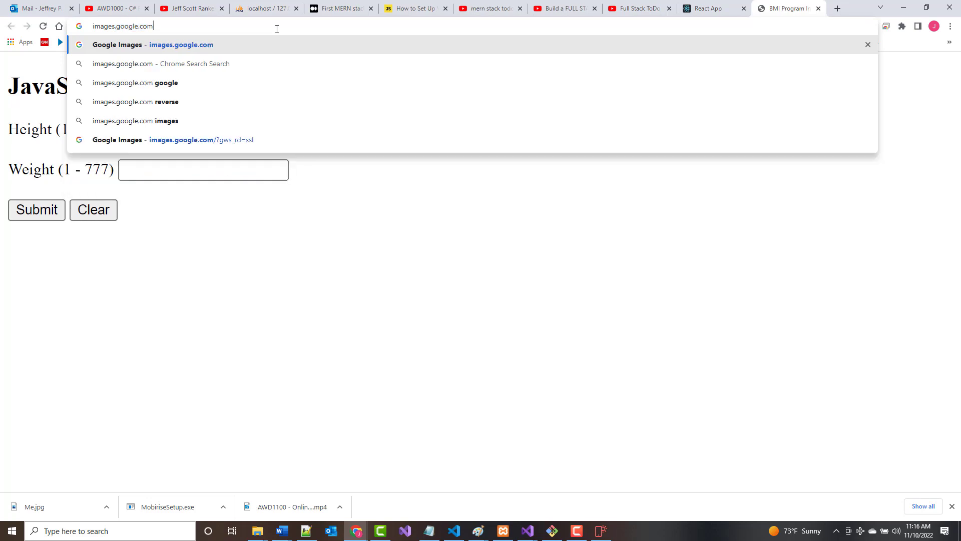
{"action": "key", "text": "Return"}
{"action": "type", "text": "ran"}
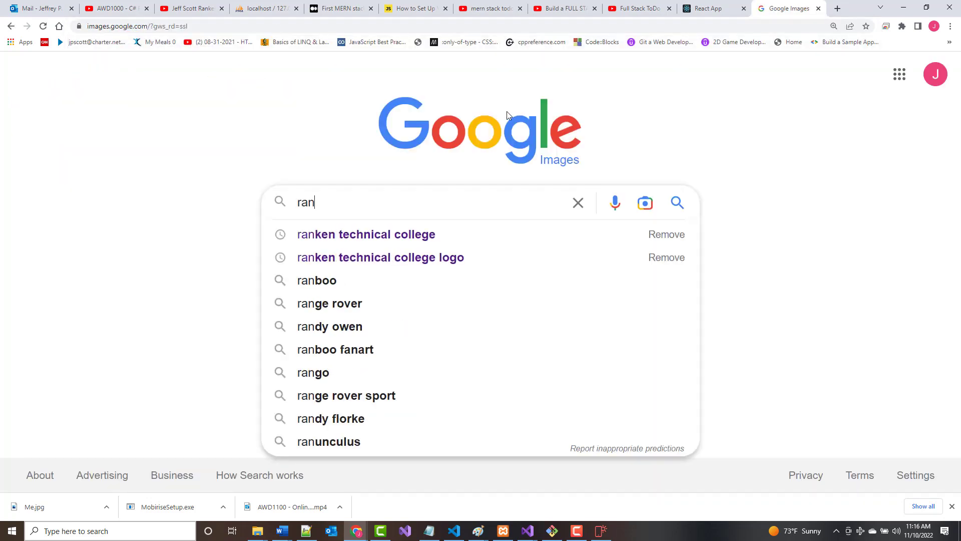
{"action": "left_click", "coordinate": [430, 265]}
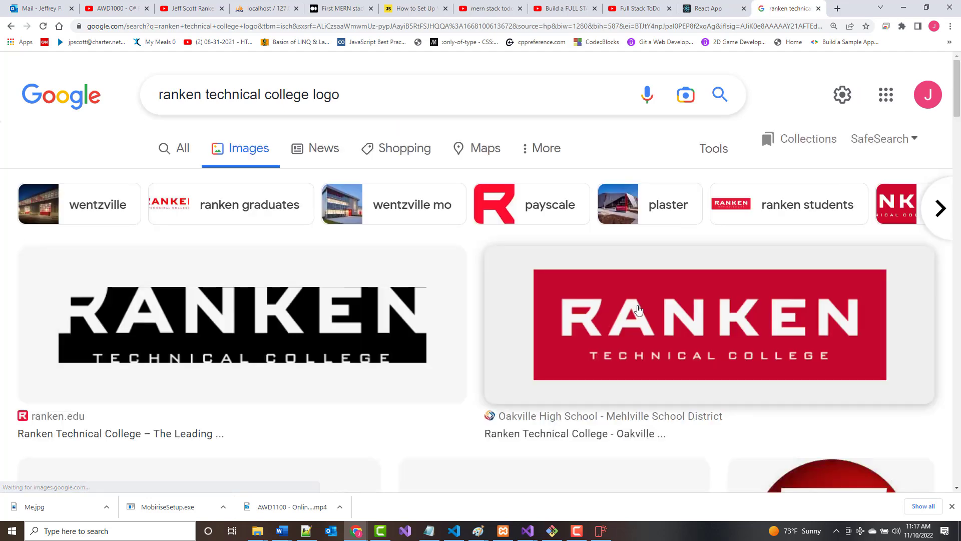
Save the red Ranken logo image to the Desktop as logo.png.
{"action": "right_click", "coordinate": [632, 311]}
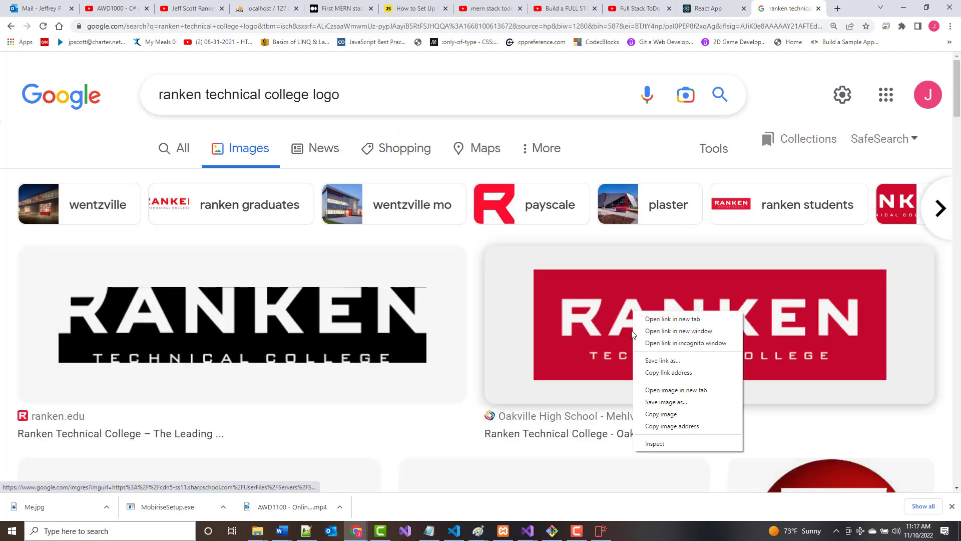
{"action": "left_click", "coordinate": [656, 402]}
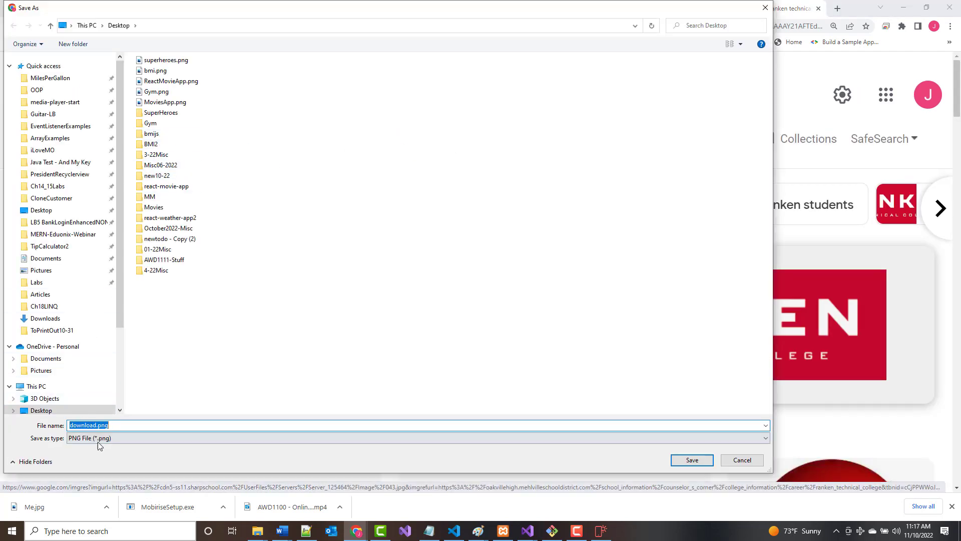
{"action": "left_click_drag", "start_coordinate": [97, 426], "coordinate": [70, 426]}
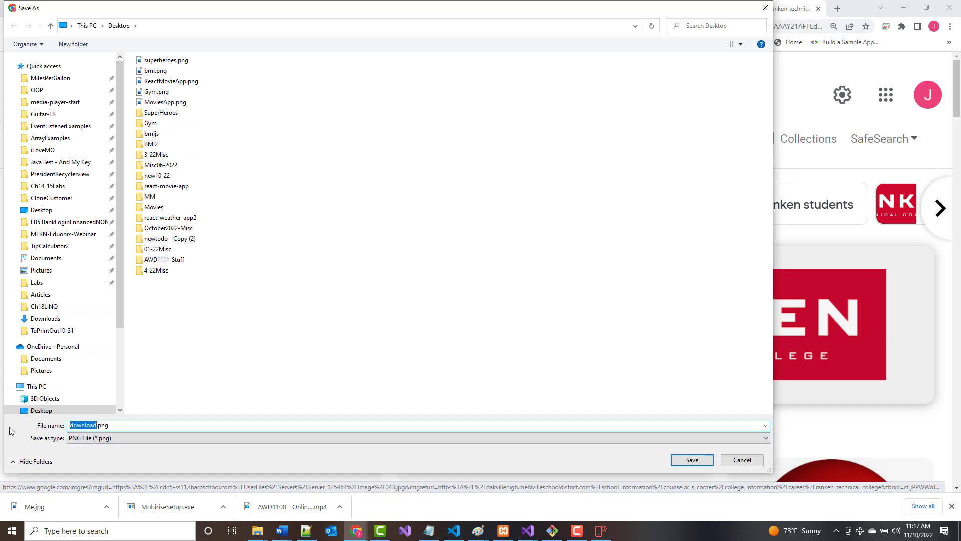
{"action": "type", "text": "logo"}
{"action": "key", "text": "Return"}
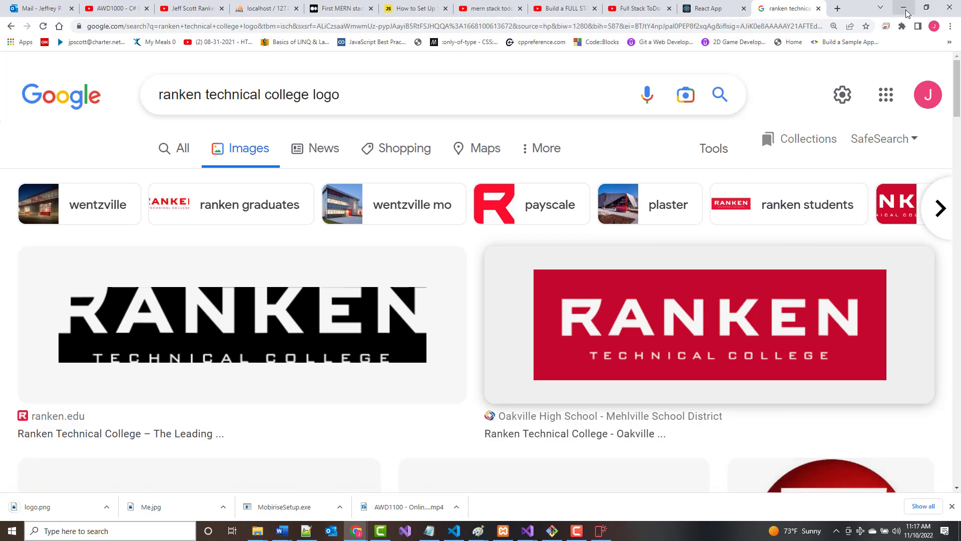
Back in Mobirise, swap the About Me image for logo.png from the Desktop.
{"action": "left_click", "coordinate": [604, 530]}
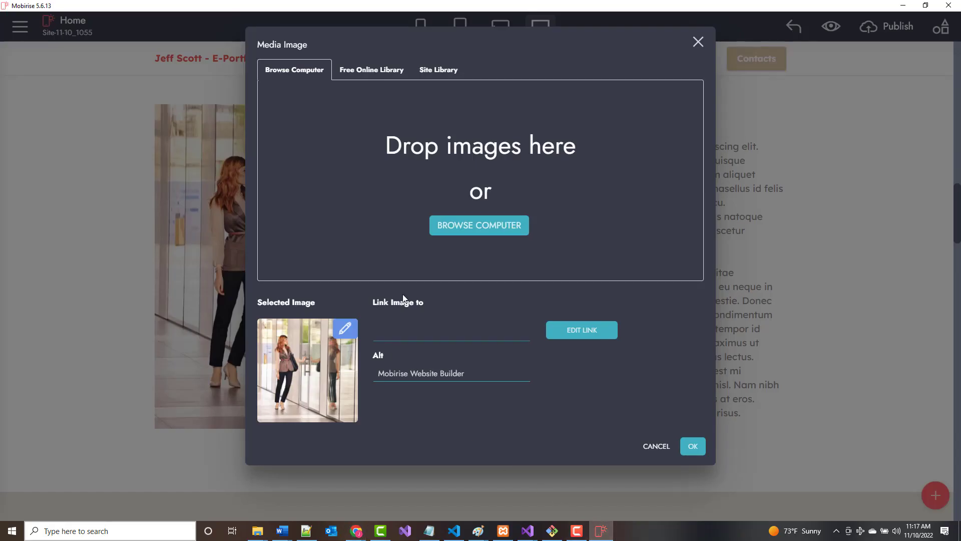
{"action": "left_click", "coordinate": [455, 226]}
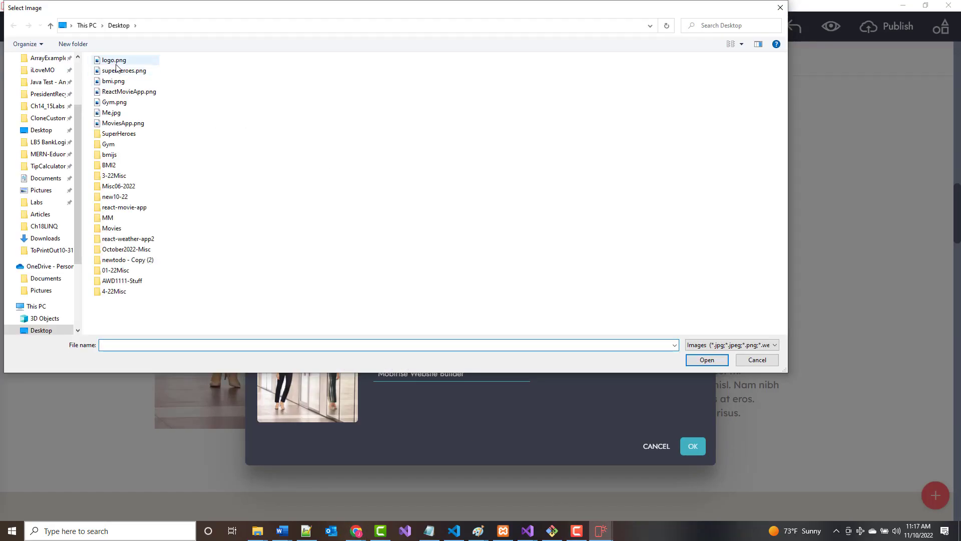
{"action": "double_click", "coordinate": [115, 62]}
{"action": "left_click", "coordinate": [693, 413]}
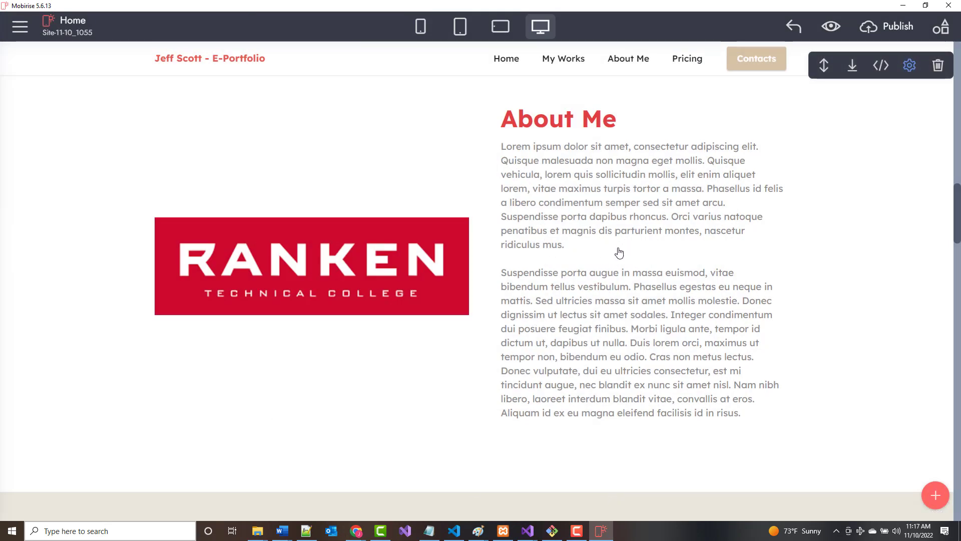
Delete the pricing block from the page.
{"action": "scroll", "coordinate": [587, 324], "scroll_direction": "down", "scroll_amount": 5}
{"action": "scroll", "coordinate": [591, 326], "scroll_direction": "down", "scroll_amount": 2}
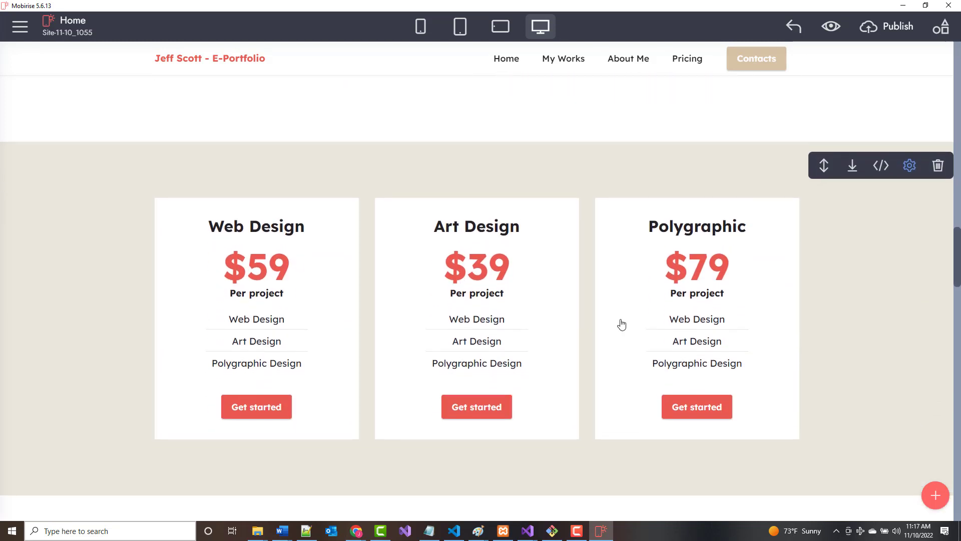
{"action": "scroll", "coordinate": [717, 354], "scroll_direction": "down", "scroll_amount": 5}
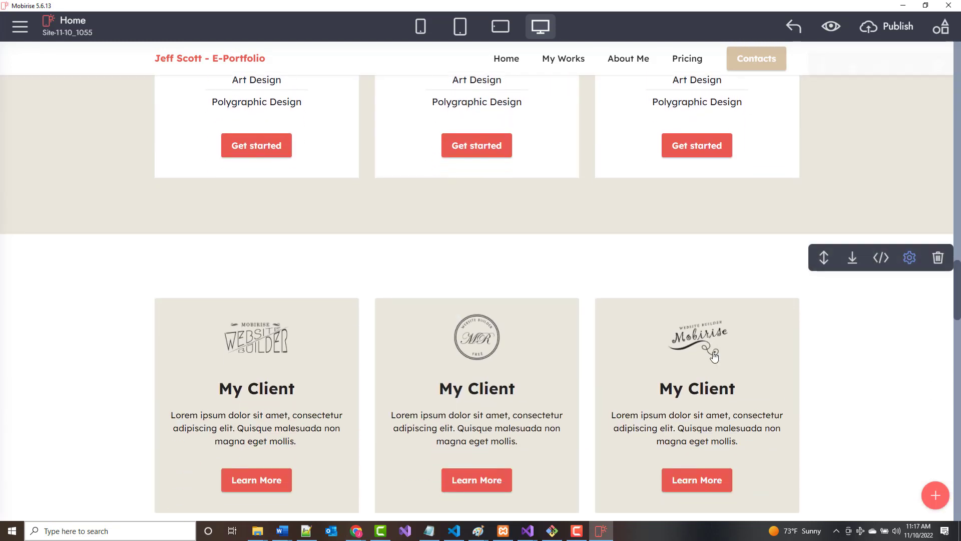
{"action": "scroll", "coordinate": [716, 358], "scroll_direction": "up", "scroll_amount": 5}
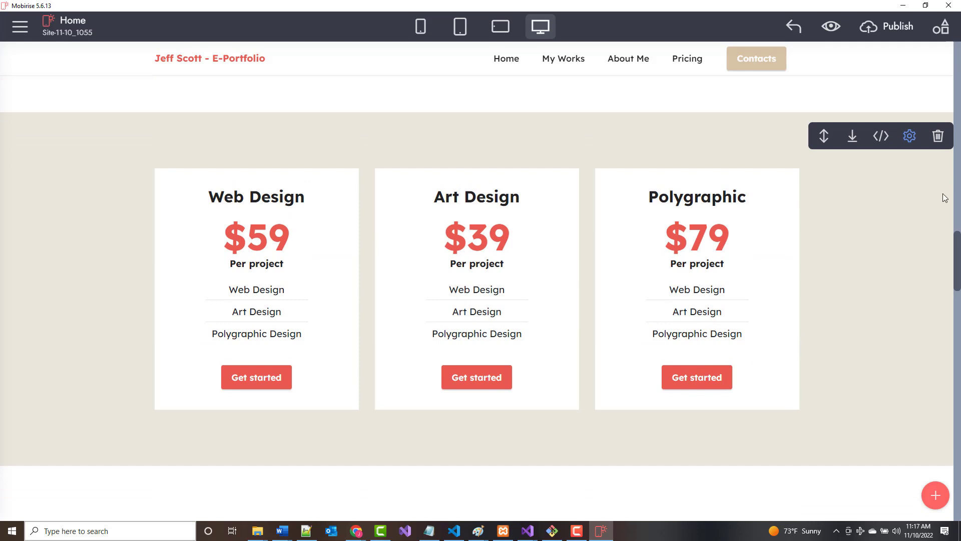
{"action": "left_click", "coordinate": [910, 136]}
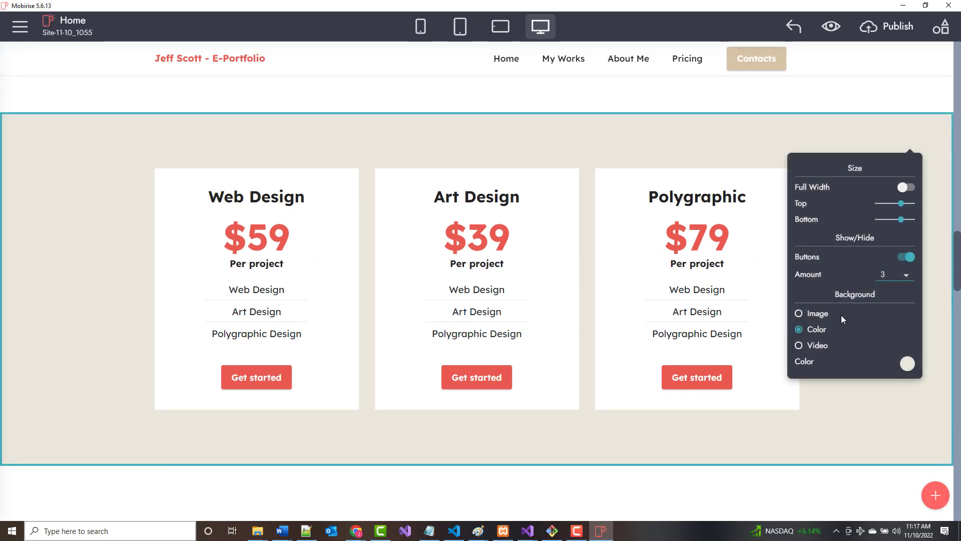
{"action": "left_click", "coordinate": [860, 399]}
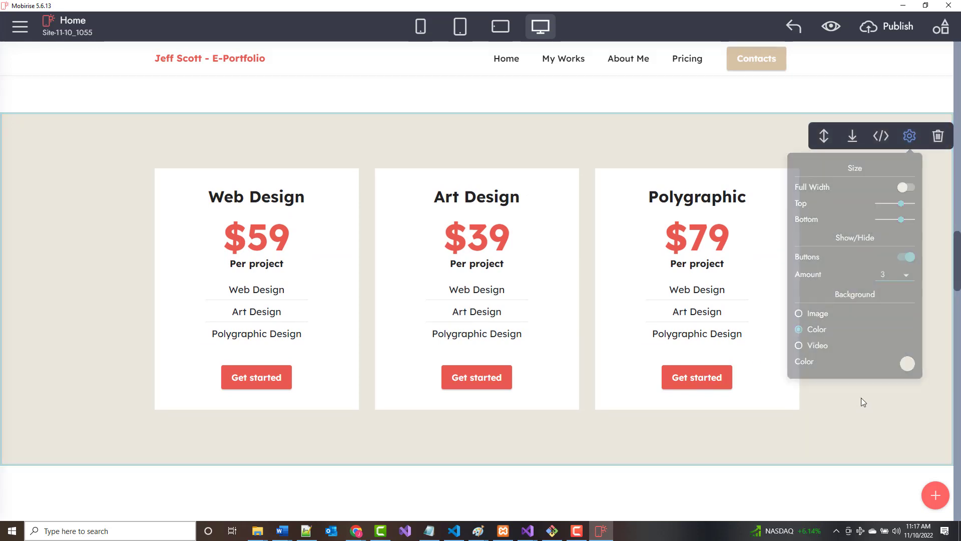
{"action": "left_click", "coordinate": [938, 135]}
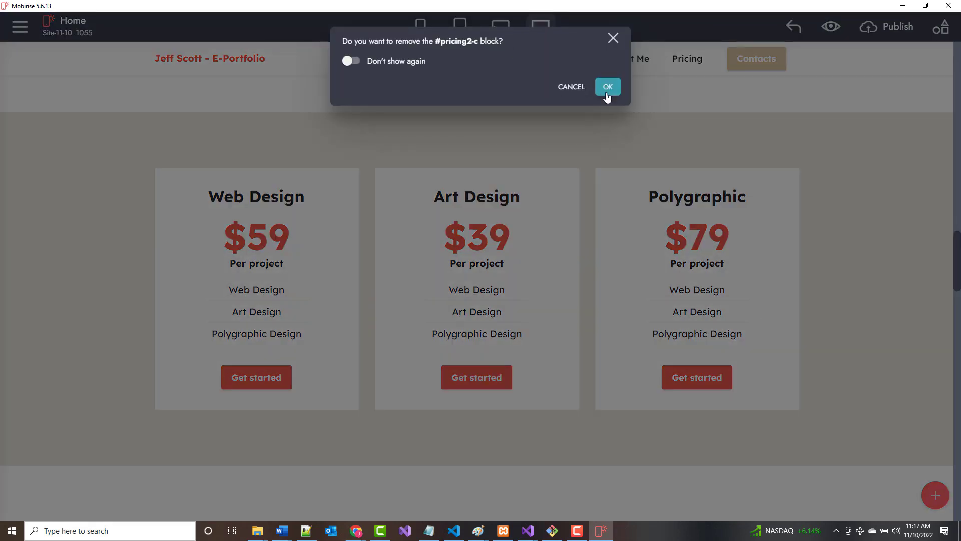
{"action": "left_click", "coordinate": [607, 88]}
Delete the My Client cards block.
{"action": "scroll", "coordinate": [668, 287], "scroll_direction": "up", "scroll_amount": 2}
{"action": "scroll", "coordinate": [660, 289], "scroll_direction": "down", "scroll_amount": 8}
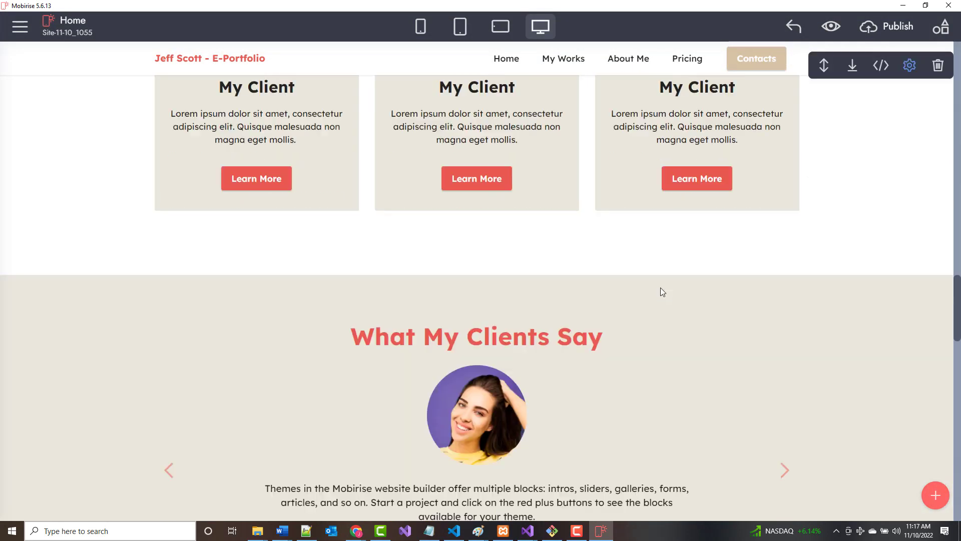
{"action": "scroll", "coordinate": [555, 286], "scroll_direction": "up", "scroll_amount": 4}
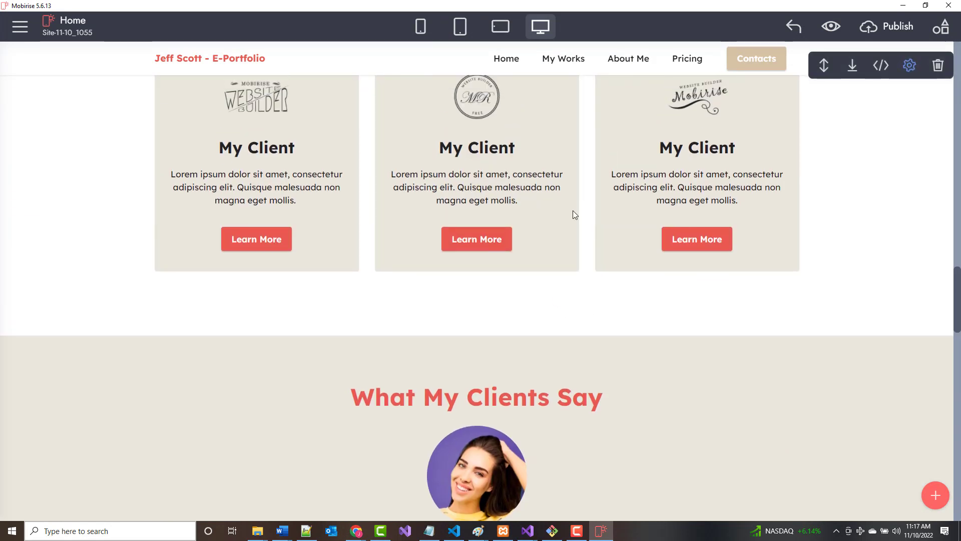
{"action": "scroll", "coordinate": [776, 258], "scroll_direction": "up", "scroll_amount": 3}
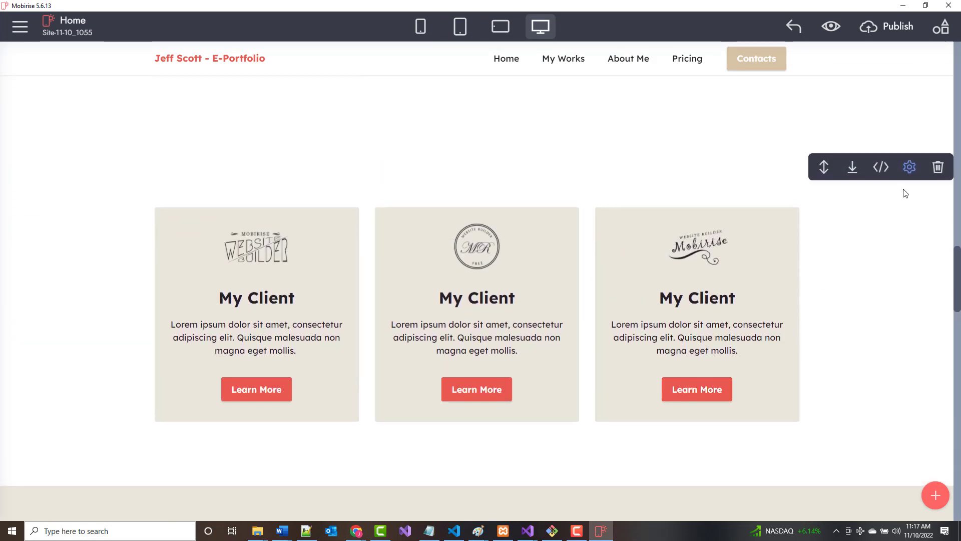
{"action": "left_click", "coordinate": [938, 168]}
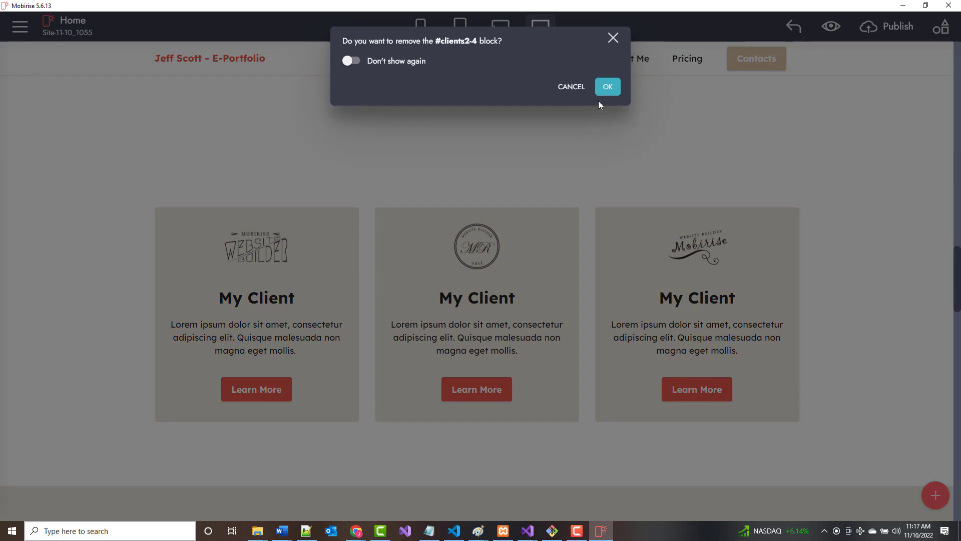
{"action": "left_click", "coordinate": [607, 87]}
Delete the Frequently Asked Questions block, leaving the testimonials block unchanged.
{"action": "scroll", "coordinate": [443, 292], "scroll_direction": "down", "scroll_amount": 6}
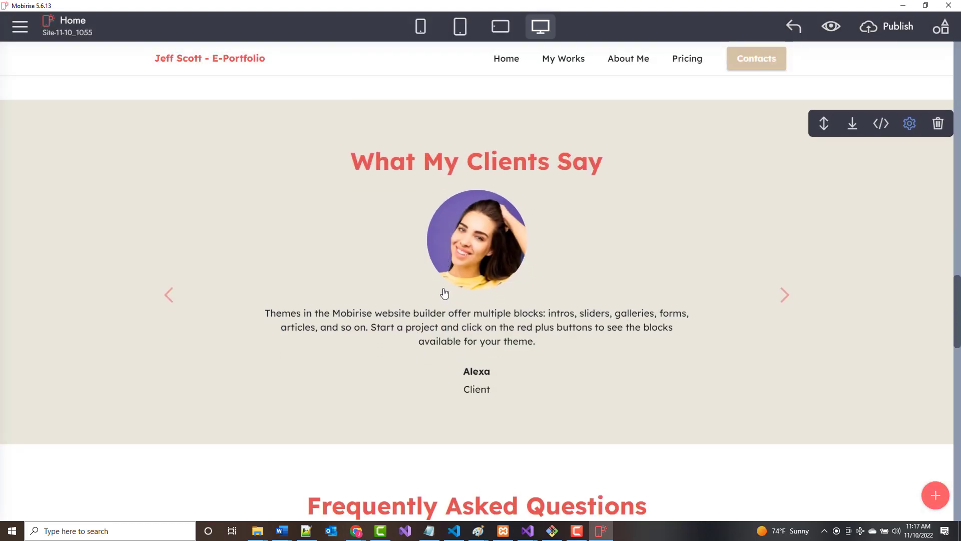
{"action": "scroll", "coordinate": [443, 293], "scroll_direction": "down", "scroll_amount": 8}
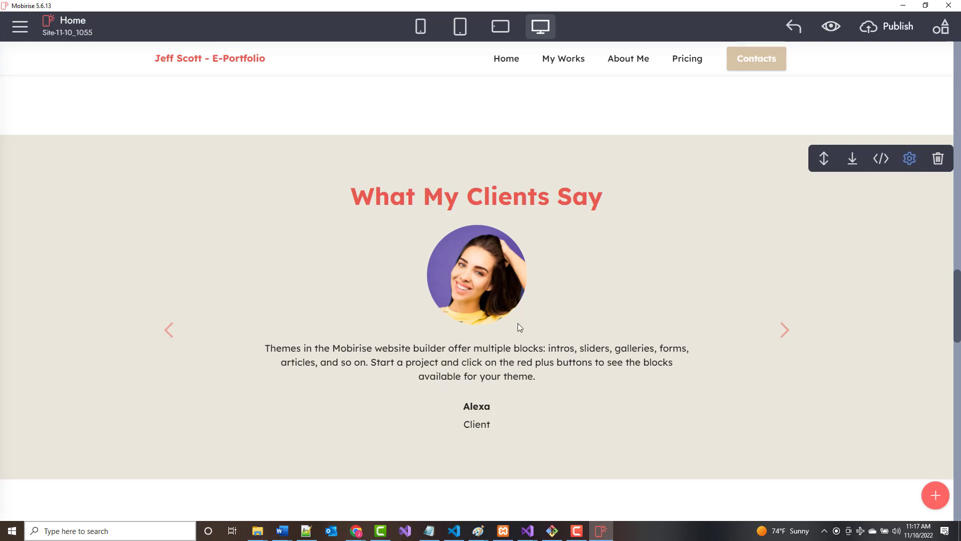
{"action": "left_click", "coordinate": [911, 159]}
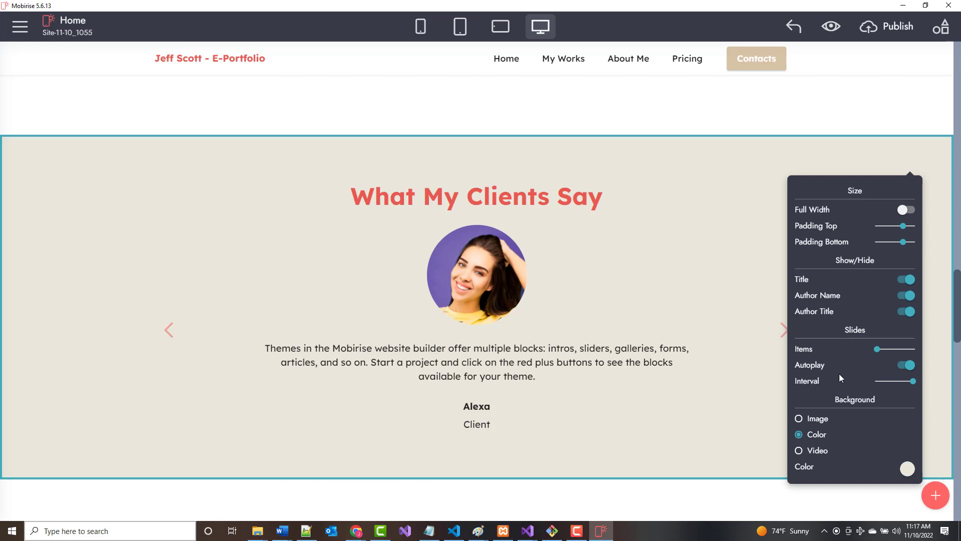
{"action": "left_click", "coordinate": [729, 299]}
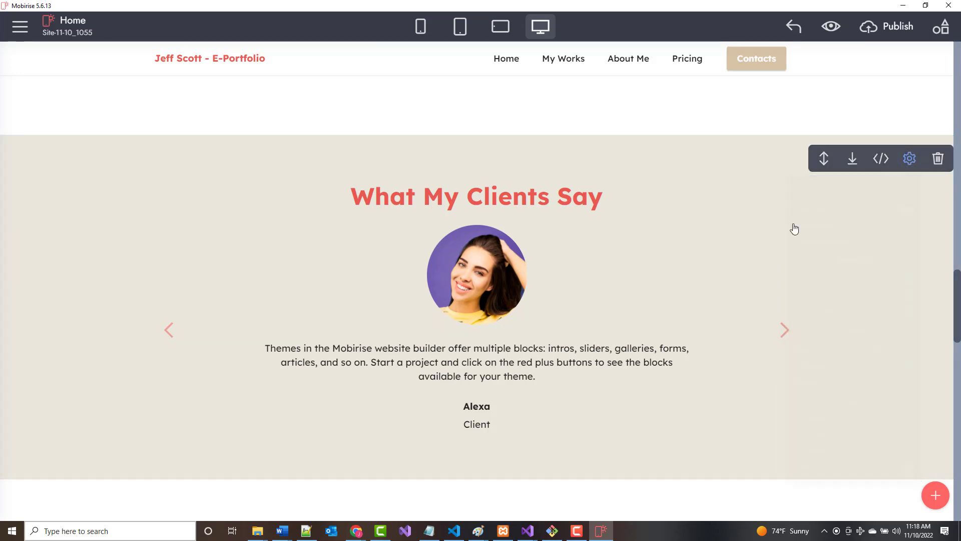
{"action": "scroll", "coordinate": [748, 385], "scroll_direction": "down", "scroll_amount": 1}
{"action": "scroll", "coordinate": [746, 383], "scroll_direction": "down", "scroll_amount": 6}
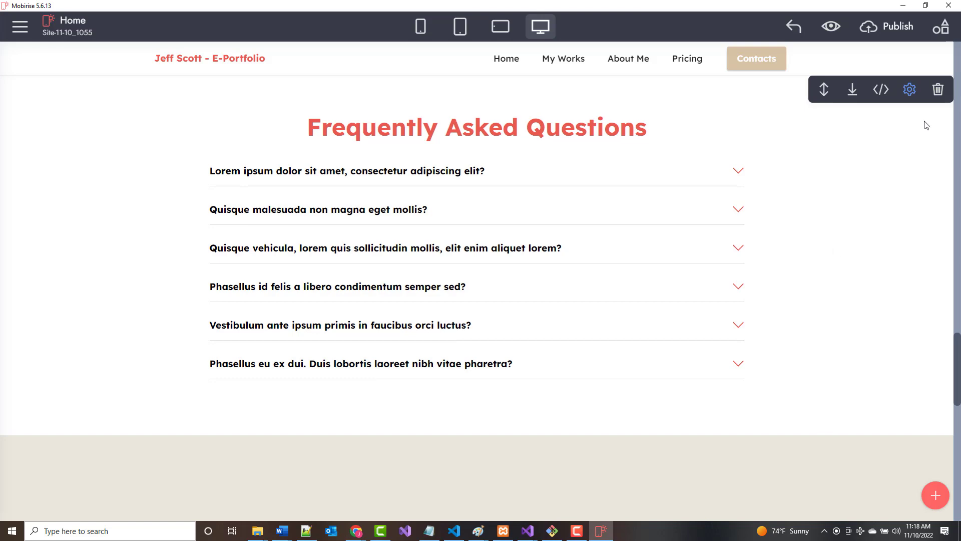
{"action": "left_click", "coordinate": [939, 89]}
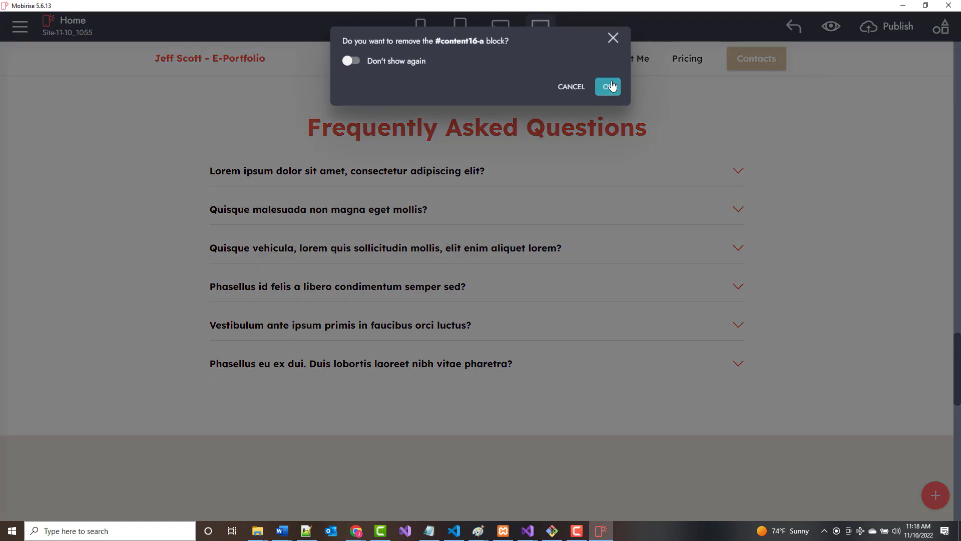
{"action": "left_click", "coordinate": [609, 87]}
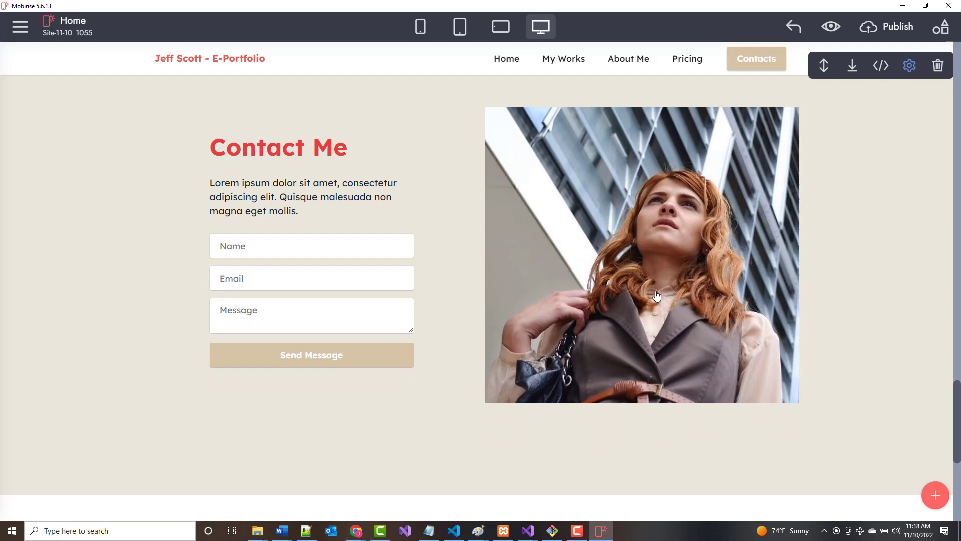
Replace the Contact Me photo with Me.jpg from the computer.
{"action": "left_click", "coordinate": [629, 271]}
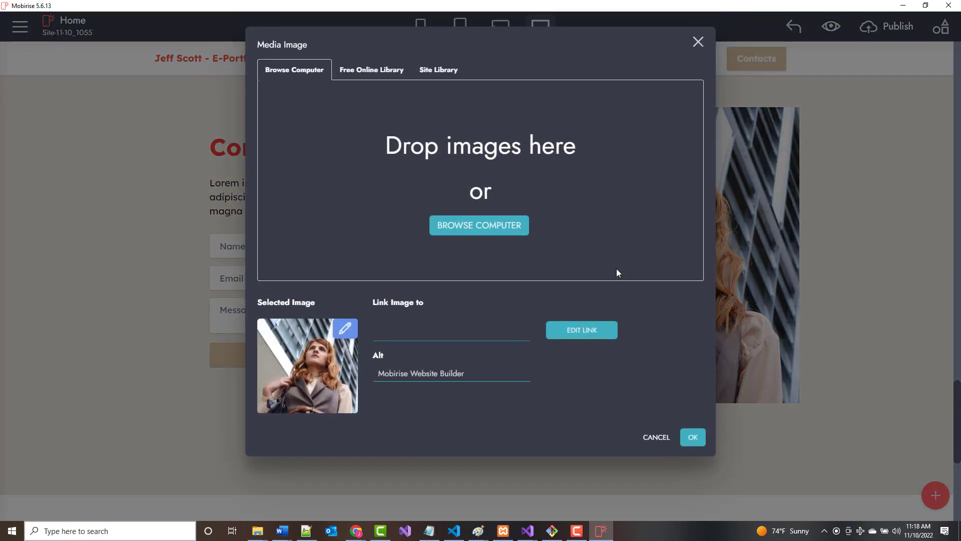
{"action": "left_click", "coordinate": [479, 228]}
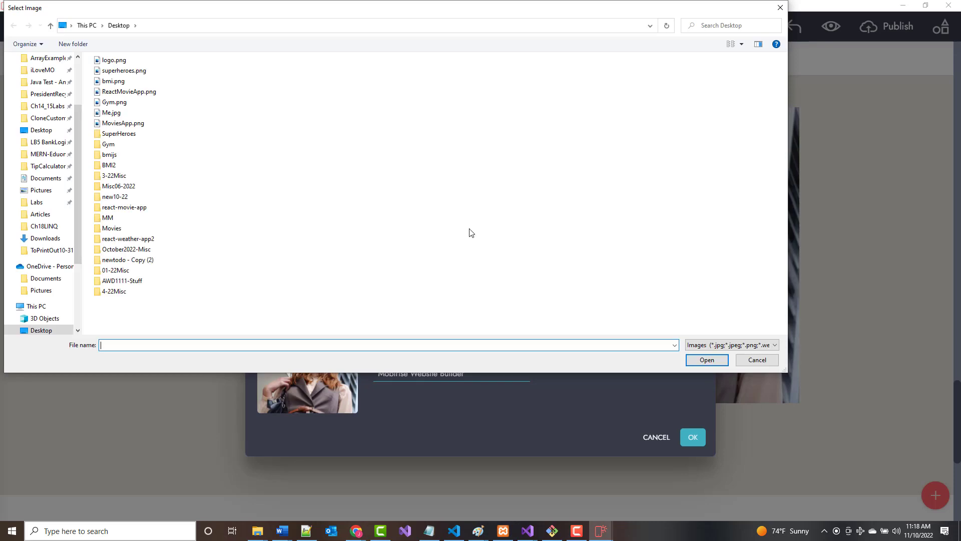
{"action": "double_click", "coordinate": [113, 113]}
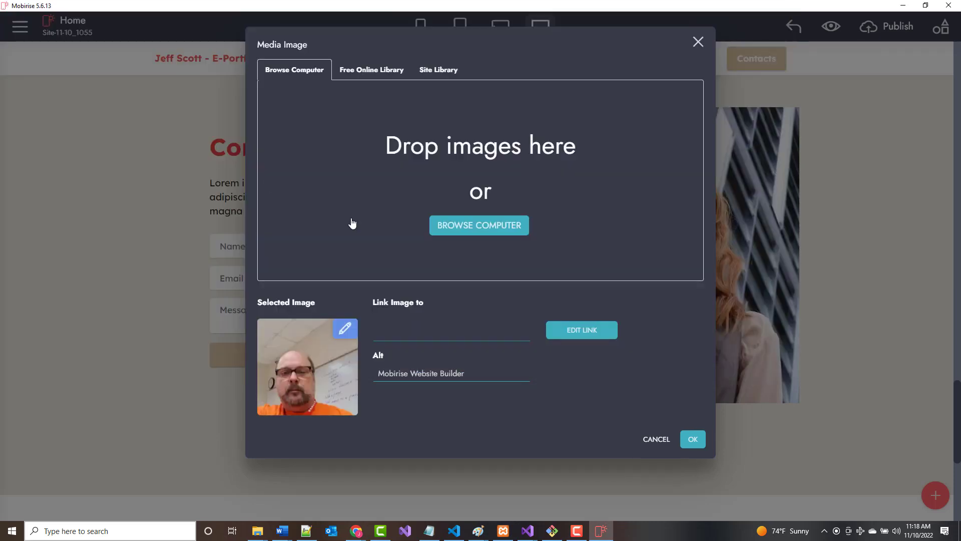
{"action": "left_click", "coordinate": [694, 440]}
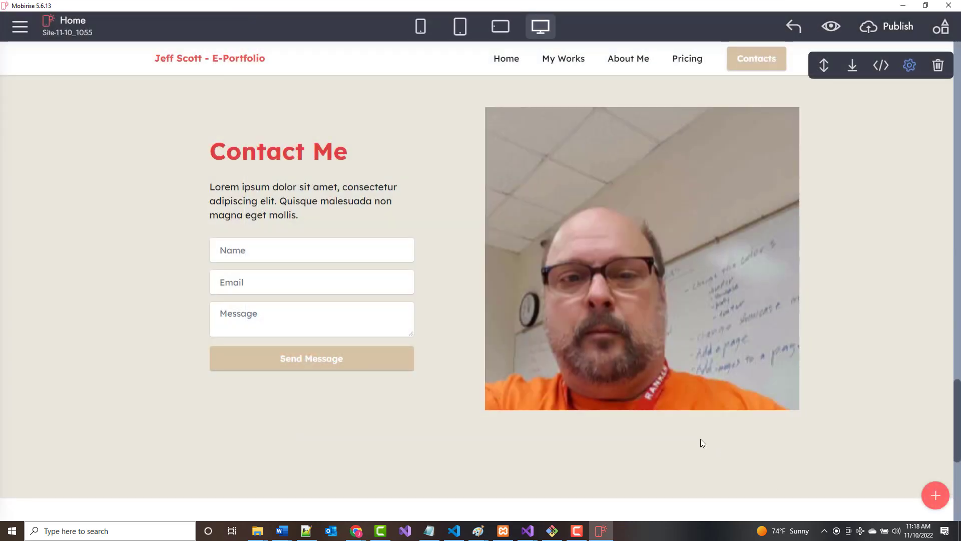
Select the My Contacts Phone title and number text, then switch over to Camtasia.
{"action": "scroll", "coordinate": [898, 453], "scroll_direction": "down", "scroll_amount": 6}
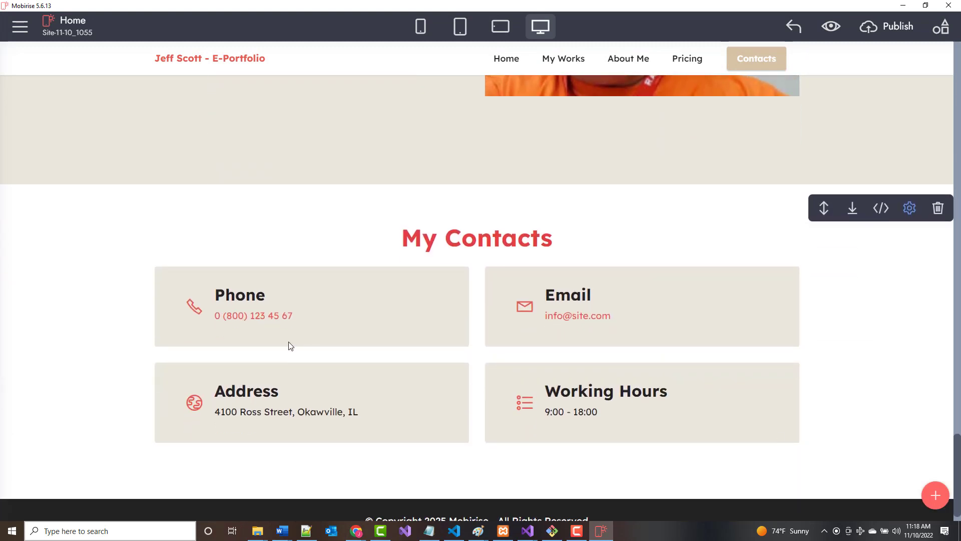
{"action": "left_click", "coordinate": [239, 322]}
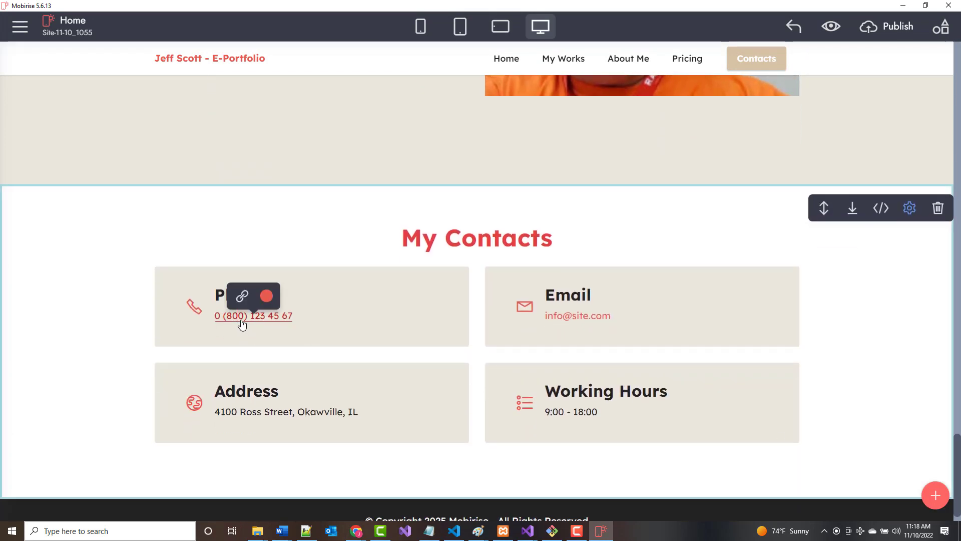
{"action": "left_click_drag", "start_coordinate": [294, 320], "coordinate": [215, 293]}
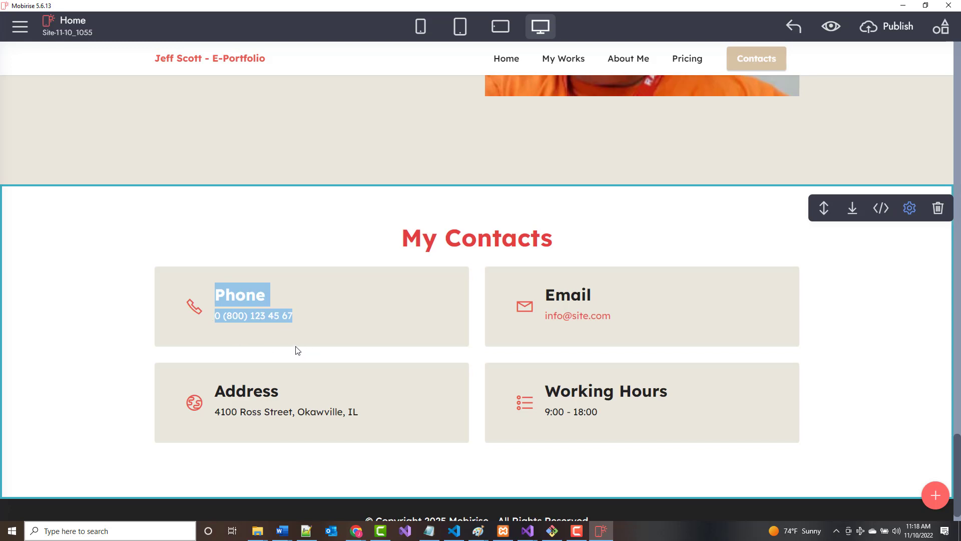
{"action": "scroll", "coordinate": [298, 348], "scroll_direction": "down", "scroll_amount": 1}
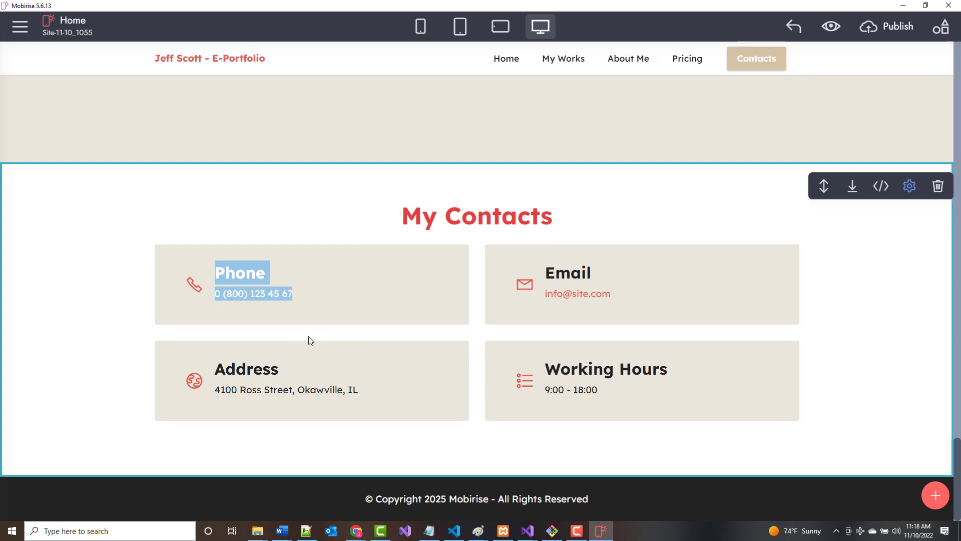
{"action": "left_click", "coordinate": [288, 303]}
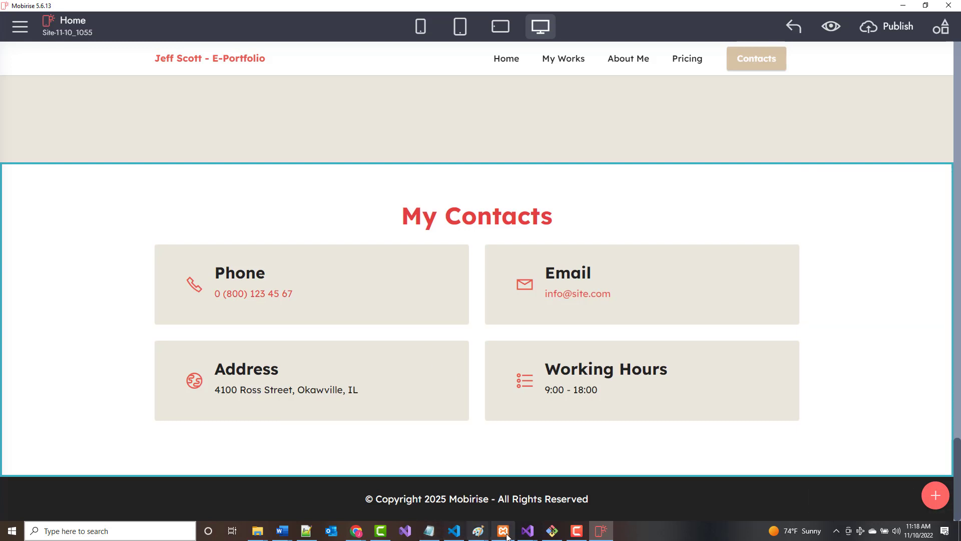
{"action": "left_click", "coordinate": [382, 534]}
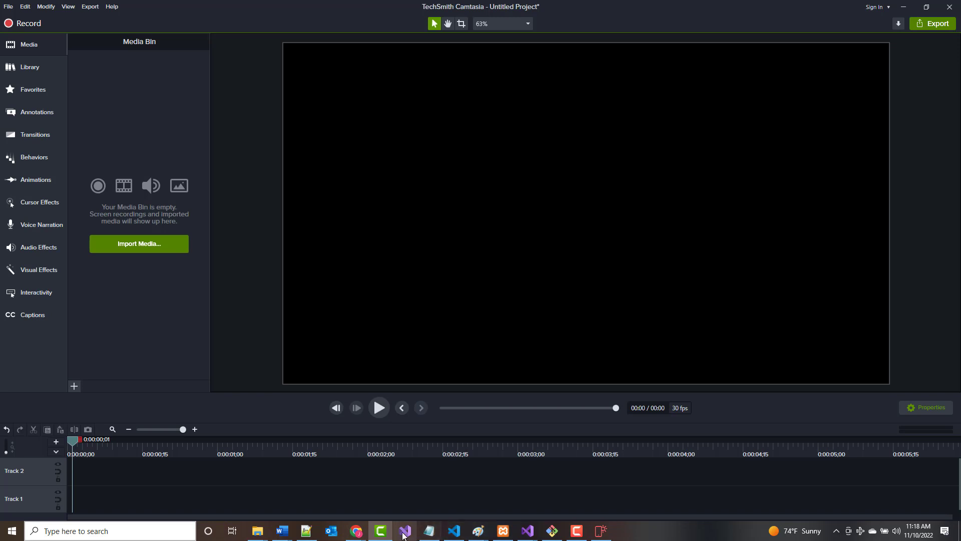
{"action": "right_click", "coordinate": [384, 527]}
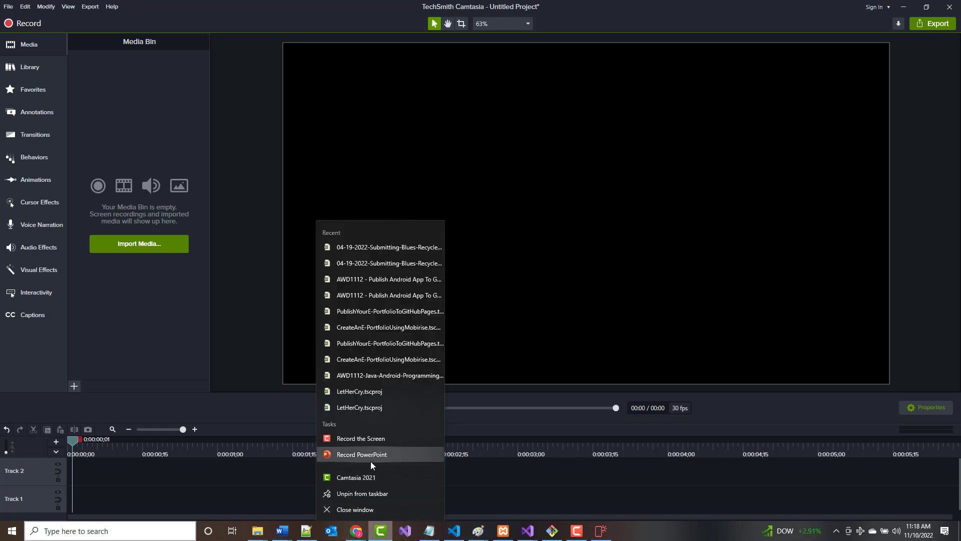
{"action": "left_click", "coordinate": [254, 209]}
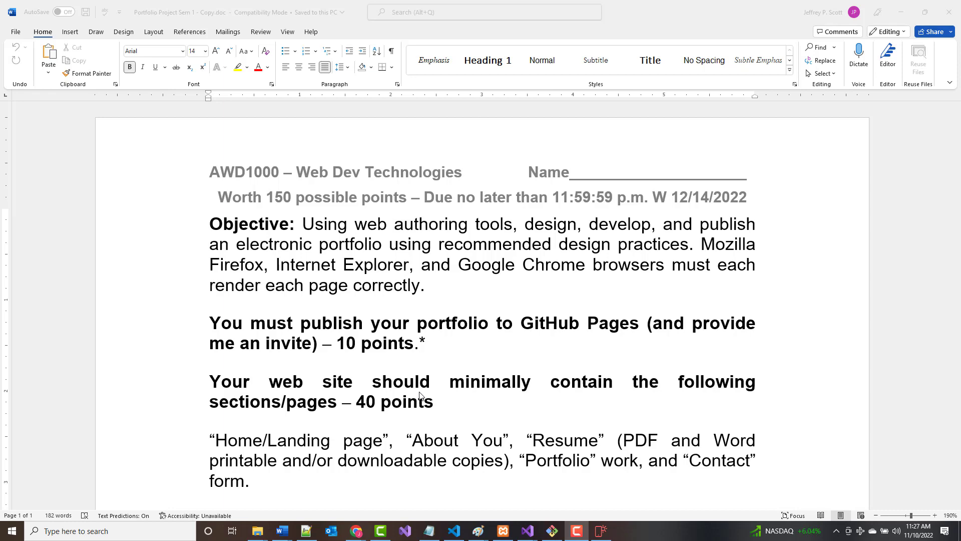
Scroll the Word document to the grading criteria, then return to the Mobirise Home page top.
{"action": "scroll", "coordinate": [365, 408], "scroll_direction": "down", "scroll_amount": 3}
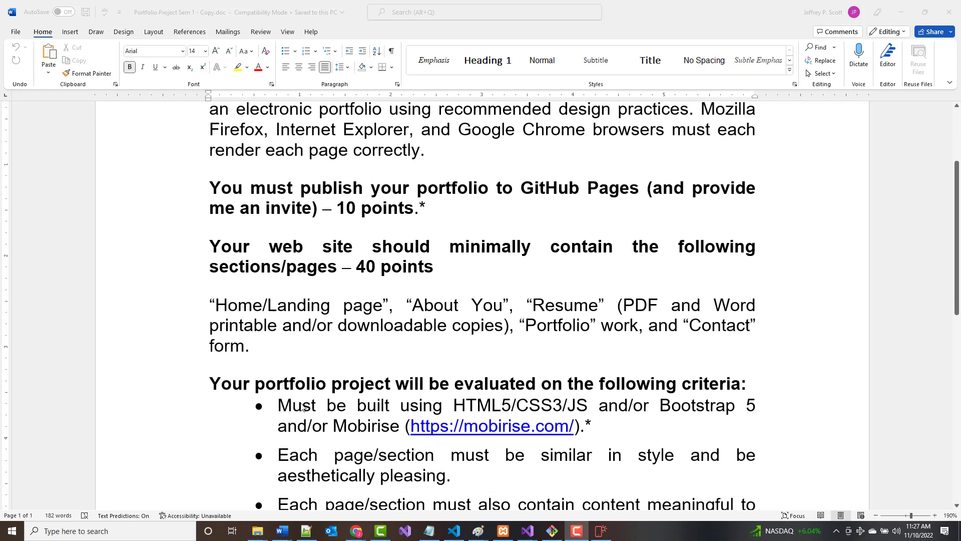
{"action": "left_click", "coordinate": [225, 310]}
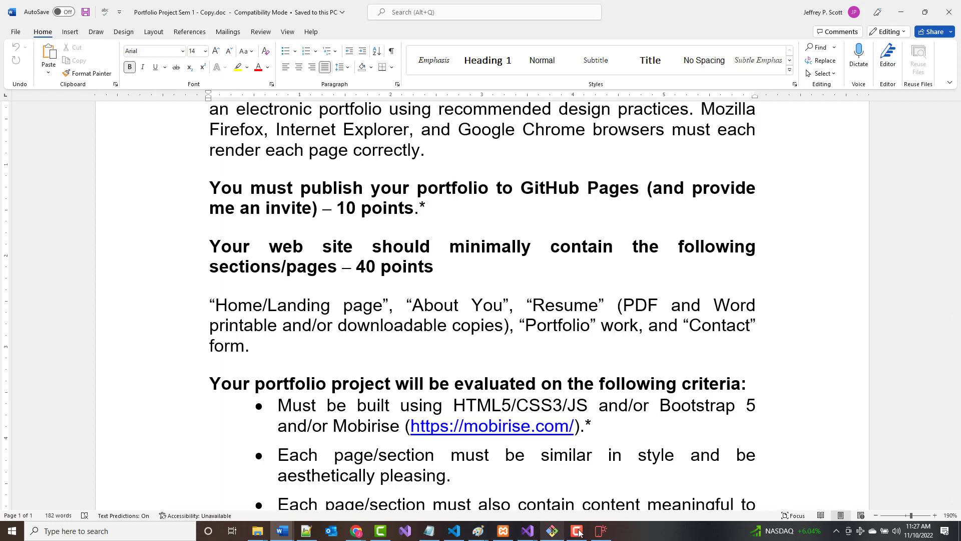
{"action": "left_click", "coordinate": [601, 531]}
{"action": "scroll", "coordinate": [505, 433], "scroll_direction": "up", "scroll_amount": 2}
{"action": "scroll", "coordinate": [505, 434], "scroll_direction": "up", "scroll_amount": 10}
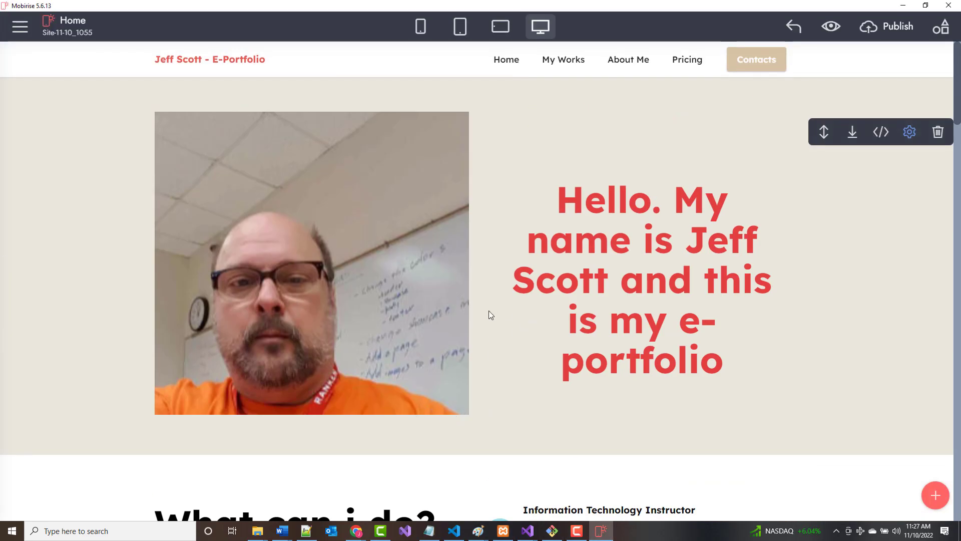
Open Block Parameters for the What My Clients Say testimonials block.
{"action": "scroll", "coordinate": [489, 311], "scroll_direction": "down", "scroll_amount": 1}
{"action": "scroll", "coordinate": [491, 324], "scroll_direction": "down", "scroll_amount": 4}
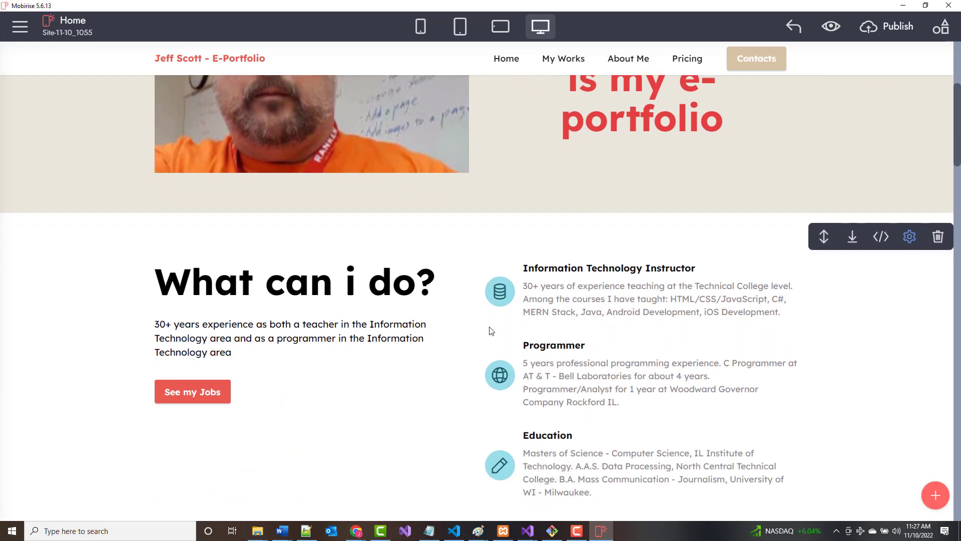
{"action": "scroll", "coordinate": [490, 332], "scroll_direction": "down", "scroll_amount": 10}
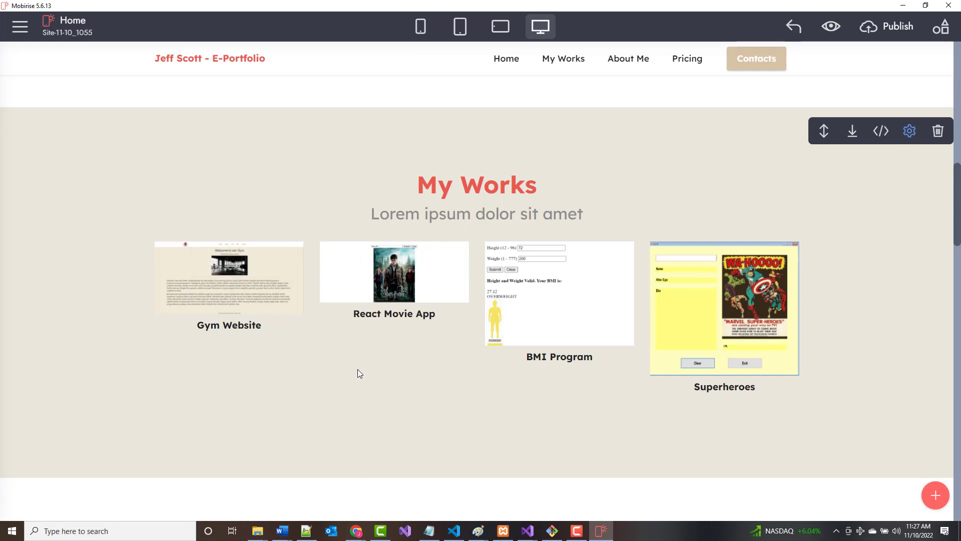
{"action": "scroll", "coordinate": [358, 373], "scroll_direction": "down", "scroll_amount": 2}
{"action": "scroll", "coordinate": [359, 373], "scroll_direction": "down", "scroll_amount": 4}
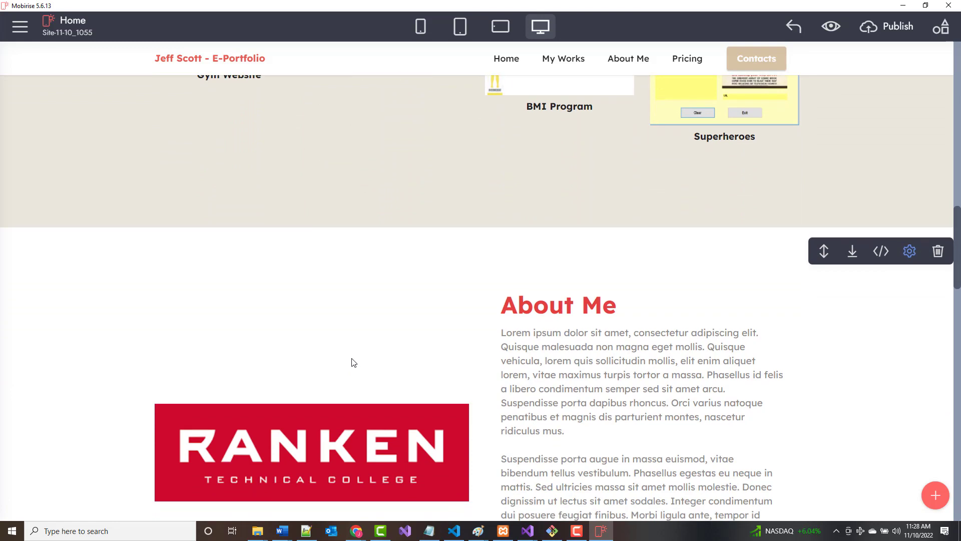
{"action": "scroll", "coordinate": [352, 359], "scroll_direction": "up", "scroll_amount": 10}
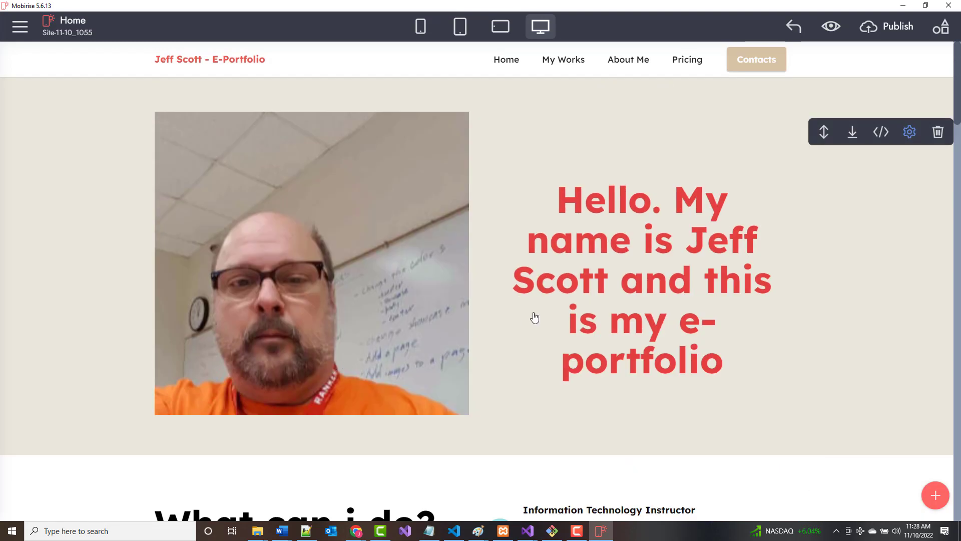
{"action": "scroll", "coordinate": [511, 316], "scroll_direction": "down", "scroll_amount": 7}
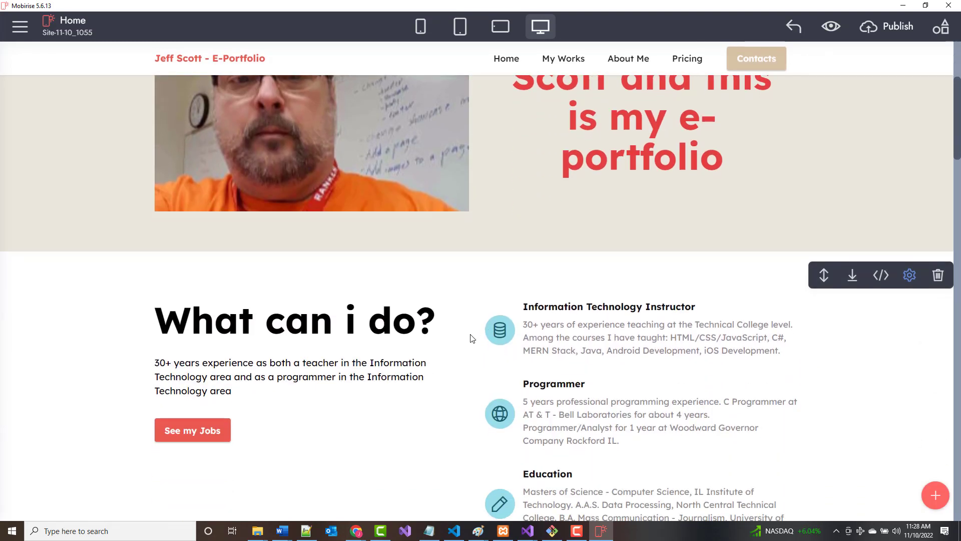
{"action": "scroll", "coordinate": [469, 339], "scroll_direction": "down", "scroll_amount": 15}
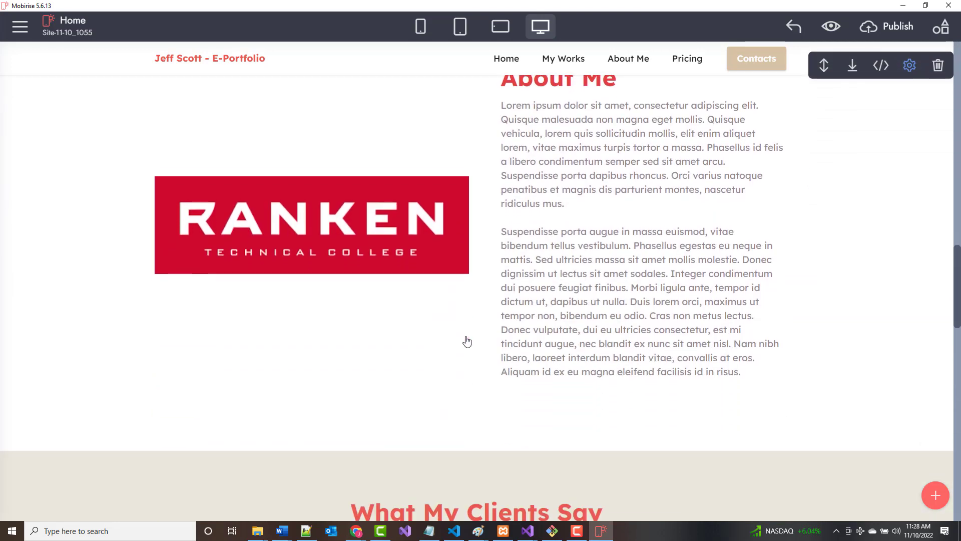
{"action": "scroll", "coordinate": [463, 341], "scroll_direction": "down", "scroll_amount": 3}
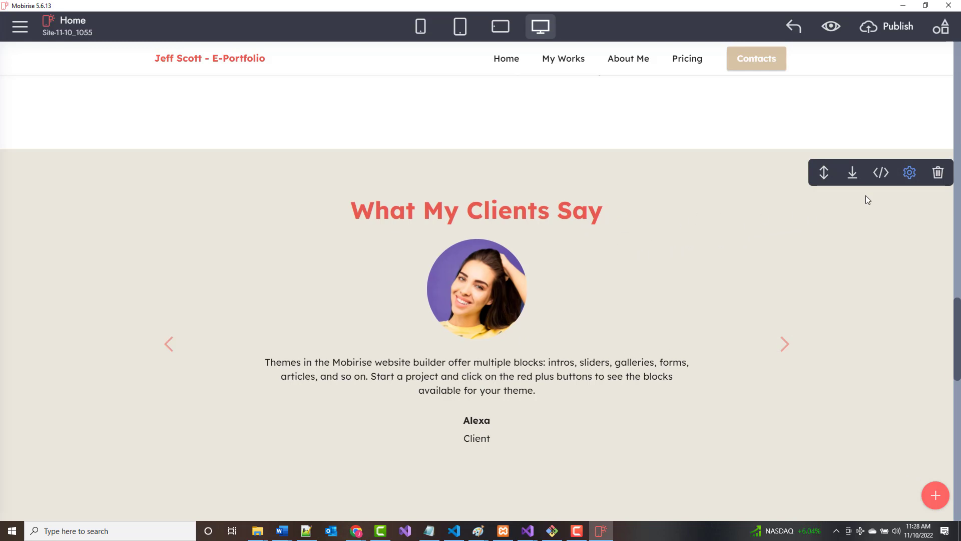
{"action": "left_click", "coordinate": [909, 172]}
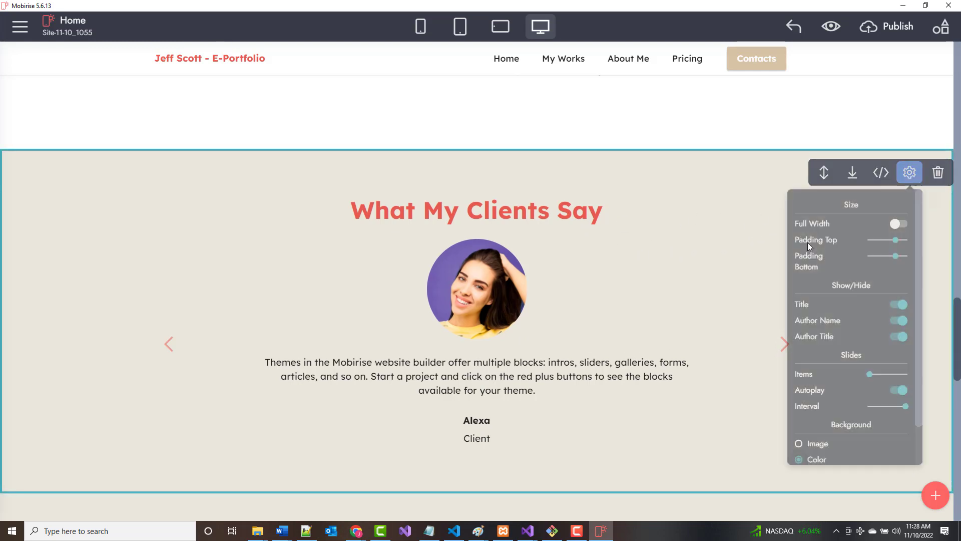
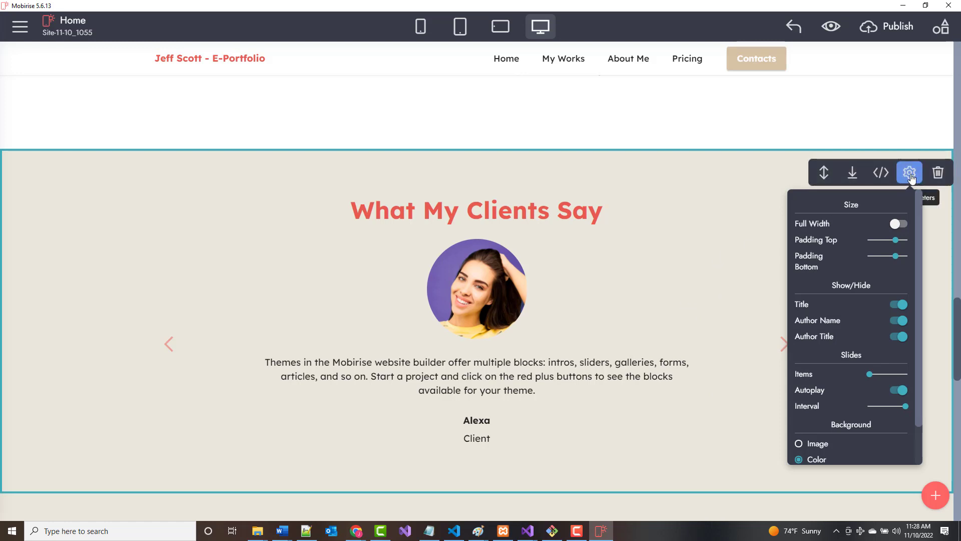
In the testimonials block's parameters, hide the author name and author title.
{"action": "scroll", "coordinate": [573, 379], "scroll_direction": "down", "scroll_amount": 6}
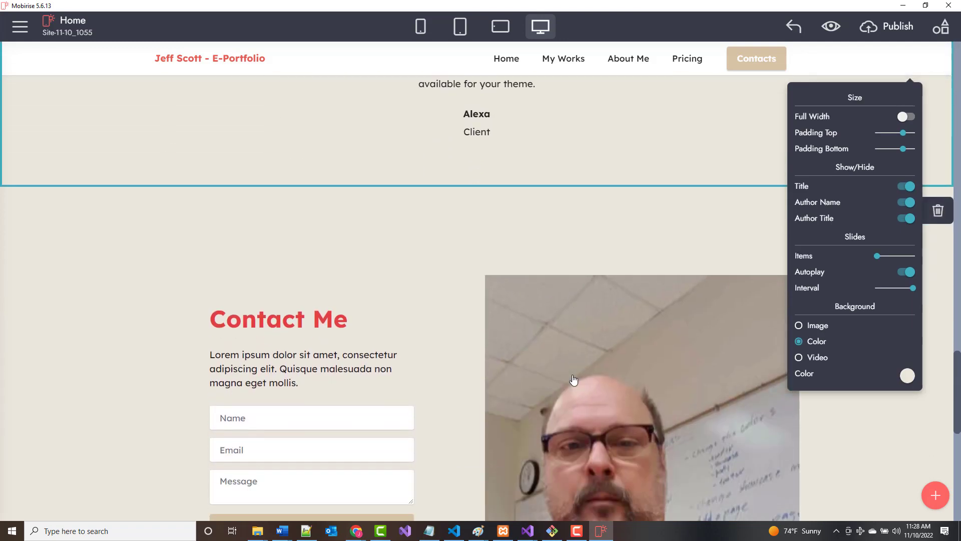
{"action": "scroll", "coordinate": [575, 380], "scroll_direction": "down", "scroll_amount": 4}
{"action": "scroll", "coordinate": [572, 371], "scroll_direction": "down", "scroll_amount": 4}
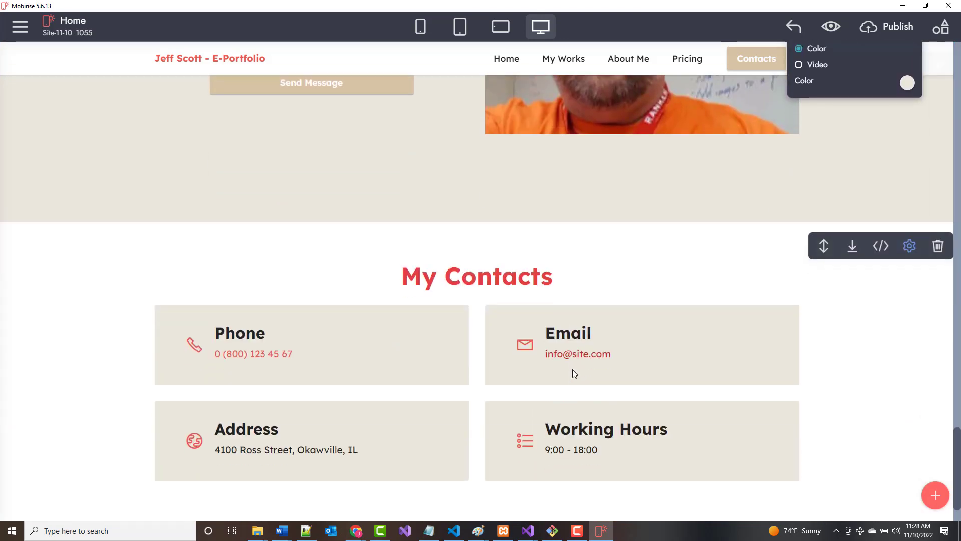
{"action": "scroll", "coordinate": [570, 375], "scroll_direction": "up", "scroll_amount": 15}
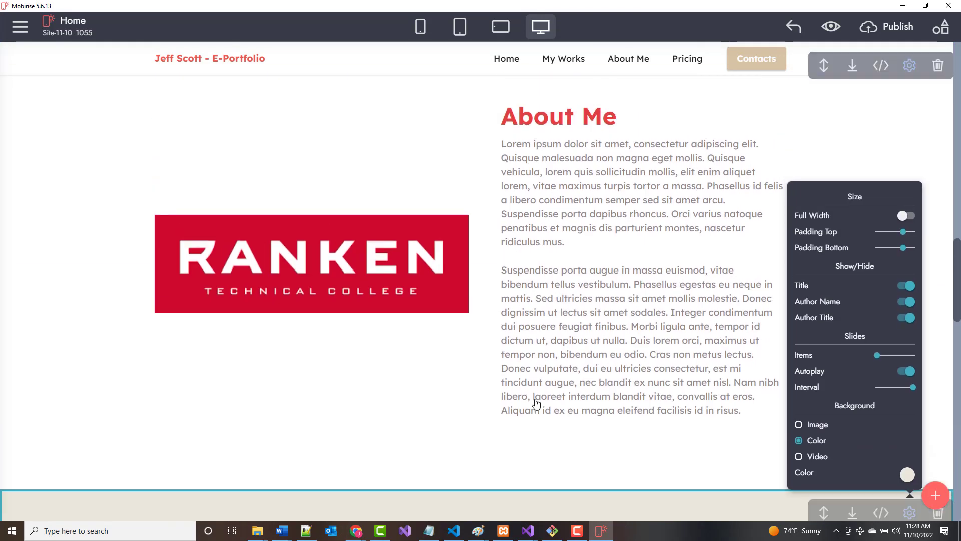
{"action": "scroll", "coordinate": [545, 405], "scroll_direction": "down", "scroll_amount": 5}
{"action": "left_click", "coordinate": [637, 401]}
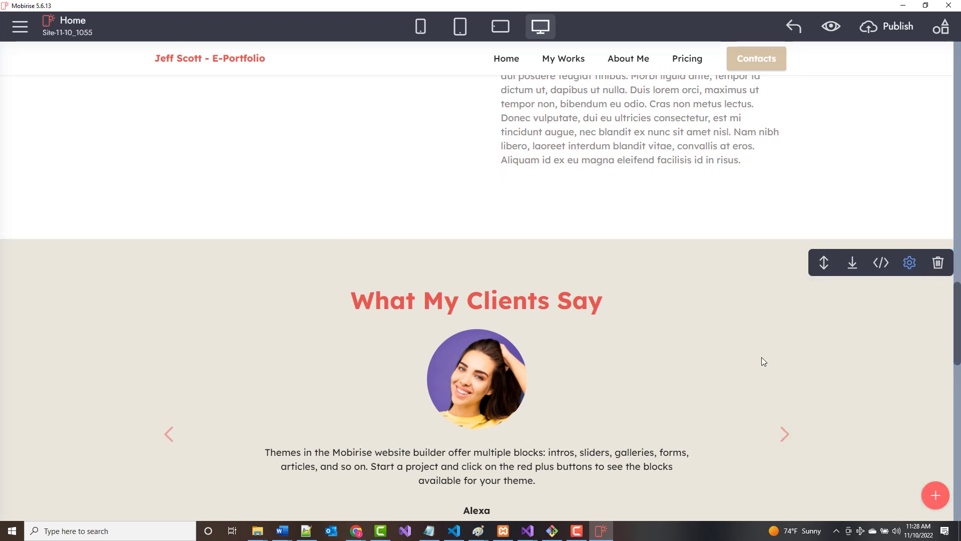
{"action": "left_click", "coordinate": [912, 264]}
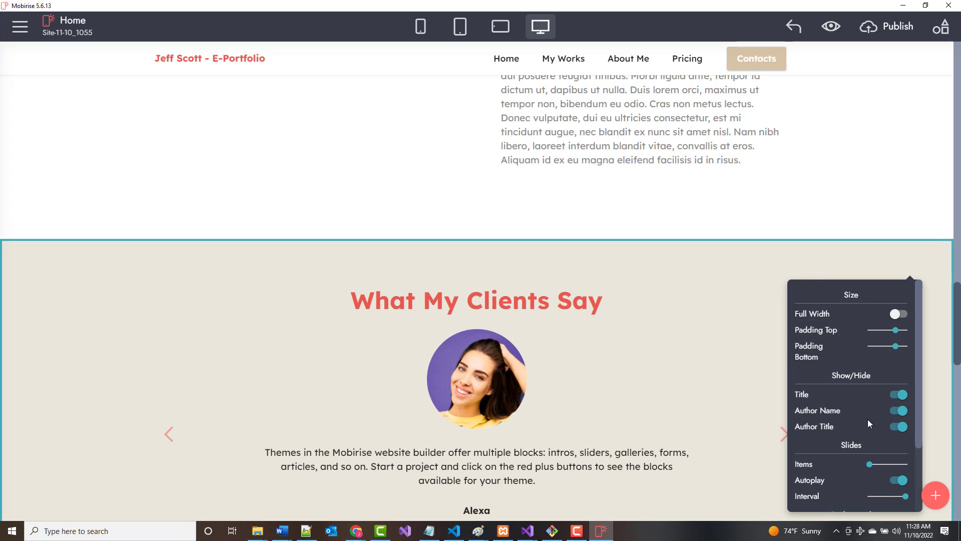
{"action": "left_click", "coordinate": [891, 413]}
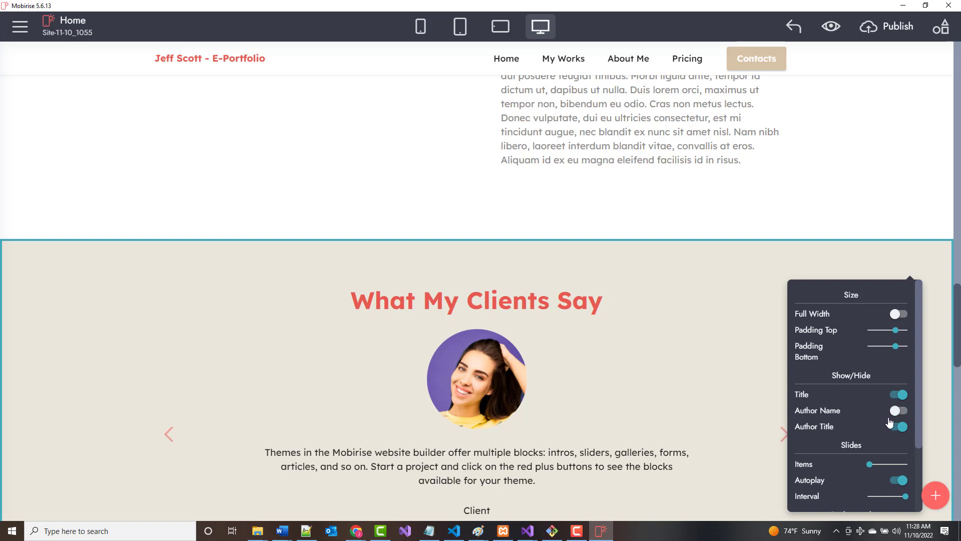
{"action": "left_click", "coordinate": [892, 428]}
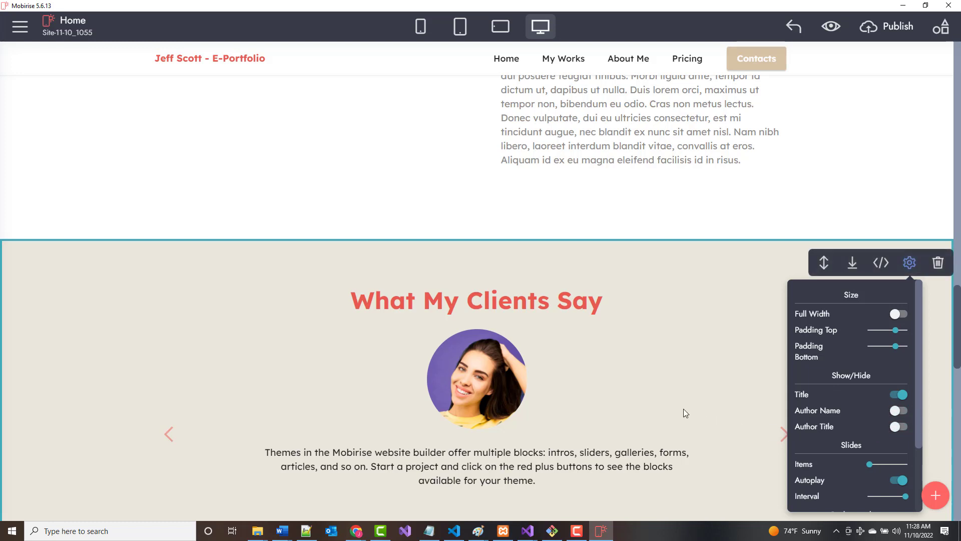
Try an image background on the testimonials block, then revert to plain colour.
{"action": "scroll", "coordinate": [682, 410], "scroll_direction": "down", "scroll_amount": 2}
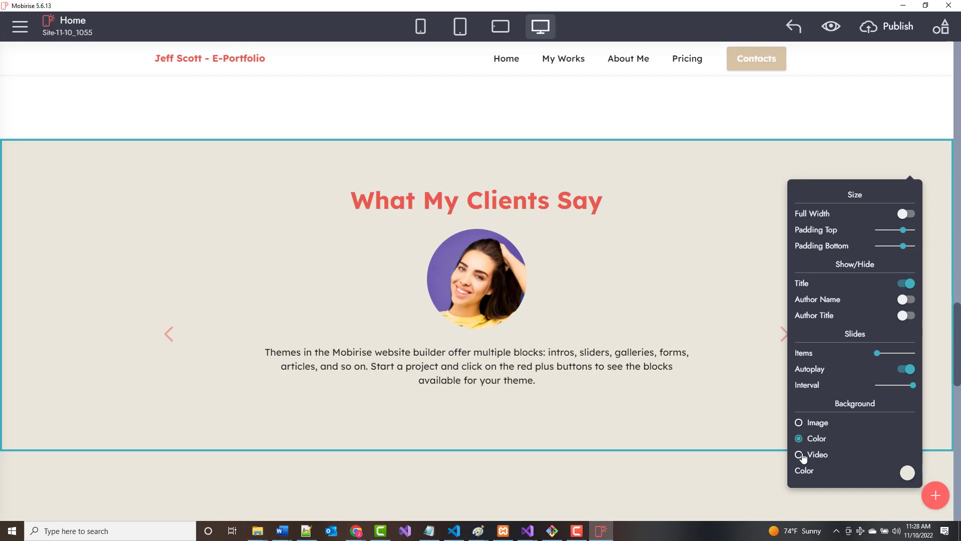
{"action": "left_click", "coordinate": [799, 423]}
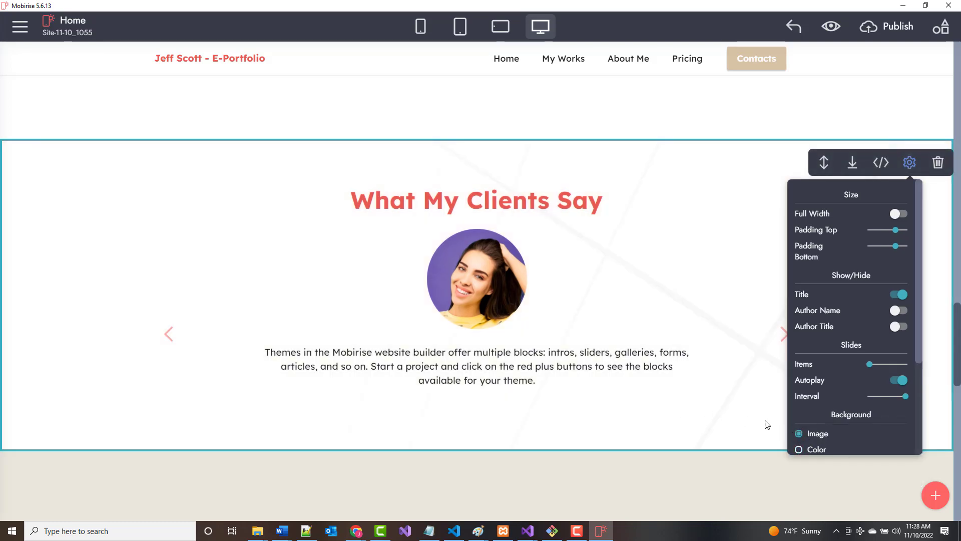
{"action": "left_click", "coordinate": [800, 449]}
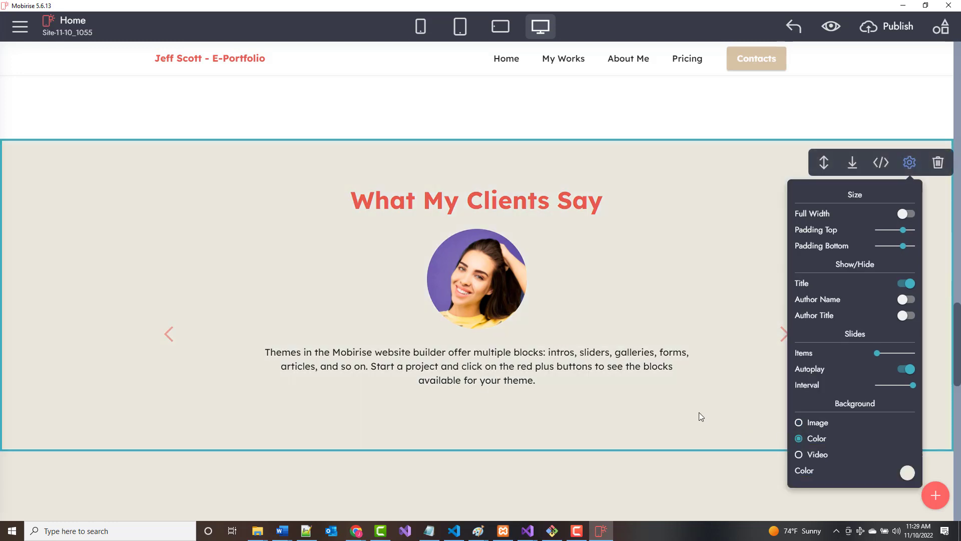
{"action": "scroll", "coordinate": [758, 369], "scroll_direction": "up", "scroll_amount": 2}
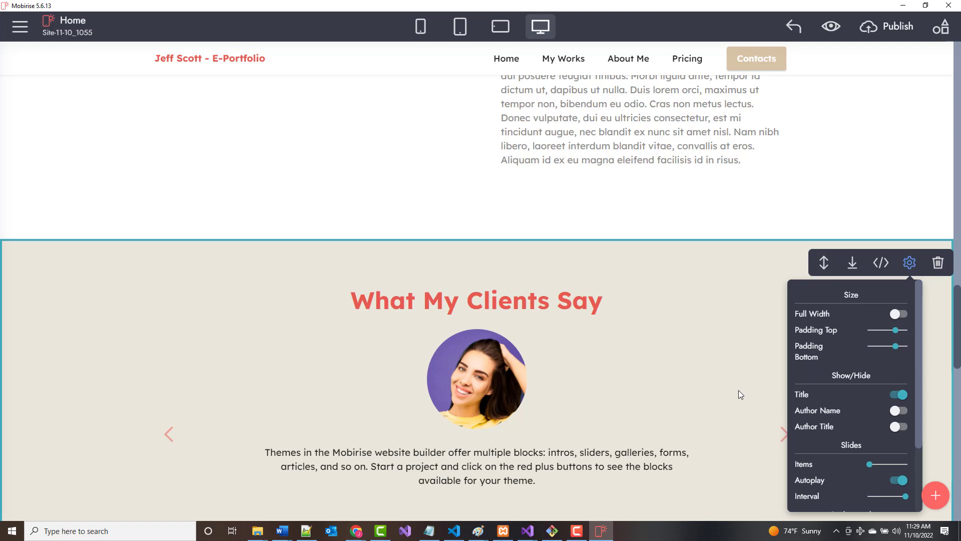
{"action": "left_click", "coordinate": [698, 354]}
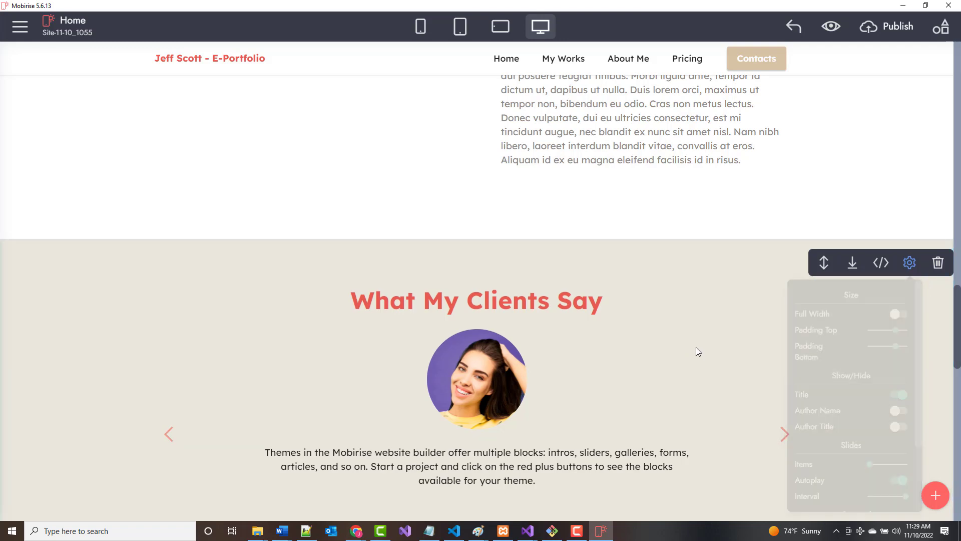
Delete the What My Clients Say block and confirm the removal.
{"action": "left_click", "coordinate": [938, 262]}
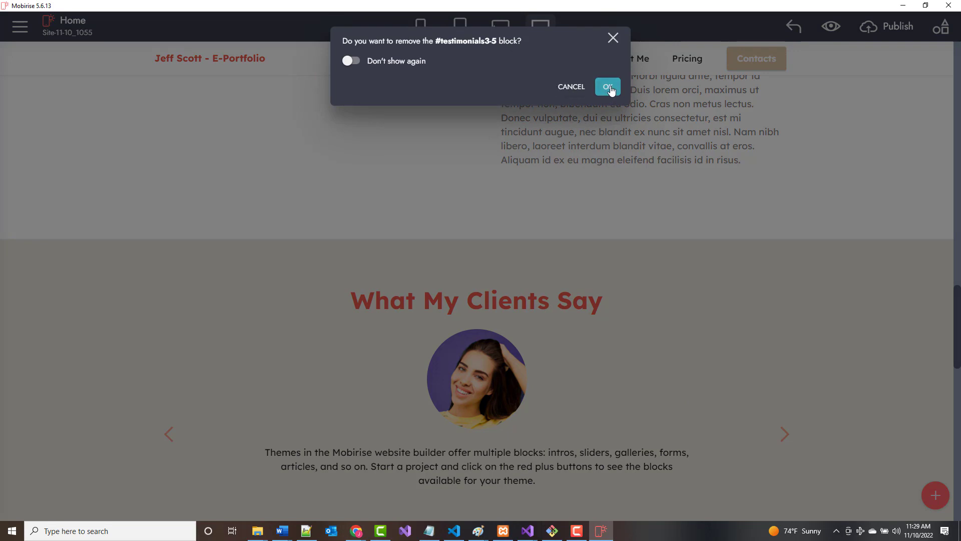
{"action": "left_click", "coordinate": [608, 86]}
{"action": "scroll", "coordinate": [515, 304], "scroll_direction": "up", "scroll_amount": 4}
{"action": "scroll", "coordinate": [515, 305], "scroll_direction": "up", "scroll_amount": 3}
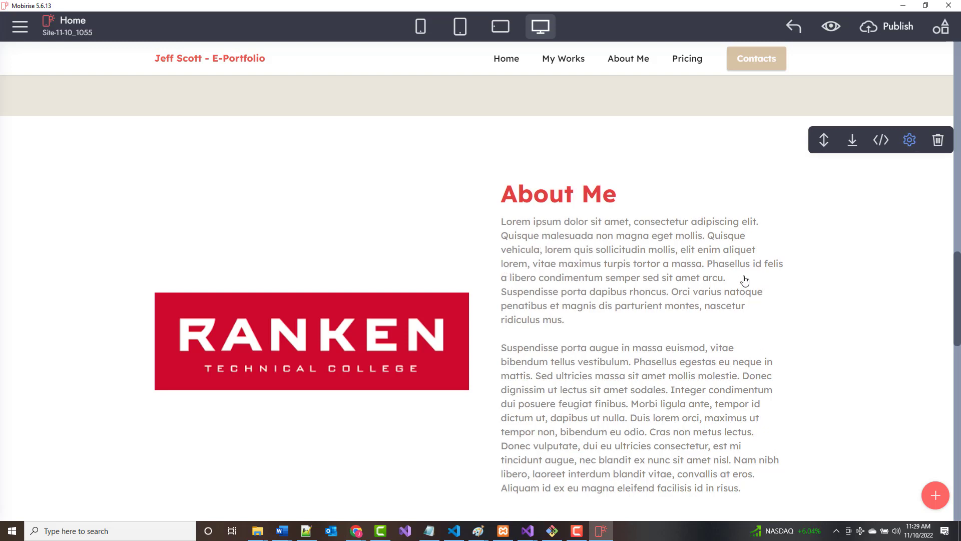
Replace the Ranken section's 'About Me' heading text with 'My Resume'.
{"action": "scroll", "coordinate": [562, 291], "scroll_direction": "down", "scroll_amount": 1}
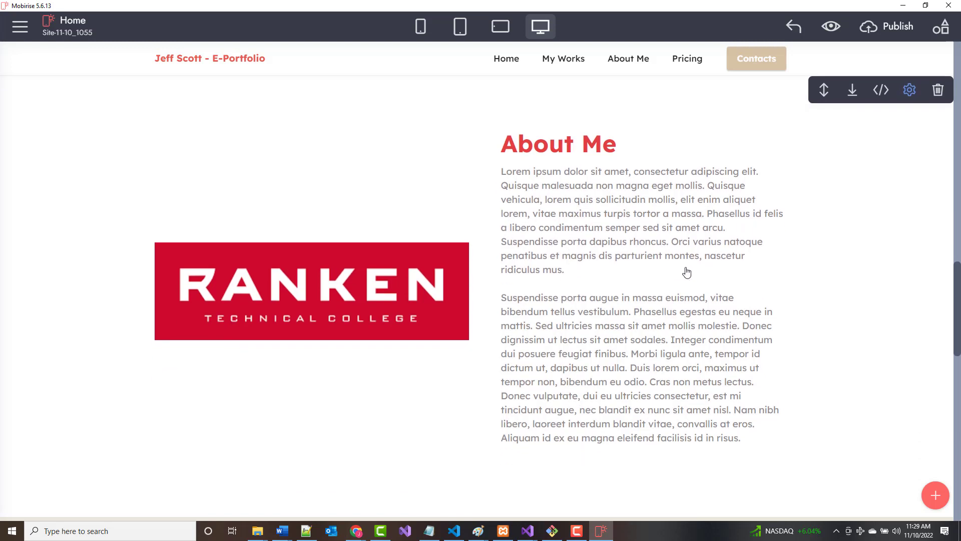
{"action": "scroll", "coordinate": [575, 272], "scroll_direction": "up", "scroll_amount": 1}
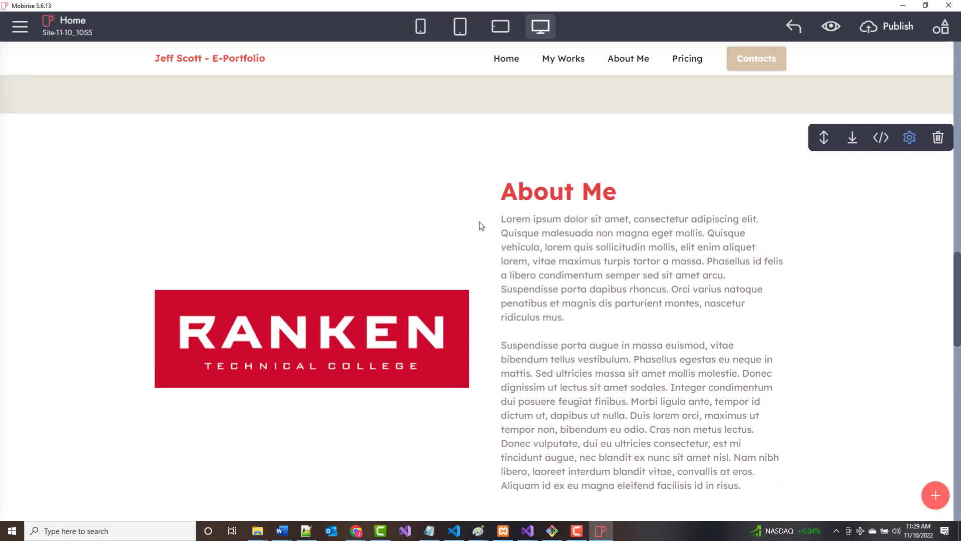
{"action": "left_click", "coordinate": [513, 198]}
{"action": "left_click_drag", "start_coordinate": [502, 198], "coordinate": [613, 203]}
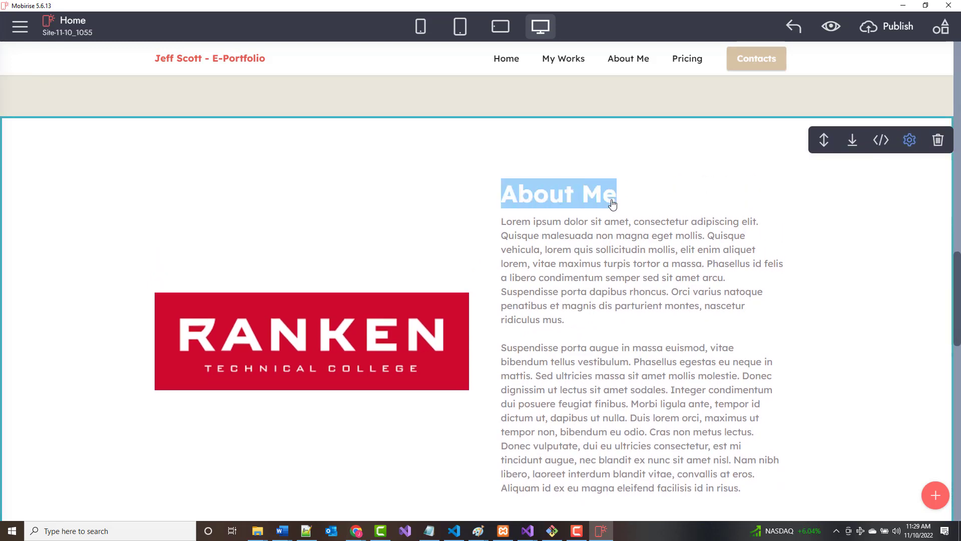
{"action": "scroll", "coordinate": [613, 204], "scroll_direction": "down", "scroll_amount": 10}
{"action": "scroll", "coordinate": [613, 204], "scroll_direction": "up", "scroll_amount": 2}
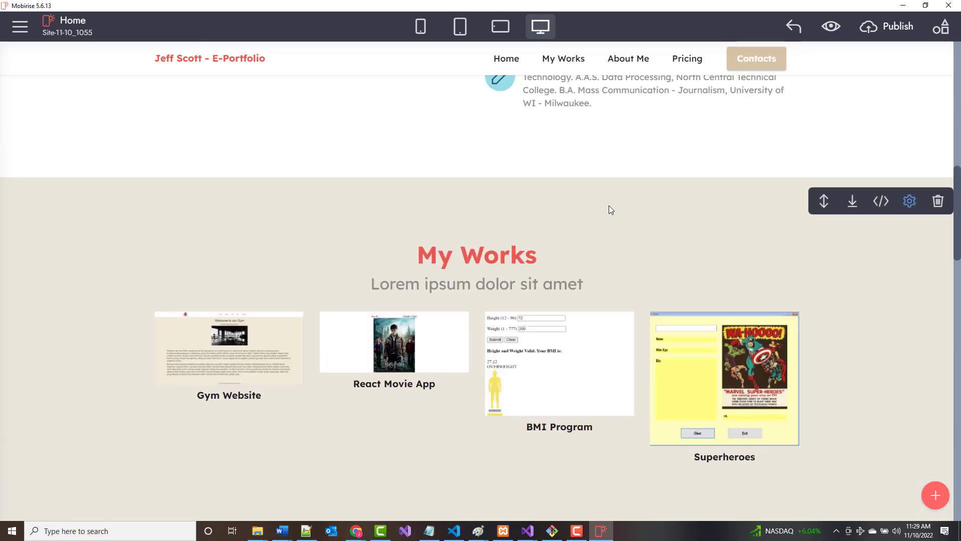
{"action": "scroll", "coordinate": [608, 210], "scroll_direction": "down", "scroll_amount": 8}
{"action": "left_click", "coordinate": [557, 232]}
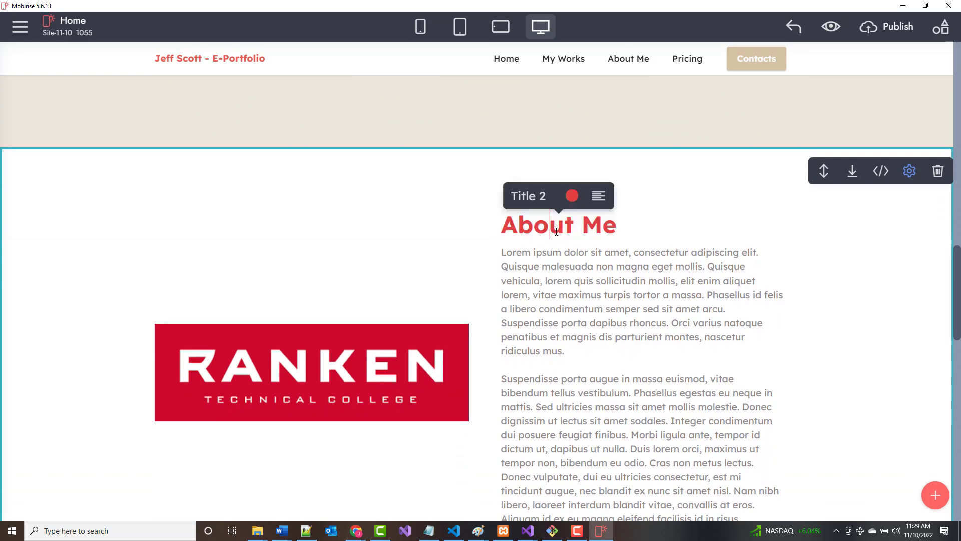
{"action": "key", "text": "BackSpace"}
{"action": "key", "text": "BackSpace"}
{"action": "key", "text": "BackSpace"}
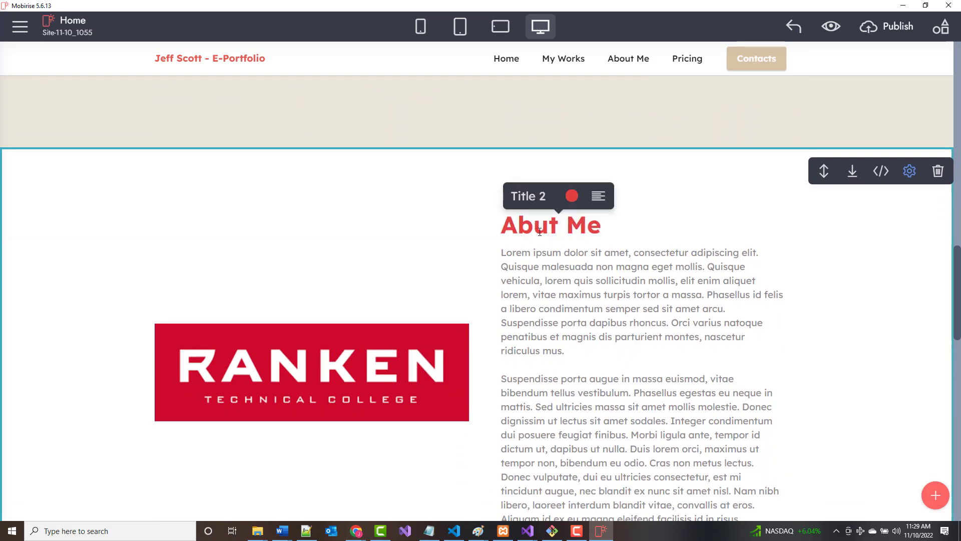
{"action": "key", "text": "Right"}
{"action": "key", "text": "Right"}
{"action": "key", "text": "Right"}
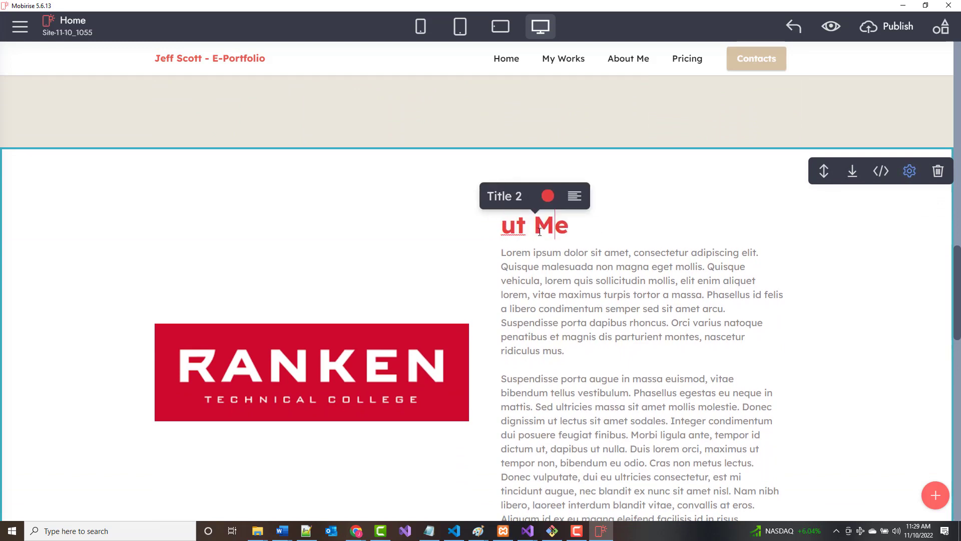
{"action": "key", "text": "BackSpace"}
{"action": "key", "text": "BackSpace"}
{"action": "key", "text": "BackSpace"}
{"action": "key", "text": "BackSpace"}
{"action": "key", "text": "BackSpace"}
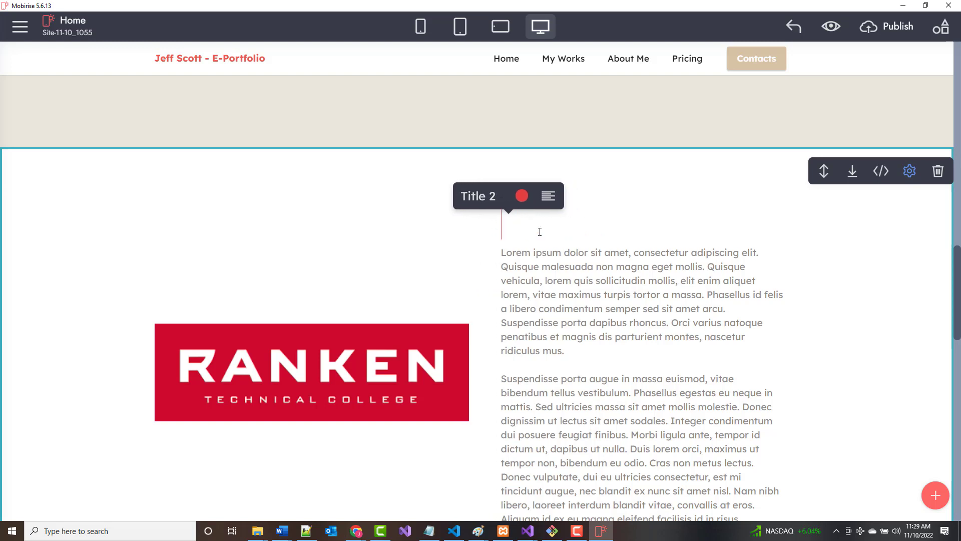
{"action": "type", "text": "My Re"}
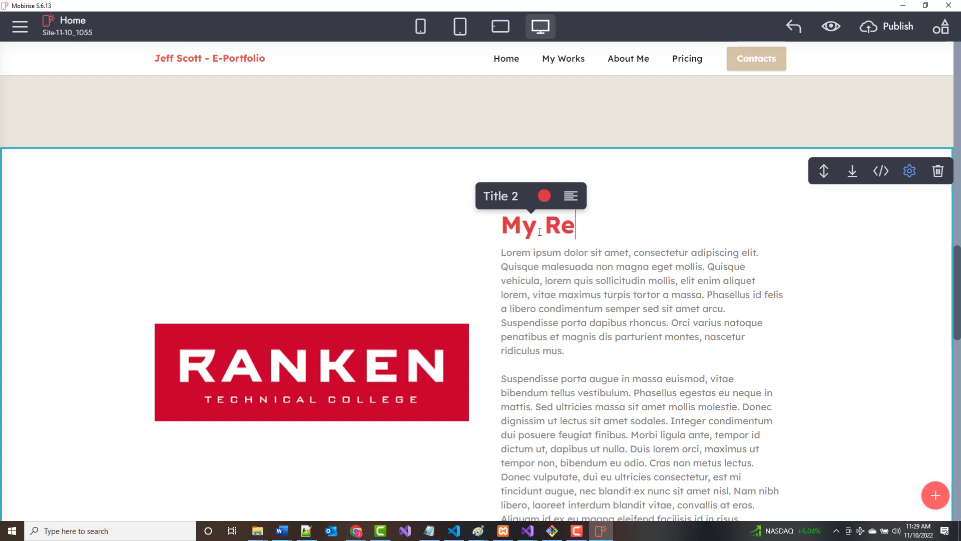
{"action": "type", "text": "sume"}
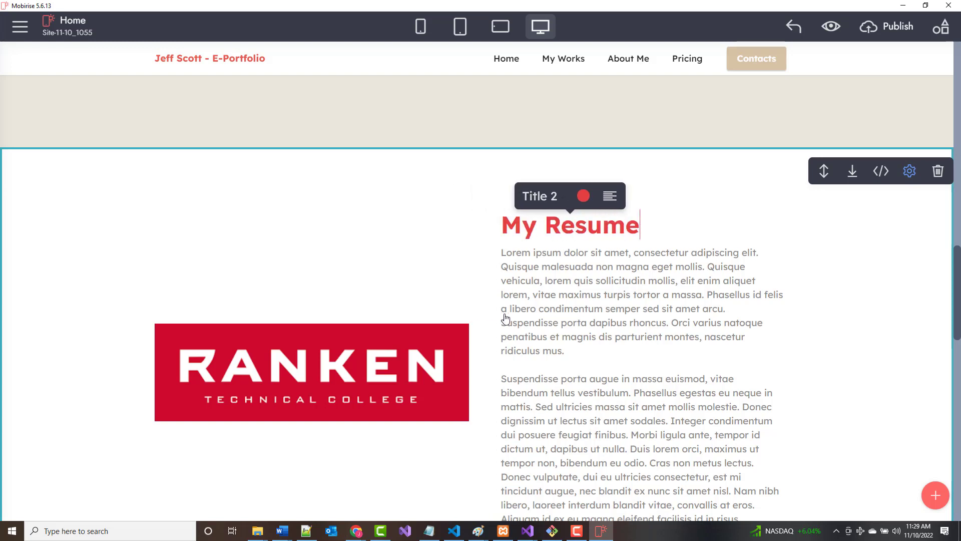
{"action": "scroll", "coordinate": [505, 318], "scroll_direction": "down", "scroll_amount": 10}
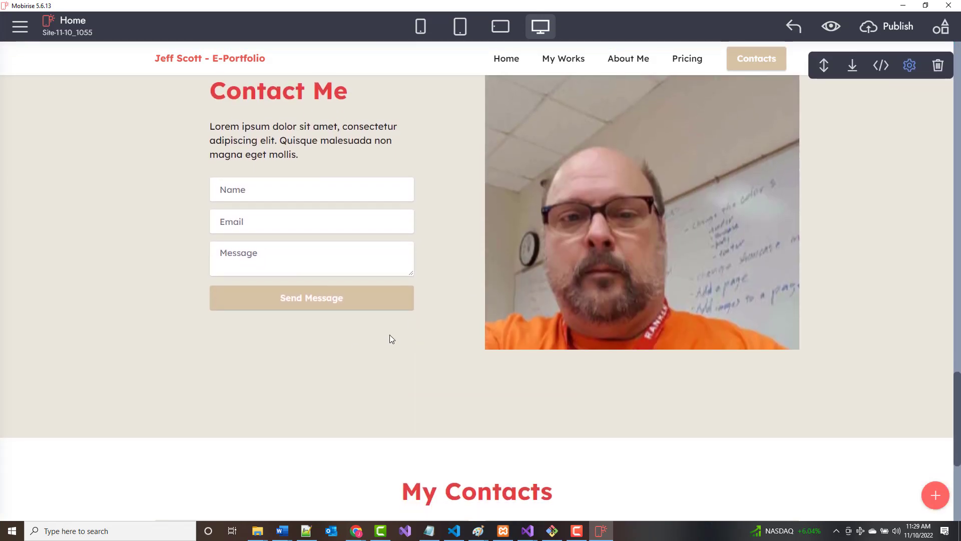
Enter the real street address in the Address card and start working hours at 6:00.
{"action": "scroll", "coordinate": [343, 323], "scroll_direction": "down", "scroll_amount": 4}
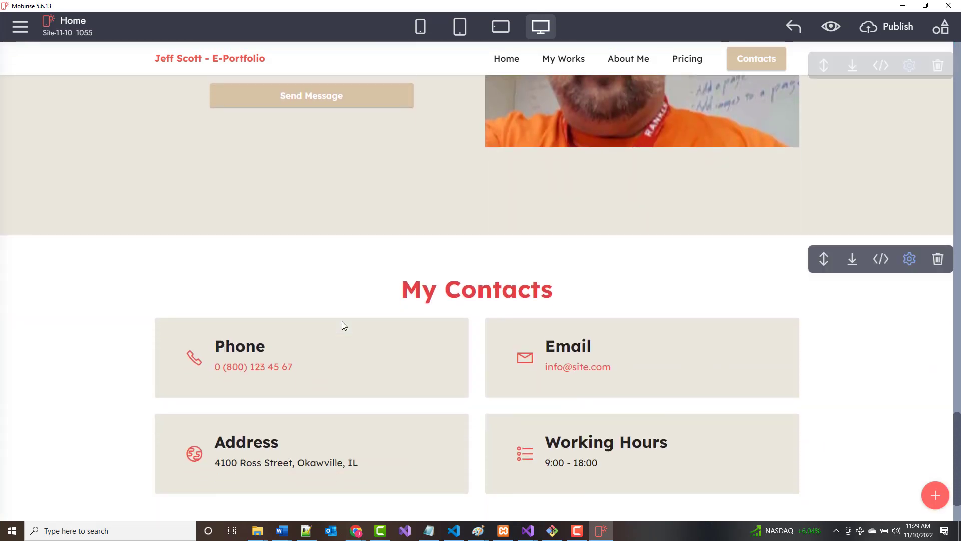
{"action": "scroll", "coordinate": [342, 326], "scroll_direction": "down", "scroll_amount": 2}
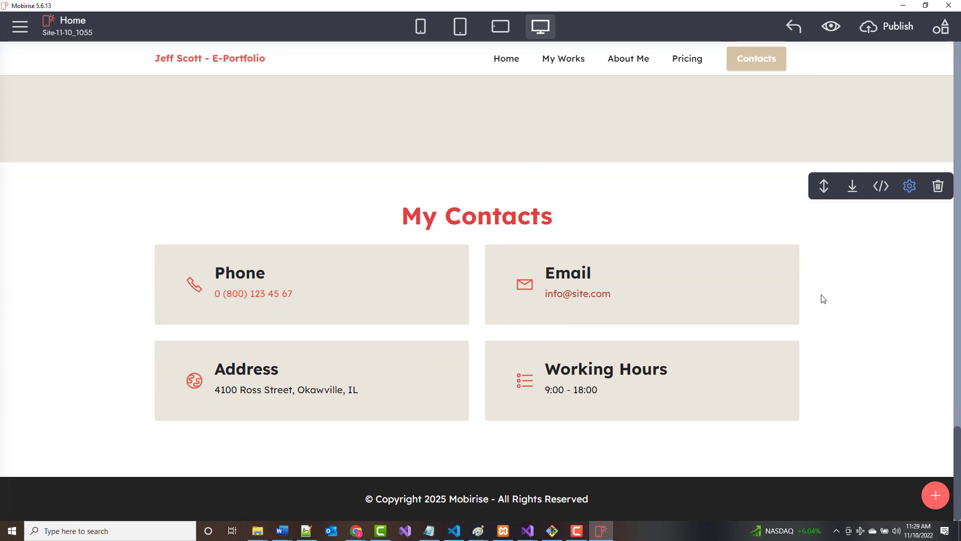
{"action": "left_click", "coordinate": [910, 186]}
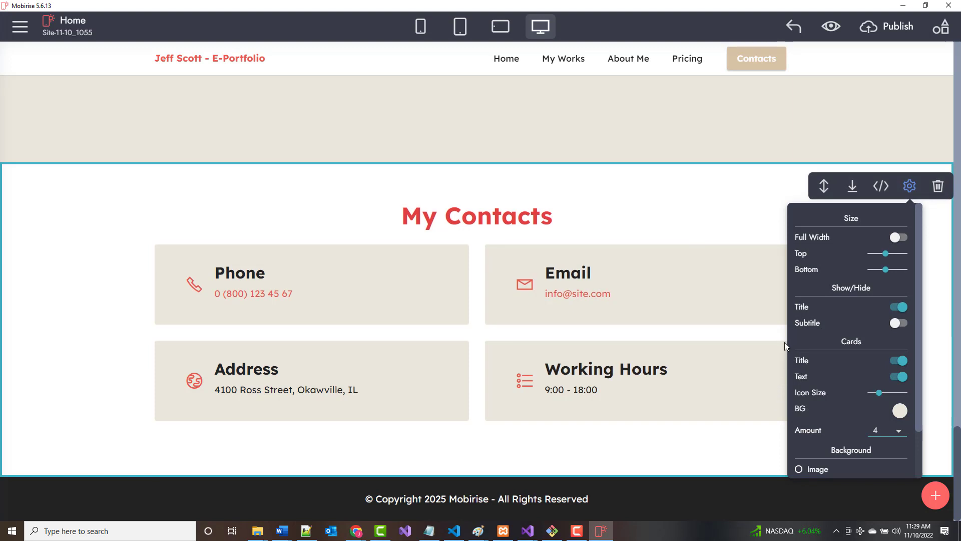
{"action": "left_click", "coordinate": [617, 295]}
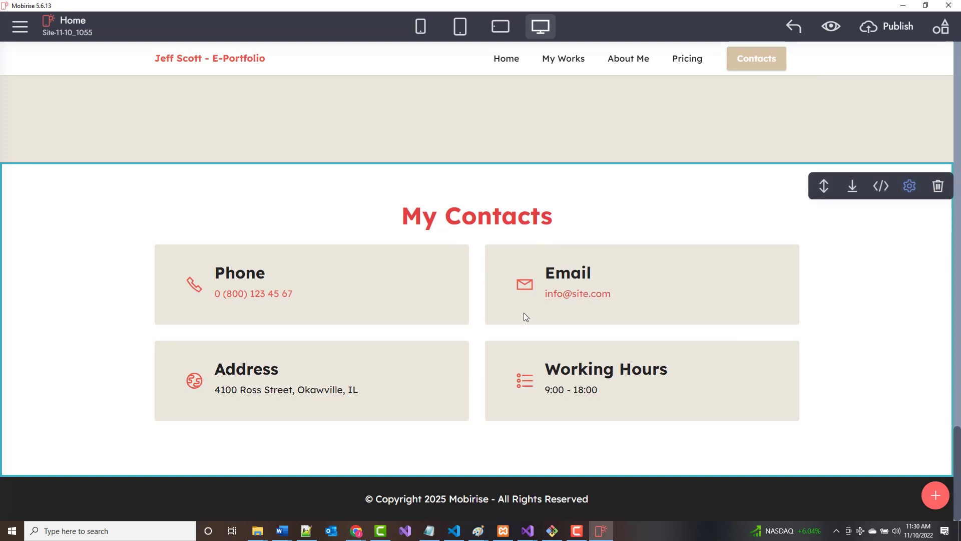
{"action": "scroll", "coordinate": [326, 364], "scroll_direction": "up", "scroll_amount": 1}
{"action": "scroll", "coordinate": [326, 364], "scroll_direction": "down", "scroll_amount": 1}
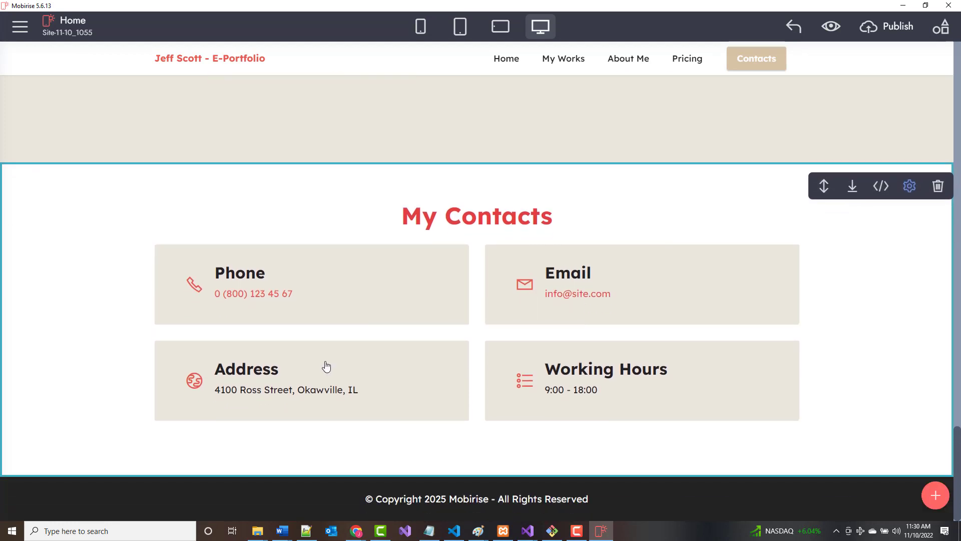
{"action": "left_click", "coordinate": [328, 388]}
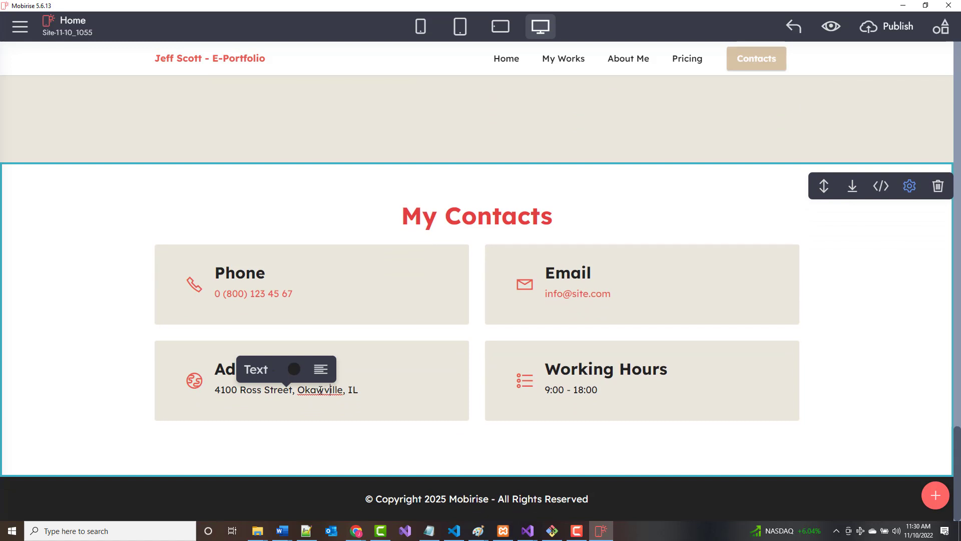
{"action": "key", "text": "BackSpace"}
{"action": "key", "text": "BackSpace"}
{"action": "key", "text": "BackSpace"}
{"action": "key", "text": "BackSpace"}
{"action": "key", "text": "BackSpace"}
{"action": "key", "text": "BackSpace"}
{"action": "key", "text": "BackSpace"}
{"action": "key", "text": "BackSpace"}
{"action": "key", "text": "BackSpace"}
{"action": "key", "text": "BackSpace"}
{"action": "key", "text": "BackSpace"}
{"action": "key", "text": "BackSpace"}
{"action": "key", "text": "BackSpace"}
{"action": "key", "text": "BackSpace"}
{"action": "key", "text": "BackSpace"}
{"action": "key", "text": "BackSpace"}
{"action": "key", "text": "BackSpace"}
{"action": "key", "text": "BackSpace"}
{"action": "key", "text": "BackSpace"}
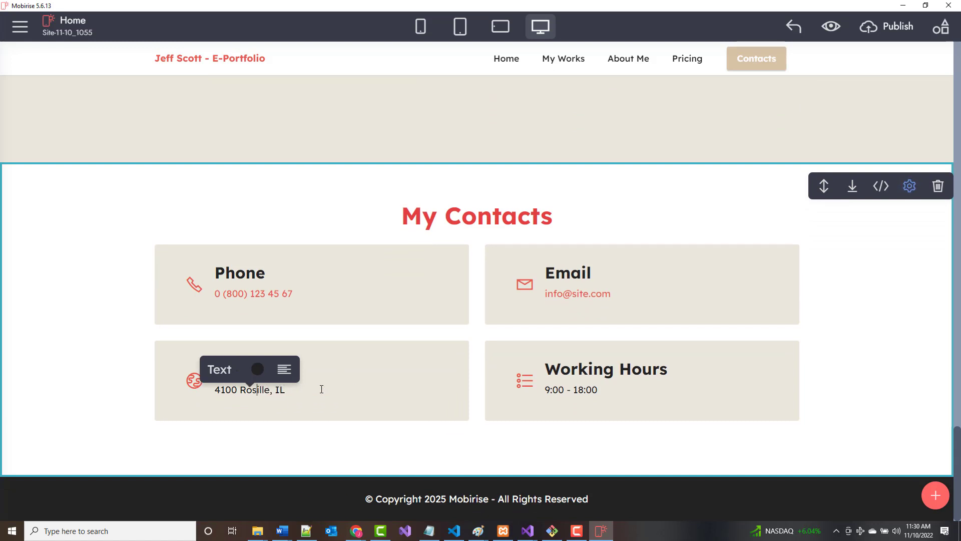
{"action": "key", "text": "BackSpace"}
{"action": "key", "text": "BackSpace"}
{"action": "key", "text": "BackSpace"}
{"action": "key", "text": "BackSpace"}
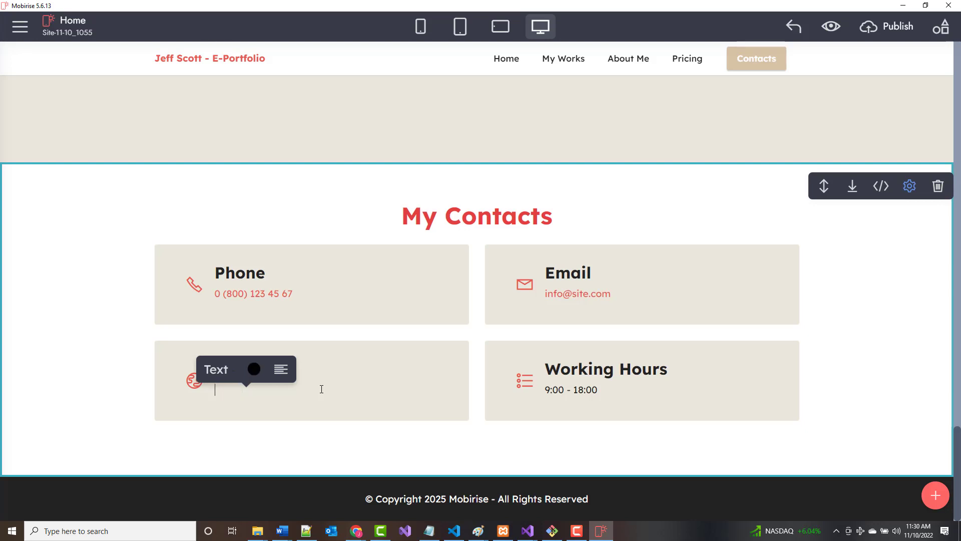
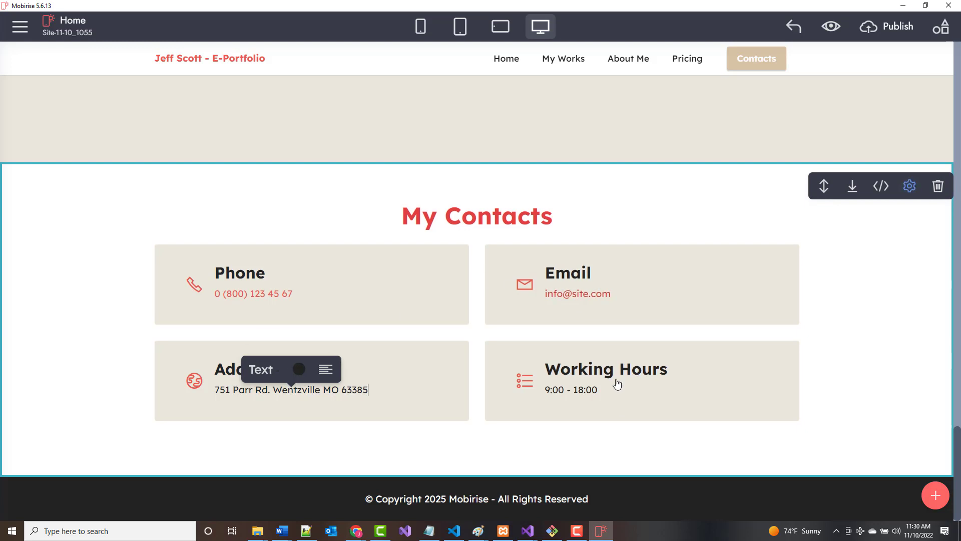
{"action": "left_click", "coordinate": [550, 390]}
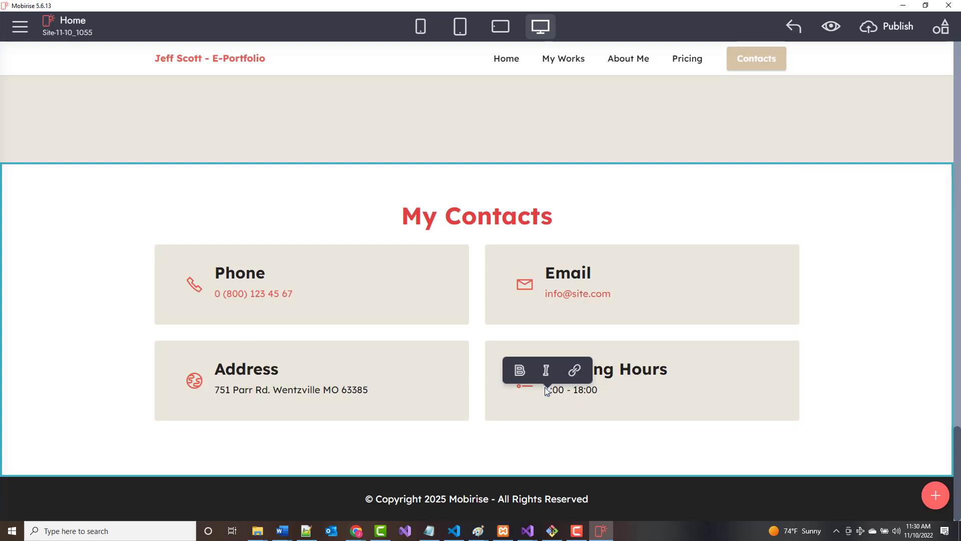
{"action": "type", "text": "6"}
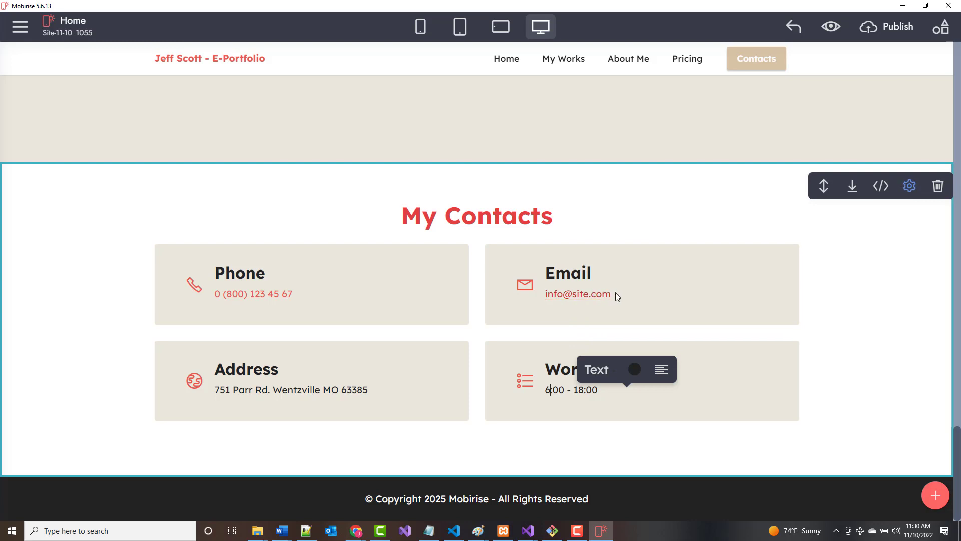
Point the e-mail link at the owner's address, then remove the link entirely.
{"action": "left_click", "coordinate": [583, 294]}
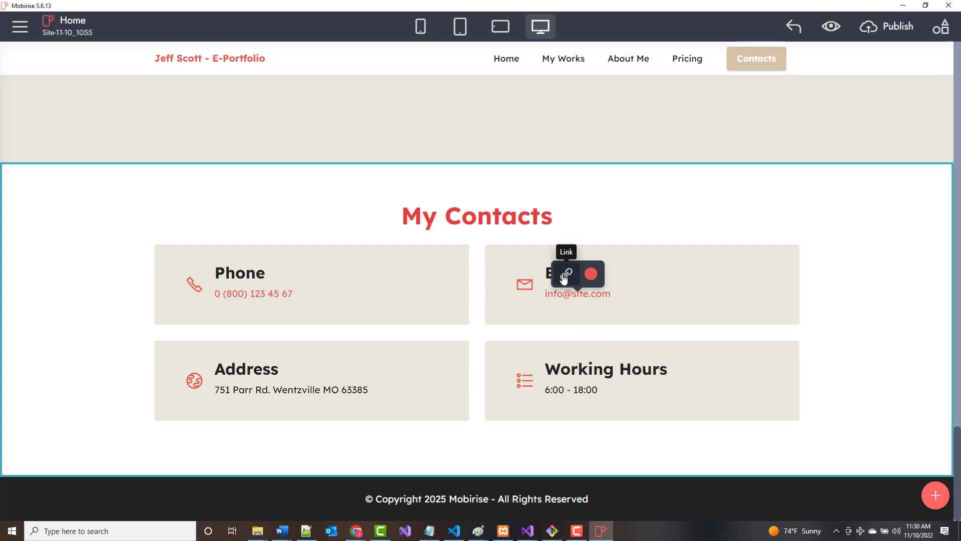
{"action": "left_click", "coordinate": [566, 275]}
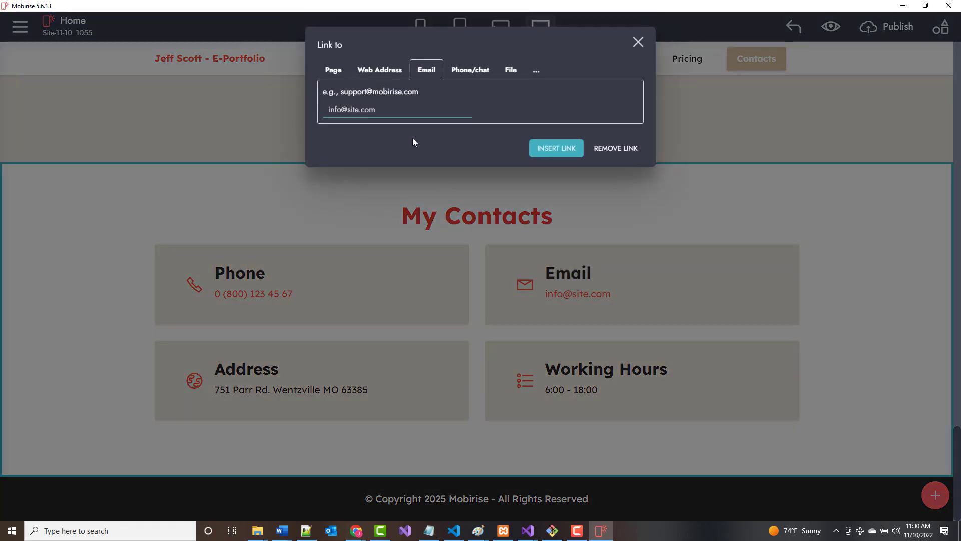
{"action": "left_click_drag", "start_coordinate": [384, 109], "coordinate": [320, 107]}
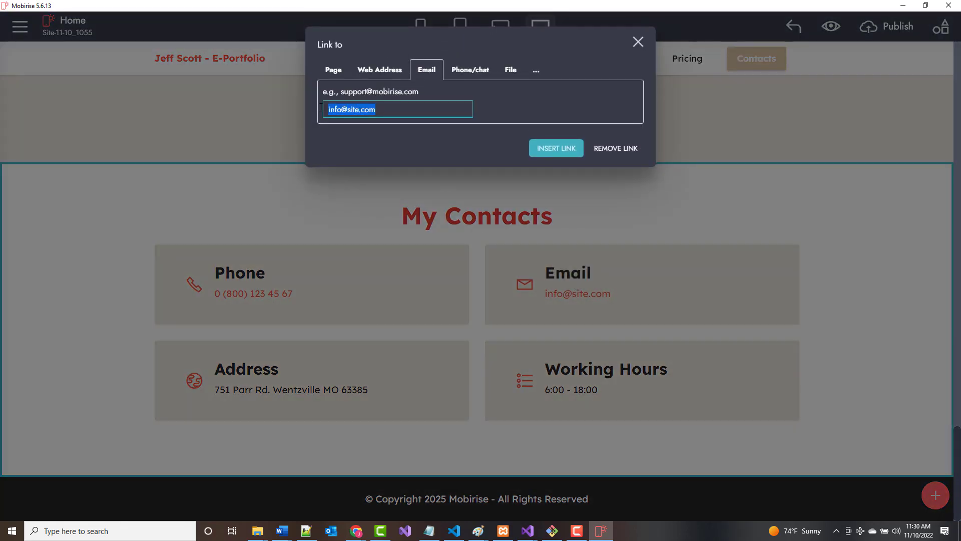
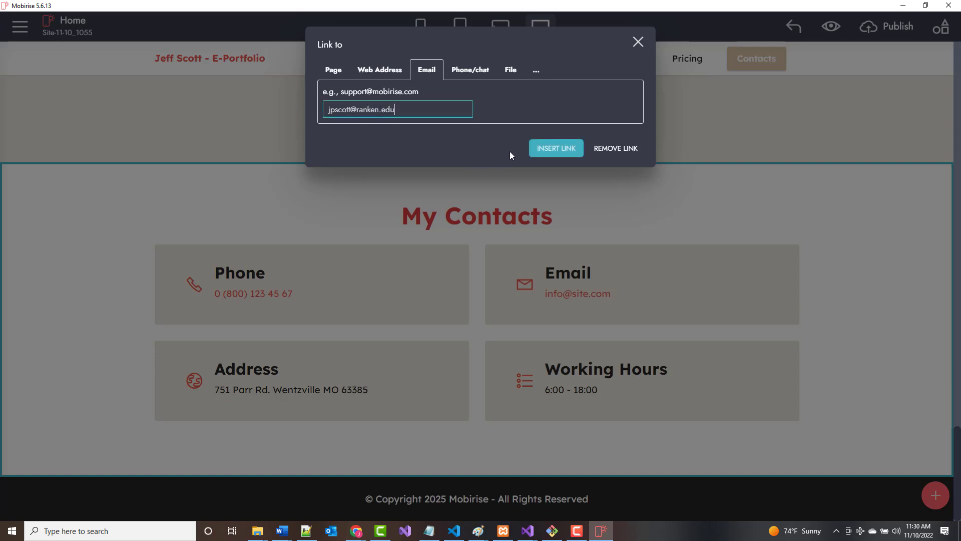
{"action": "left_click", "coordinate": [555, 148]}
{"action": "left_click", "coordinate": [527, 306]}
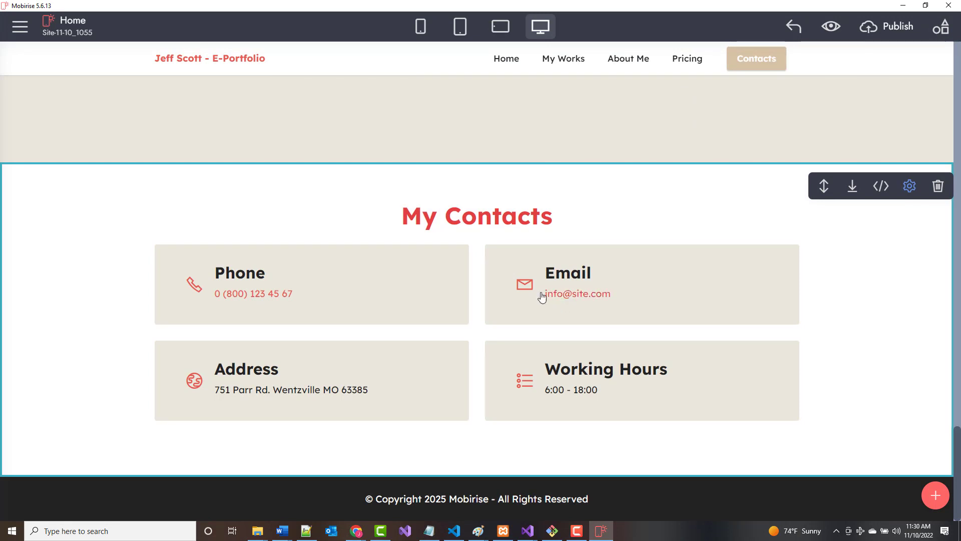
{"action": "left_click", "coordinate": [580, 297]}
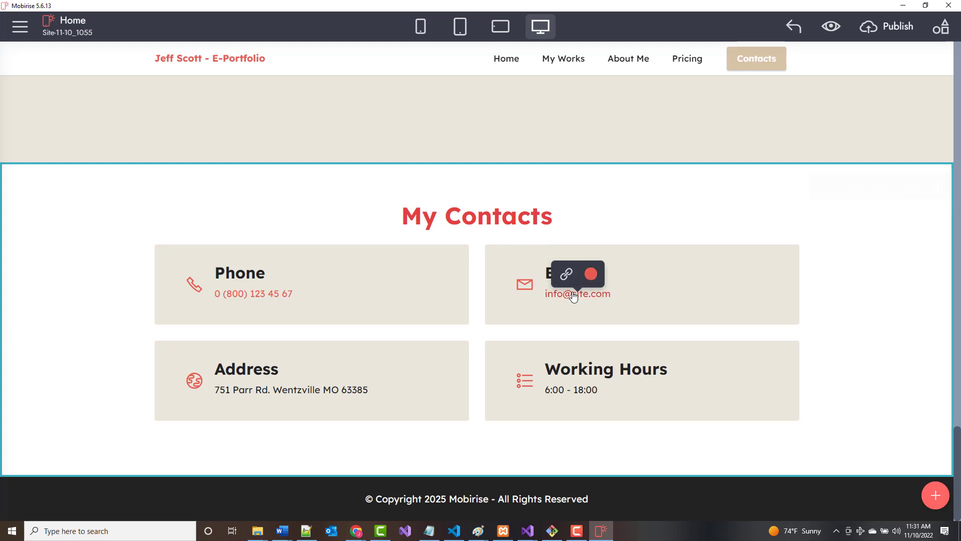
{"action": "left_click", "coordinate": [566, 274]}
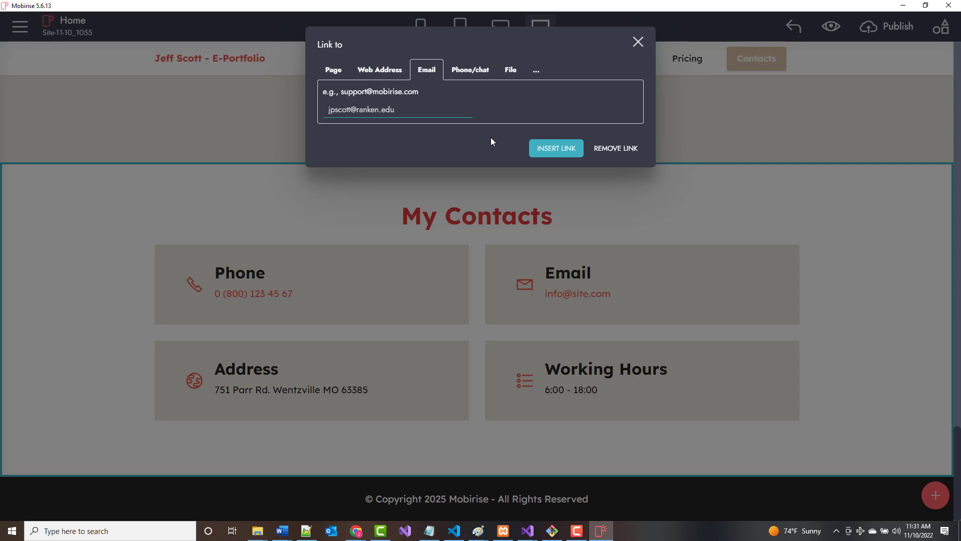
{"action": "left_click", "coordinate": [616, 150]}
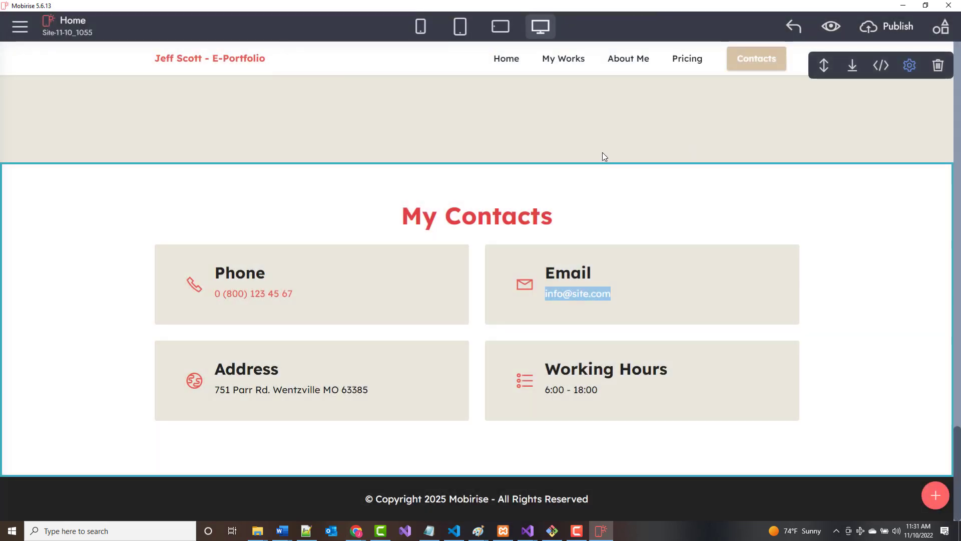
{"action": "left_click", "coordinate": [504, 304]}
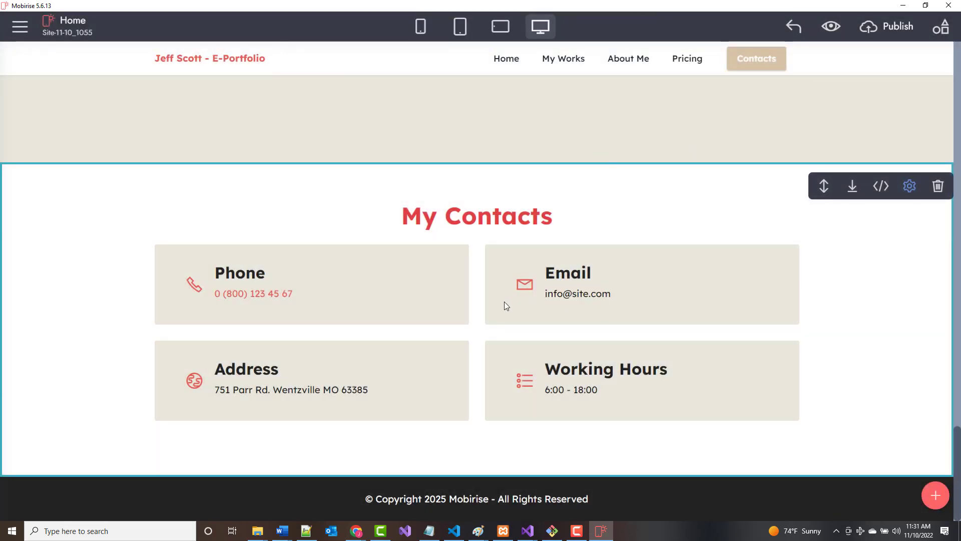
Replace the sample e-mail text in the Email card with the owner's e-mail address.
{"action": "left_click", "coordinate": [584, 294]}
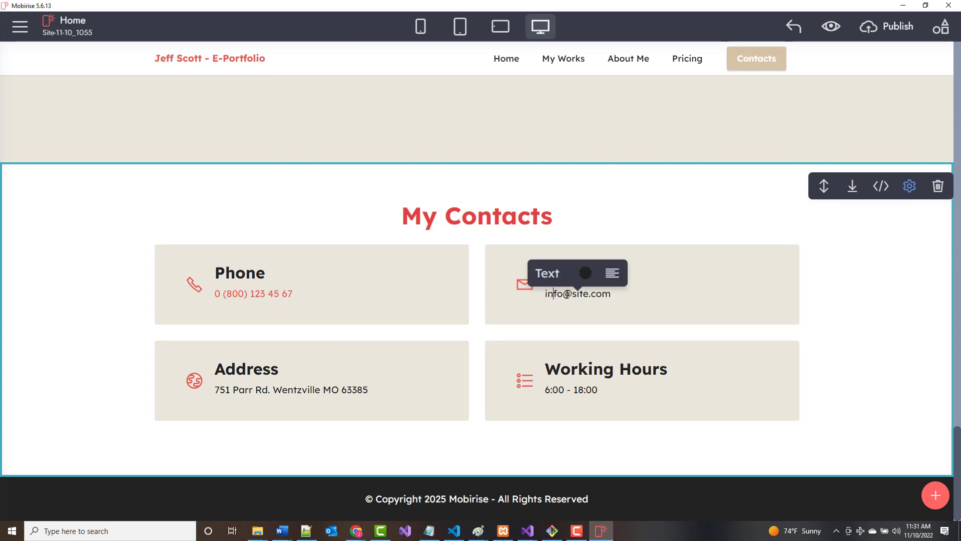
{"action": "key", "text": "Delete"}
{"action": "key", "text": "Delete"}
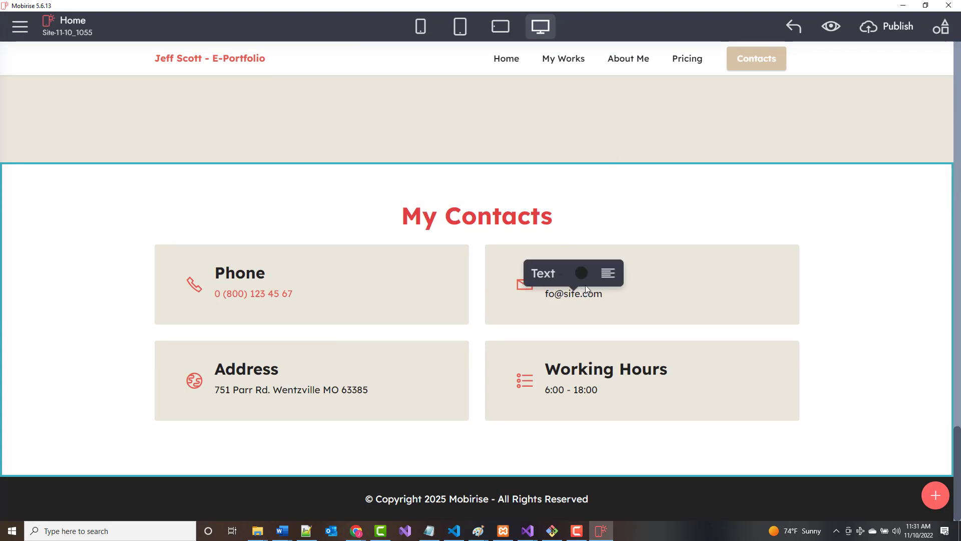
{"action": "key", "text": "BackSpace"}
{"action": "key", "text": "BackSpace"}
{"action": "key", "text": "BackSpace"}
{"action": "key", "text": "BackSpace"}
{"action": "key", "text": "BackSpace"}
{"action": "key", "text": "BackSpace"}
{"action": "key", "text": "BackSpace"}
{"action": "key", "text": "BackSpace"}
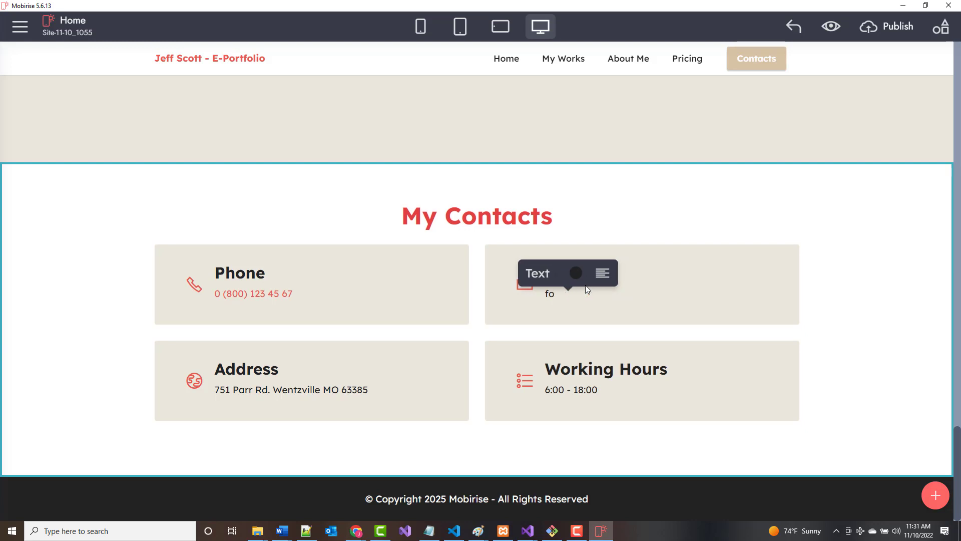
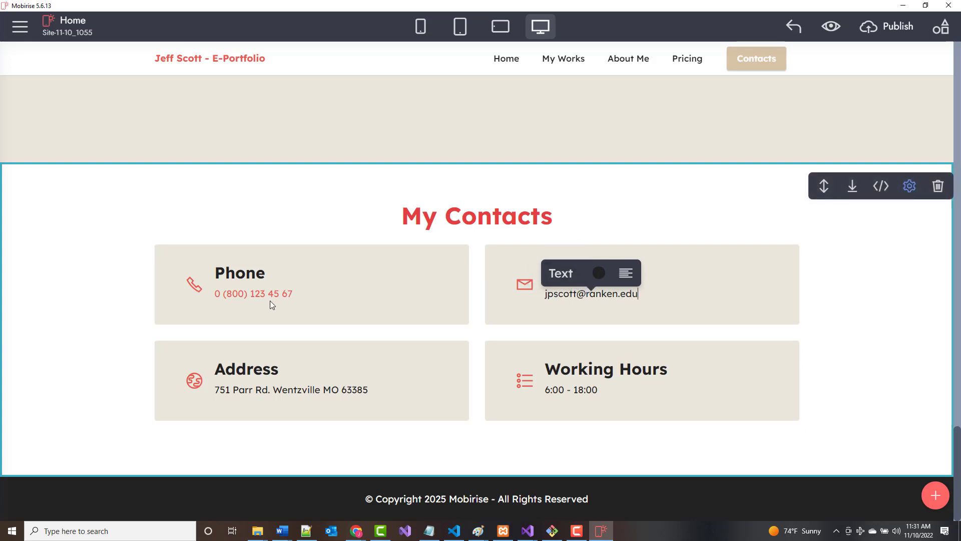
{"action": "left_click", "coordinate": [303, 297]}
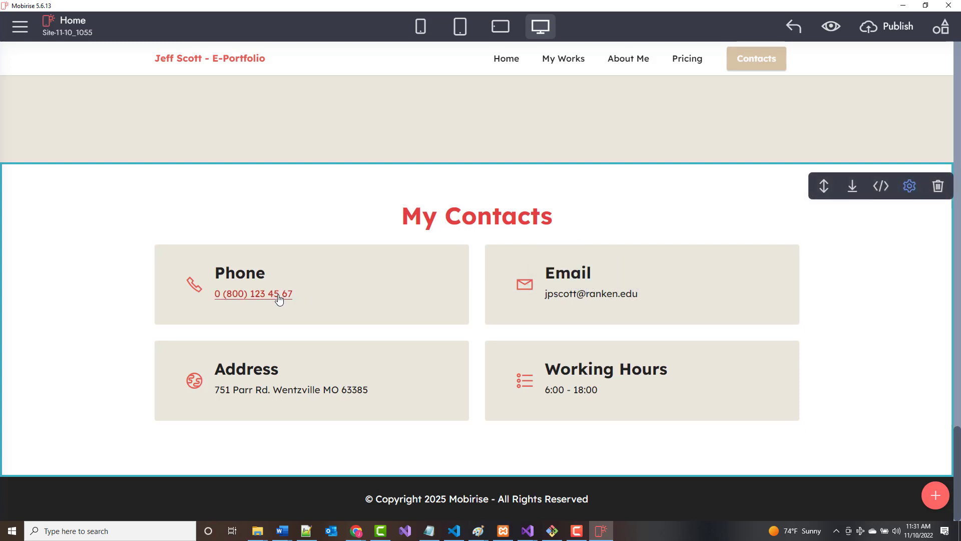
Remove the link from the Phone card's number.
{"action": "left_click", "coordinate": [279, 299]}
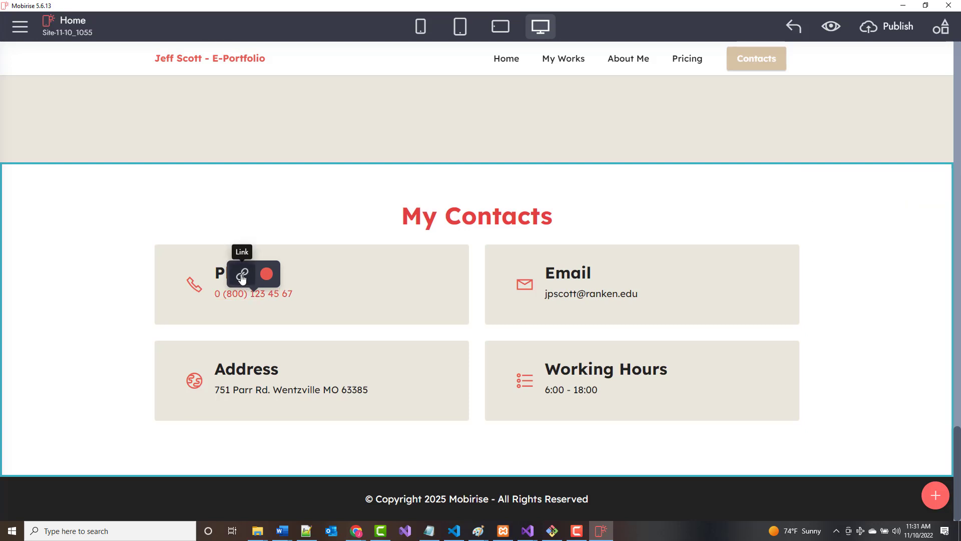
{"action": "left_click", "coordinate": [242, 274]}
{"action": "left_click", "coordinate": [610, 187]}
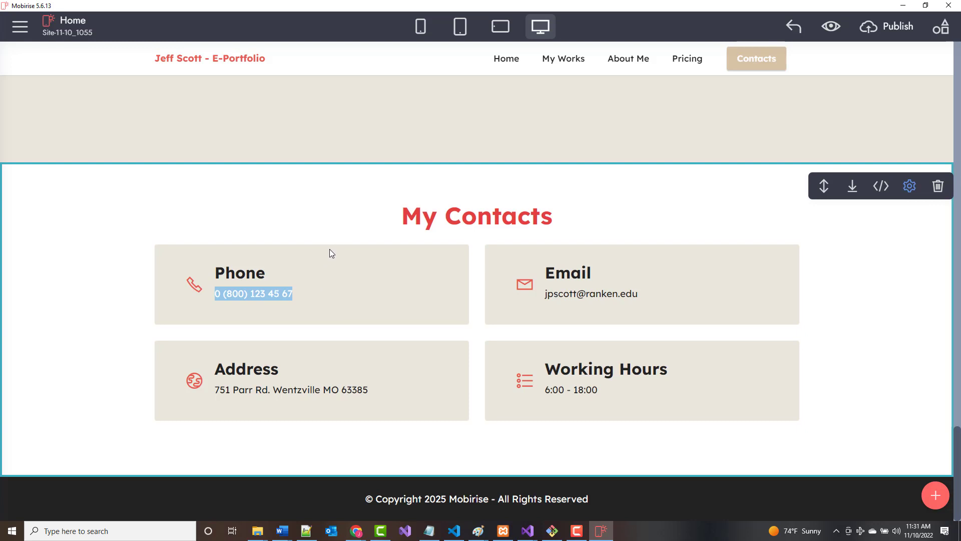
Replace the placeholder digits with the owner's real phone number.
{"action": "left_click", "coordinate": [269, 299]}
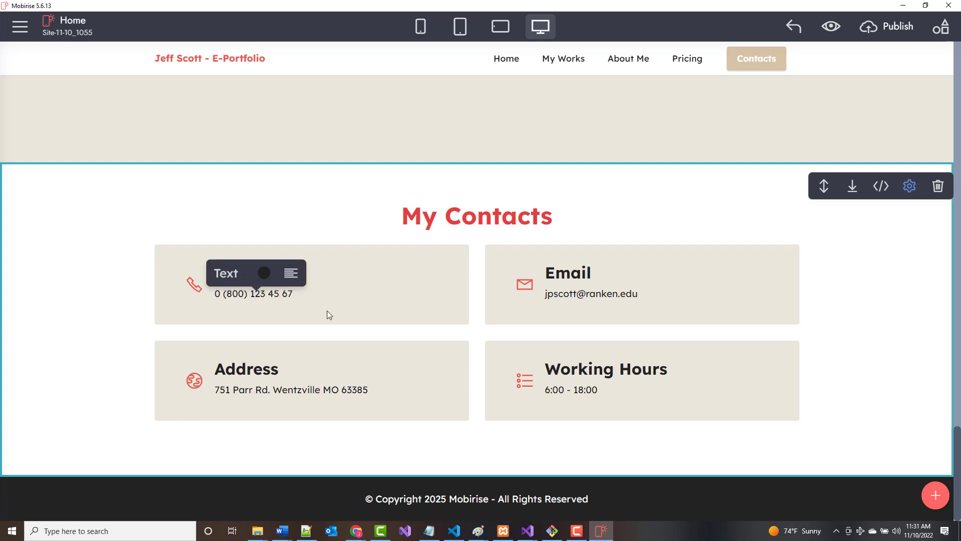
{"action": "key", "text": "BackSpace"}
{"action": "key", "text": "BackSpace"}
{"action": "key", "text": "BackSpace"}
{"action": "key", "text": "BackSpace"}
{"action": "key", "text": "BackSpace"}
{"action": "key", "text": "BackSpace"}
{"action": "key", "text": "BackSpace"}
{"action": "key", "text": "BackSpace"}
{"action": "key", "text": "BackSpace"}
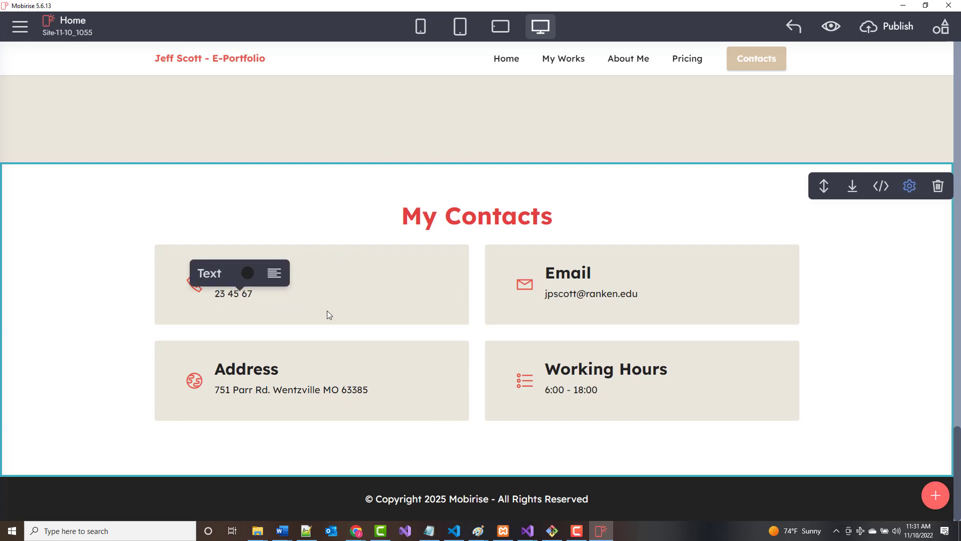
{"action": "key", "text": "Right"}
{"action": "key", "text": "Right"}
{"action": "key", "text": "Right"}
{"action": "key", "text": "BackSpace"}
{"action": "key", "text": "BackSpace"}
{"action": "key", "text": "BackSpace"}
{"action": "key", "text": "BackSpace"}
{"action": "key", "text": "BackSpace"}
{"action": "key", "text": "BackSpace"}
{"action": "key", "text": "BackSpace"}
{"action": "key", "text": "BackSpace"}
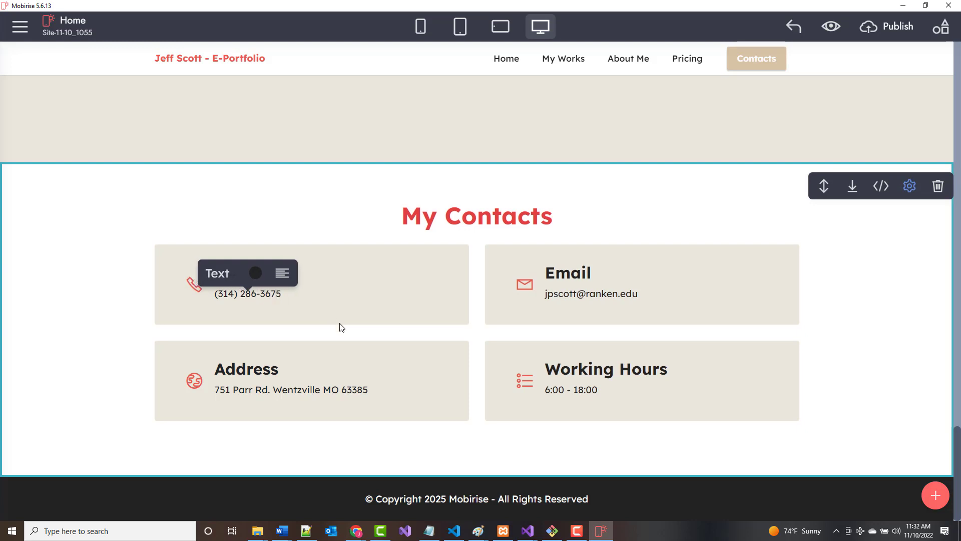
{"action": "left_click", "coordinate": [307, 432]}
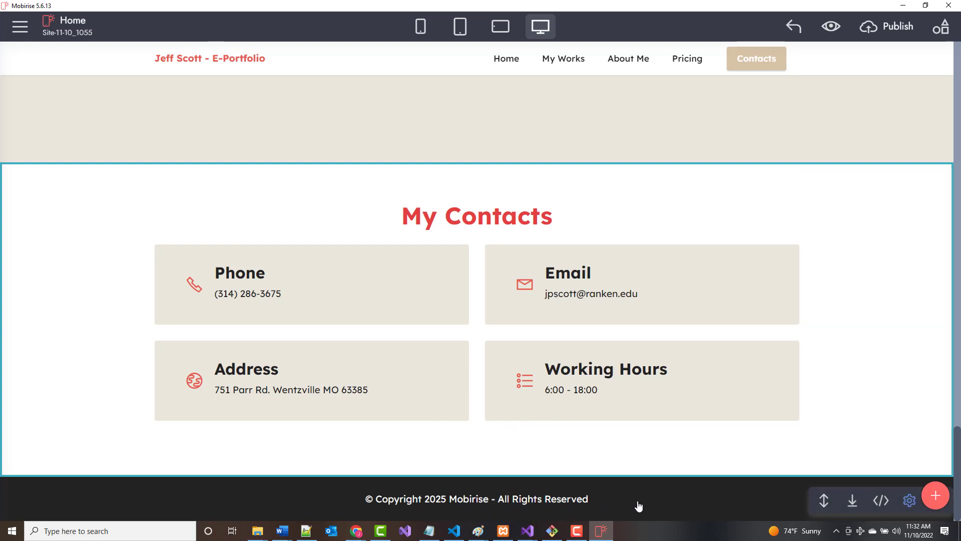
Change the footer to '© Copyright 2023' followed by the owner's full name.
{"action": "left_click", "coordinate": [910, 500]}
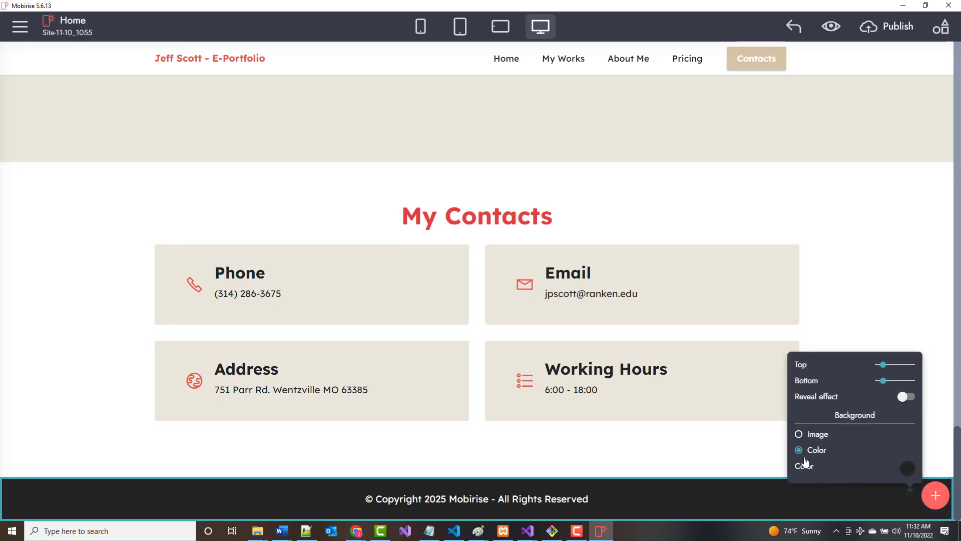
{"action": "left_click", "coordinate": [489, 499]}
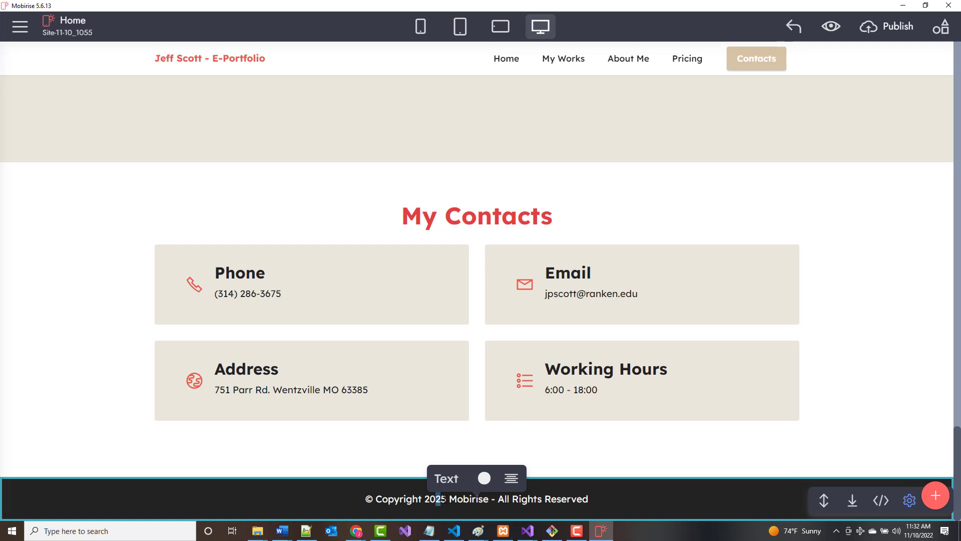
{"action": "type", "text": "3"}
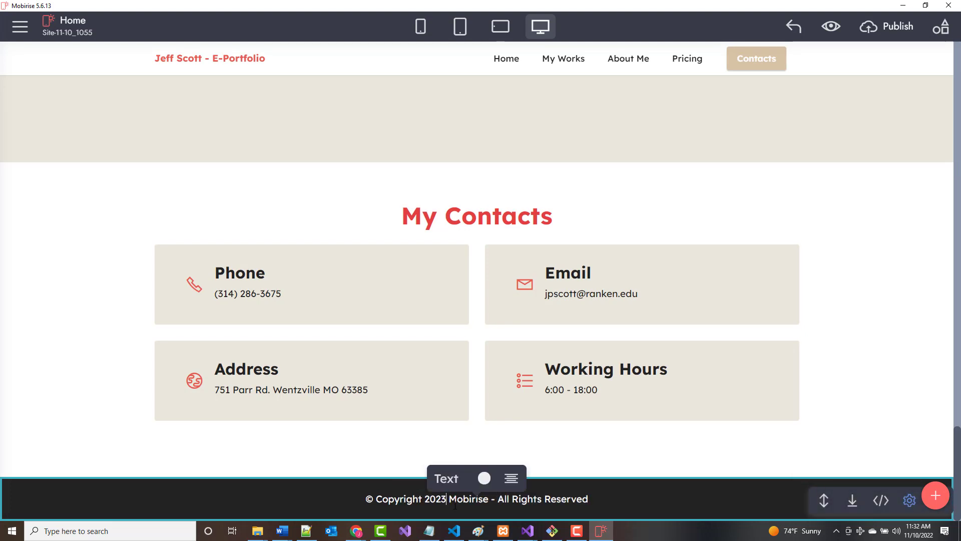
{"action": "key", "text": "shift+Right"}
{"action": "key", "text": "shift+Right"}
{"action": "key", "text": "shift+Right"}
{"action": "key", "text": "shift+Right"}
{"action": "key", "text": "shift+Right"}
{"action": "key", "text": "shift+Right"}
{"action": "key", "text": "shift+Right"}
{"action": "key", "text": "shift+Right"}
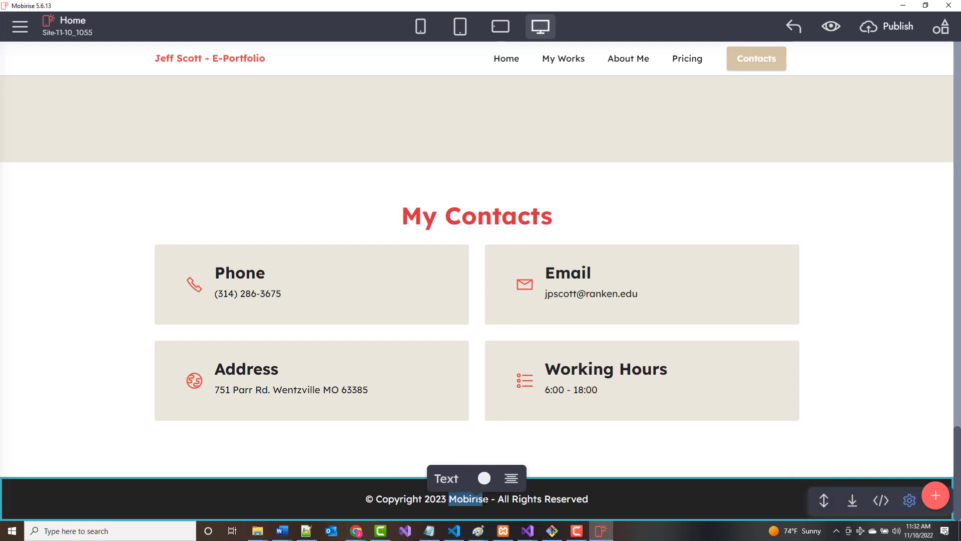
{"action": "type", "text": "Jeffrey "}
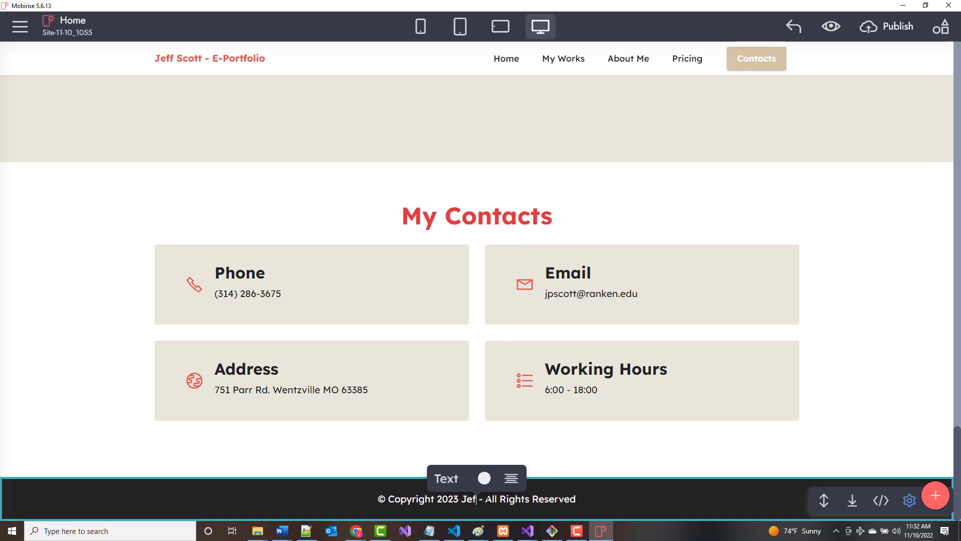
{"action": "type", "text": "P. Scott"}
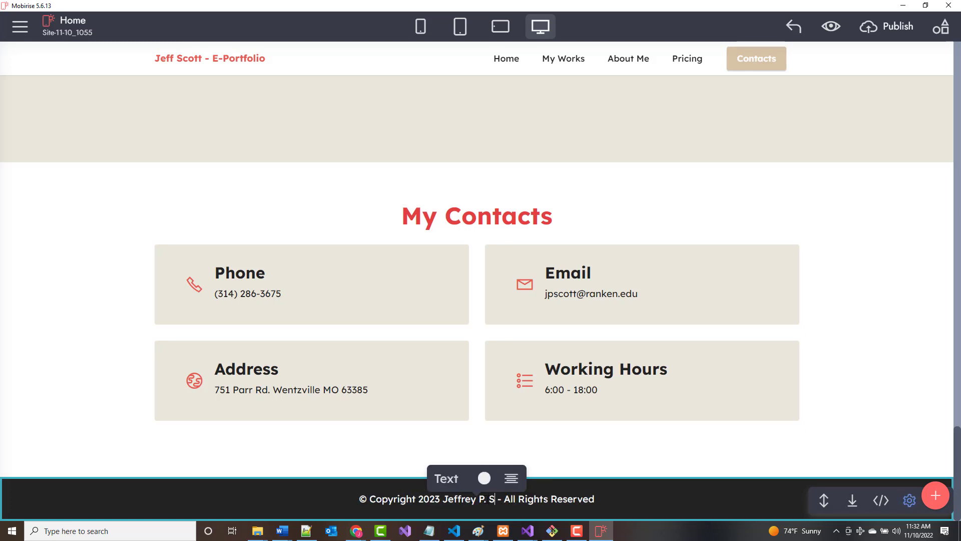
{"action": "left_click", "coordinate": [330, 446]}
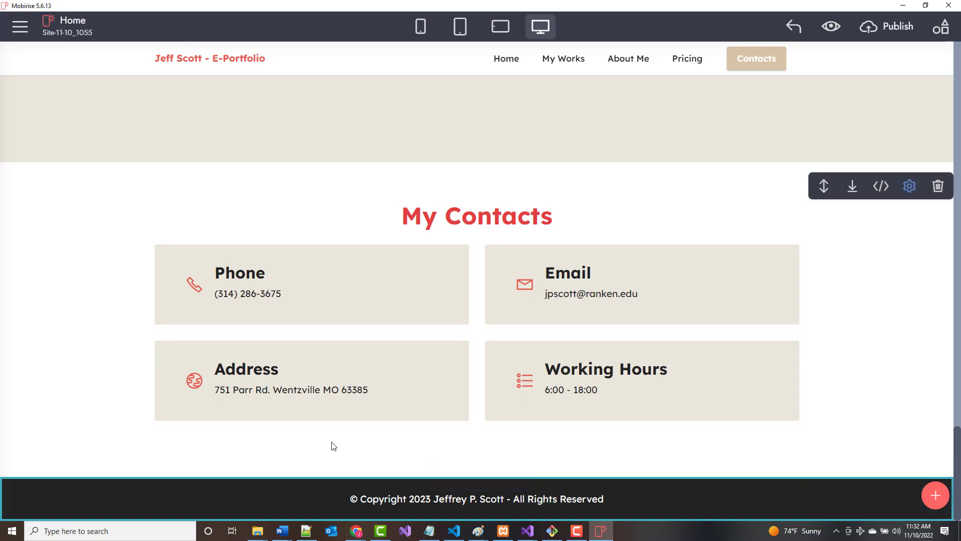
Recolour the hero Title 1 greeting heading from red to black.
{"action": "scroll", "coordinate": [436, 480], "scroll_direction": "up", "scroll_amount": 15}
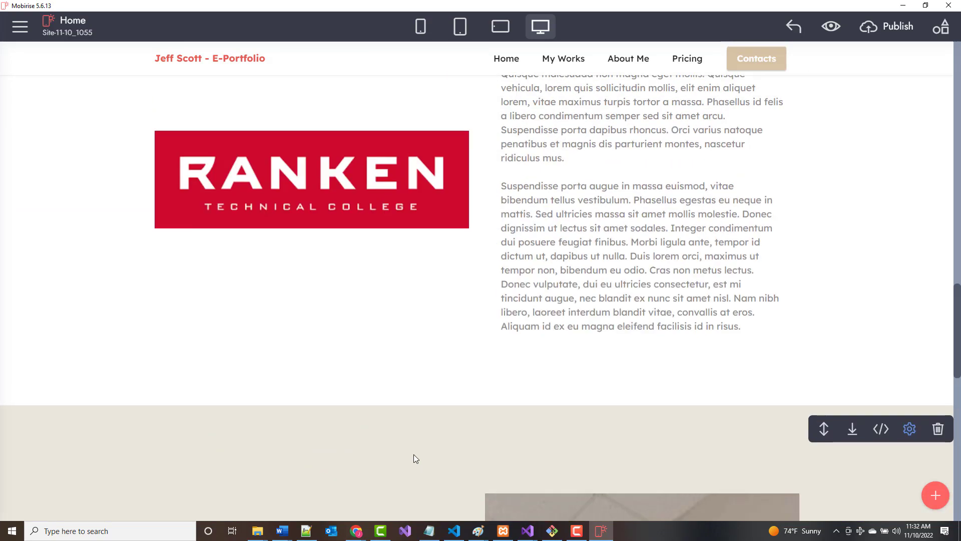
{"action": "scroll", "coordinate": [416, 382], "scroll_direction": "up", "scroll_amount": 10}
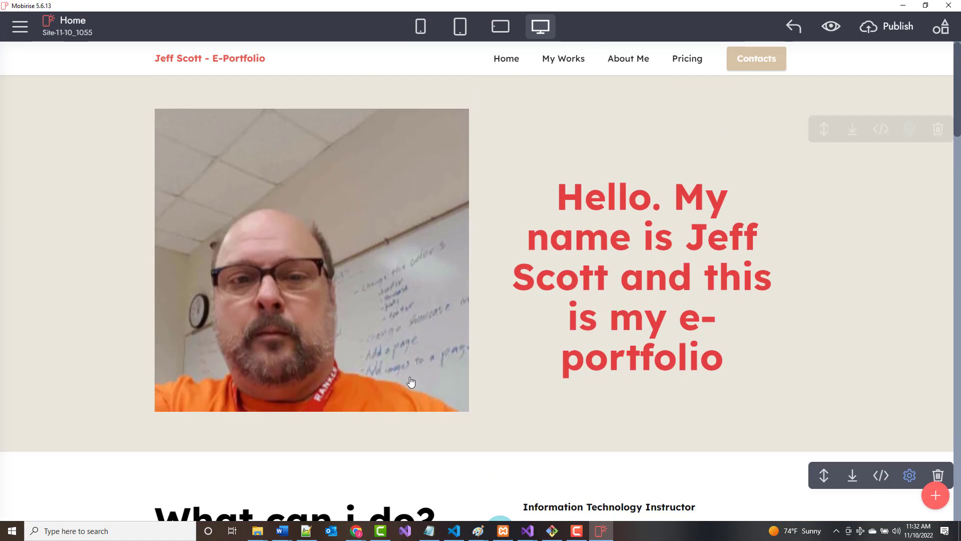
{"action": "scroll", "coordinate": [421, 361], "scroll_direction": "down", "scroll_amount": 3}
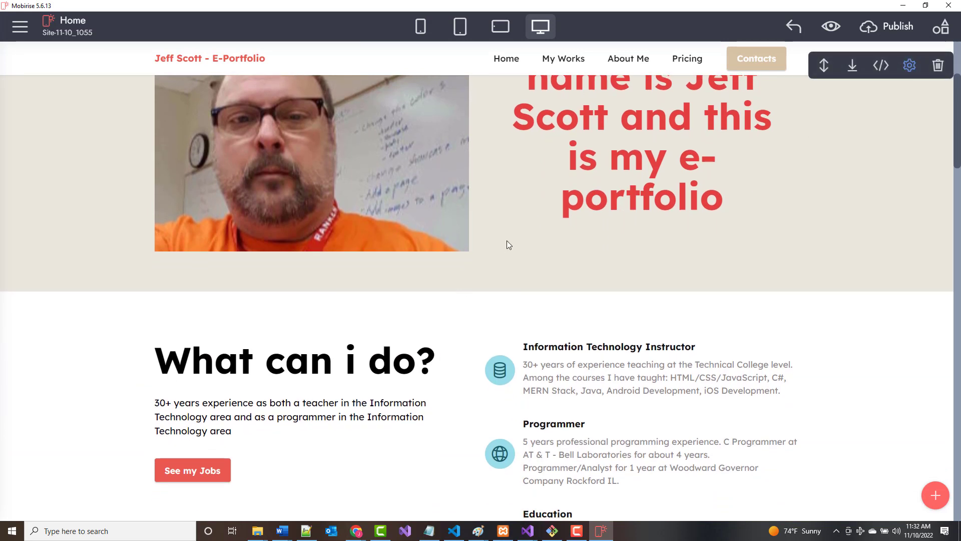
{"action": "scroll", "coordinate": [503, 257], "scroll_direction": "up", "scroll_amount": 3}
{"action": "scroll", "coordinate": [508, 279], "scroll_direction": "down", "scroll_amount": 3}
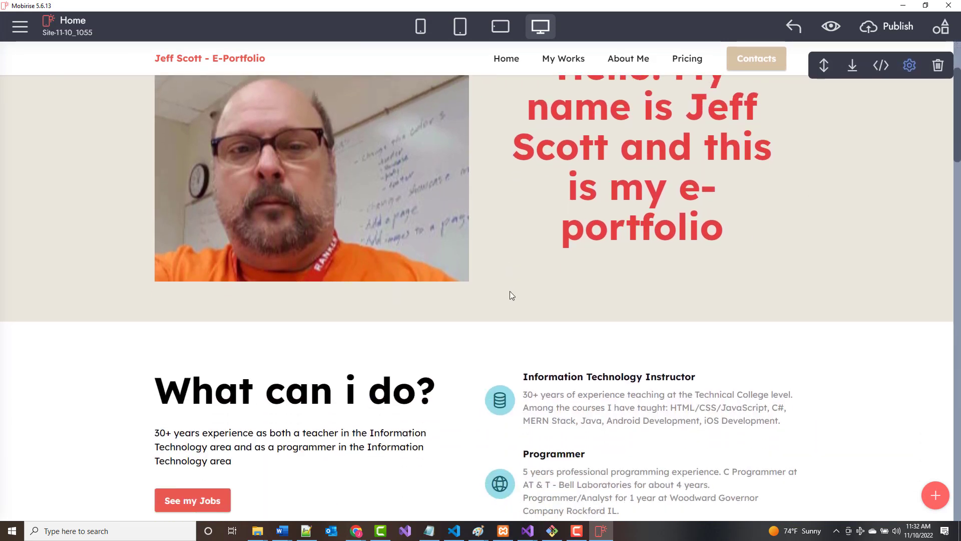
{"action": "scroll", "coordinate": [553, 318], "scroll_direction": "up", "scroll_amount": 3}
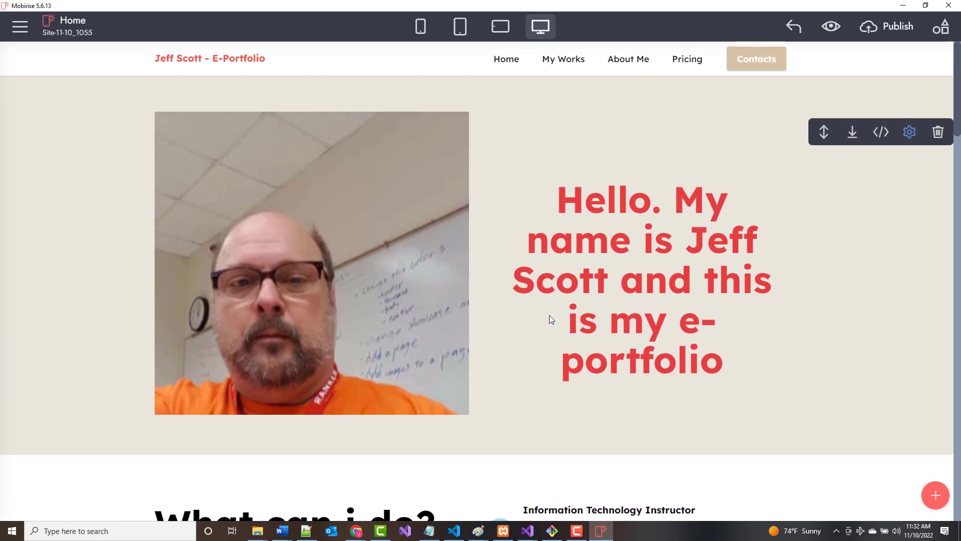
{"action": "left_click", "coordinate": [559, 195]}
{"action": "left_click_drag", "start_coordinate": [559, 195], "coordinate": [700, 368]}
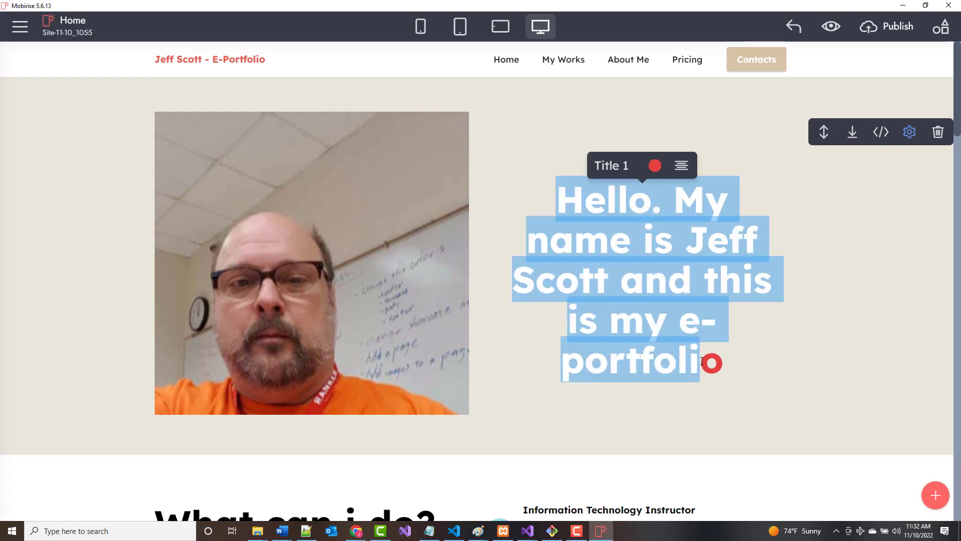
{"action": "left_click", "coordinate": [621, 209]}
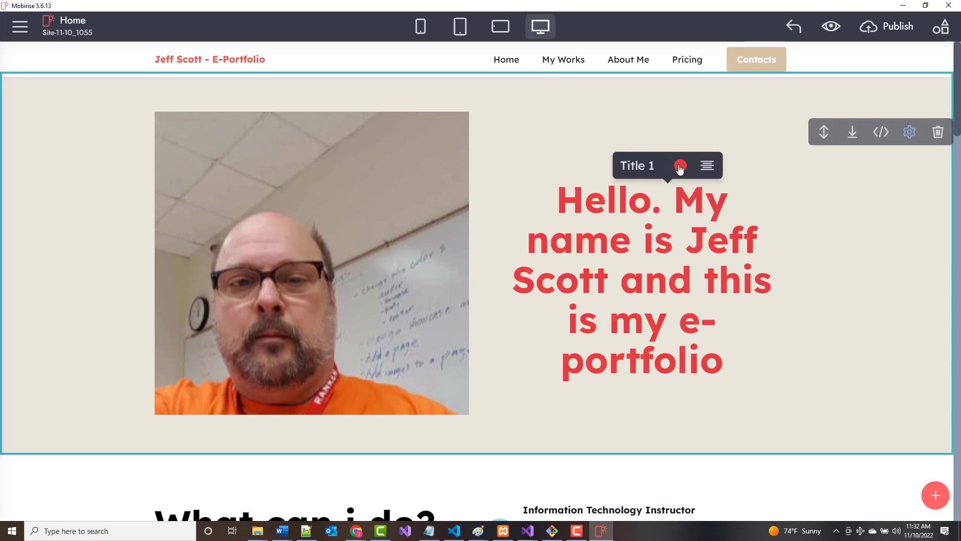
{"action": "left_click", "coordinate": [655, 165]}
{"action": "left_click", "coordinate": [768, 237]}
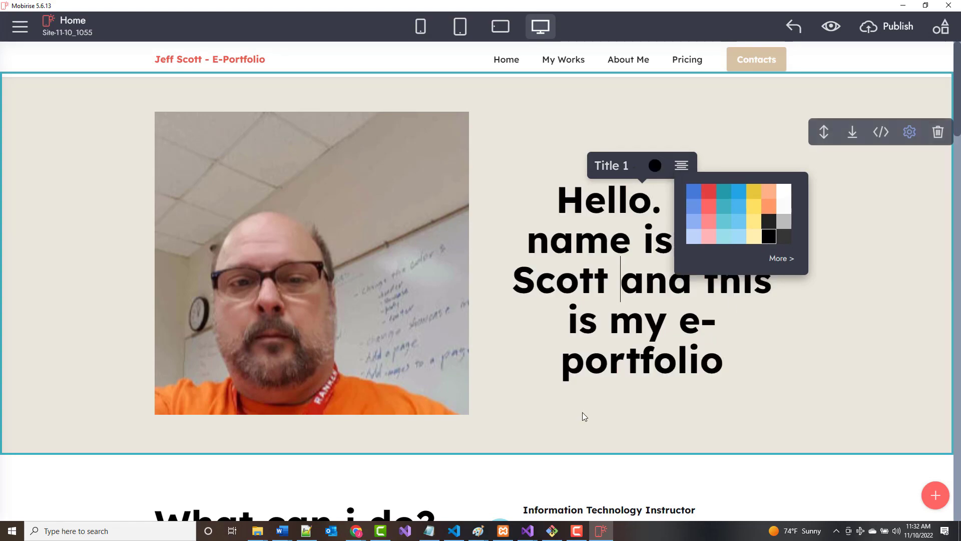
{"action": "left_click", "coordinate": [582, 413]}
{"action": "scroll", "coordinate": [444, 448], "scroll_direction": "down", "scroll_amount": 15}
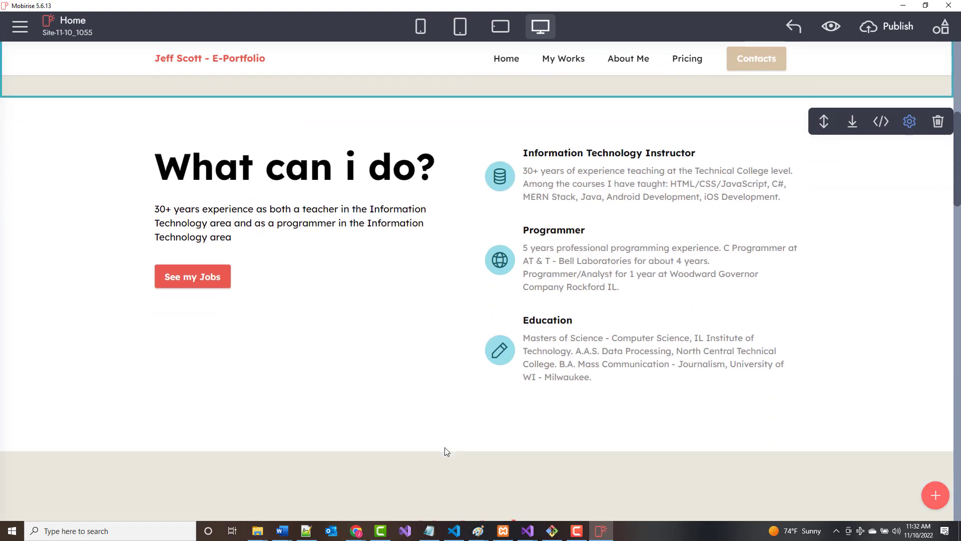
{"action": "scroll", "coordinate": [444, 455], "scroll_direction": "down", "scroll_amount": 15}
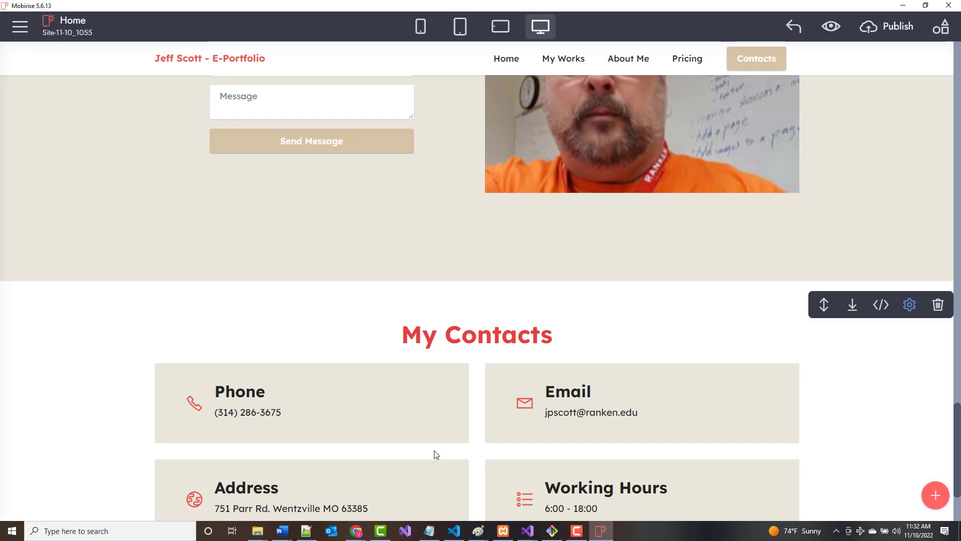
{"action": "scroll", "coordinate": [436, 454], "scroll_direction": "up", "scroll_amount": 20}
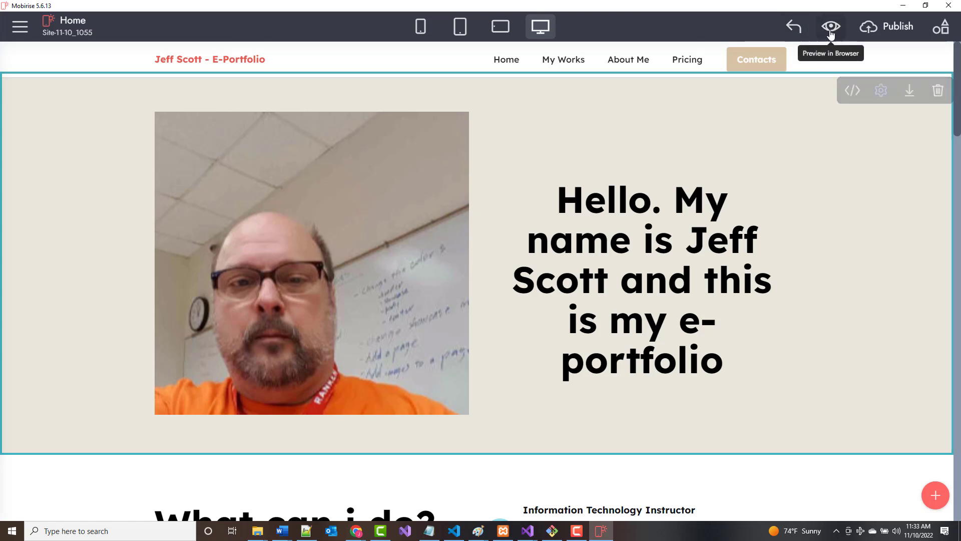
Preview the site in Chrome and jump to the My Works section.
{"action": "left_click", "coordinate": [830, 27]}
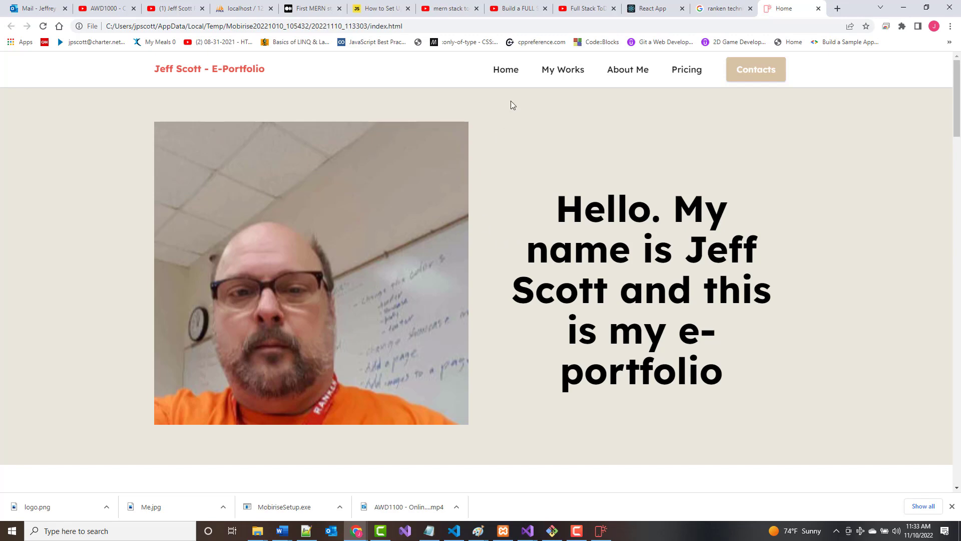
{"action": "left_click", "coordinate": [557, 70]}
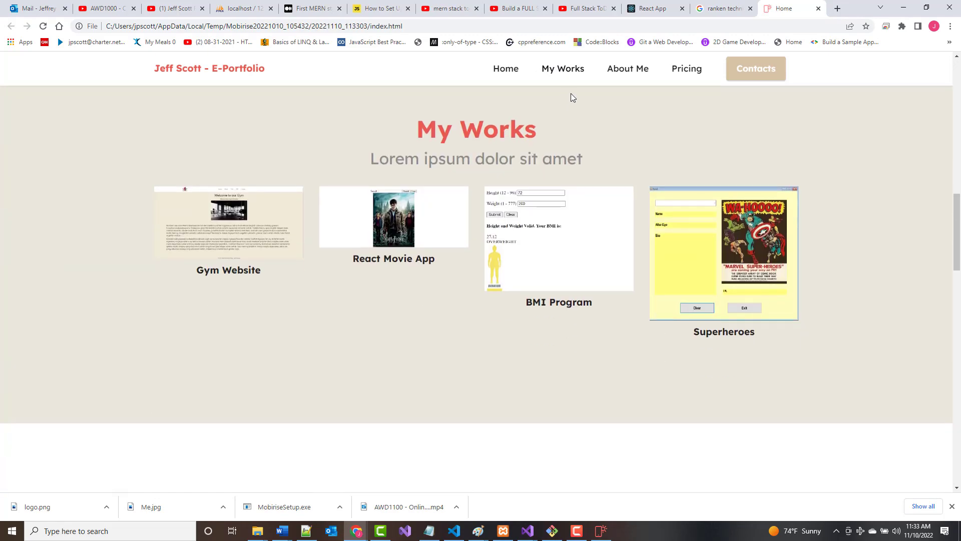